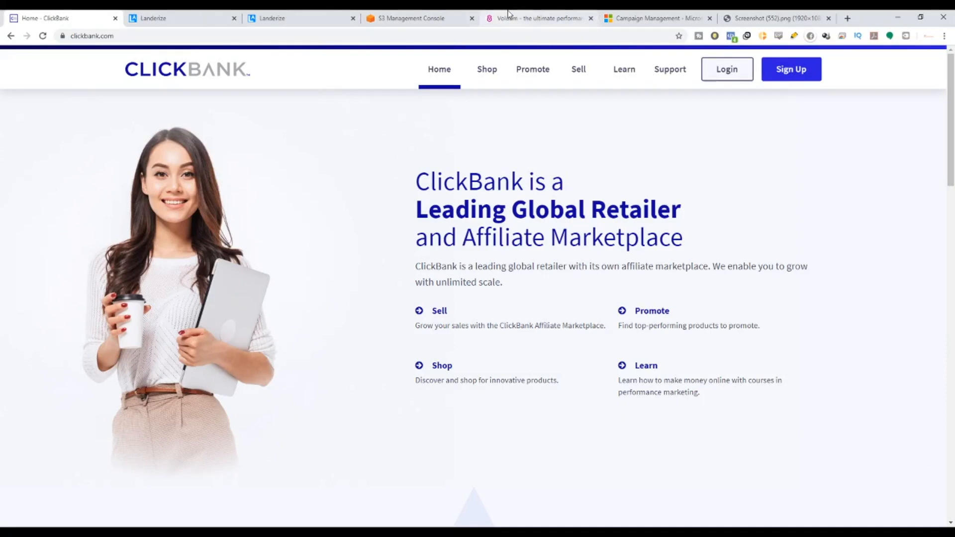
# Look over the Microsoft Advertising, Landerize and Voluum tabs, ending on ClickBank's home page.
pyautogui.click(608, 16)
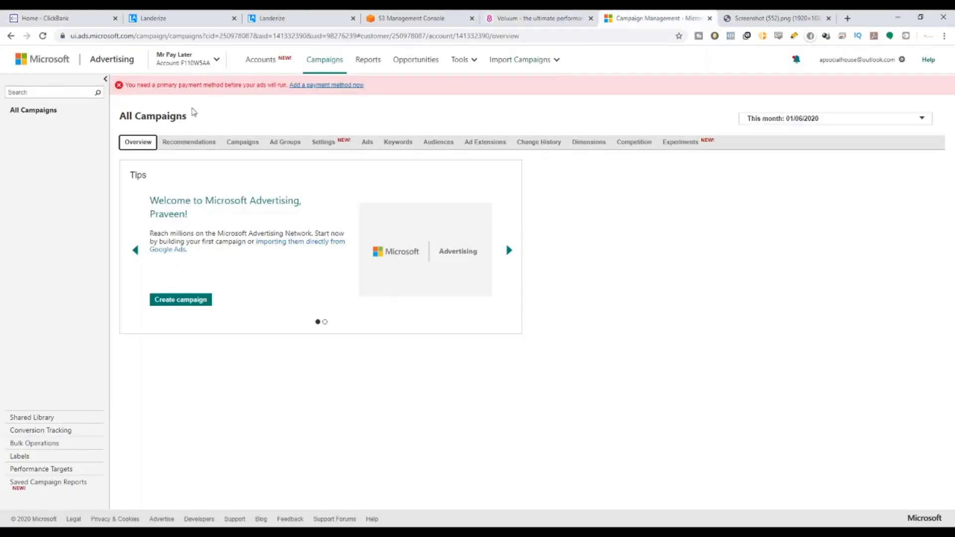
pyautogui.click(64, 14)
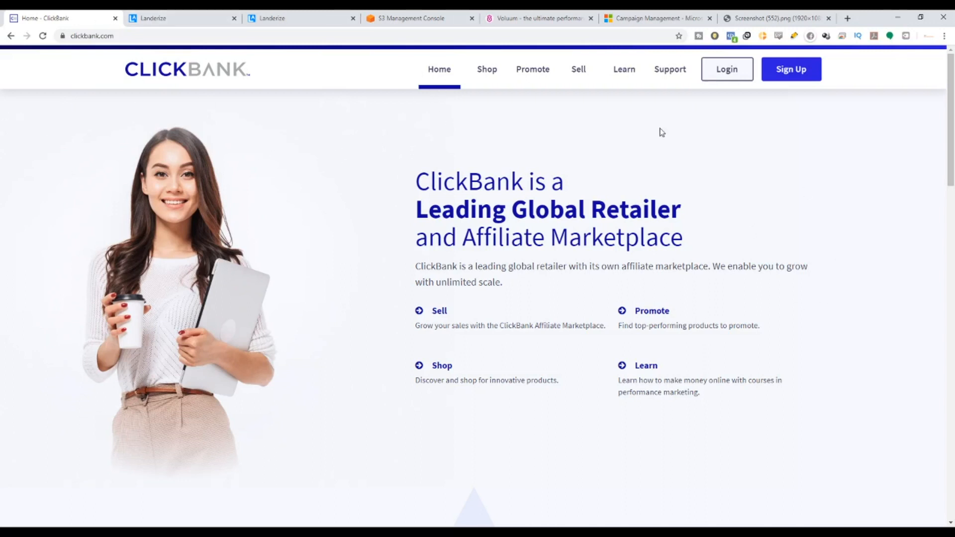
pyautogui.click(204, 24)
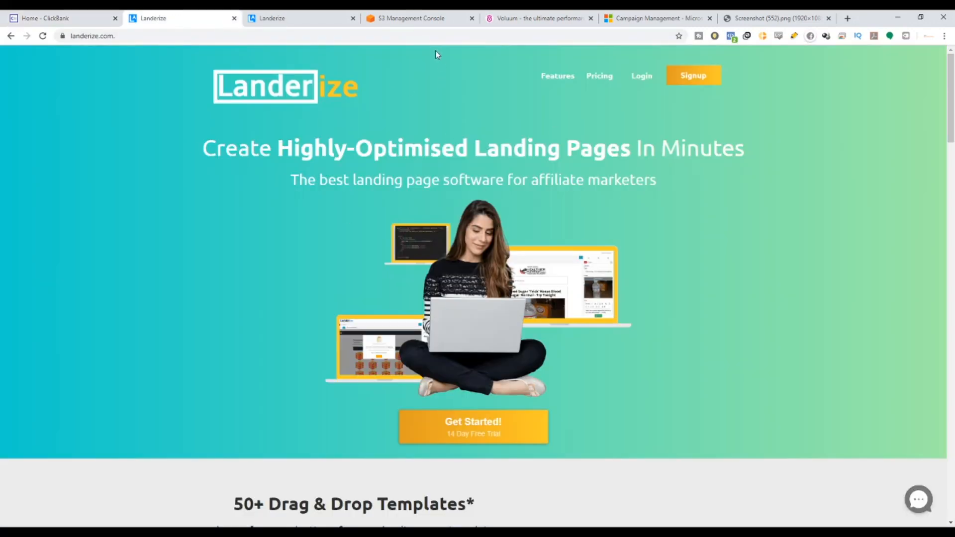
pyautogui.click(538, 18)
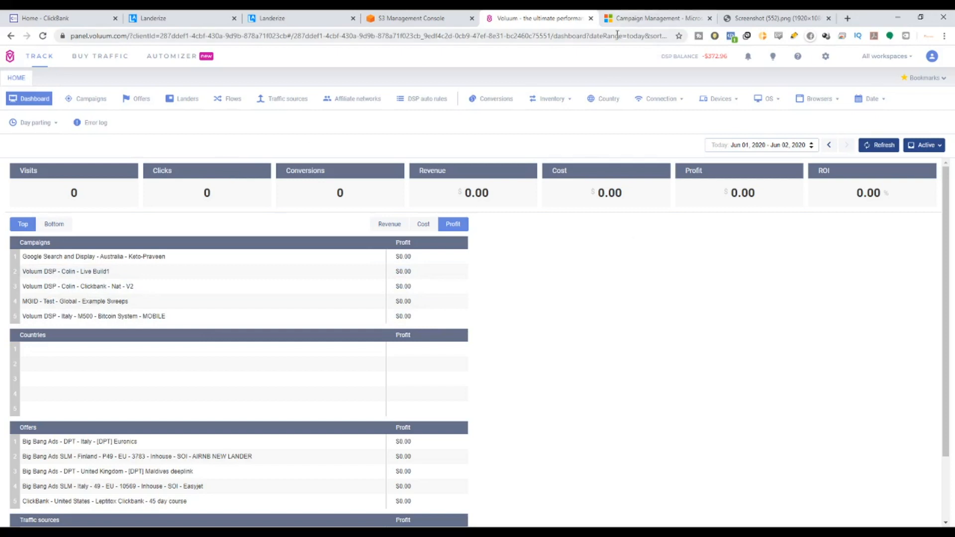
pyautogui.click(637, 18)
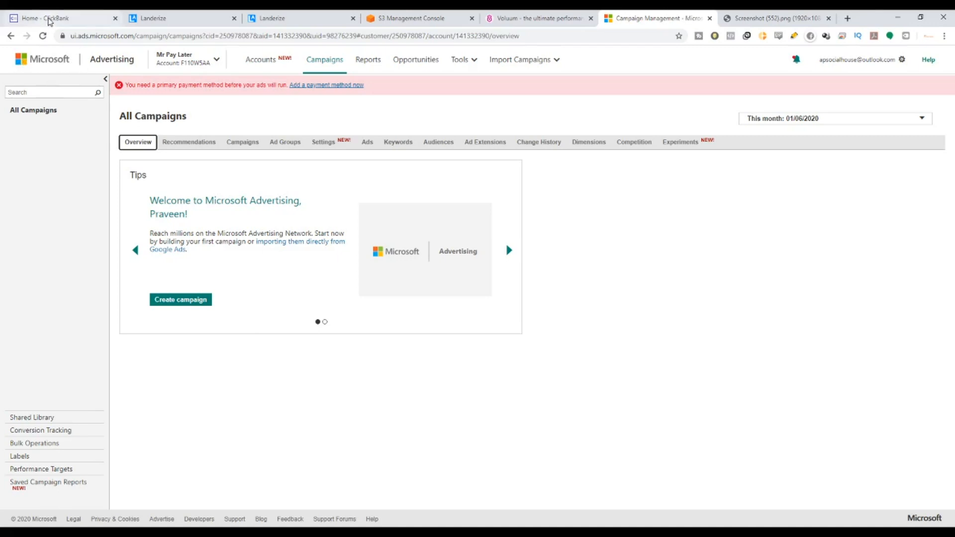
pyautogui.click(50, 21)
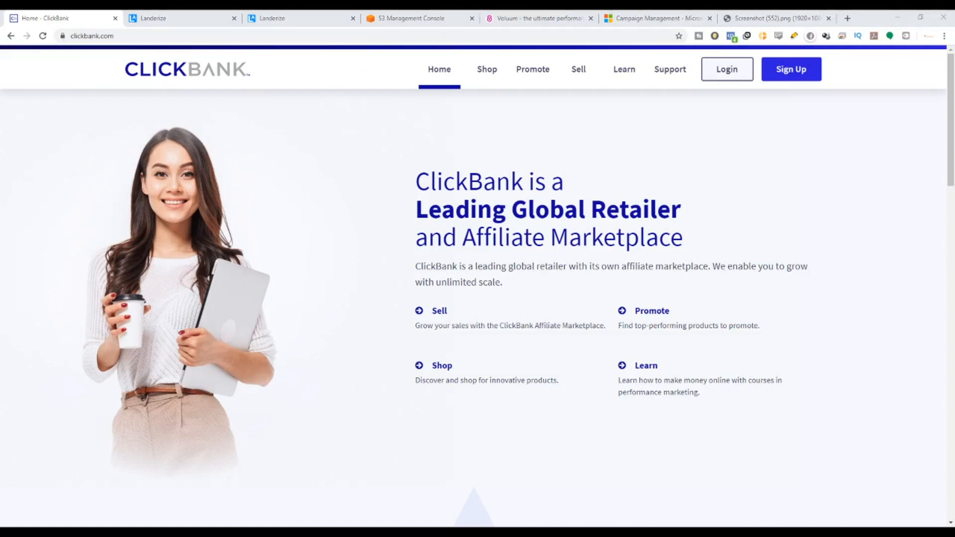
# Look over ClickBank's account creation page, then go back to the home page.
pyautogui.click(807, 79)
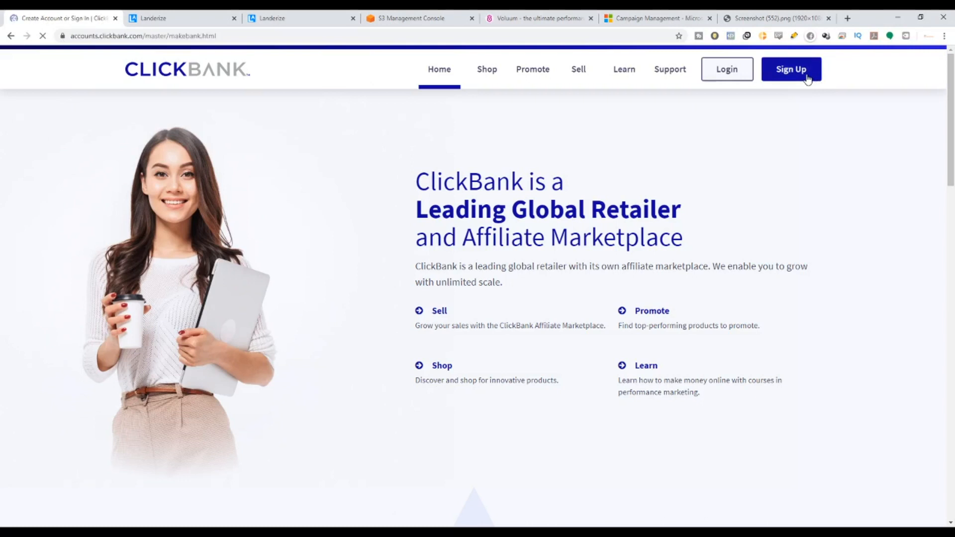
pyautogui.scroll(-4, 683, 317)
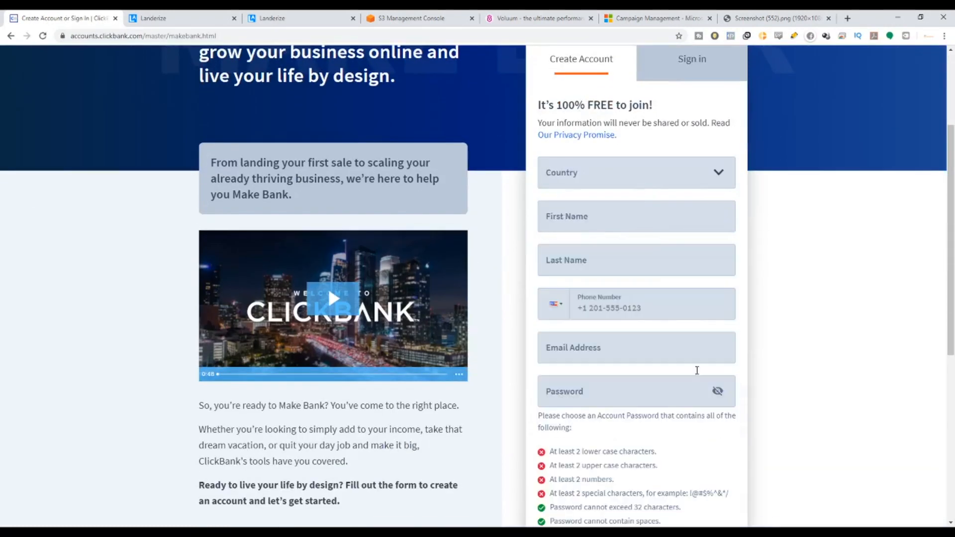
pyautogui.scroll(-2, 672, 299)
pyautogui.scroll(-5, 672, 348)
pyautogui.scroll(6, 661, 362)
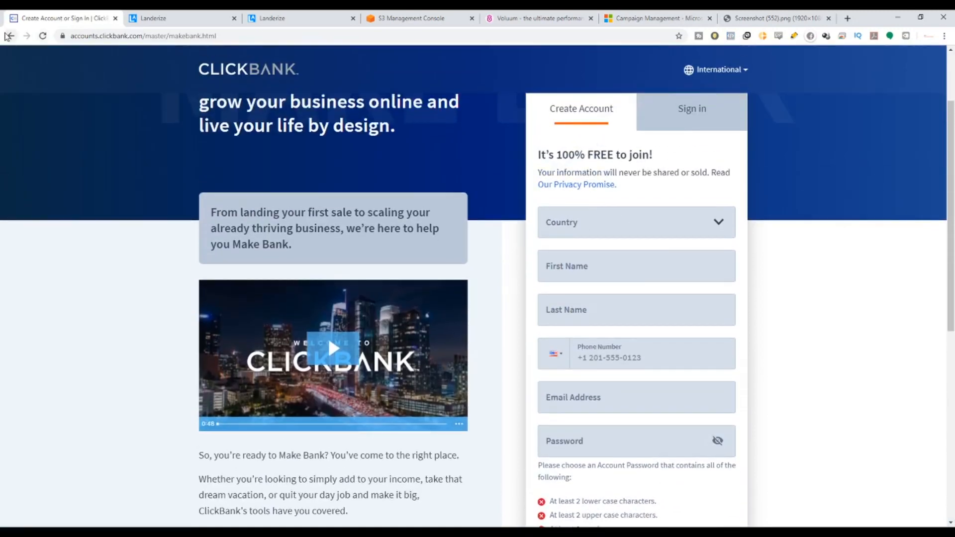
pyautogui.click(9, 36)
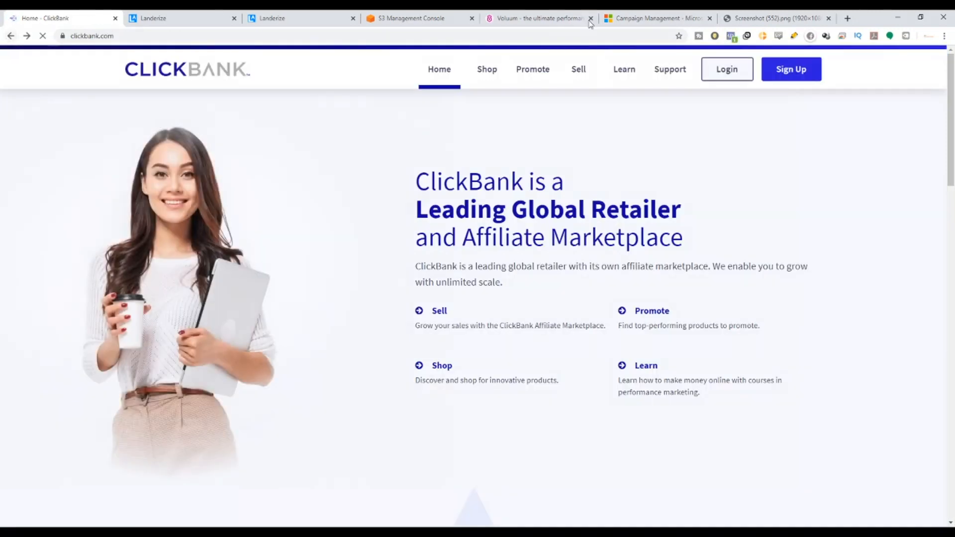
# Sign in to ClickBank with the account nickname and password.
pyautogui.click(742, 75)
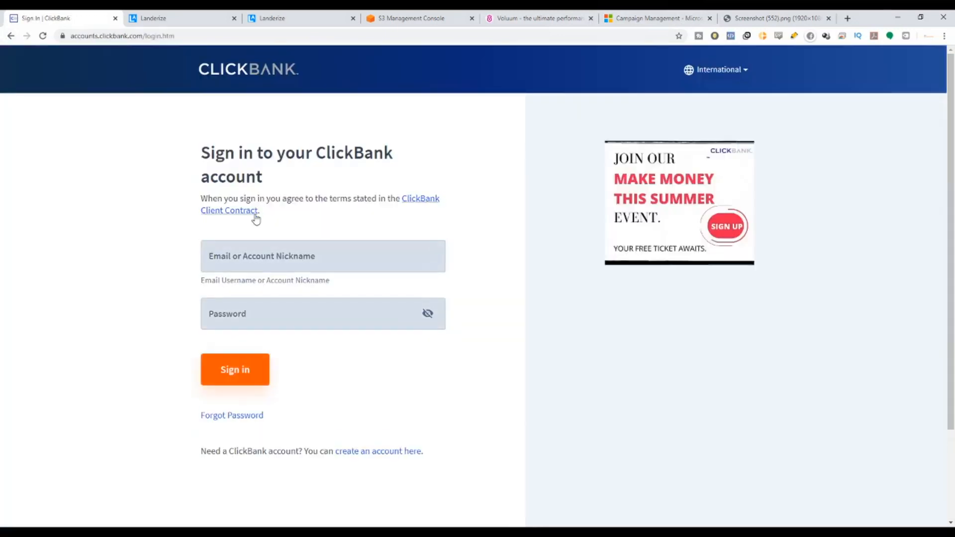
pyautogui.click(274, 257)
pyautogui.write('msdurai')
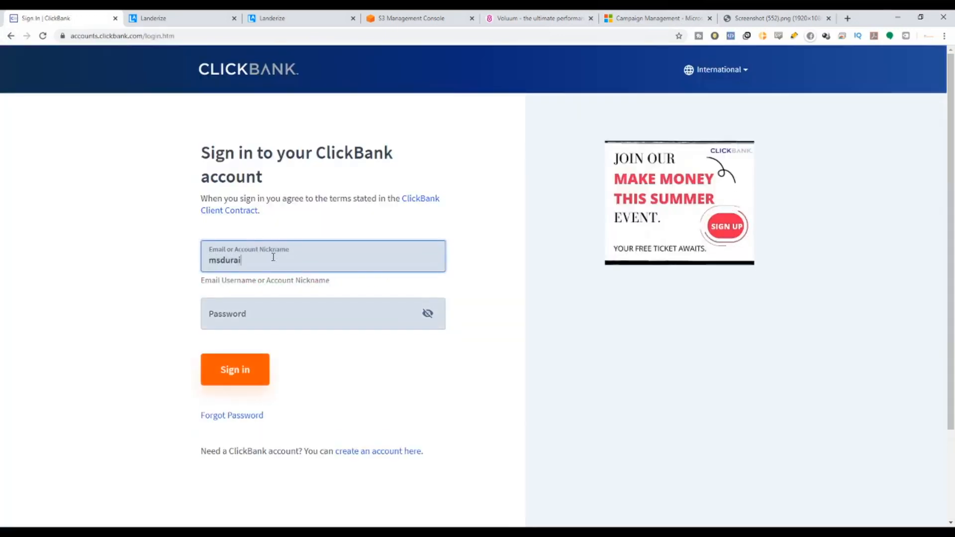
pyautogui.press('Tab')
pyautogui.write('••••••••••••')
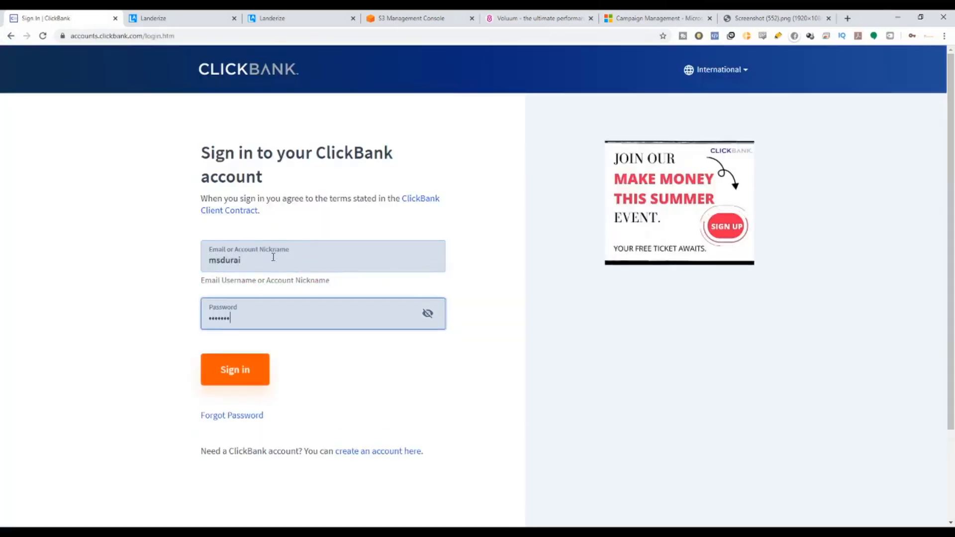
pyautogui.write('••')
pyautogui.press('Return')
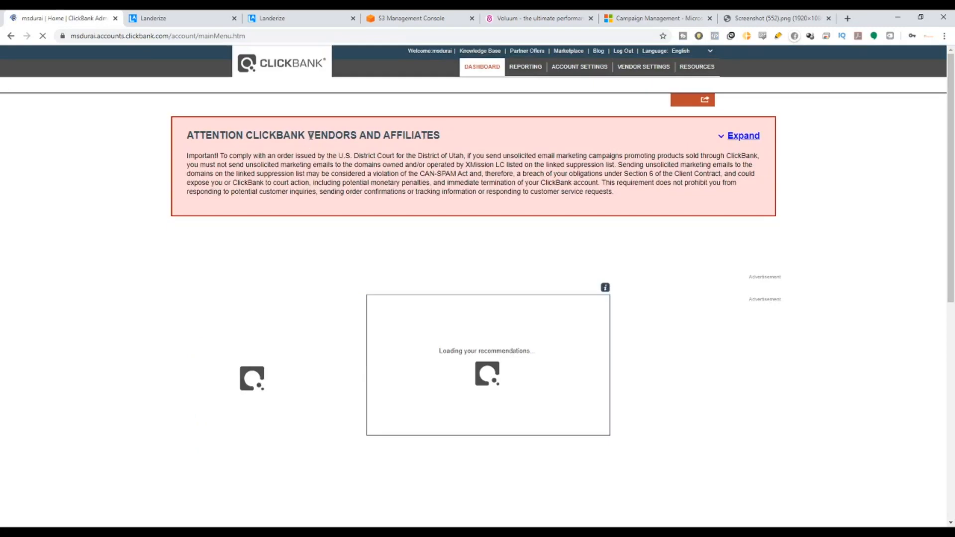
# Open ClickBank's Marketplace and scroll through the page.
pyautogui.click(561, 52)
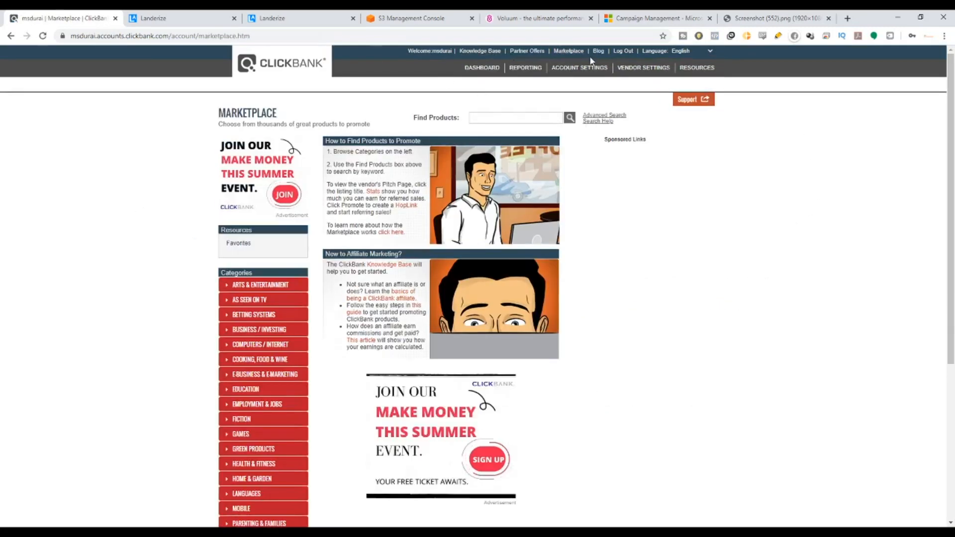
pyautogui.moveTo(586, 54); pyautogui.dragTo(551, 54)
pyautogui.scroll(-2, 290, 398)
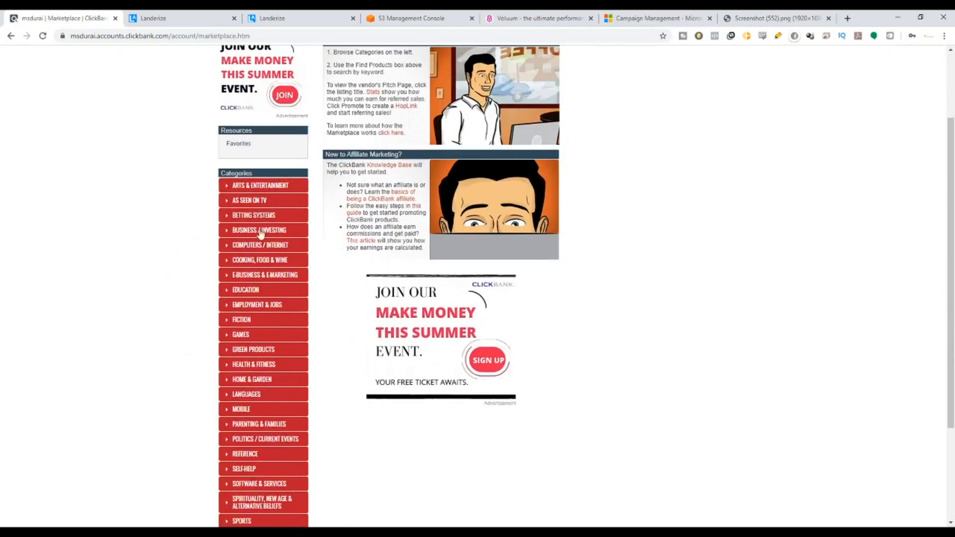
pyautogui.scroll(-2, 258, 485)
pyautogui.scroll(3, 259, 482)
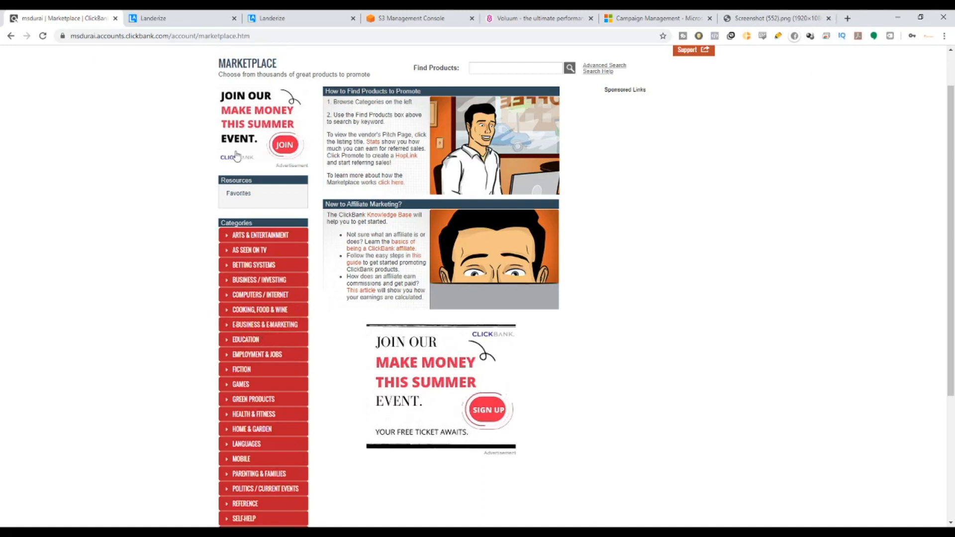
pyautogui.scroll(-2, 295, 409)
pyautogui.scroll(3, 299, 428)
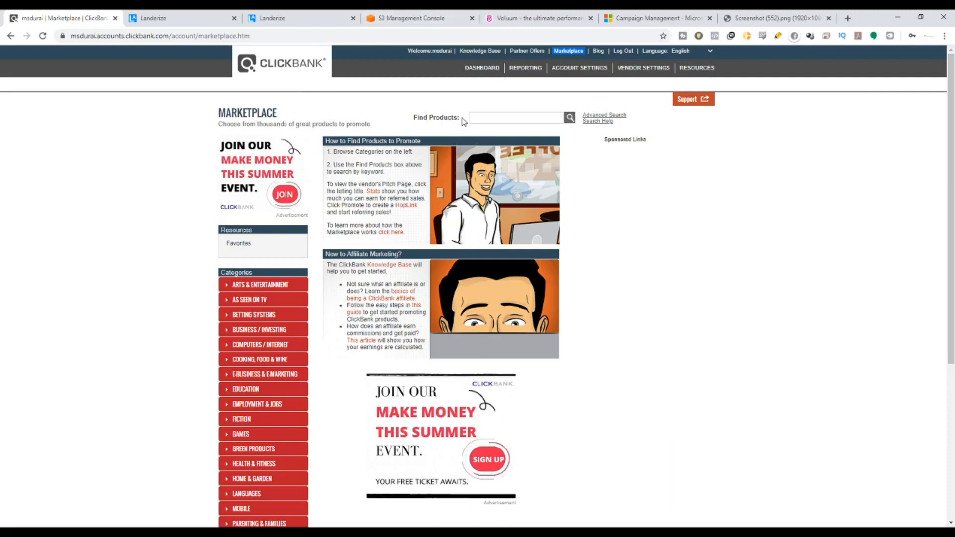
# Run an empty Find Products search to list all 3,715 products.
pyautogui.moveTo(460, 118); pyautogui.dragTo(416, 121)
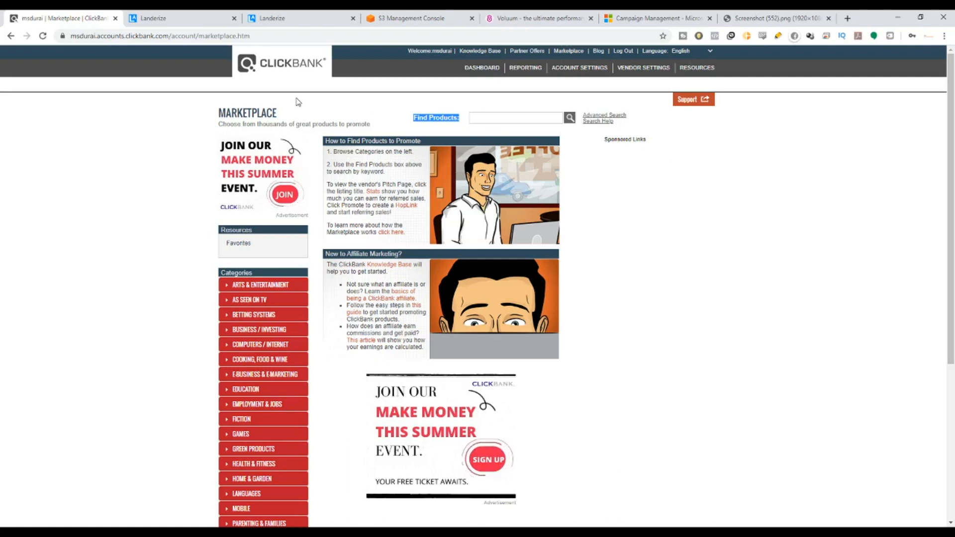
pyautogui.moveTo(278, 113); pyautogui.dragTo(232, 116)
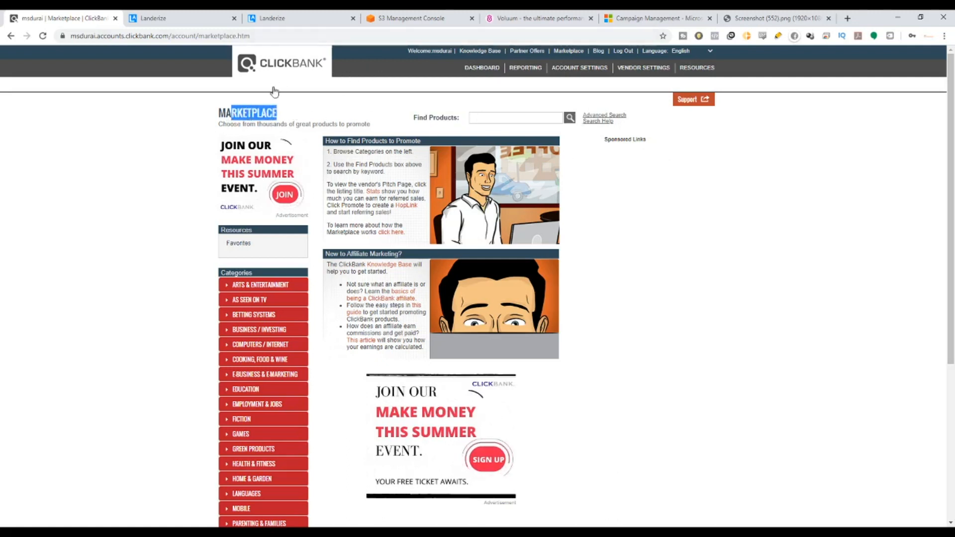
pyautogui.click(446, 108)
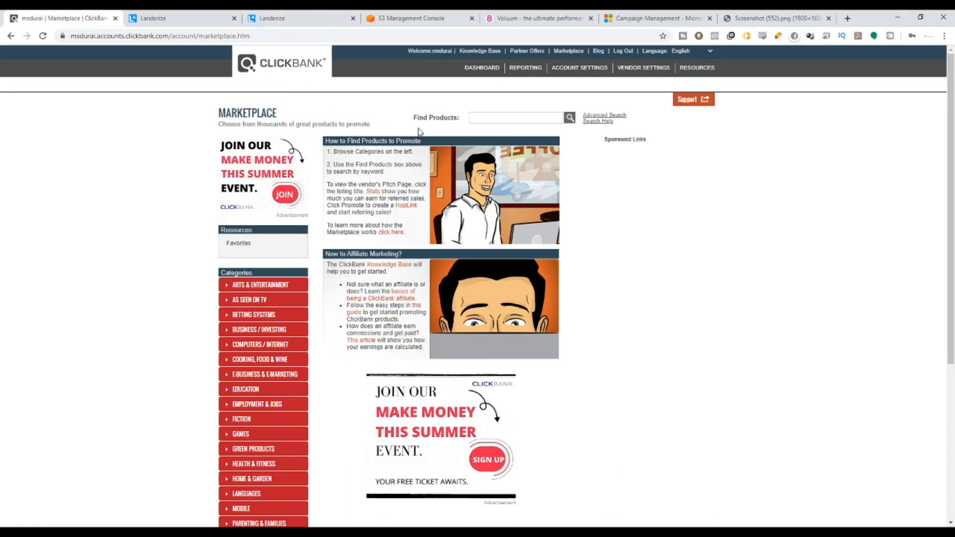
pyautogui.moveTo(411, 119); pyautogui.dragTo(464, 120)
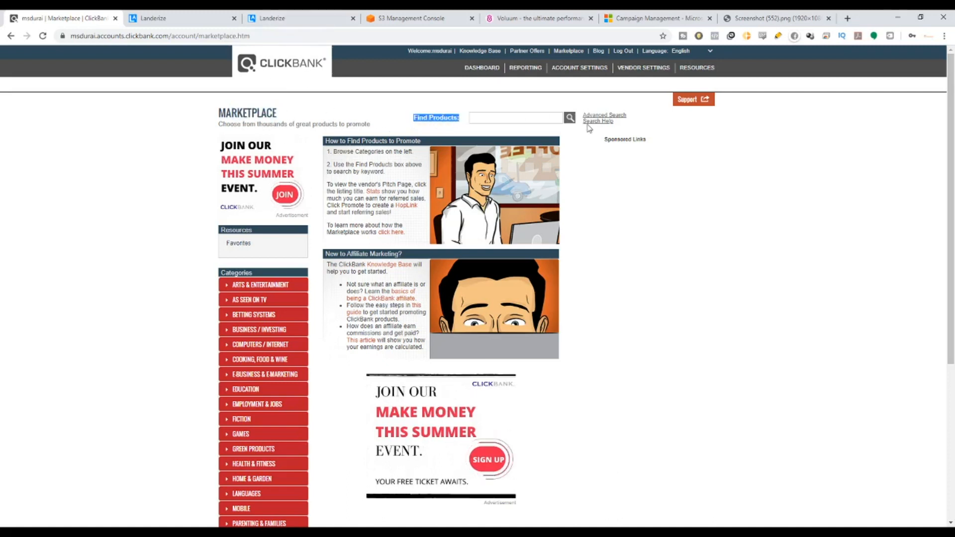
pyautogui.click(570, 119)
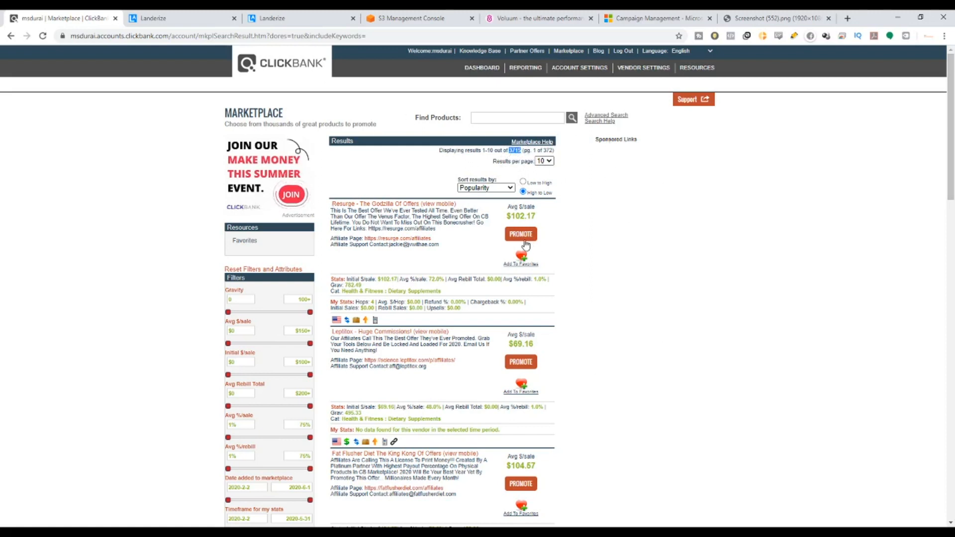
# Sort the results by Gravity and point out Resurge's $102.17 average sale and affiliate link.
pyautogui.click(511, 188)
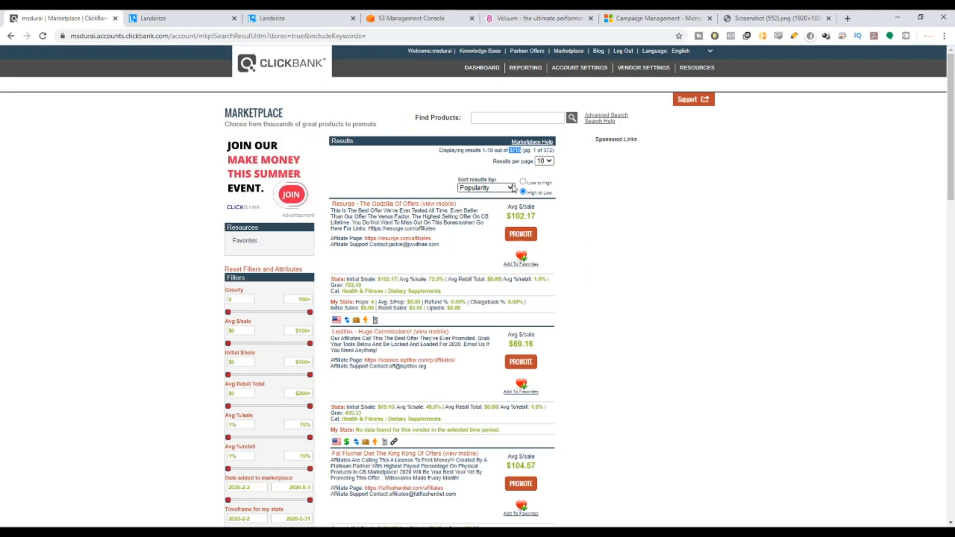
pyautogui.click(494, 249)
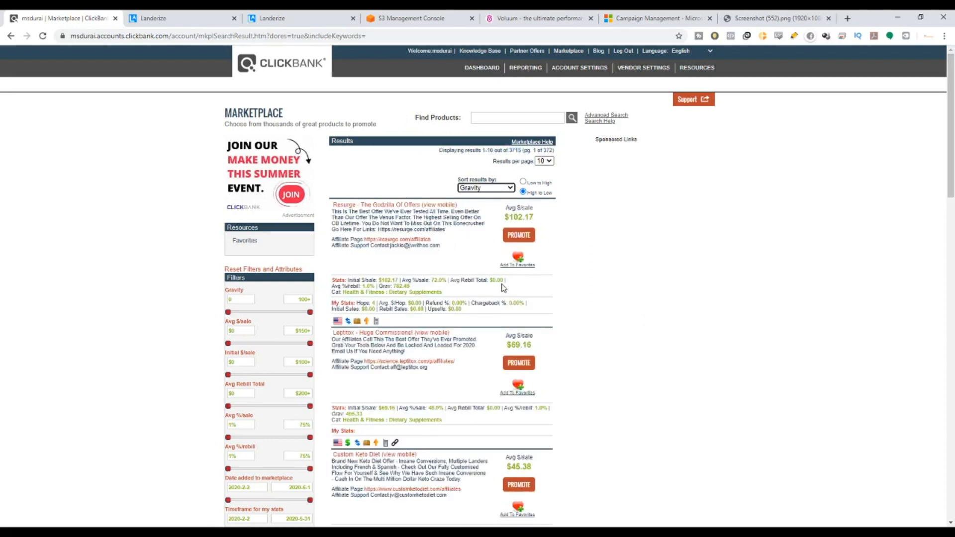
pyautogui.moveTo(409, 292); pyautogui.dragTo(407, 290)
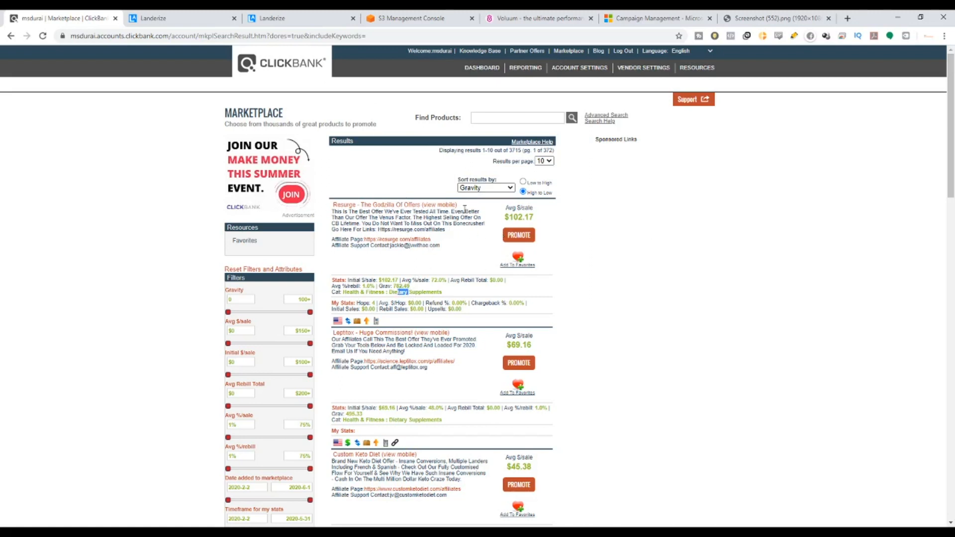
pyautogui.moveTo(536, 219); pyautogui.dragTo(502, 220)
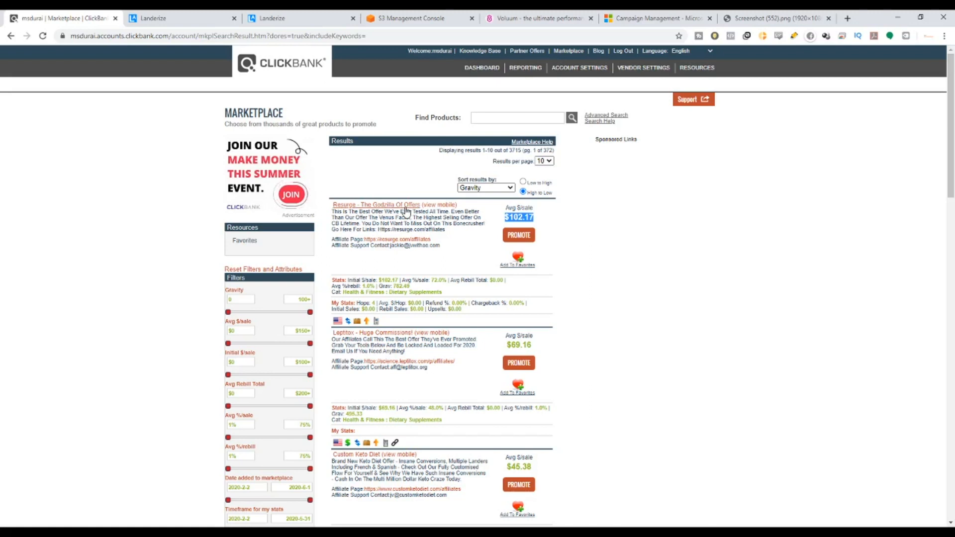
pyautogui.moveTo(444, 240); pyautogui.dragTo(365, 240)
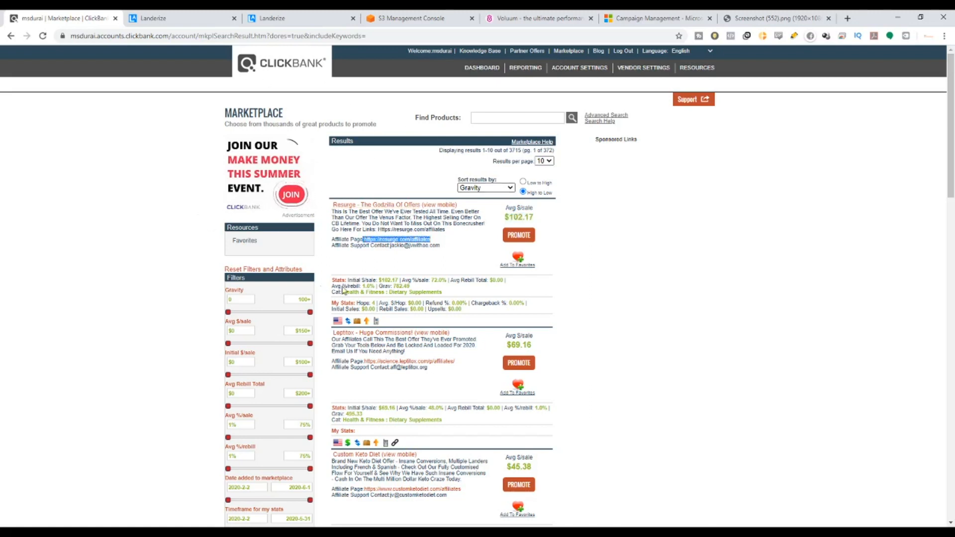
# Go to page 2 of the results and scroll down to the Leptoconnect listing.
pyautogui.scroll(-4, 355, 271)
pyautogui.scroll(-4, 356, 271)
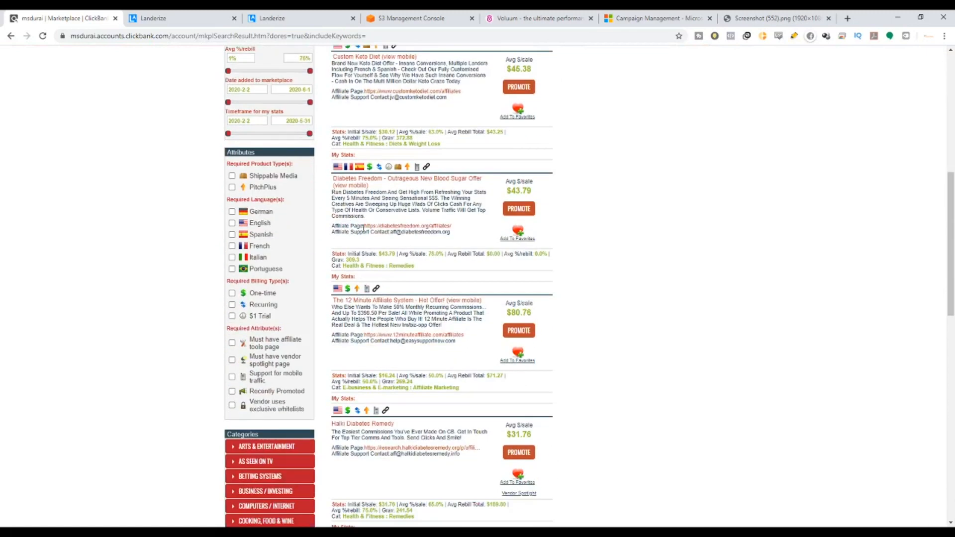
pyautogui.scroll(-7, 364, 213)
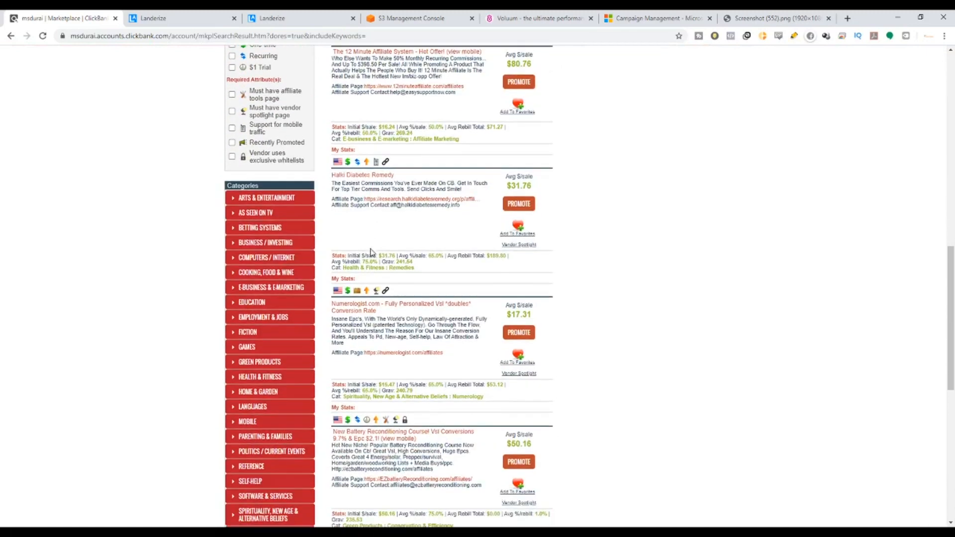
pyautogui.scroll(-4, 371, 255)
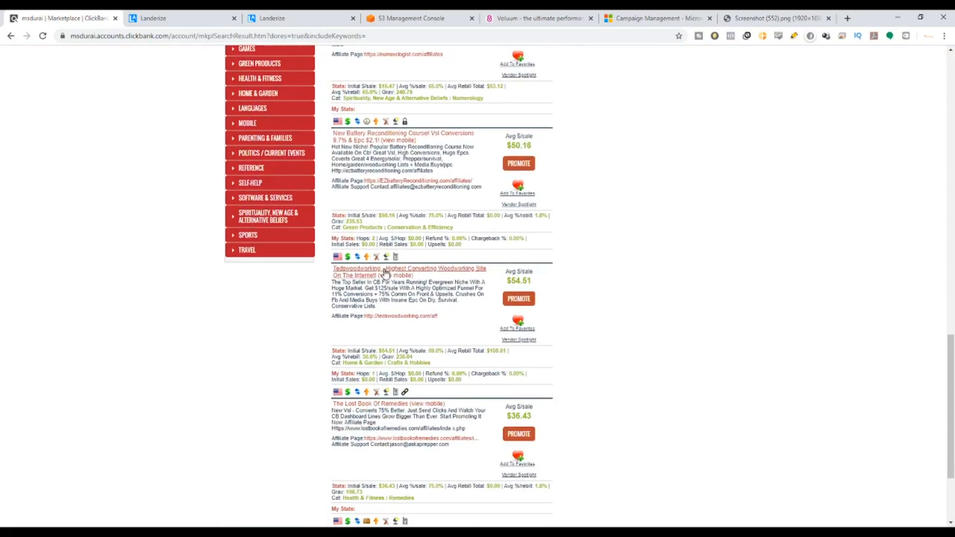
pyautogui.scroll(-2, 386, 278)
pyautogui.scroll(-1, 389, 287)
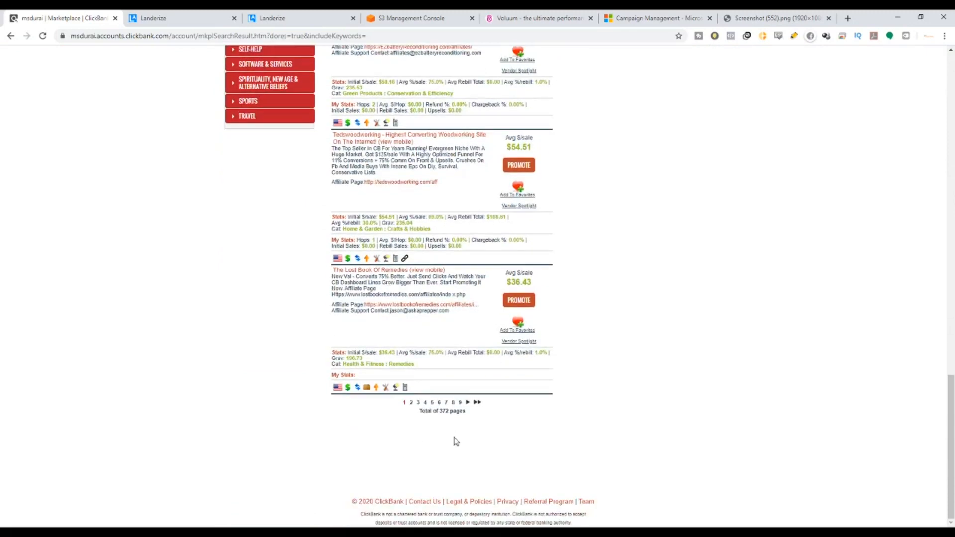
pyautogui.click(411, 403)
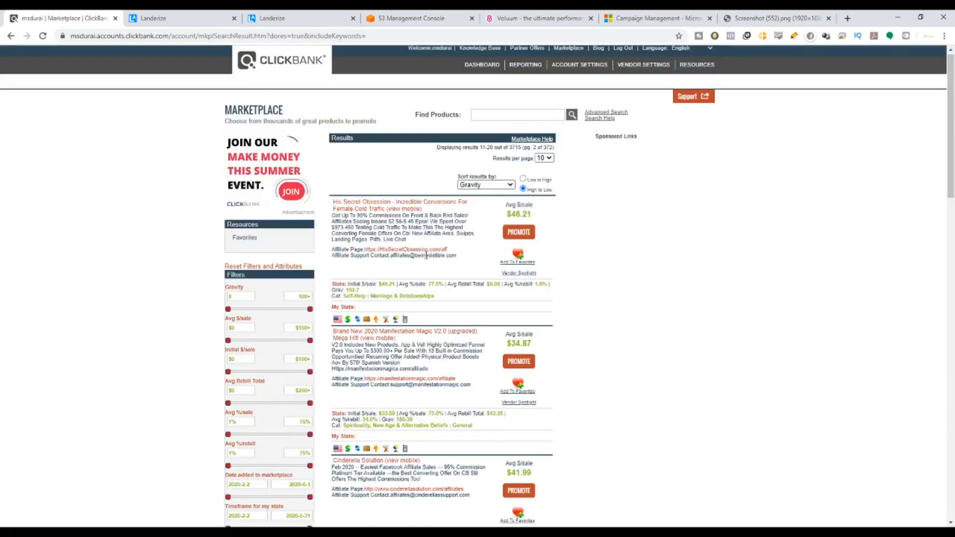
pyautogui.scroll(-2, 425, 249)
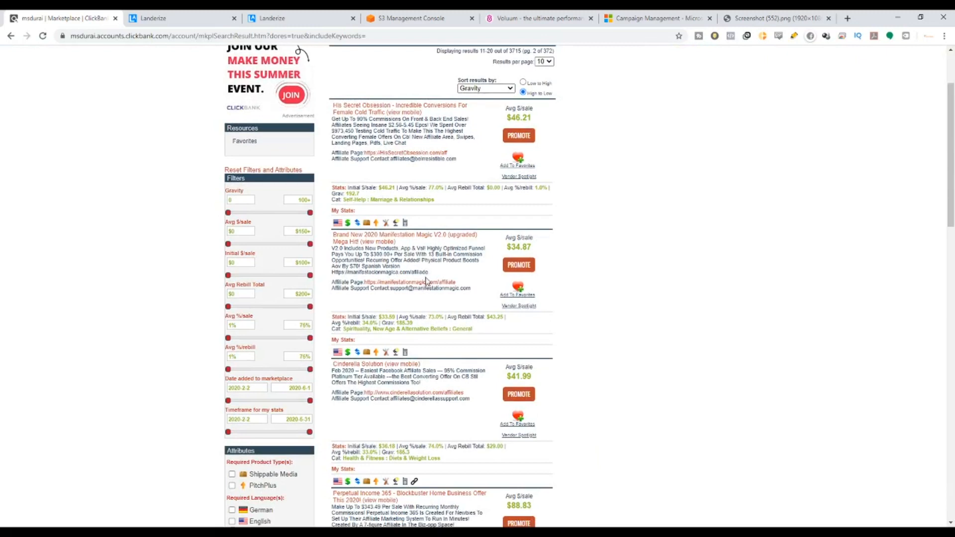
pyautogui.scroll(-4, 426, 273)
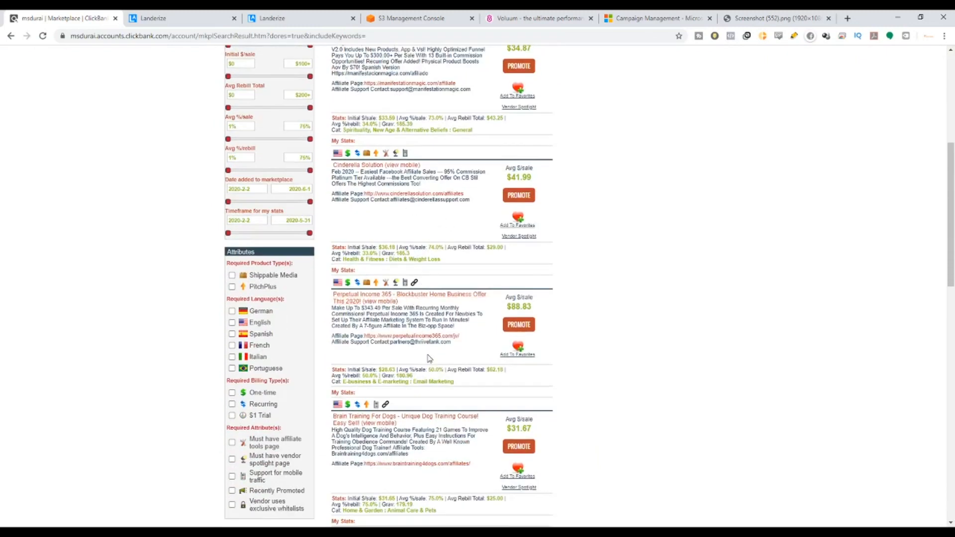
pyautogui.scroll(-4, 428, 356)
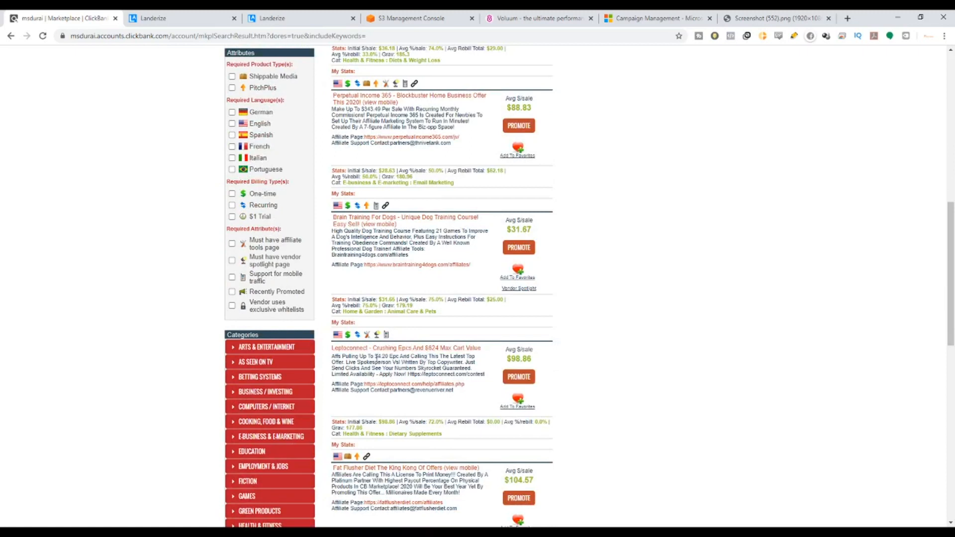
# Open Leptoconnect's sales page and affiliates page in new tabs, viewing the video page.
pyautogui.middleClick(425, 349)
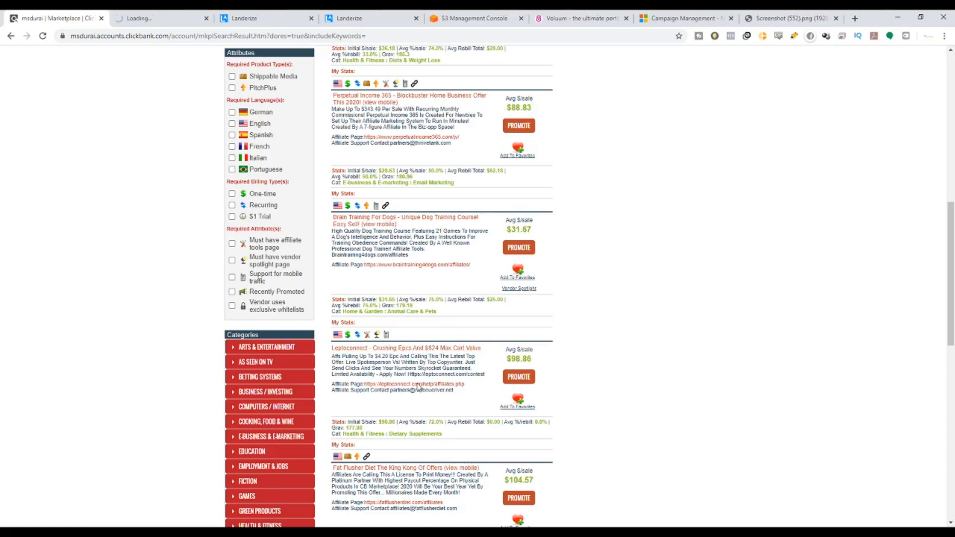
pyautogui.middleClick(425, 385)
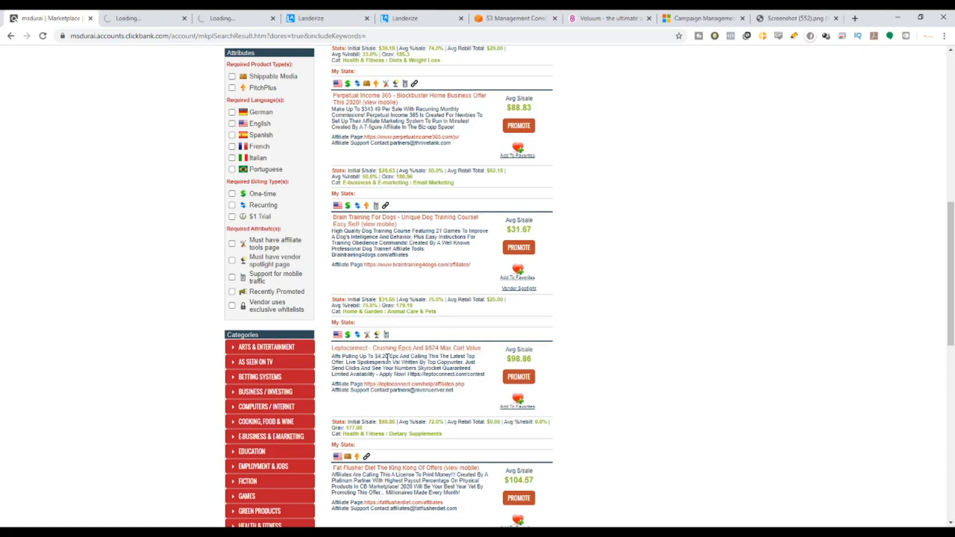
pyautogui.click(139, 14)
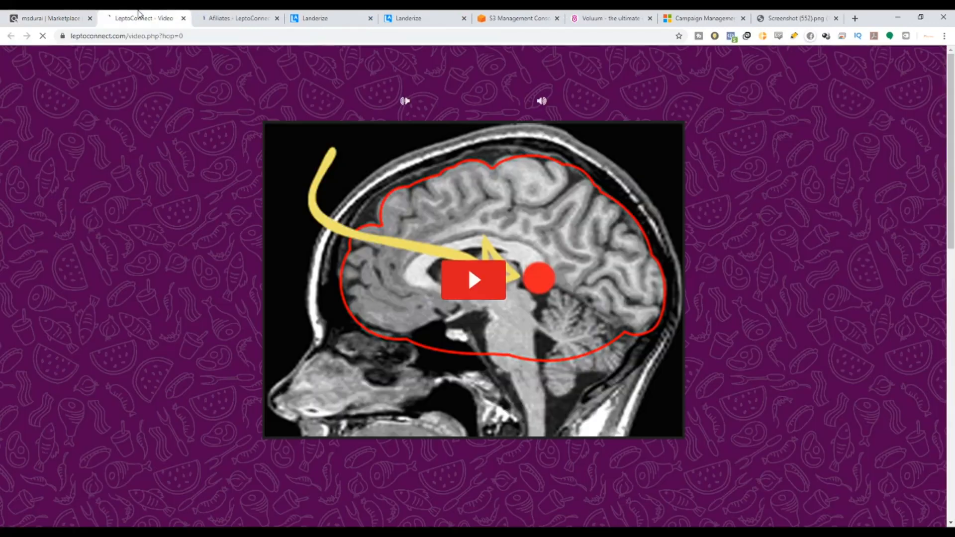
# Scroll through the 'Fat Blaster' brain molecule video sales page.
pyautogui.scroll(-12, 781, 216)
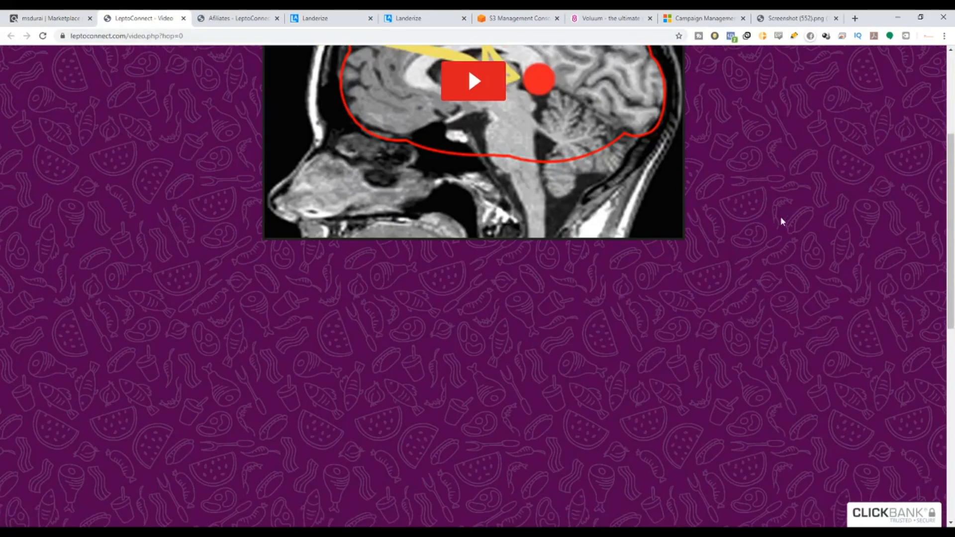
pyautogui.scroll(4, 816, 274)
pyautogui.scroll(8, 816, 277)
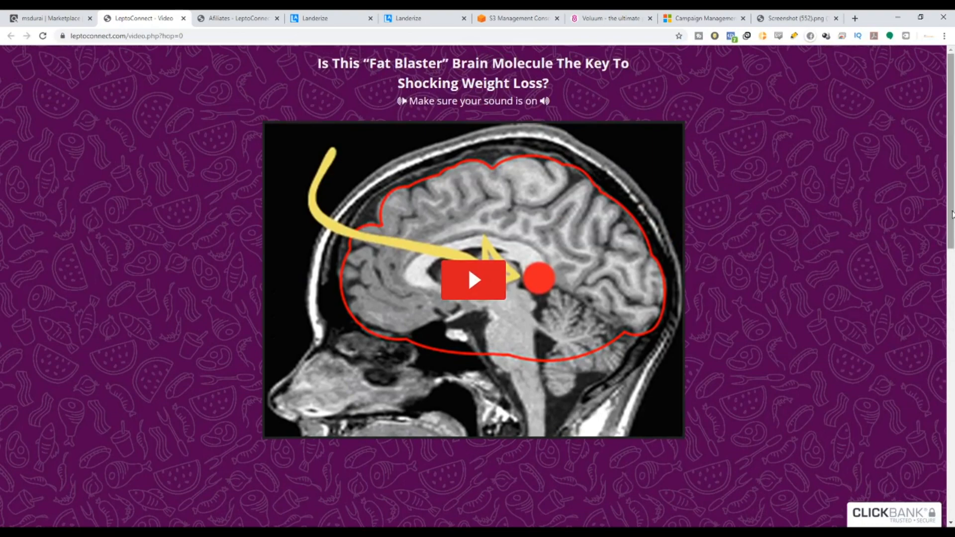
pyautogui.scroll(-10, 477, 460)
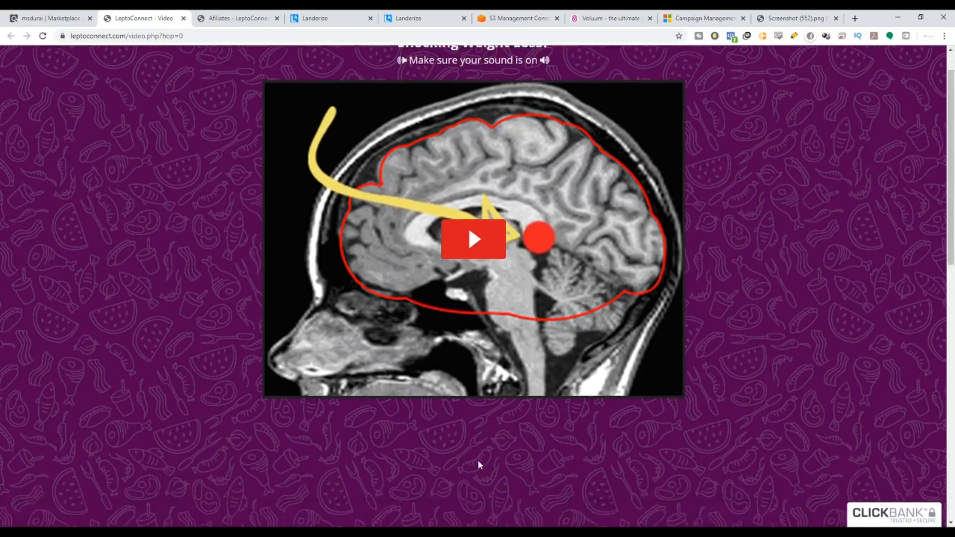
pyautogui.scroll(2, 453, 348)
pyautogui.scroll(8, 453, 353)
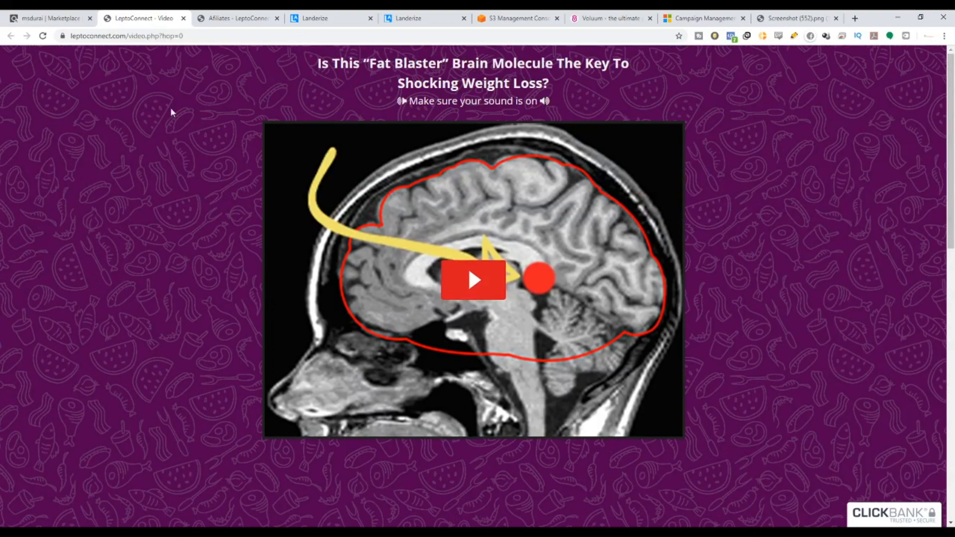
pyautogui.scroll(-10, 947, 131)
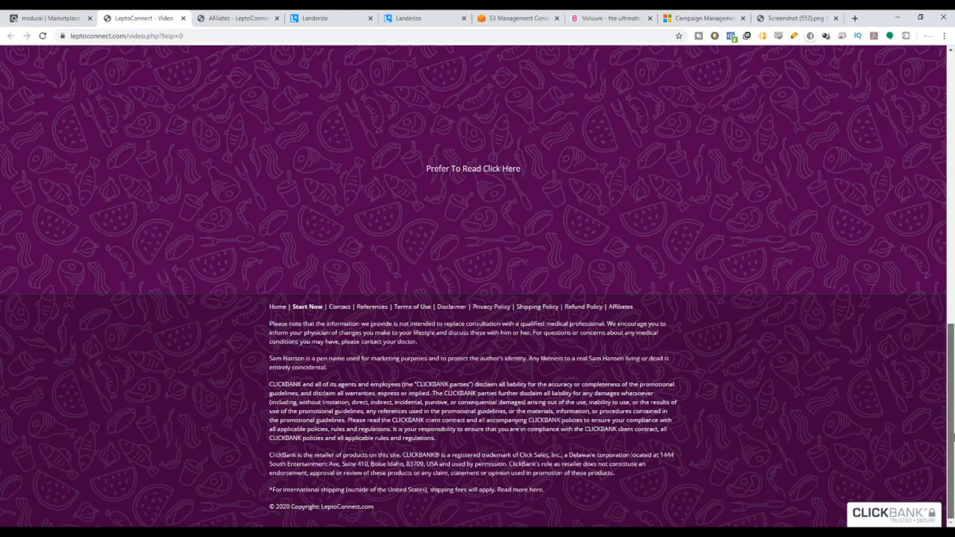
pyautogui.scroll(10, 948, 127)
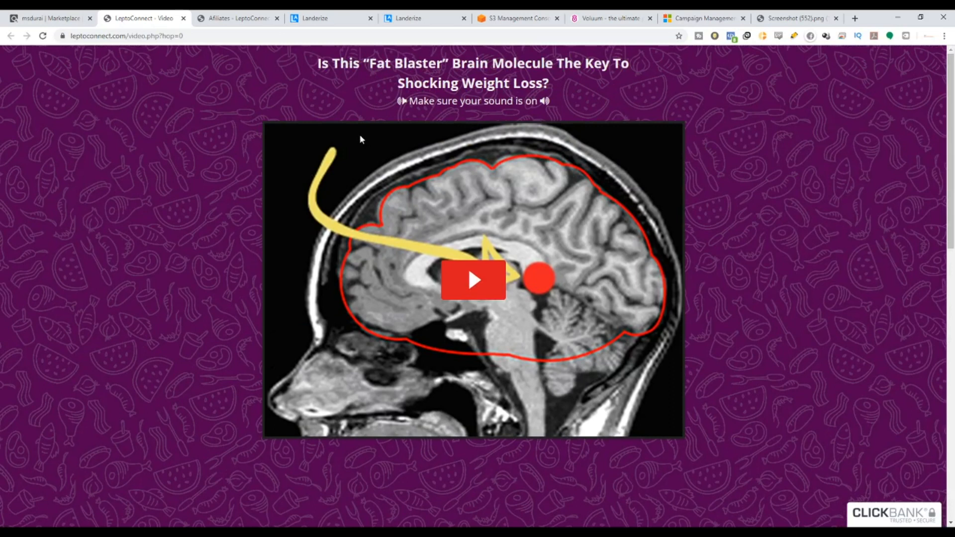
pyautogui.moveTo(318, 63); pyautogui.dragTo(328, 64)
pyautogui.scroll(-1, 556, 424)
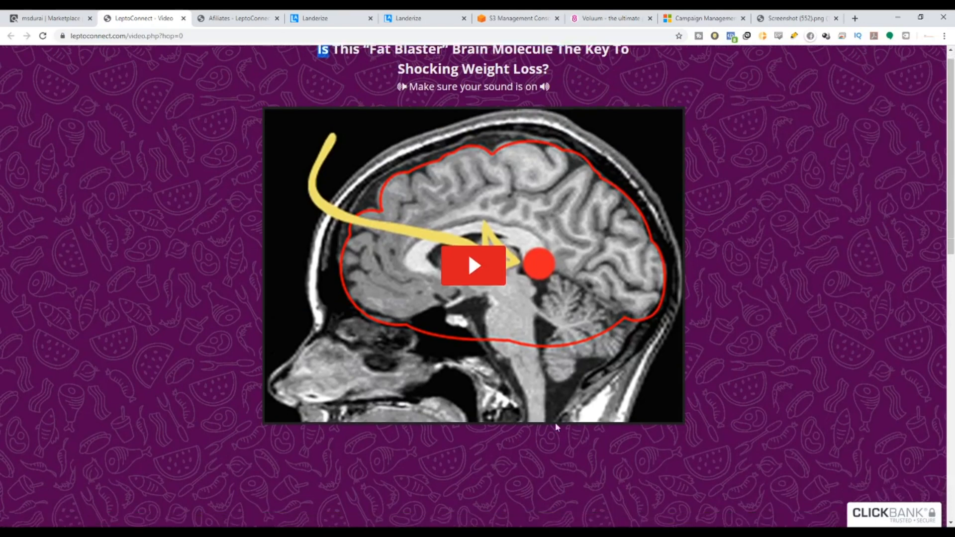
pyautogui.scroll(-5, 555, 422)
pyautogui.scroll(-4, 388, 438)
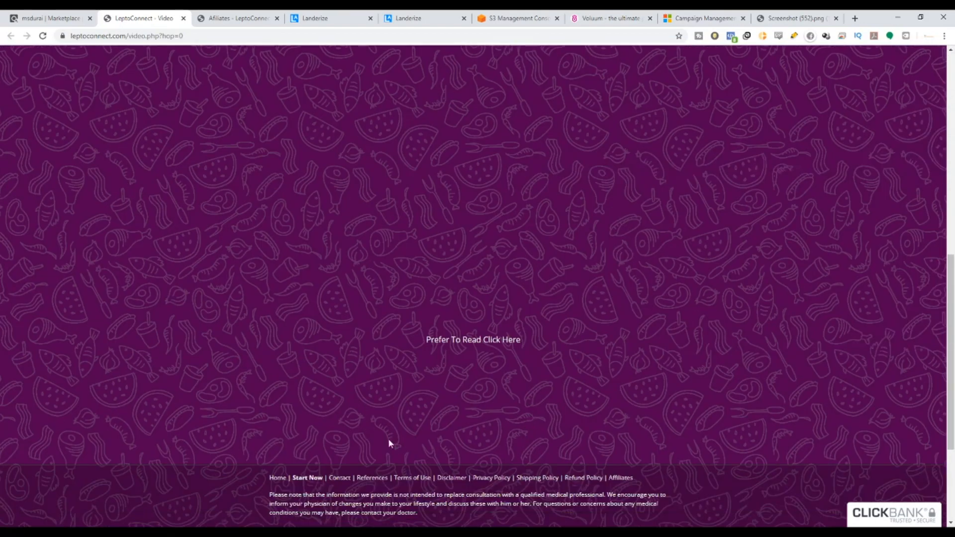
pyautogui.scroll(3, 534, 373)
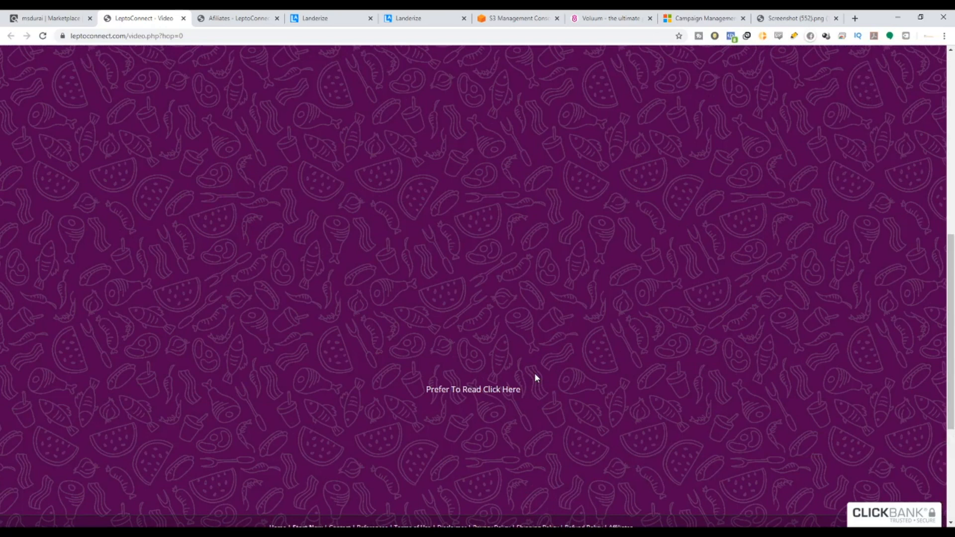
pyautogui.scroll(7, 422, 366)
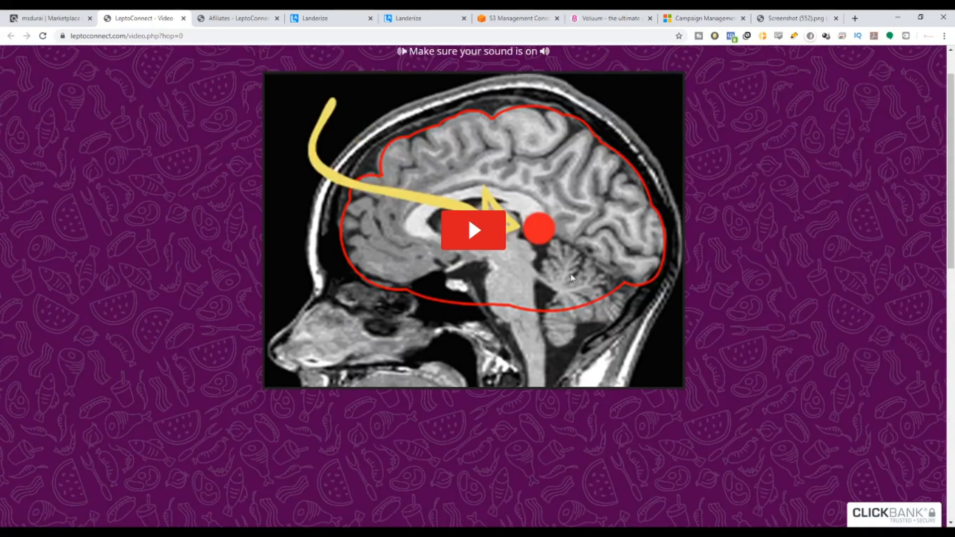
pyautogui.scroll(1, 891, 224)
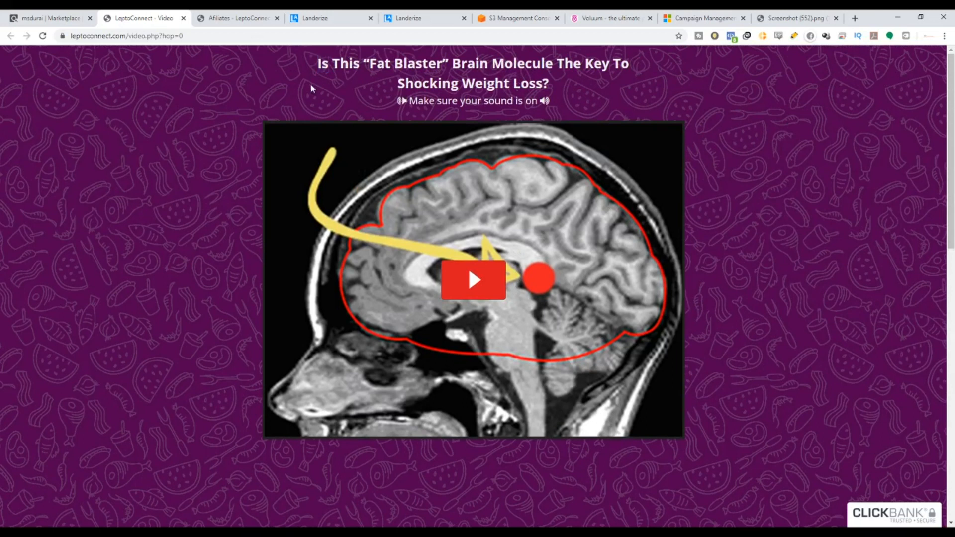
# Review LeptoConnect's affiliates page, $29,548.15 current-week sales and hoplink form, then close it.
pyautogui.click(238, 20)
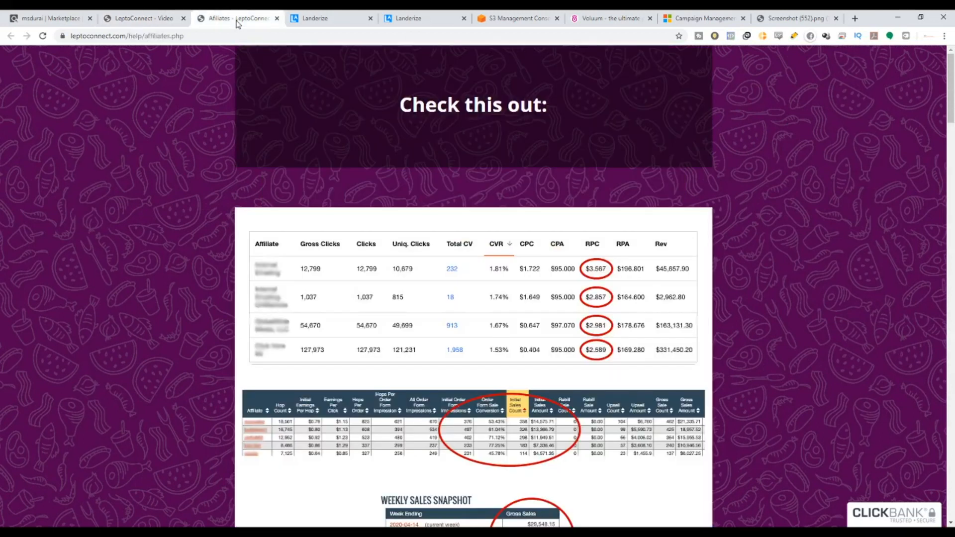
pyautogui.scroll(-15, 410, 178)
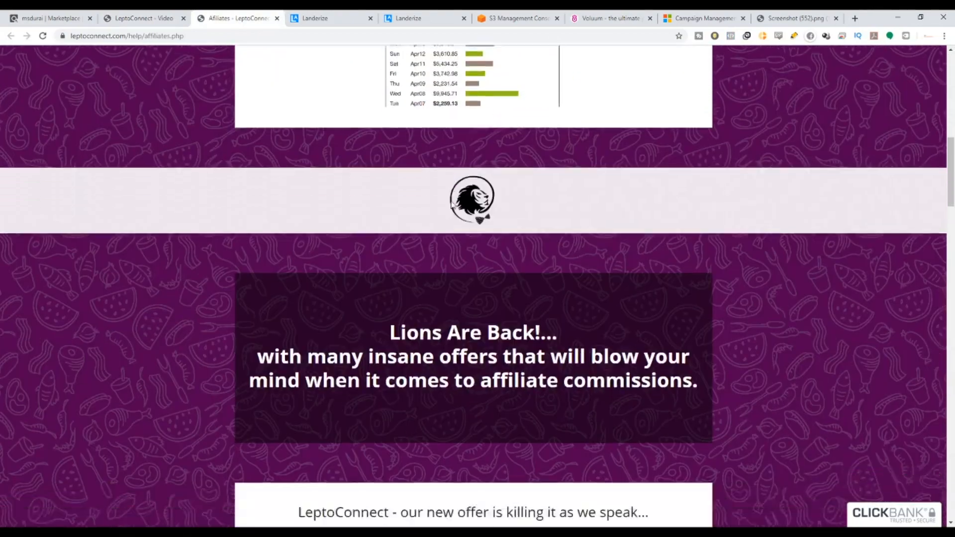
pyautogui.scroll(-10, 453, 205)
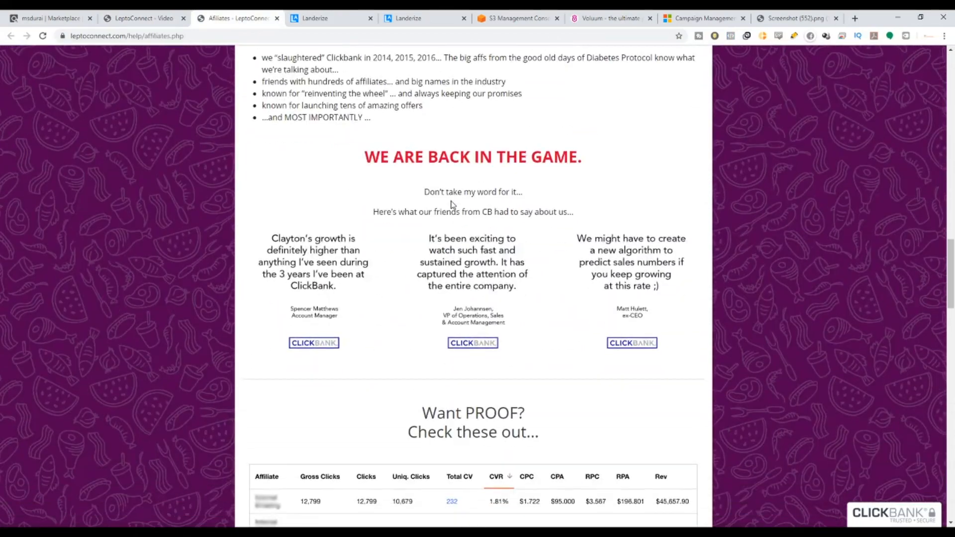
pyautogui.scroll(-8, 453, 204)
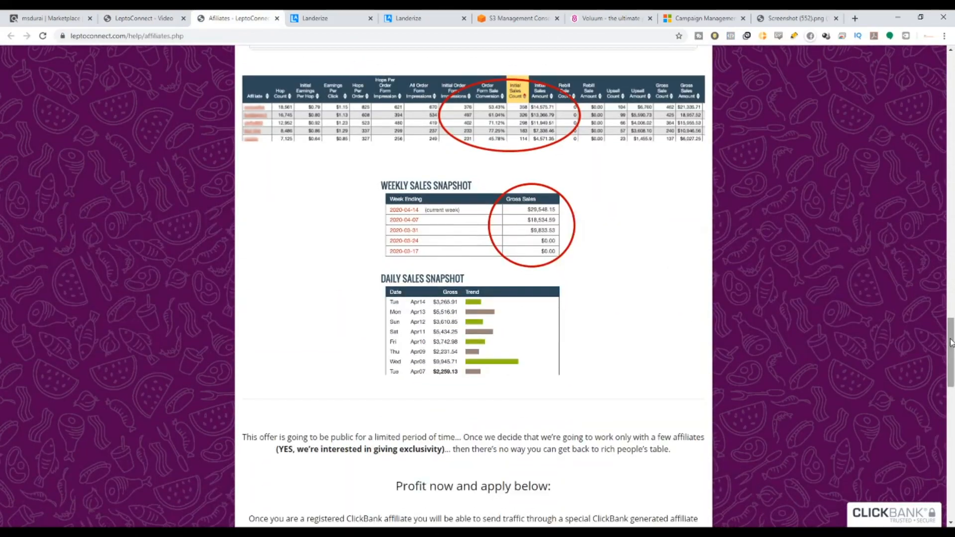
pyautogui.moveTo(951, 351); pyautogui.dragTo(951, 402)
pyautogui.scroll(-3, 458, 219)
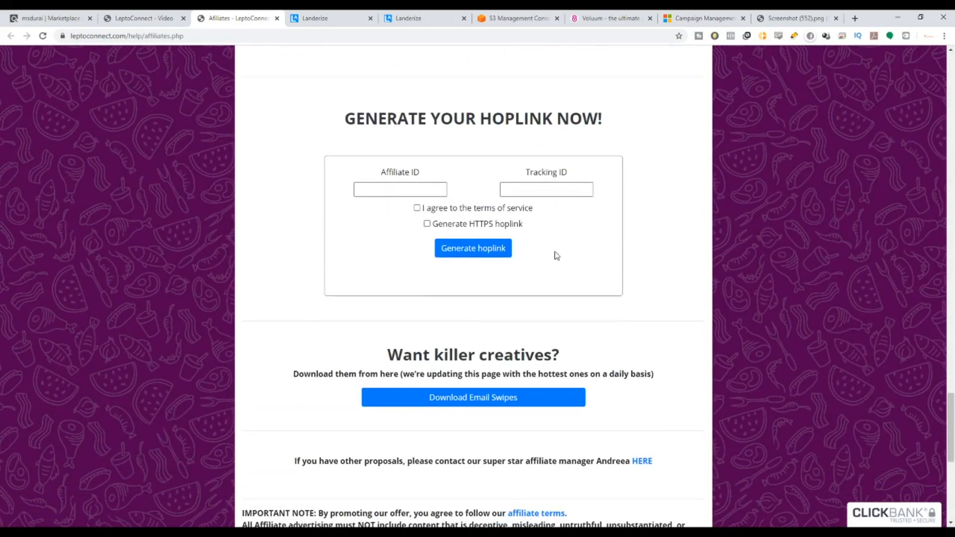
pyautogui.scroll(-4, 441, 352)
pyautogui.scroll(2, 471, 317)
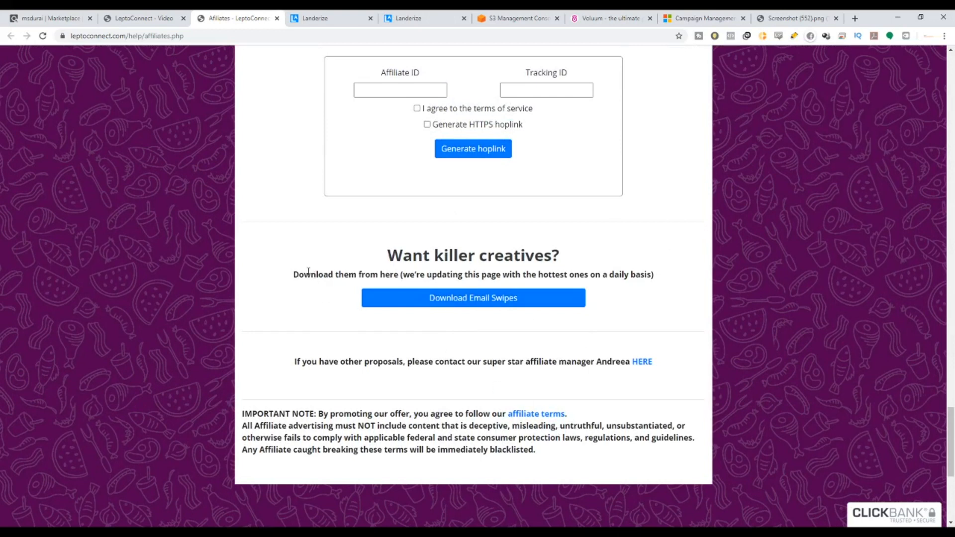
pyautogui.moveTo(309, 271); pyautogui.dragTo(649, 329)
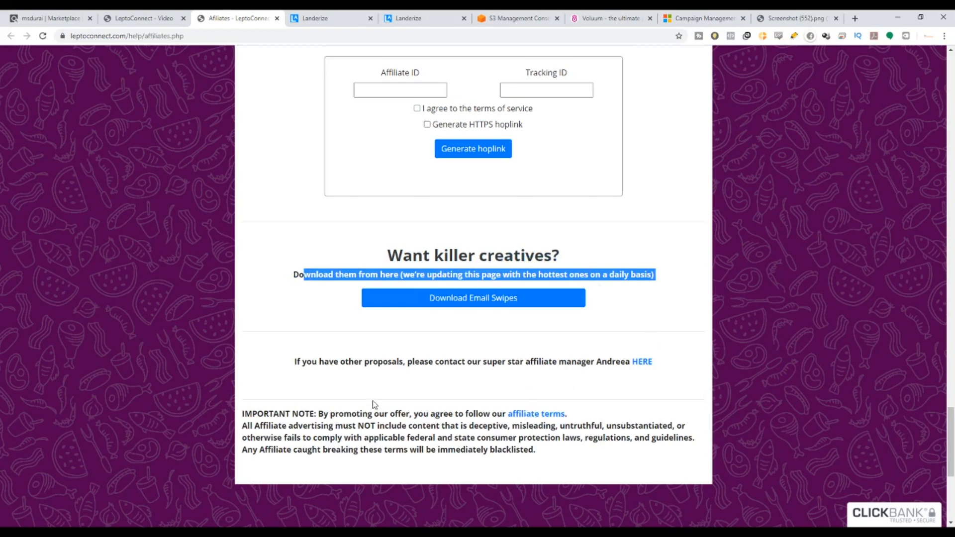
pyautogui.scroll(10, 376, 398)
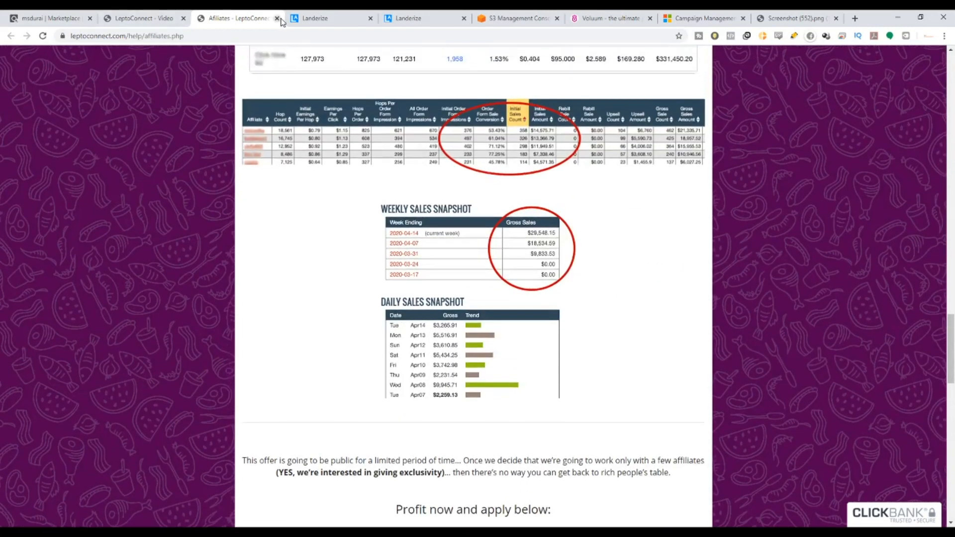
pyautogui.click(277, 18)
# Back on the marketplace results, open and scroll through the Water Freedom System sales page.
pyautogui.click(184, 18)
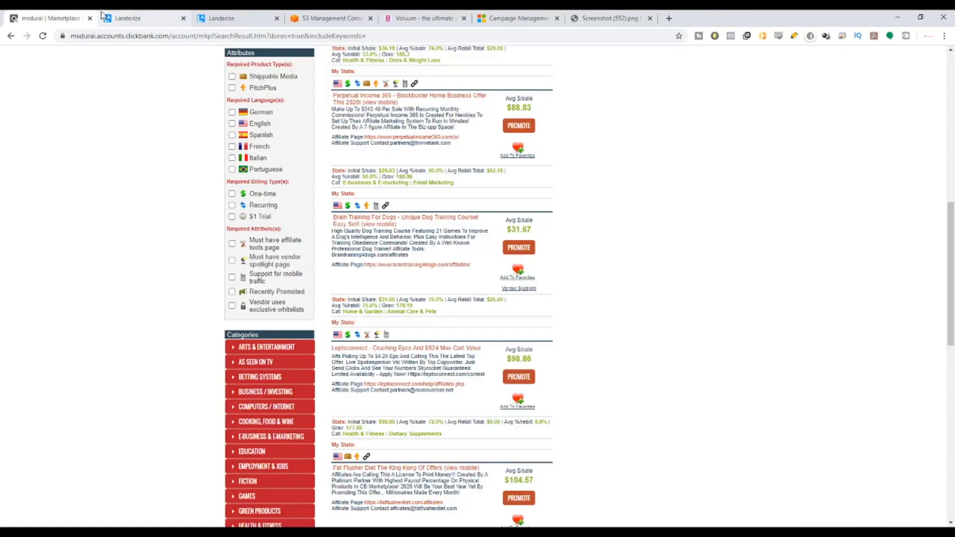
pyautogui.scroll(-5, 421, 349)
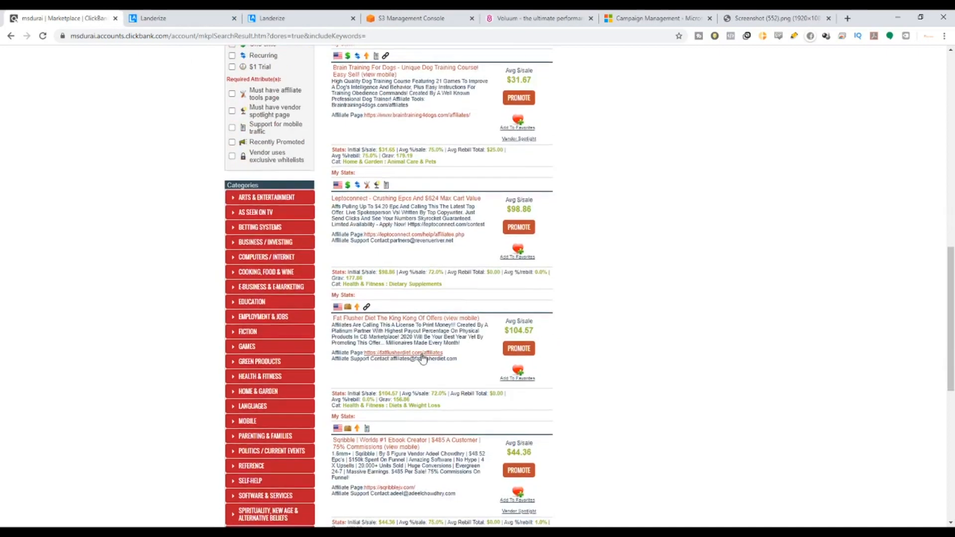
pyautogui.scroll(-1, 418, 344)
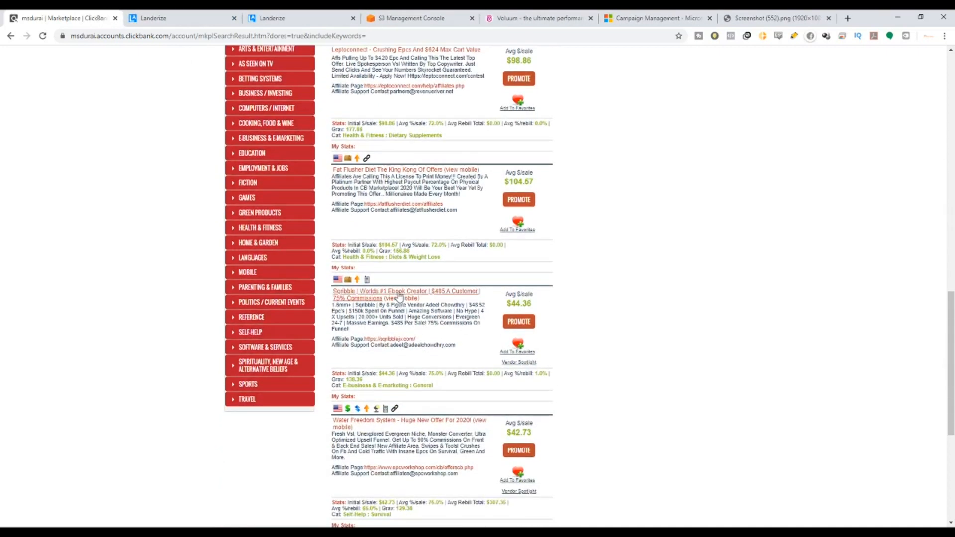
pyautogui.scroll(-1, 427, 441)
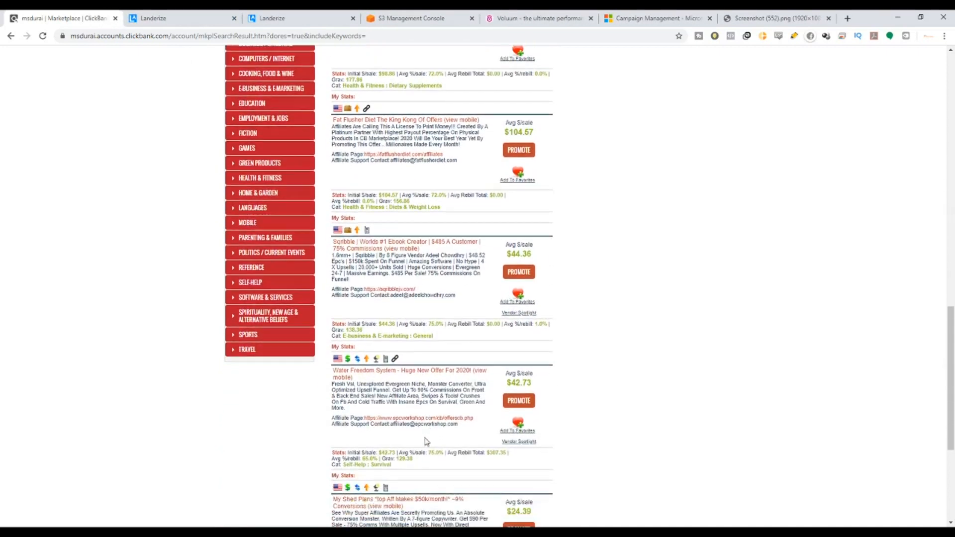
pyautogui.keyDown('ctrl'); pyautogui.click(436, 373); pyautogui.keyUp('ctrl')
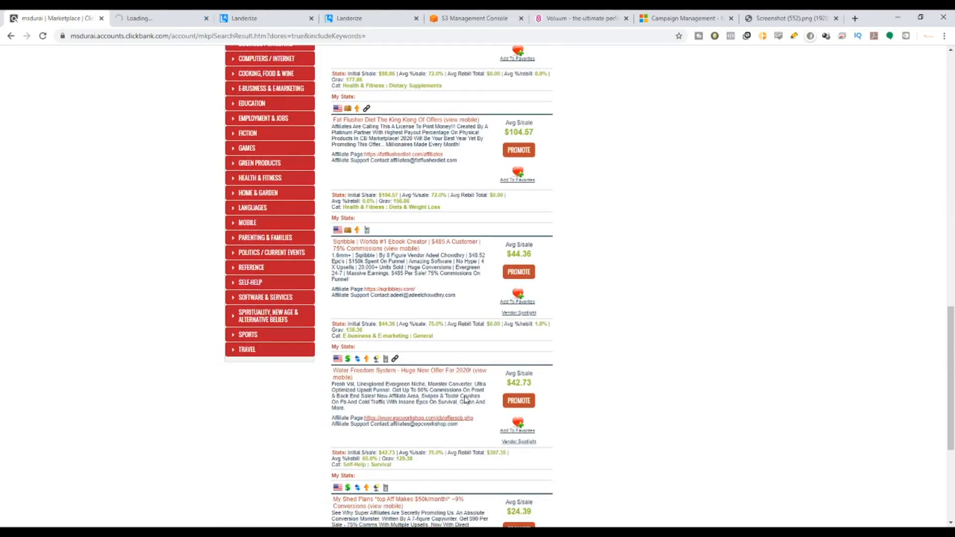
pyautogui.moveTo(413, 458); pyautogui.dragTo(398, 453)
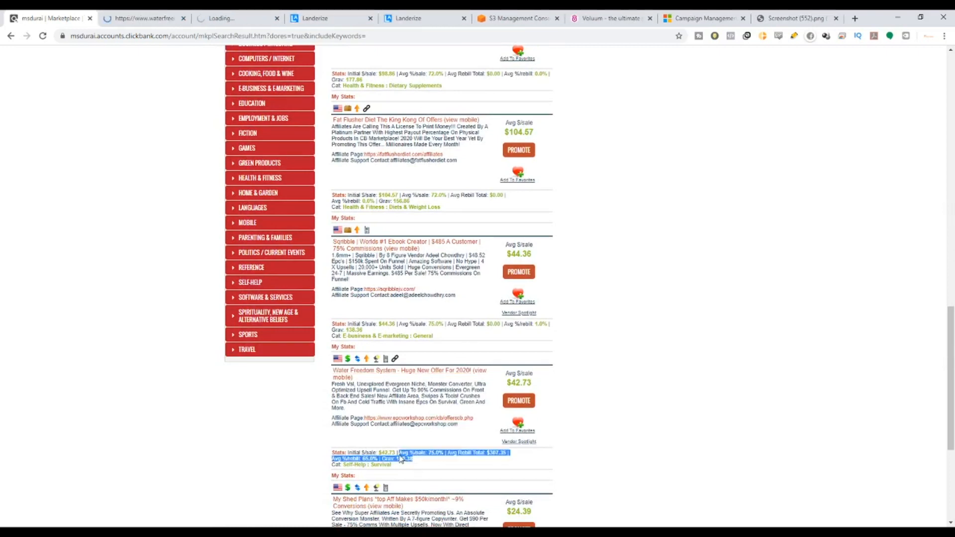
pyautogui.click(156, 17)
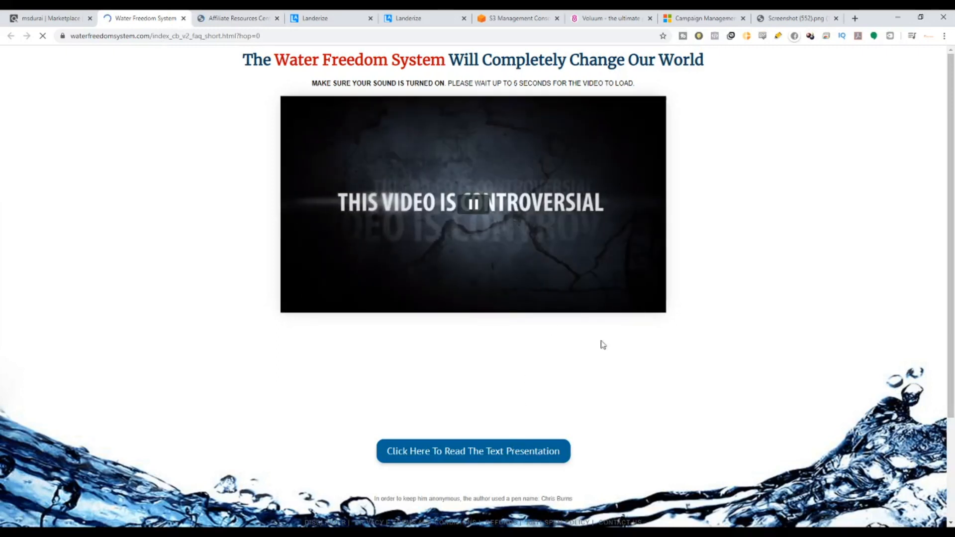
pyautogui.scroll(-3, 633, 420)
pyautogui.scroll(3, 634, 420)
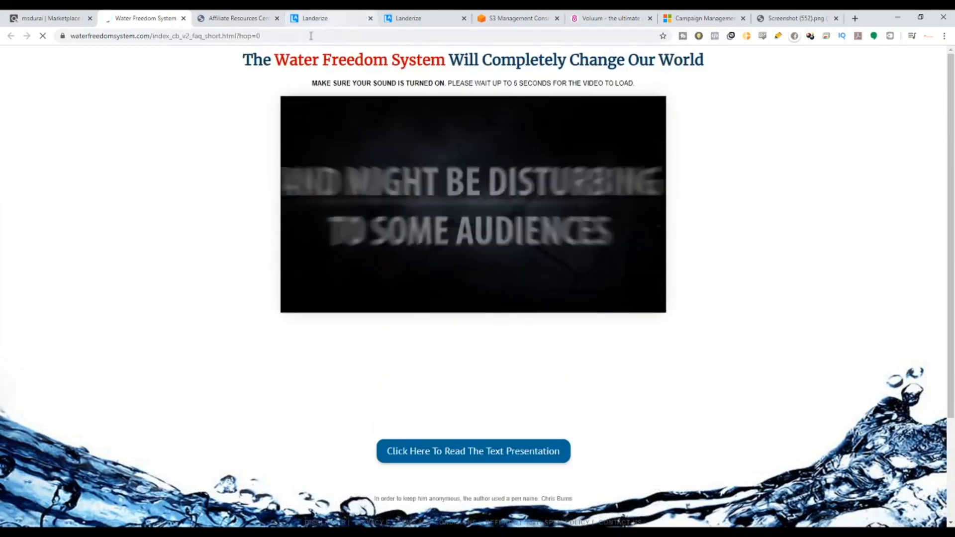
# Review EPC Workshop's Affiliate Resources page listing Water Freedom System at $1.90 EPC, then close it.
pyautogui.click(222, 13)
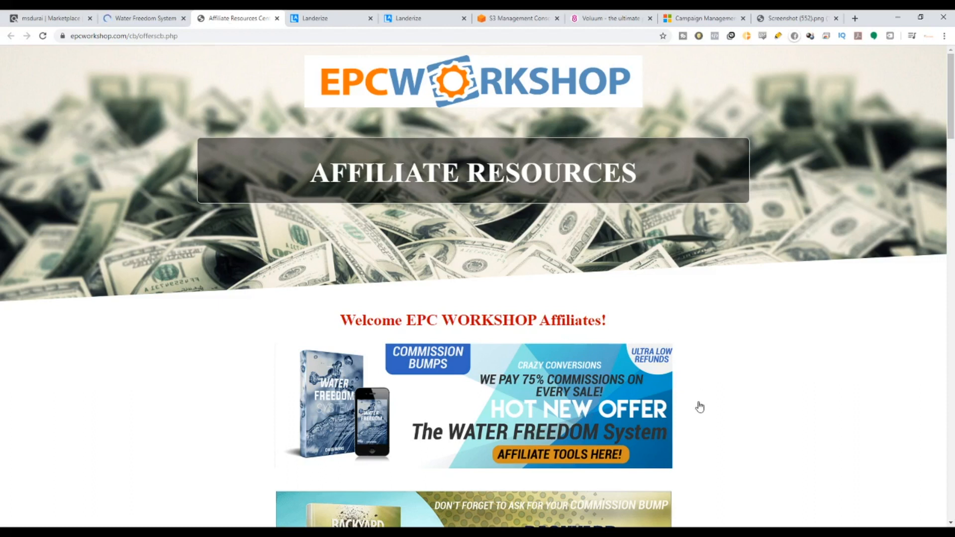
pyautogui.scroll(-10, 699, 407)
pyautogui.scroll(2, 575, 281)
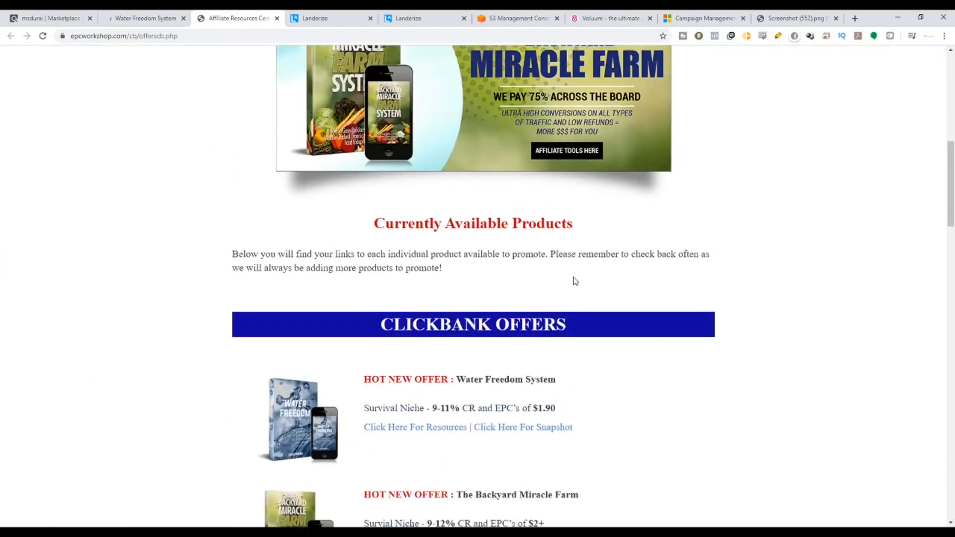
pyautogui.scroll(5, 575, 281)
pyautogui.scroll(-20, 642, 353)
pyautogui.scroll(-14, 642, 354)
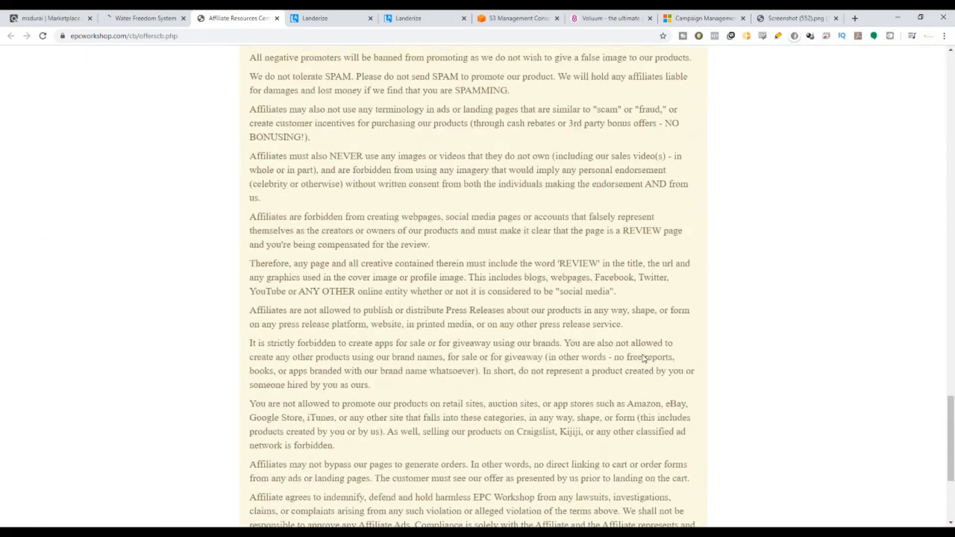
pyautogui.moveTo(952, 460); pyautogui.dragTo(934, 268)
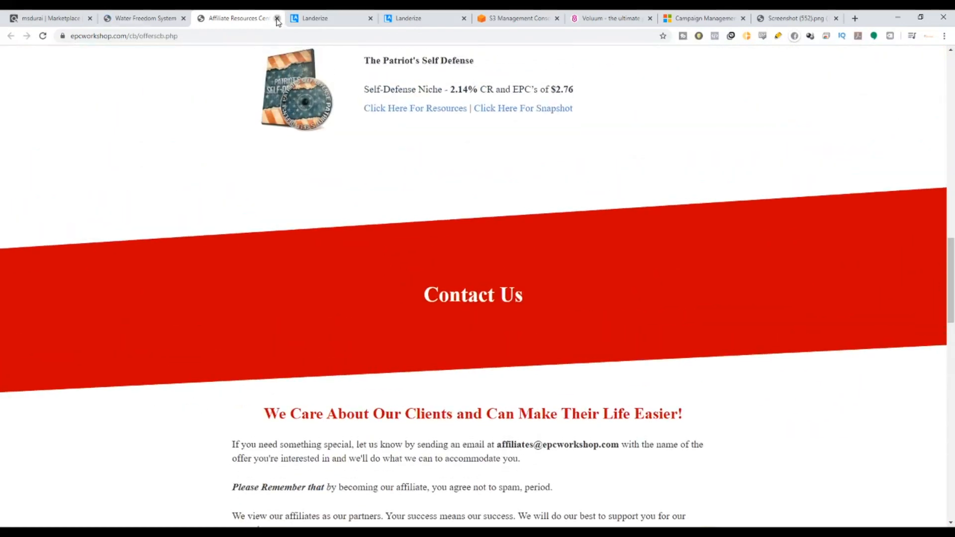
pyautogui.click(277, 18)
# Return to results page 1 and open Halki Diabetes Remedy's sales and affiliate pages in new tabs.
pyautogui.click(183, 18)
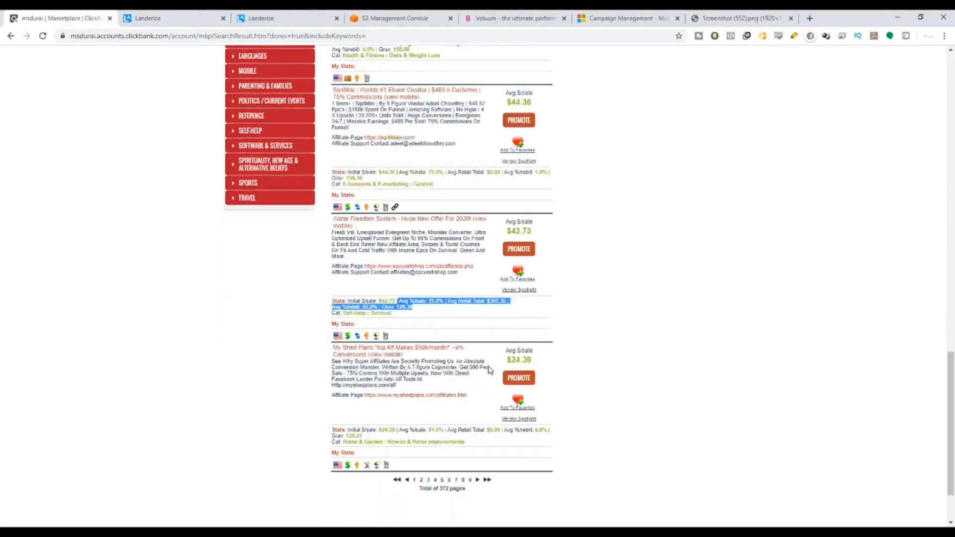
pyautogui.scroll(-2, 424, 416)
pyautogui.click(418, 403)
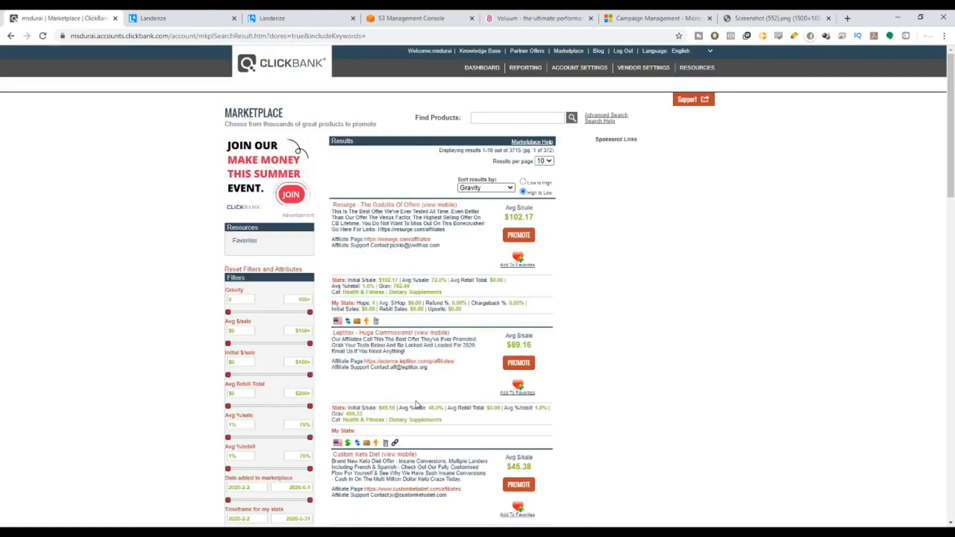
pyautogui.scroll(-6, 436, 343)
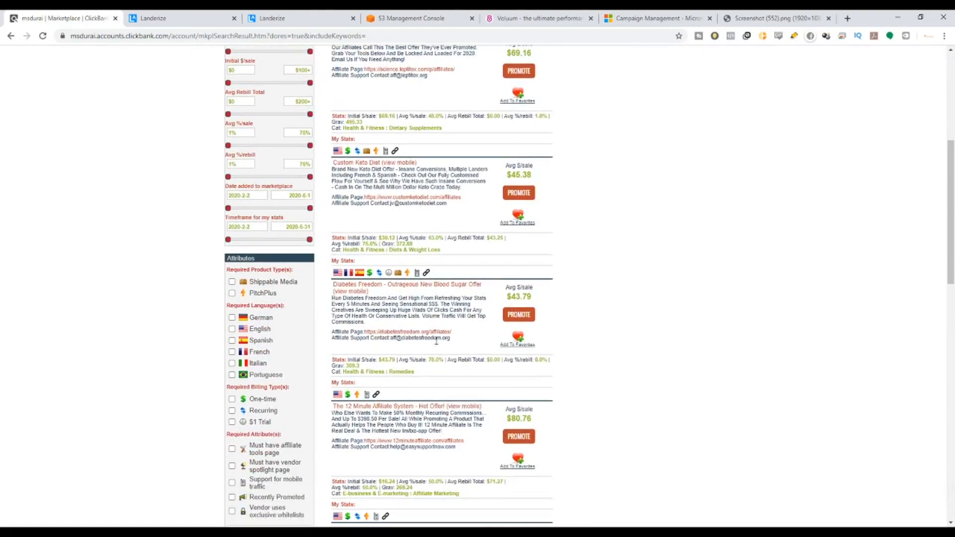
pyautogui.scroll(-3, 415, 407)
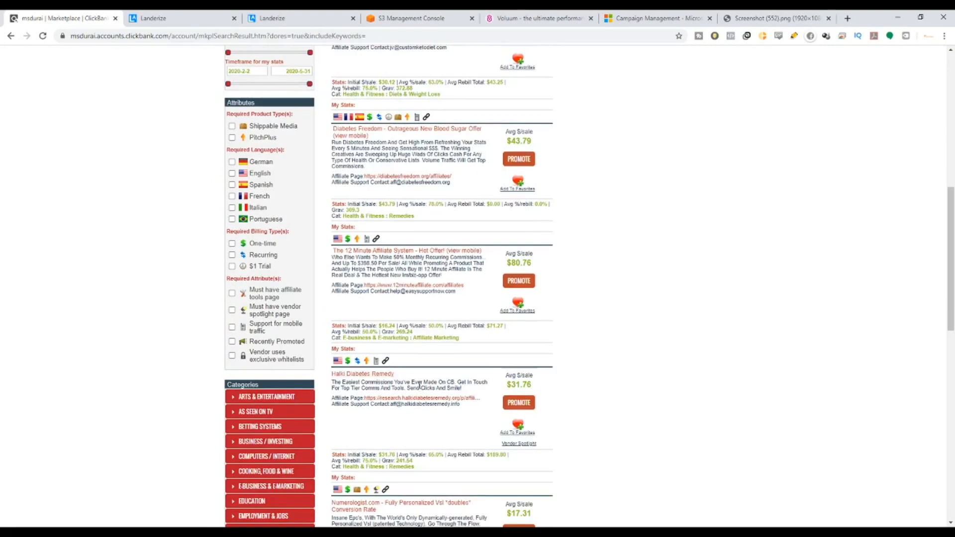
pyautogui.middleClick(421, 399)
pyautogui.middleClick(462, 402)
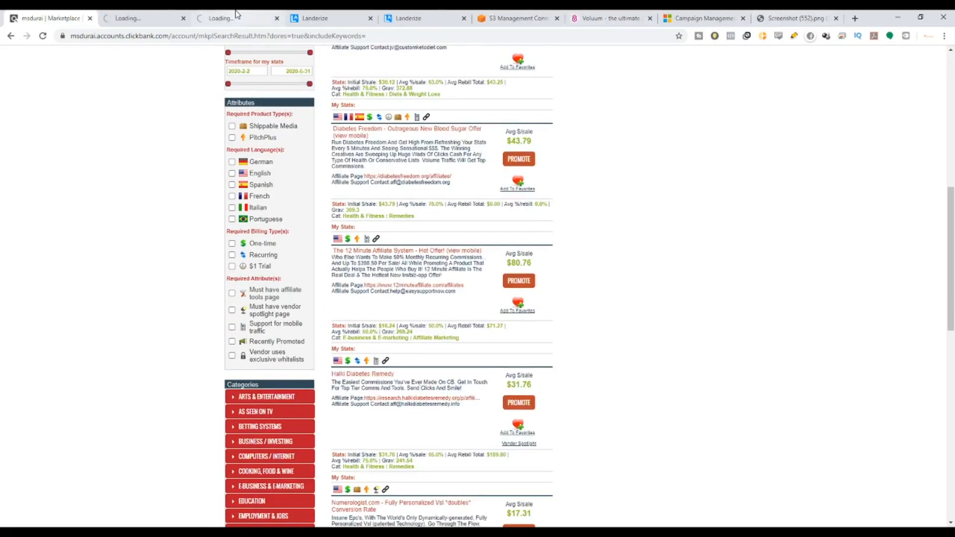
# Scroll through the Halki Diabetes Remedy sales page.
pyautogui.click(146, 15)
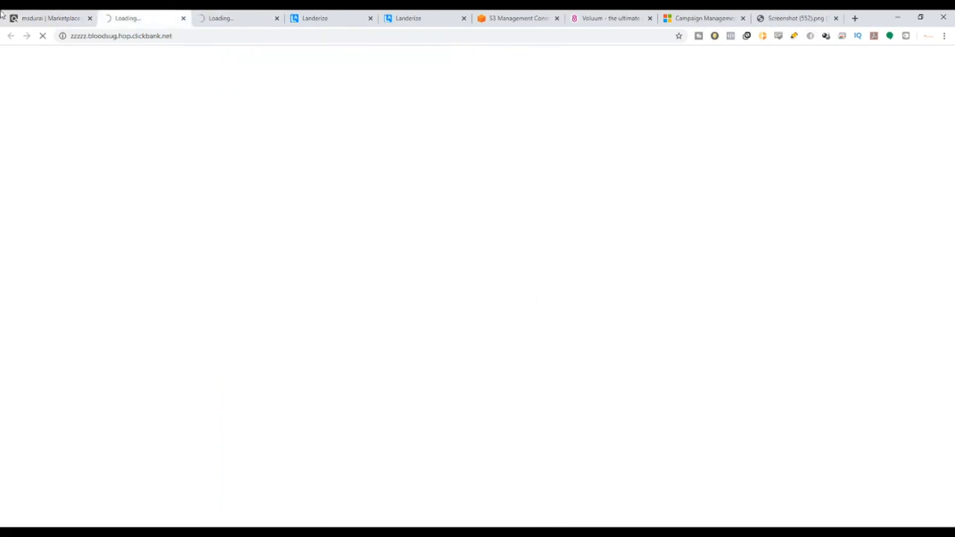
pyautogui.scroll(-5, 444, 314)
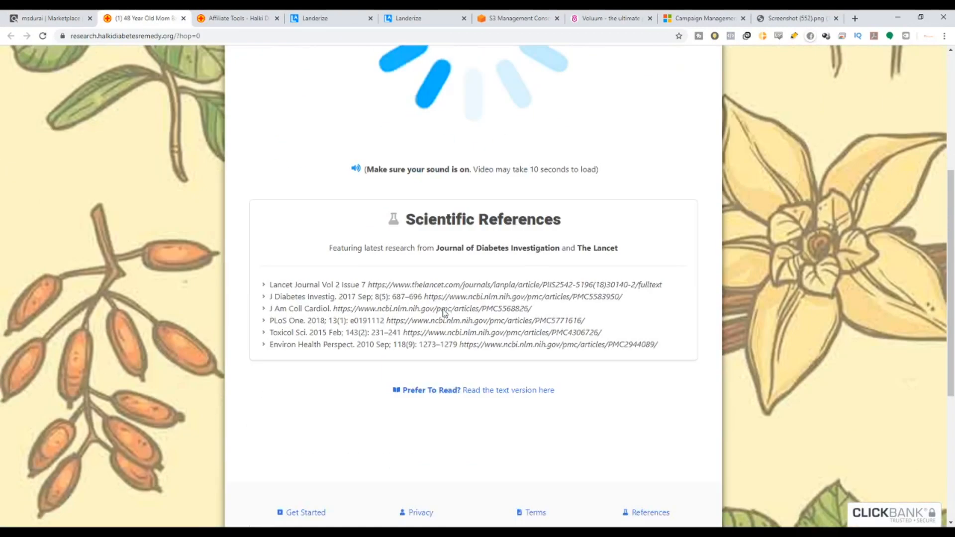
pyautogui.scroll(-3, 444, 314)
pyautogui.scroll(8, 445, 313)
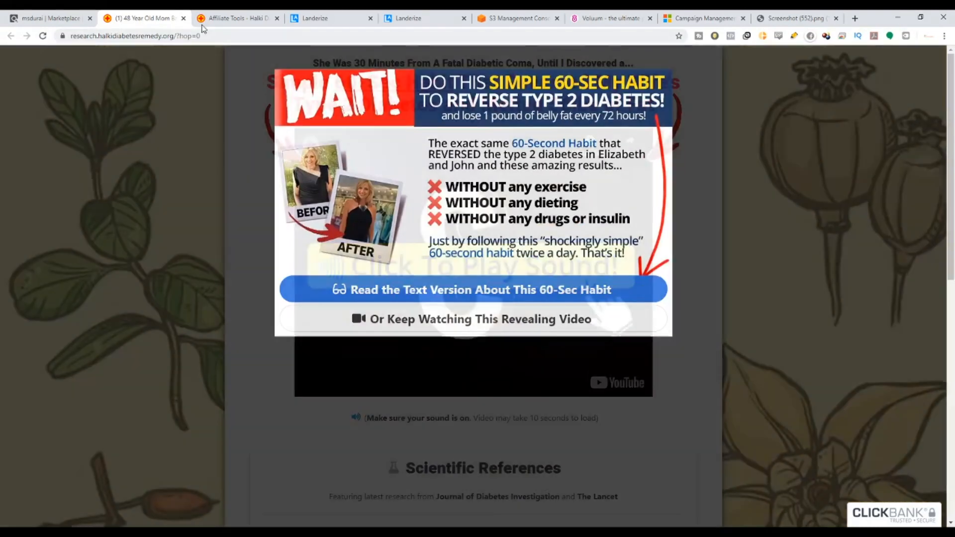
# Submit the Halki opt-in form, browse the affiliate tools, then return to the marketplace.
pyautogui.click(213, 18)
pyautogui.scroll(-7, 437, 299)
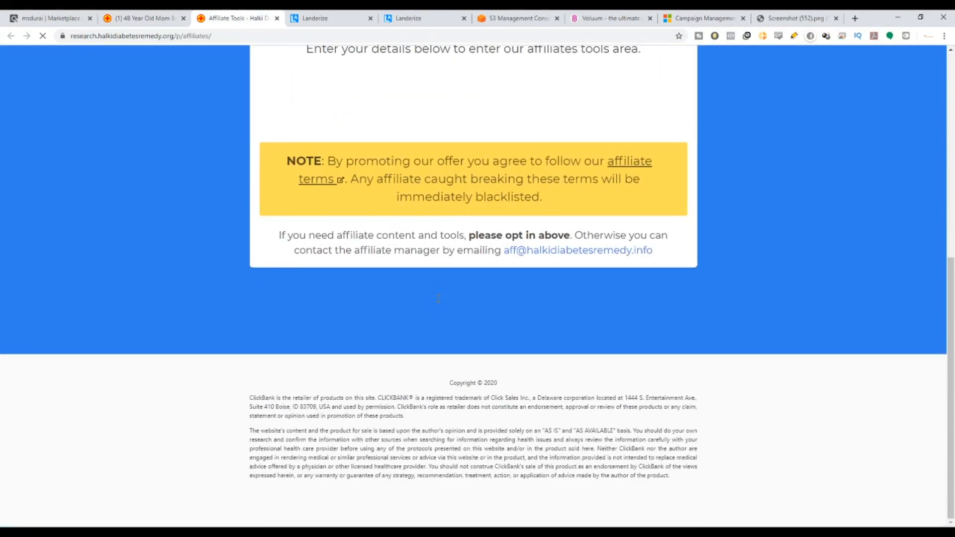
pyautogui.scroll(3, 437, 299)
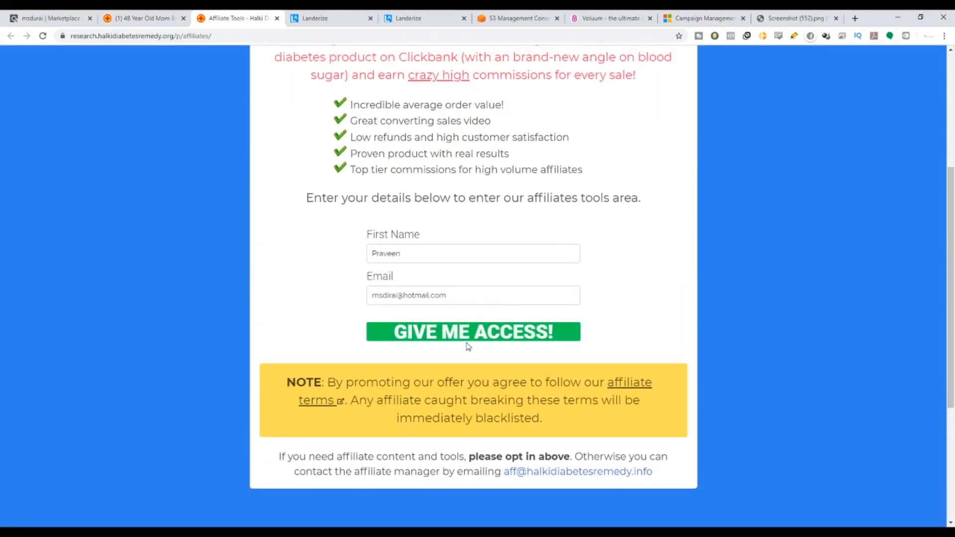
pyautogui.click(465, 334)
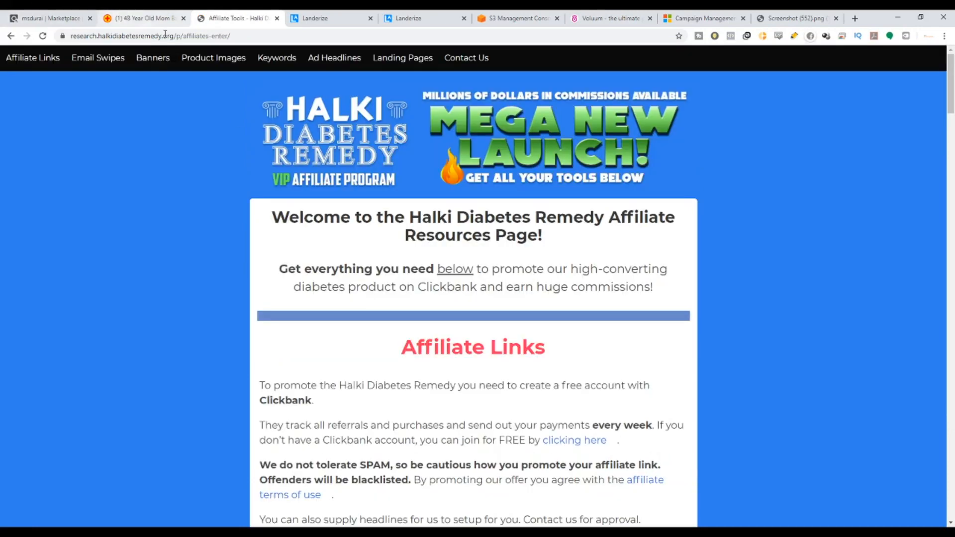
pyautogui.scroll(-10, 537, 331)
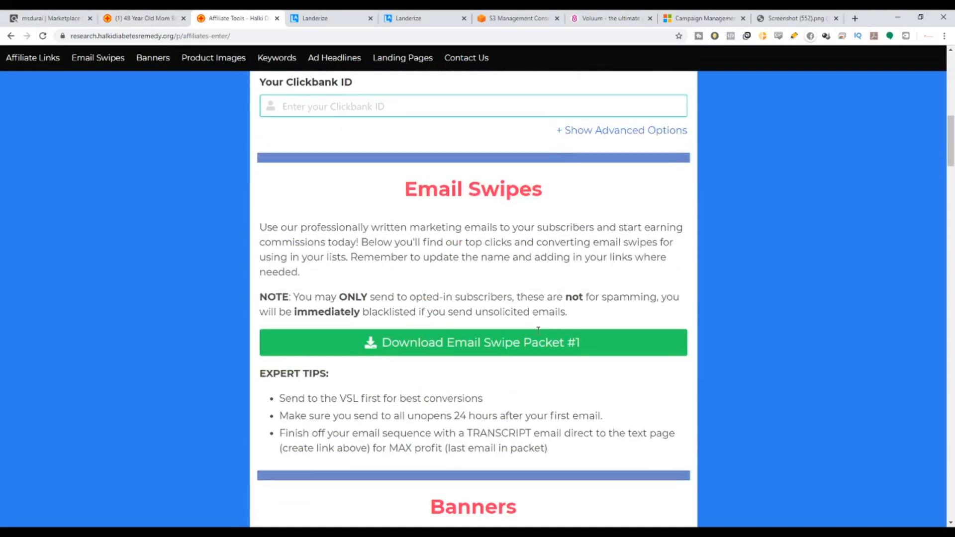
pyautogui.scroll(-15, 538, 331)
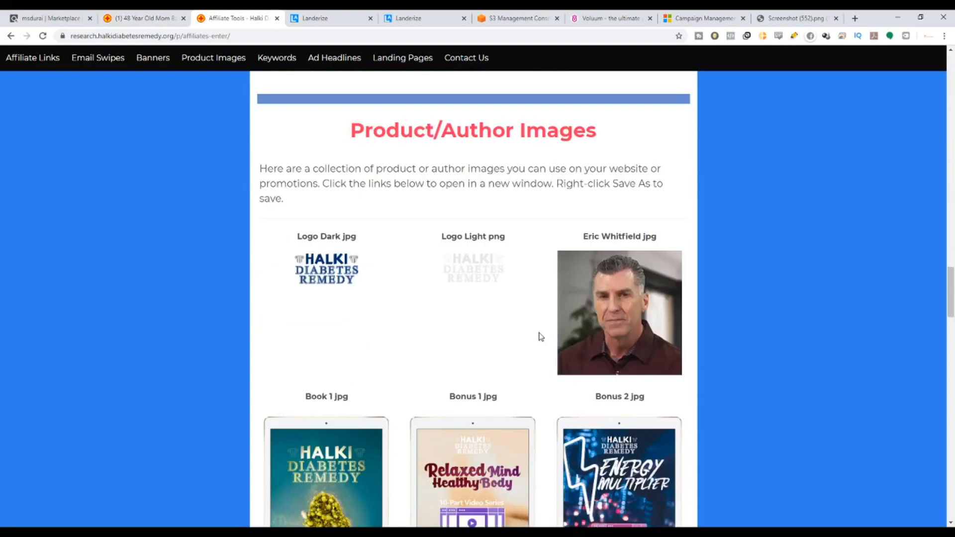
pyautogui.scroll(-15, 538, 335)
pyautogui.scroll(5, 501, 317)
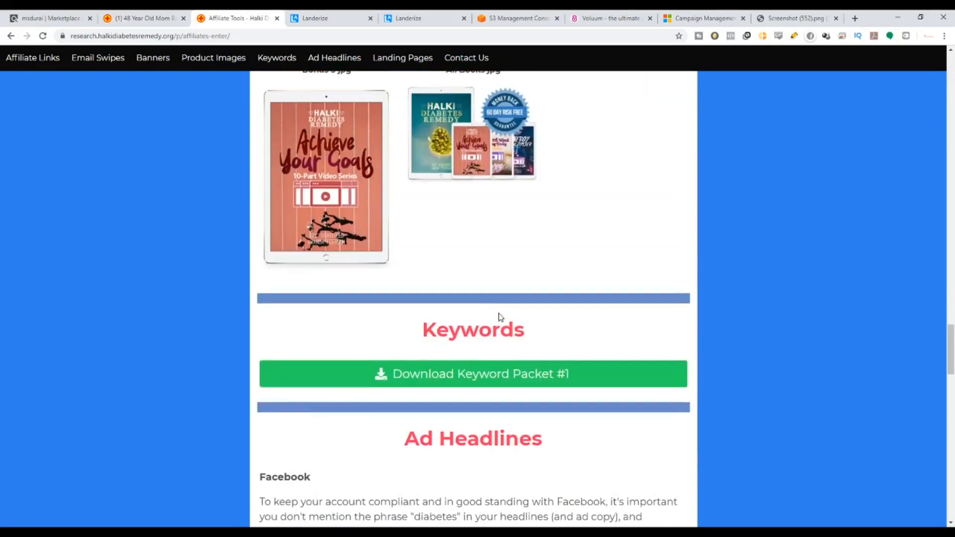
pyautogui.scroll(10, 501, 317)
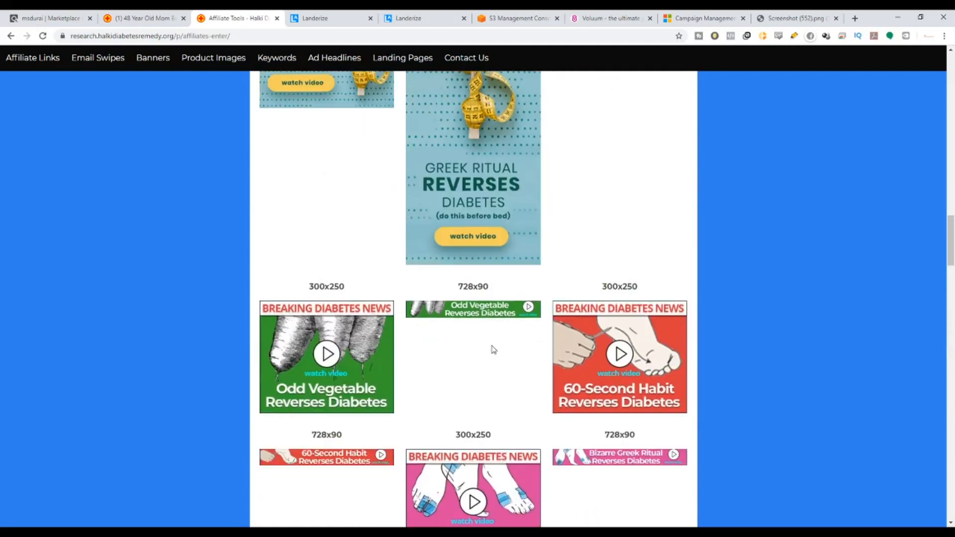
pyautogui.scroll(10, 493, 349)
pyautogui.click(73, 20)
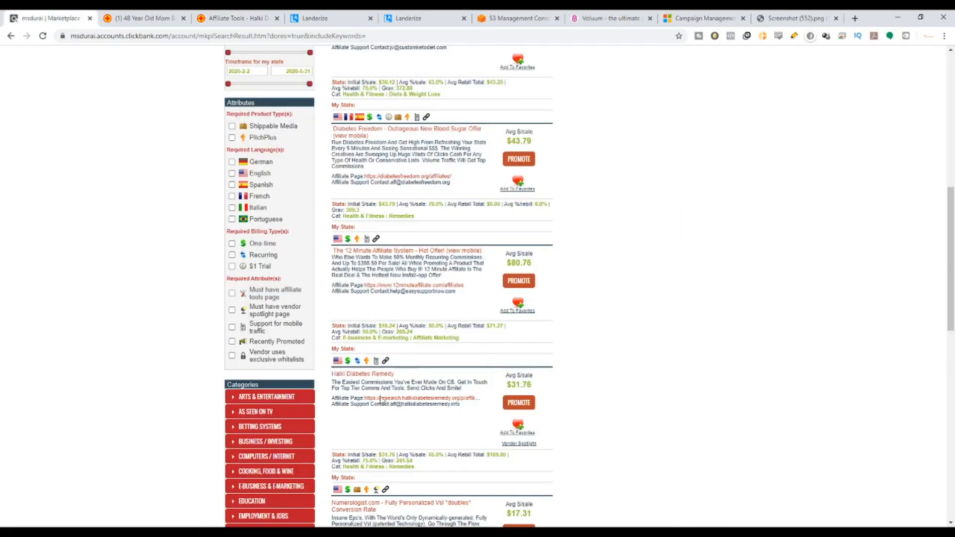
# Revisit the Halki sales page and the marketplace, ending on the Halki affiliate tools page.
pyautogui.scroll(-1, 383, 415)
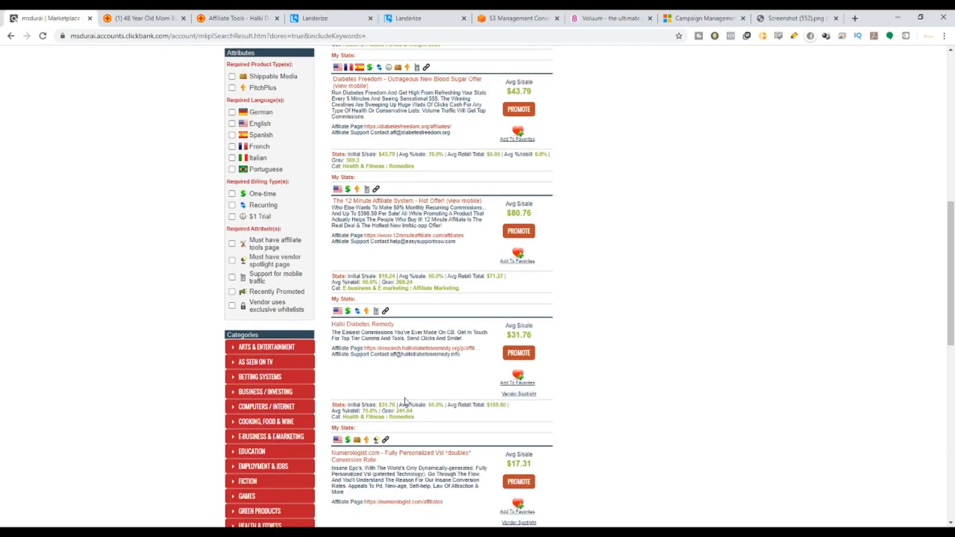
pyautogui.click(138, 14)
pyautogui.click(56, 14)
pyautogui.scroll(-3, 441, 390)
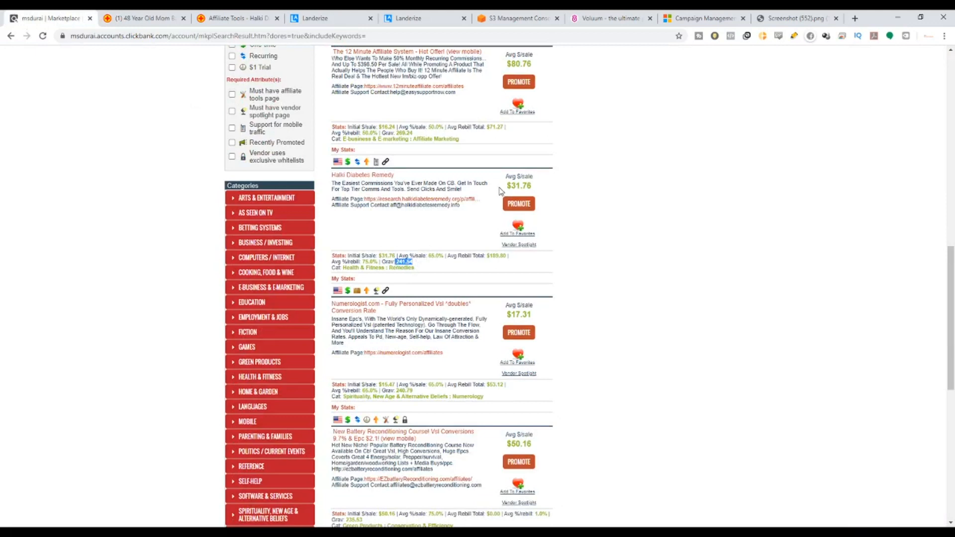
pyautogui.click(139, 18)
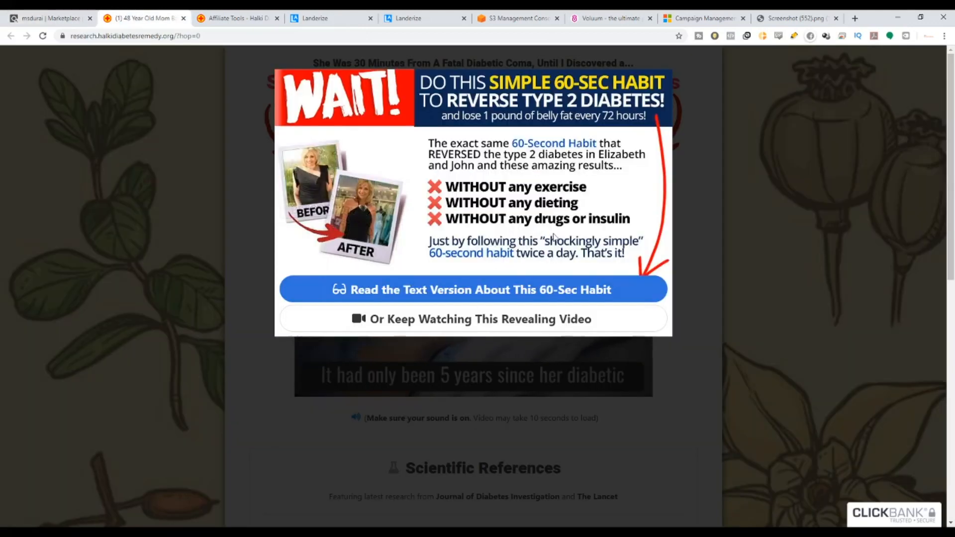
pyautogui.click(219, 19)
# Scroll through Halki's Banners, Product/Author Images, Keywords and Ad Headlines sections.
pyautogui.scroll(10, 351, 213)
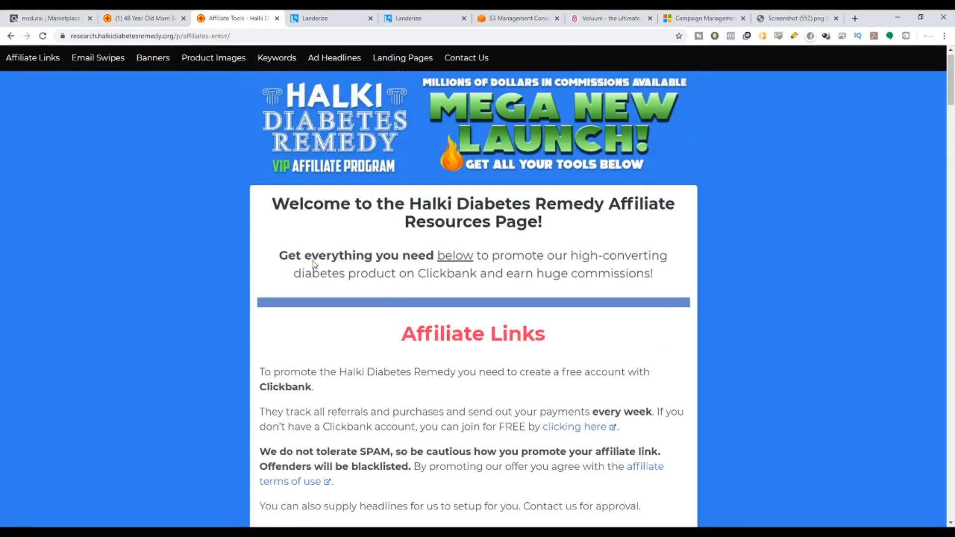
pyautogui.scroll(-9, 648, 331)
pyautogui.scroll(-18, 648, 331)
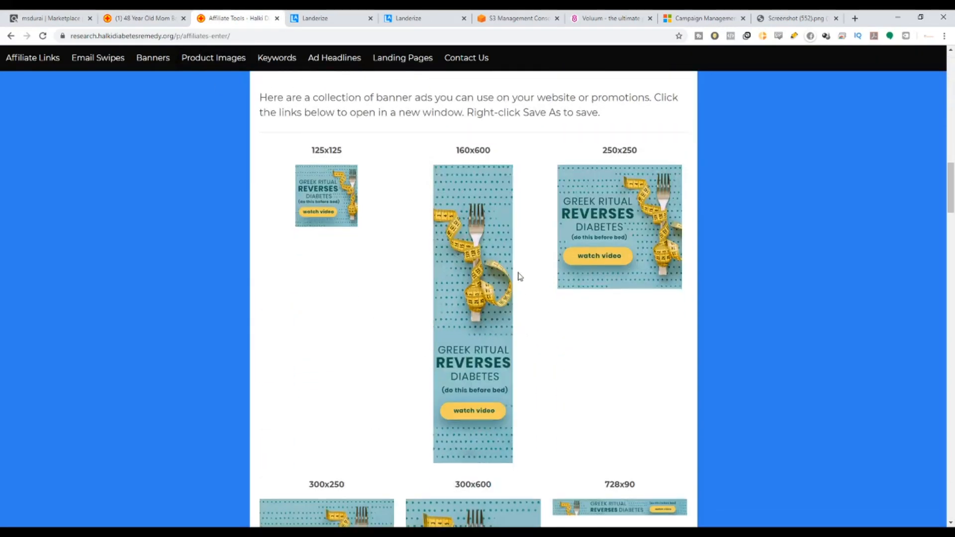
pyautogui.scroll(-15, 576, 415)
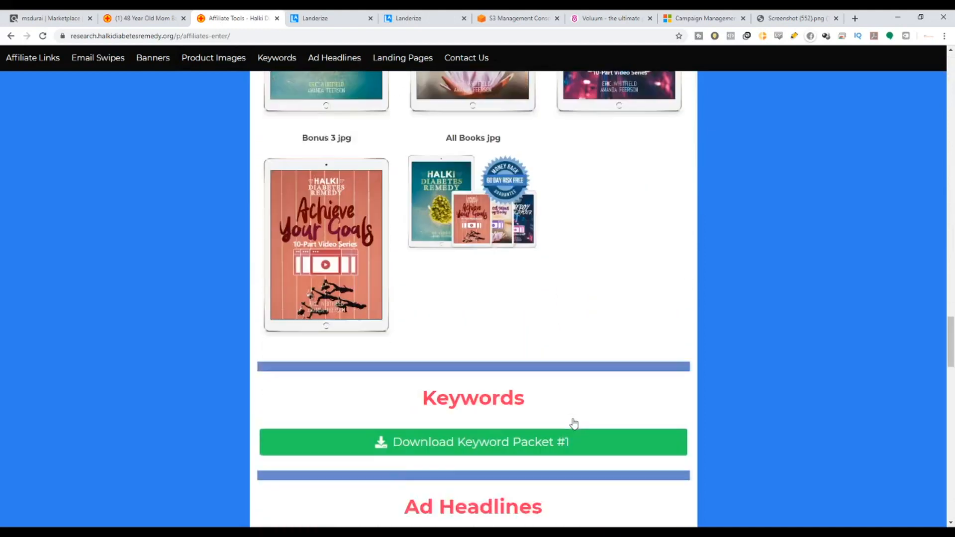
pyautogui.scroll(10, 562, 409)
pyautogui.scroll(4, 562, 409)
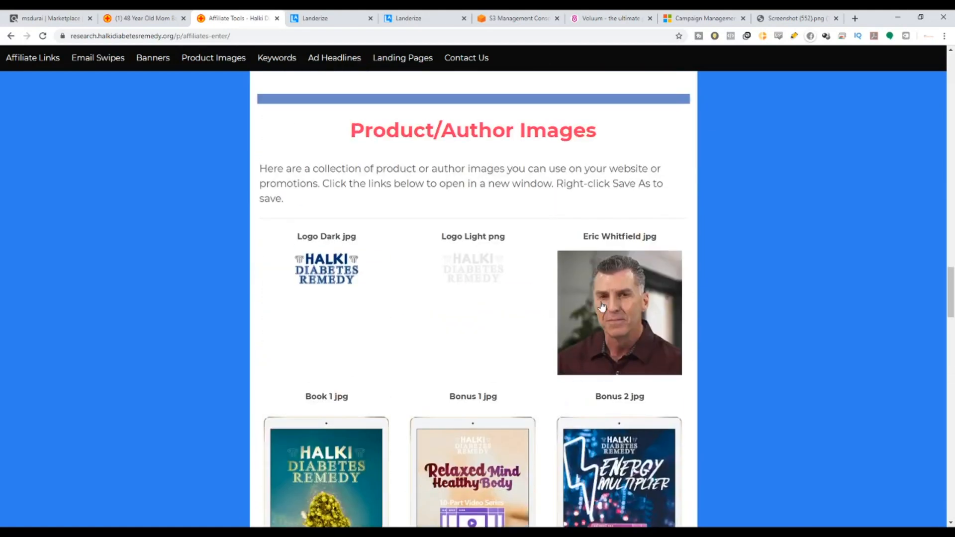
pyautogui.scroll(-18, 676, 388)
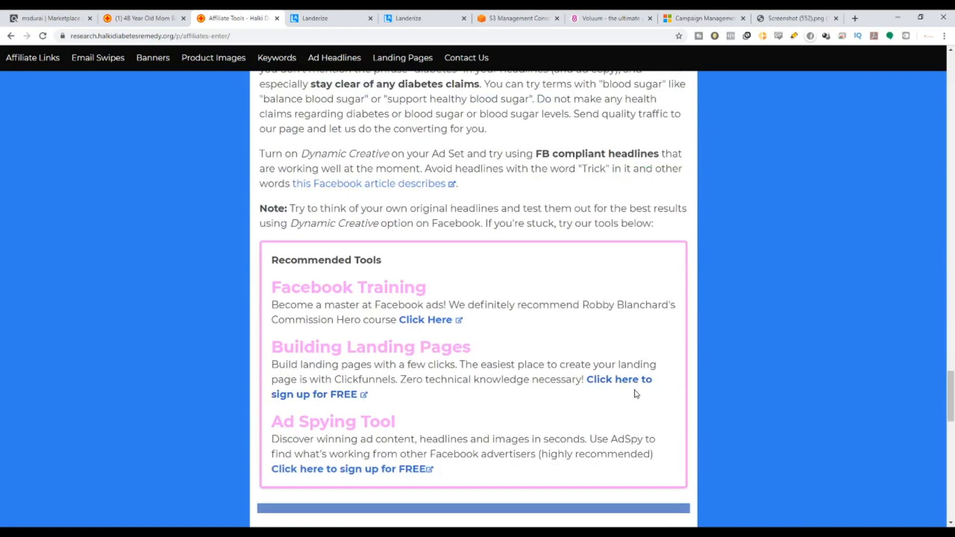
pyautogui.scroll(3, 622, 378)
pyautogui.scroll(15, 617, 367)
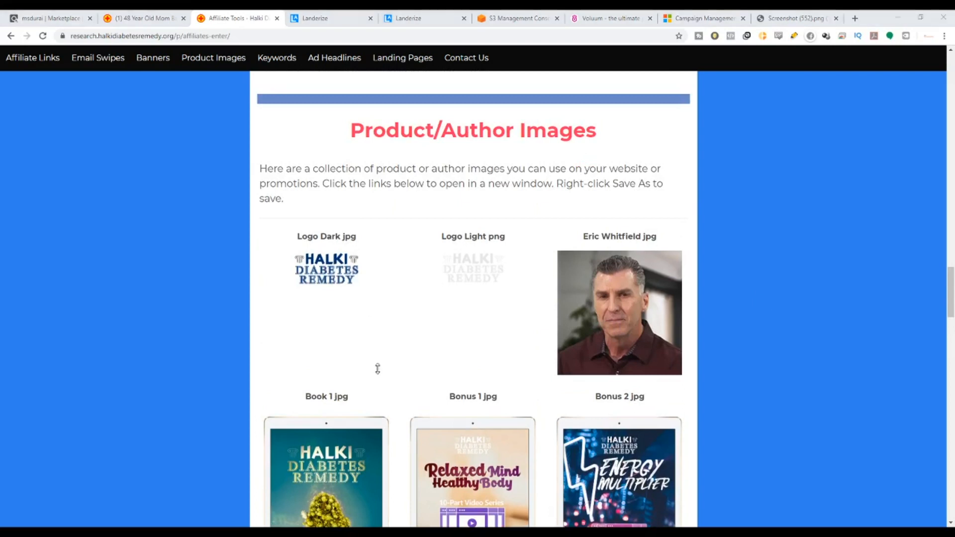
pyautogui.scroll(-17, 537, 386)
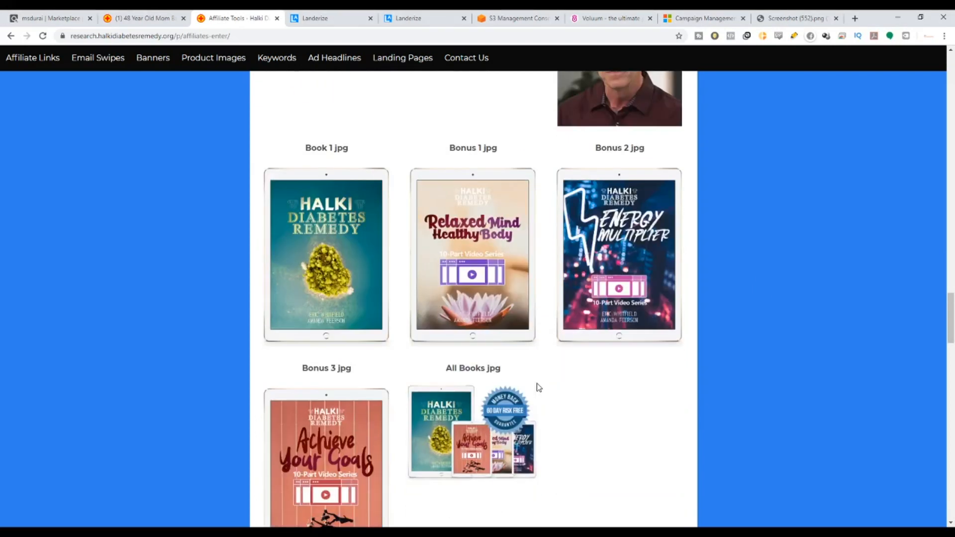
pyautogui.scroll(-16, 537, 386)
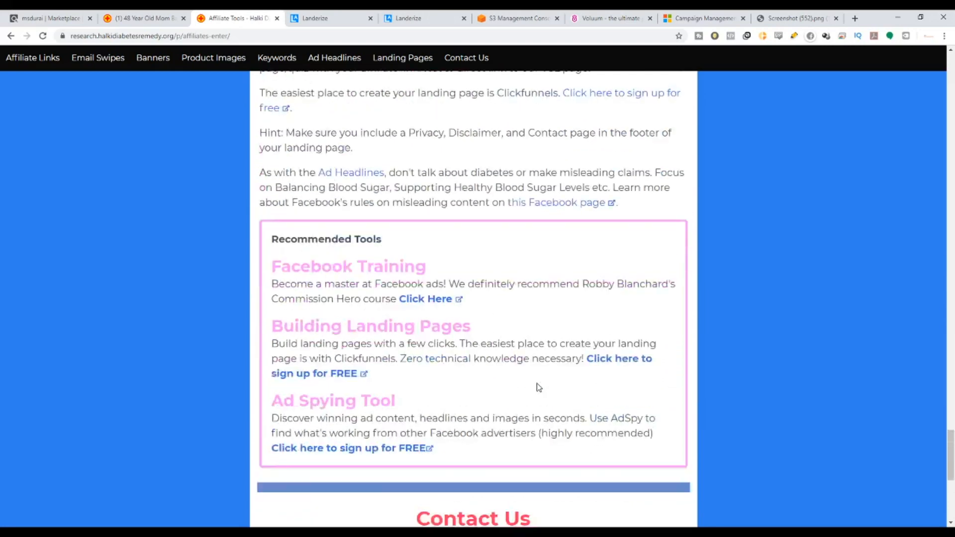
pyautogui.scroll(6, 354, 283)
pyautogui.scroll(-8, 420, 343)
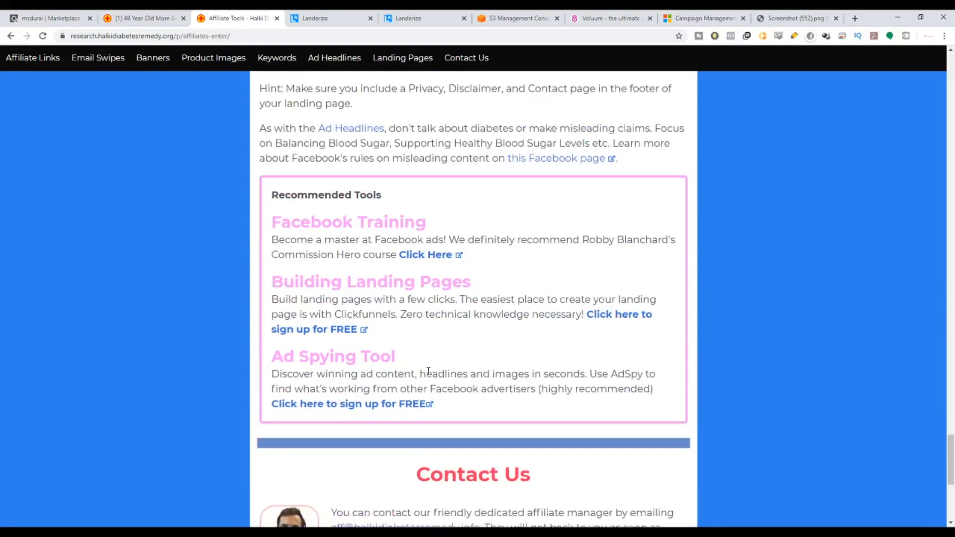
pyautogui.scroll(12, 434, 377)
pyautogui.scroll(14, 440, 377)
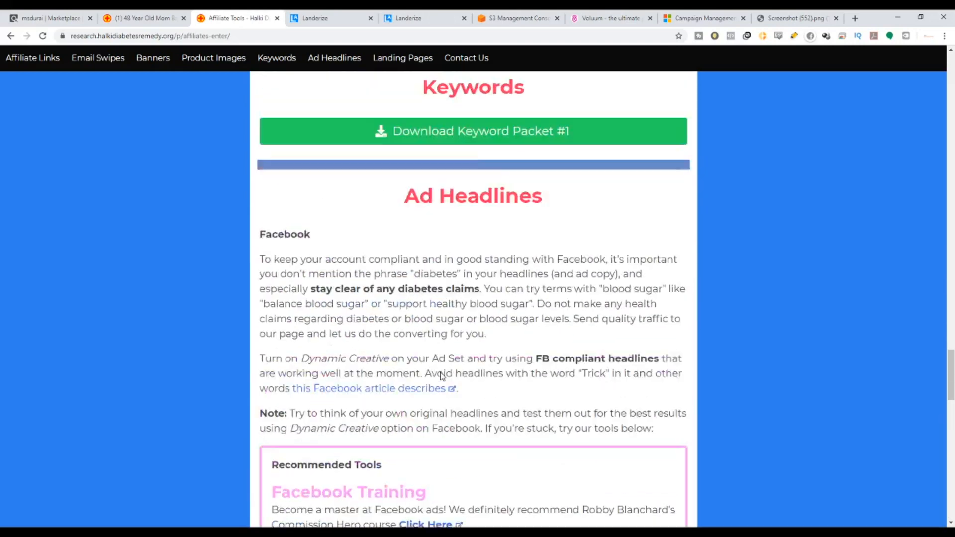
pyautogui.scroll(-4, 242, 247)
pyautogui.scroll(-4, 428, 296)
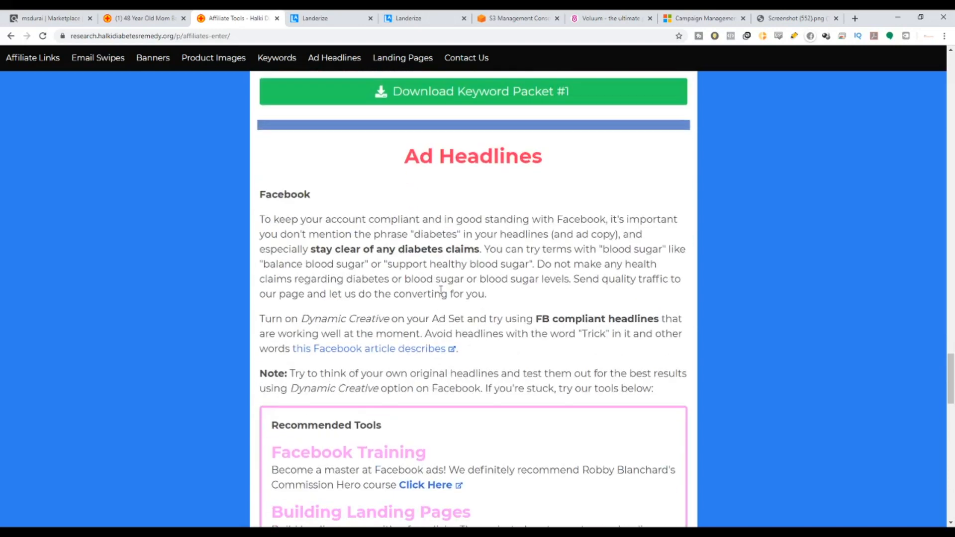
pyautogui.scroll(2, 456, 261)
pyautogui.scroll(15, 469, 213)
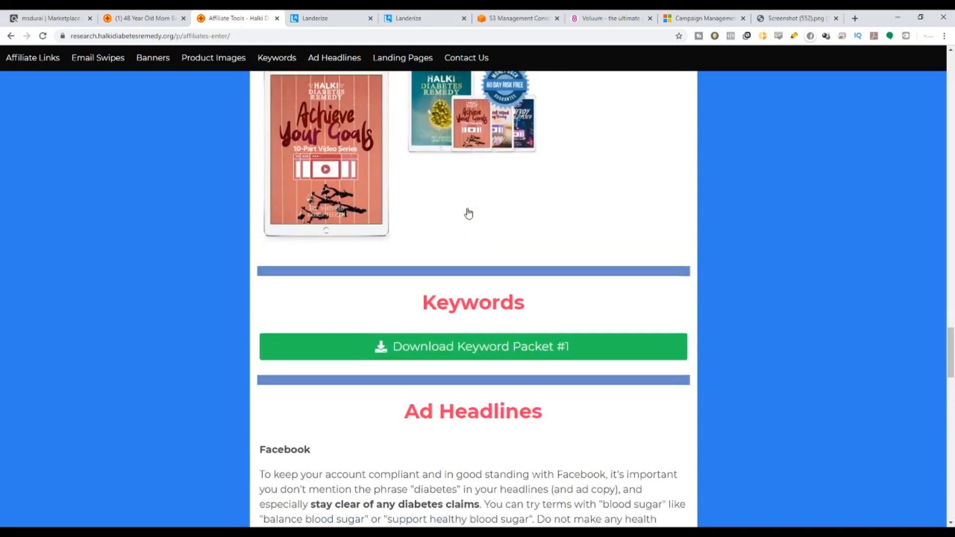
pyautogui.scroll(15, 469, 213)
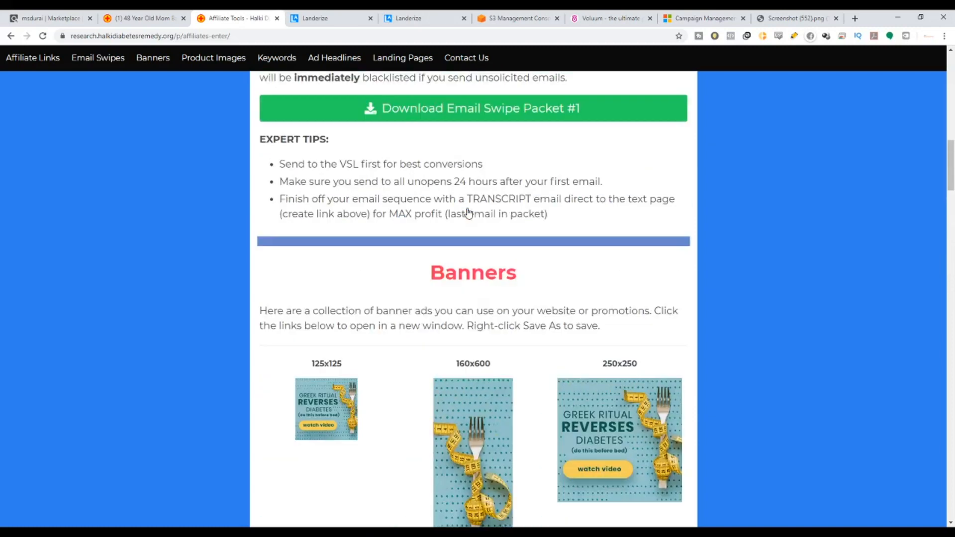
pyautogui.scroll(-2, 468, 264)
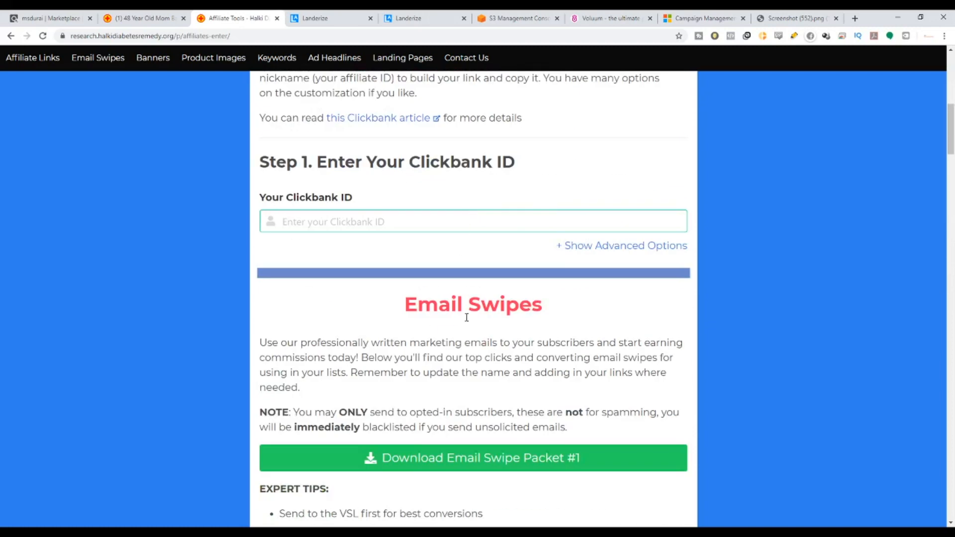
# Download Email Swipe Packet #1 from the Halki Diabetes Remedy affiliate tools page.
pyautogui.click(457, 455)
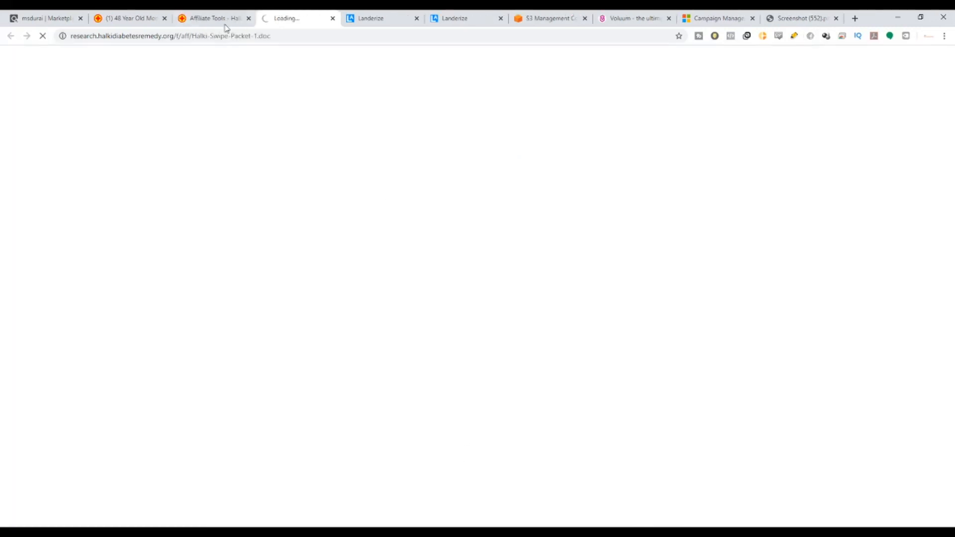
pyautogui.scroll(-5, 409, 418)
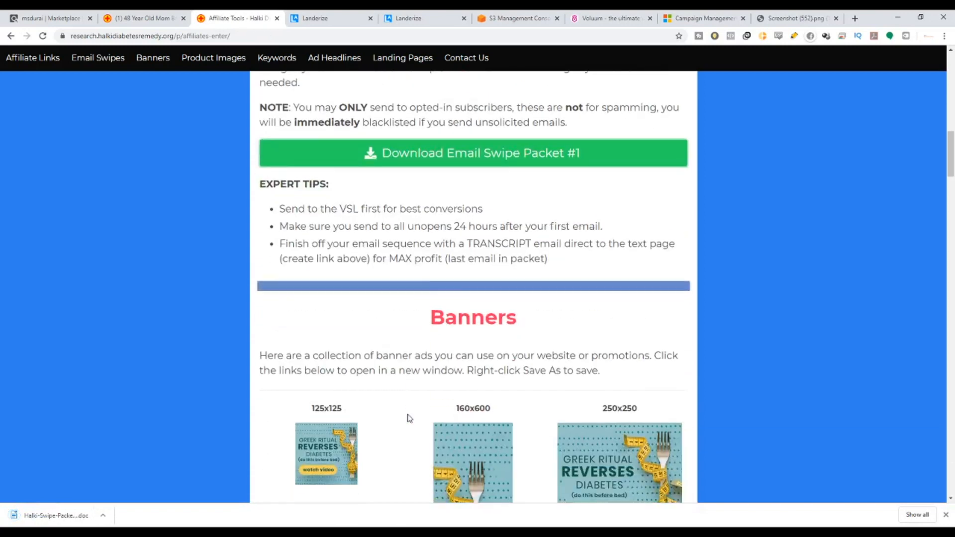
pyautogui.scroll(-20, 409, 418)
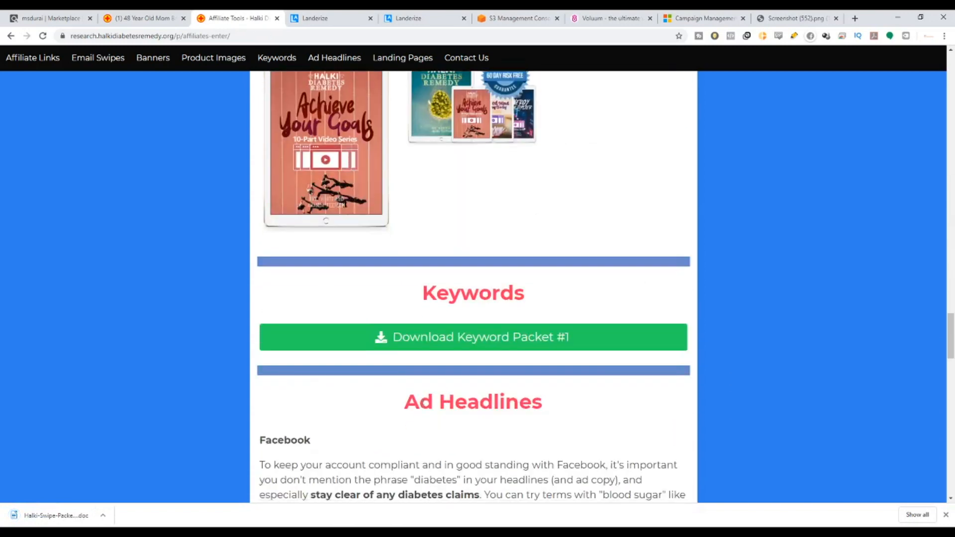
pyautogui.scroll(-5, 459, 124)
# Download Keyword Packet #1 (SEO_KEYWORDS.xlsx), then return to the ClickBank marketplace.
pyautogui.click(463, 104)
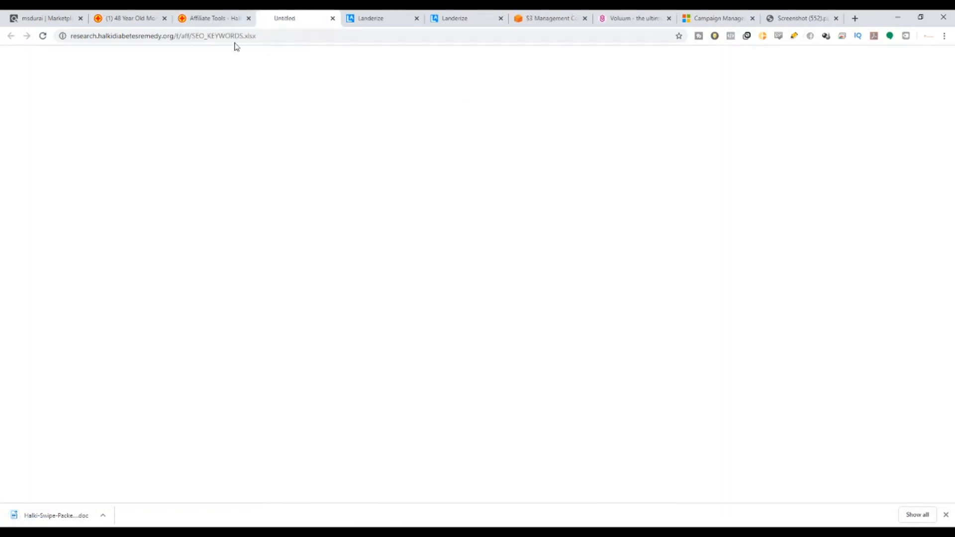
pyautogui.scroll(15, 381, 171)
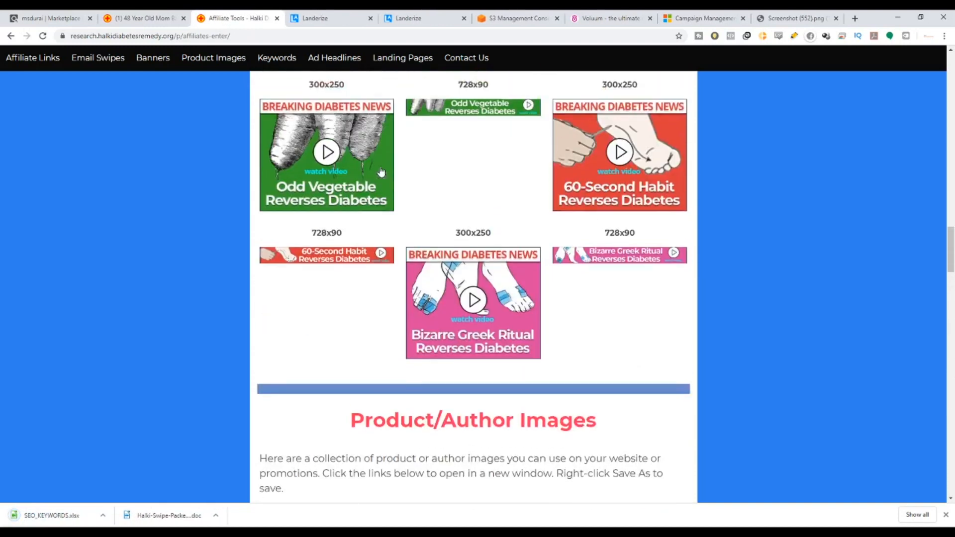
pyautogui.scroll(10, 380, 172)
pyautogui.click(56, 17)
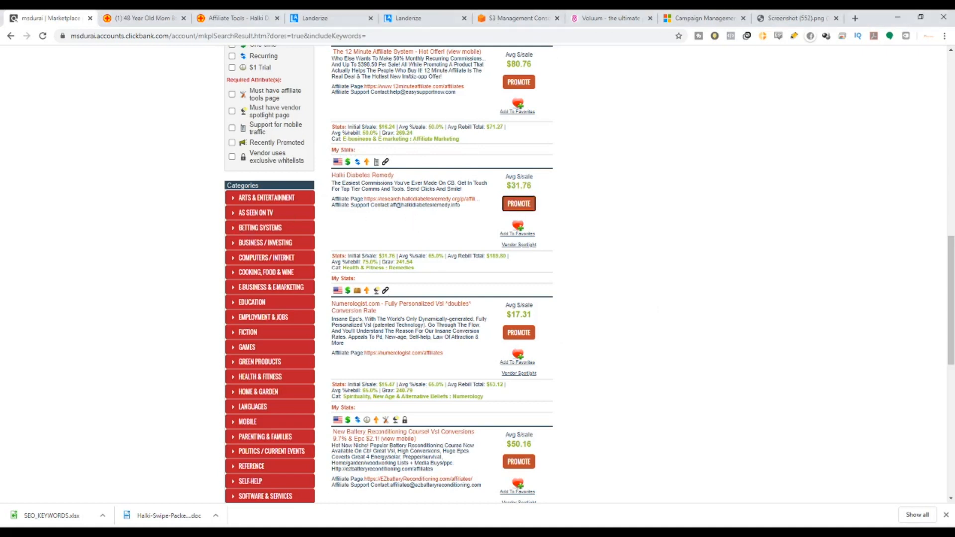
# Leave the ClickBank results for the Landerize 'Create Highly-Optimised Landing Pages In Minutes' homepage.
pyautogui.hotkey('alt', 'Tab')
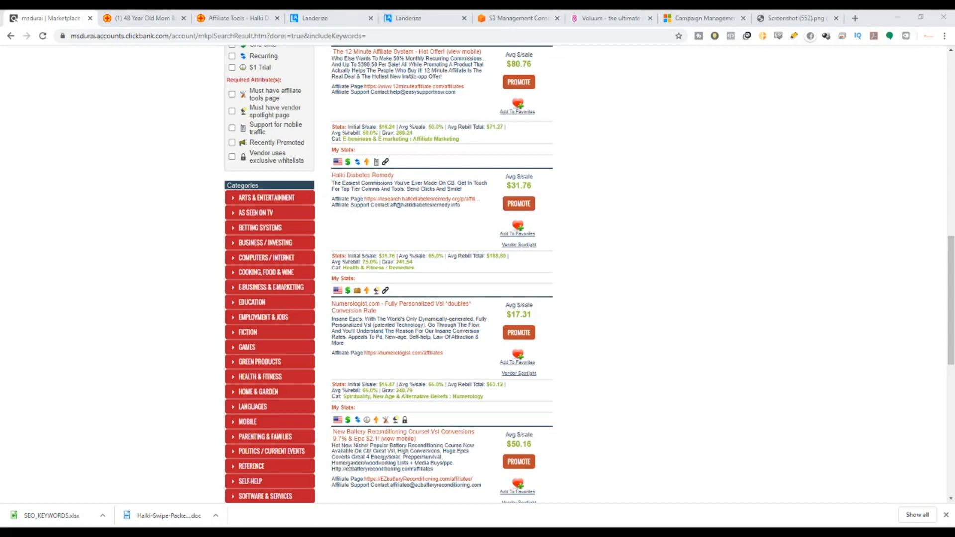
pyautogui.hotkey('alt', 'Tab')
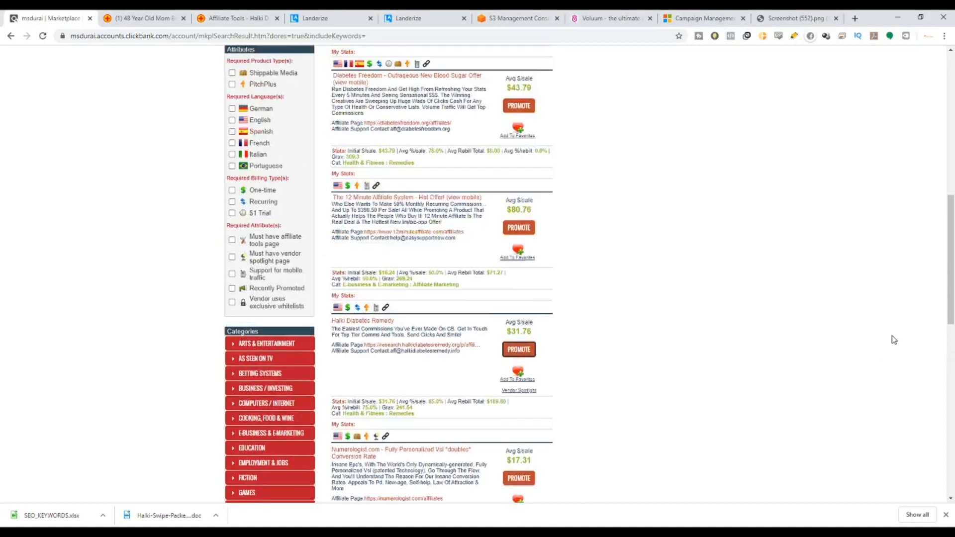
pyautogui.scroll(10, 894, 340)
pyautogui.scroll(3, 894, 340)
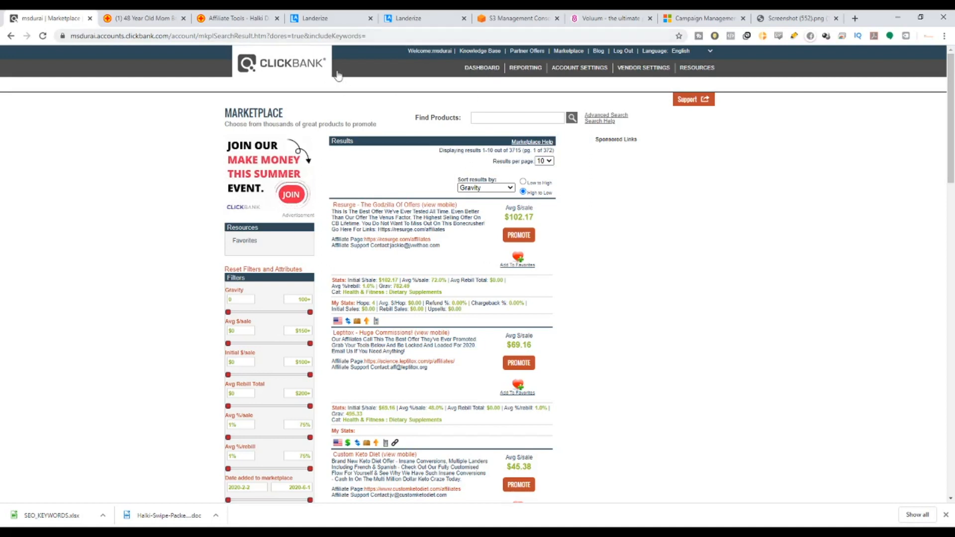
pyautogui.click(309, 15)
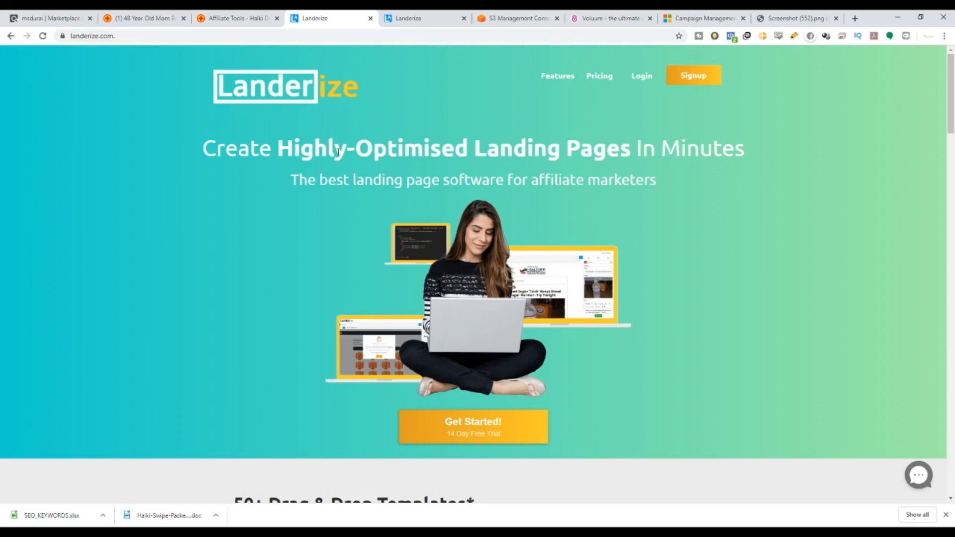
pyautogui.moveTo(285, 147); pyautogui.dragTo(578, 152)
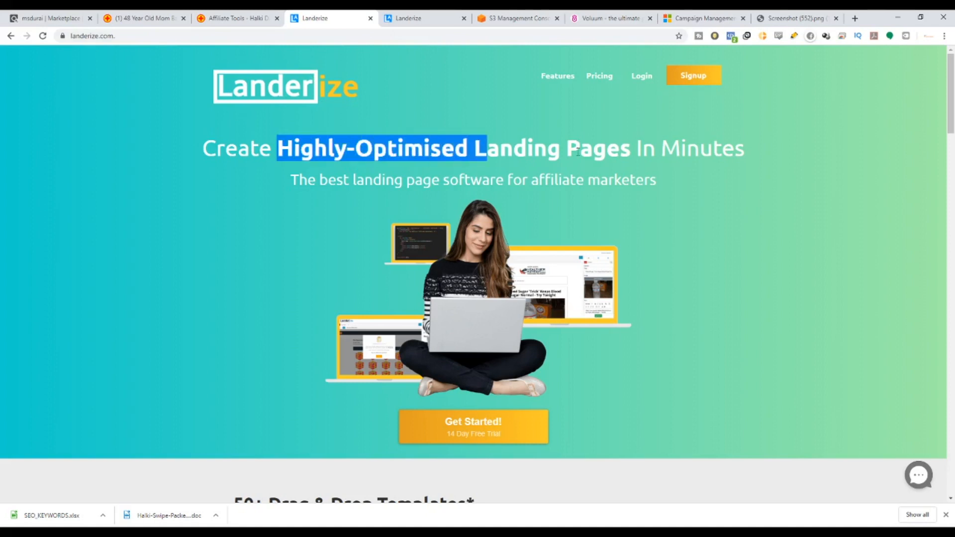
pyautogui.moveTo(533, 181); pyautogui.dragTo(657, 181)
pyautogui.scroll(-4, 576, 162)
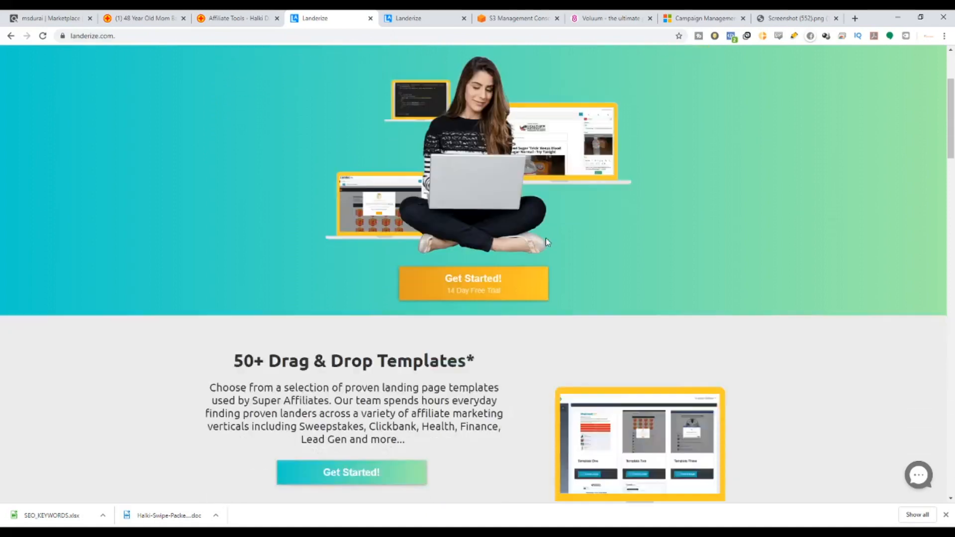
pyautogui.moveTo(266, 305); pyautogui.dragTo(475, 305)
pyautogui.scroll(-5, 477, 306)
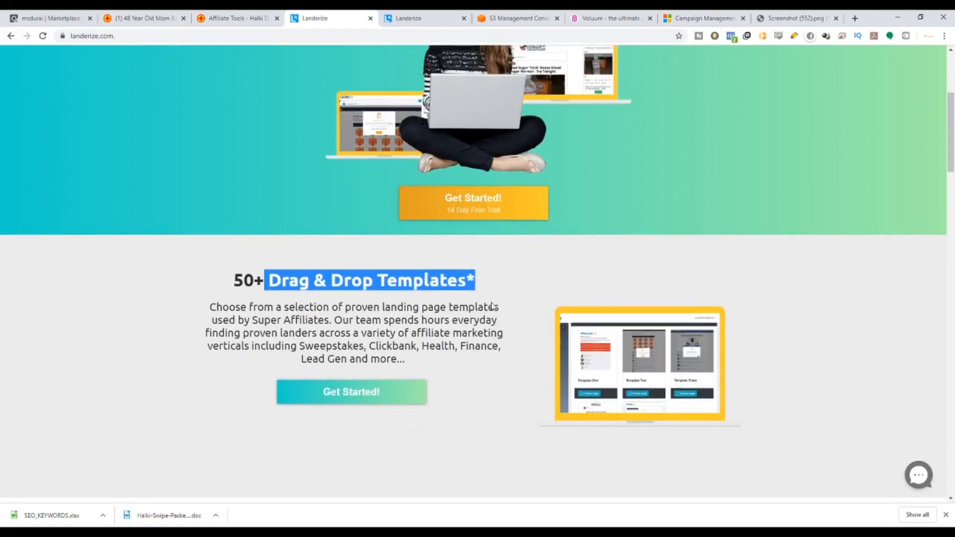
pyautogui.scroll(-5, 404, 347)
pyautogui.scroll(1, 404, 318)
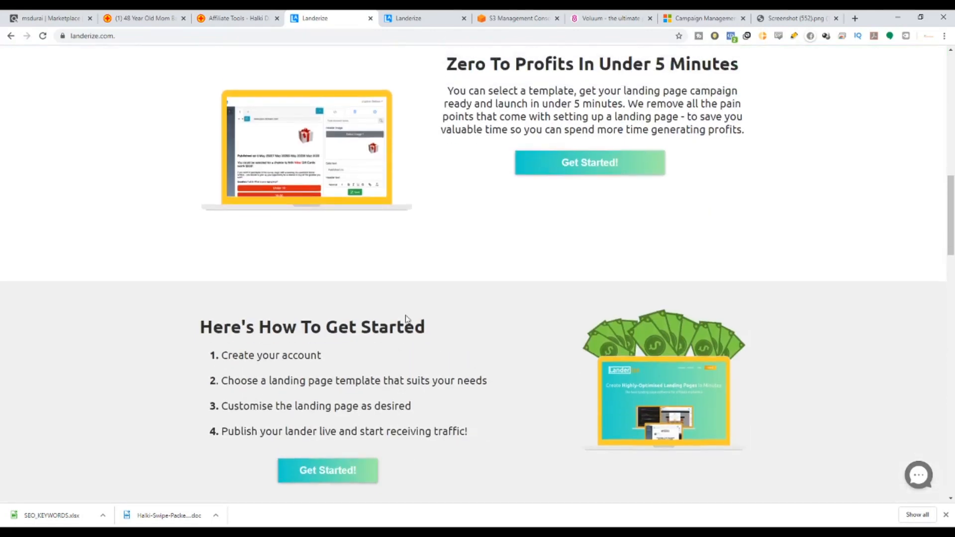
pyautogui.scroll(-7, 420, 323)
pyautogui.scroll(-6, 406, 321)
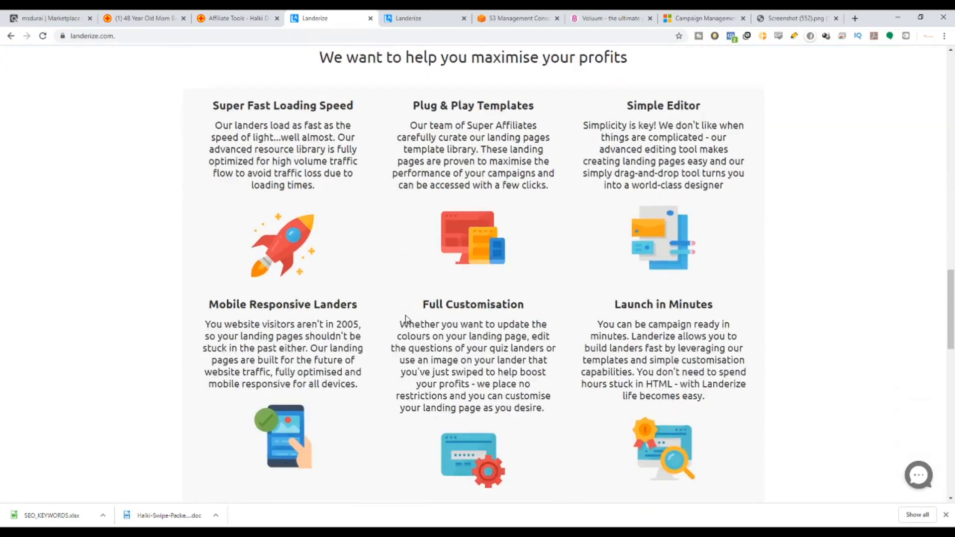
pyautogui.scroll(20, 407, 319)
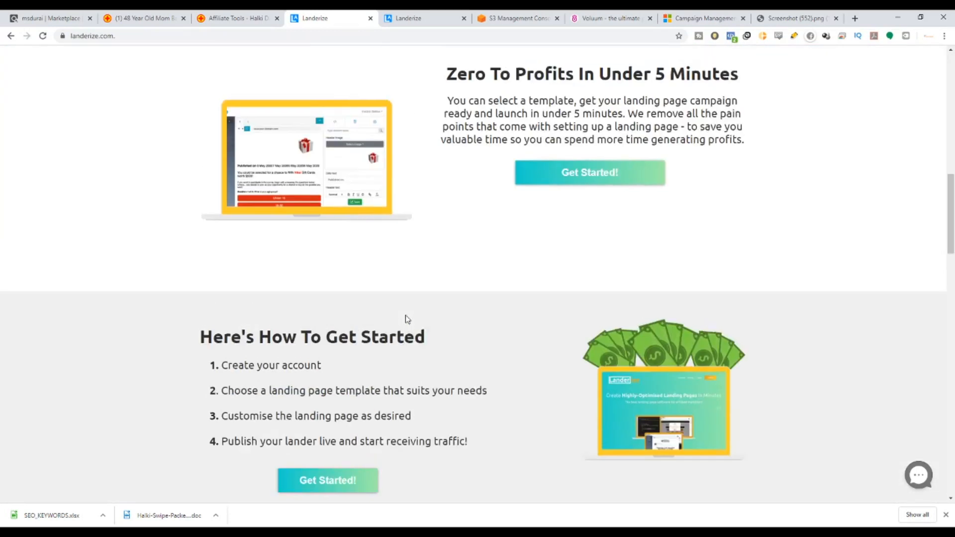
pyautogui.scroll(2, 406, 319)
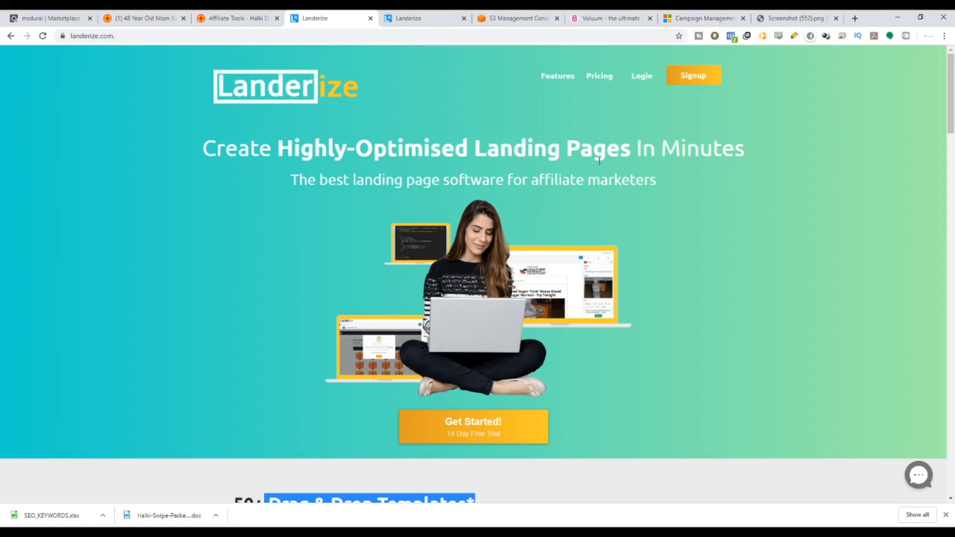
pyautogui.moveTo(426, 152); pyautogui.dragTo(771, 157)
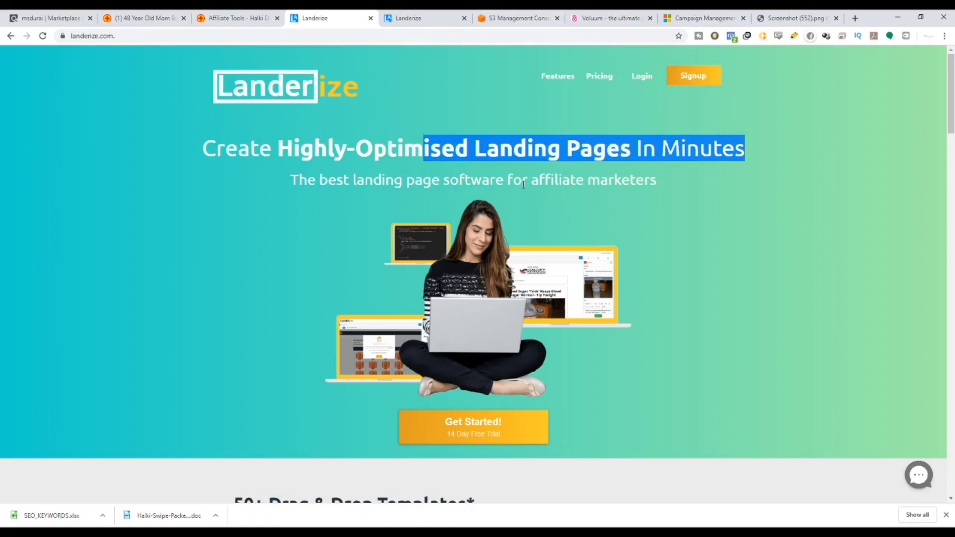
pyautogui.moveTo(537, 182); pyautogui.dragTo(667, 187)
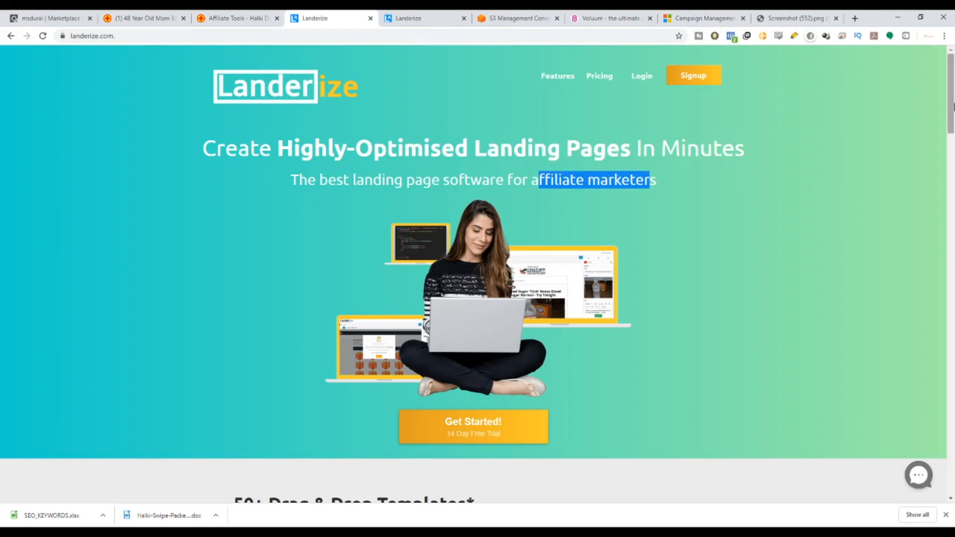
pyautogui.moveTo(953, 107); pyautogui.dragTo(953, 119)
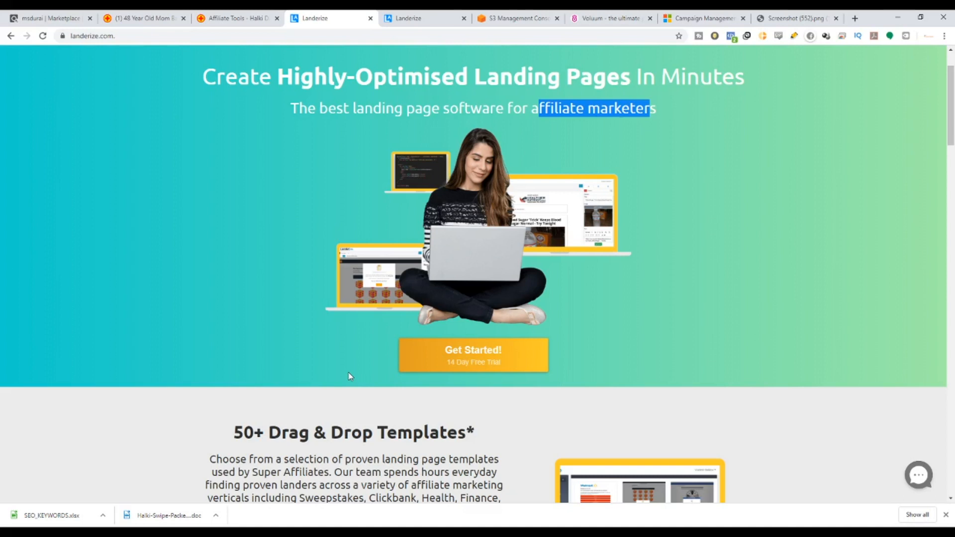
pyautogui.scroll(2, 607, 351)
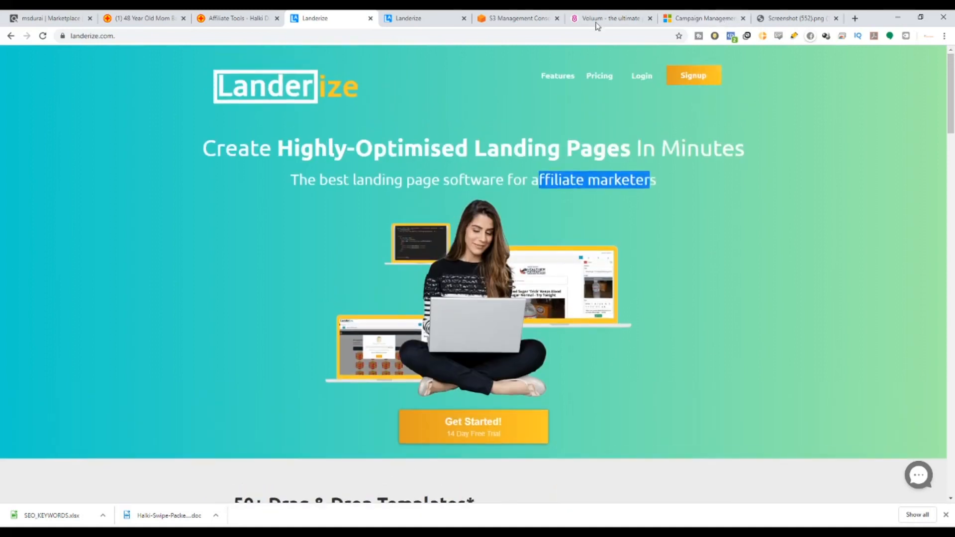
# Open the Getting Started Guide from the Landerize dashboard sidebar.
pyautogui.click(407, 15)
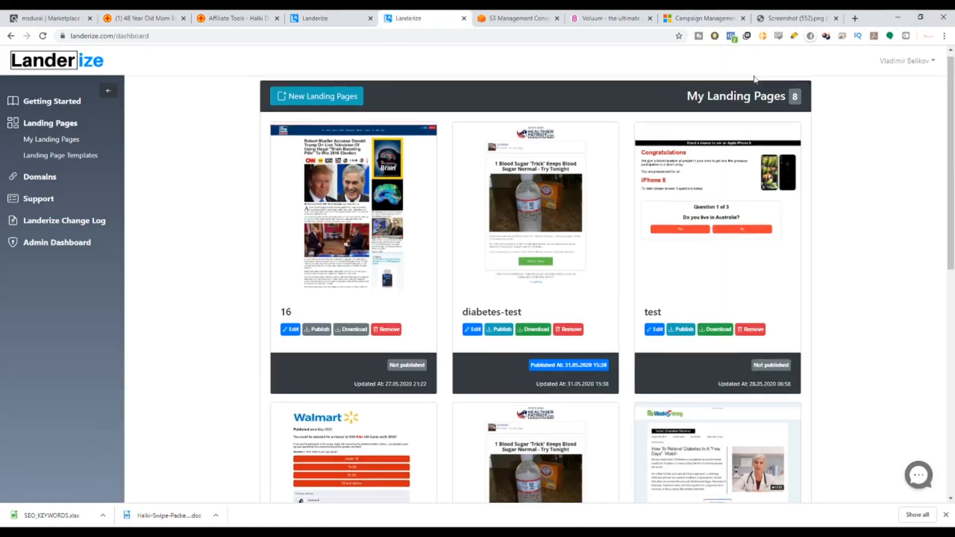
pyautogui.scroll(-8, 757, 85)
pyautogui.scroll(7, 797, 199)
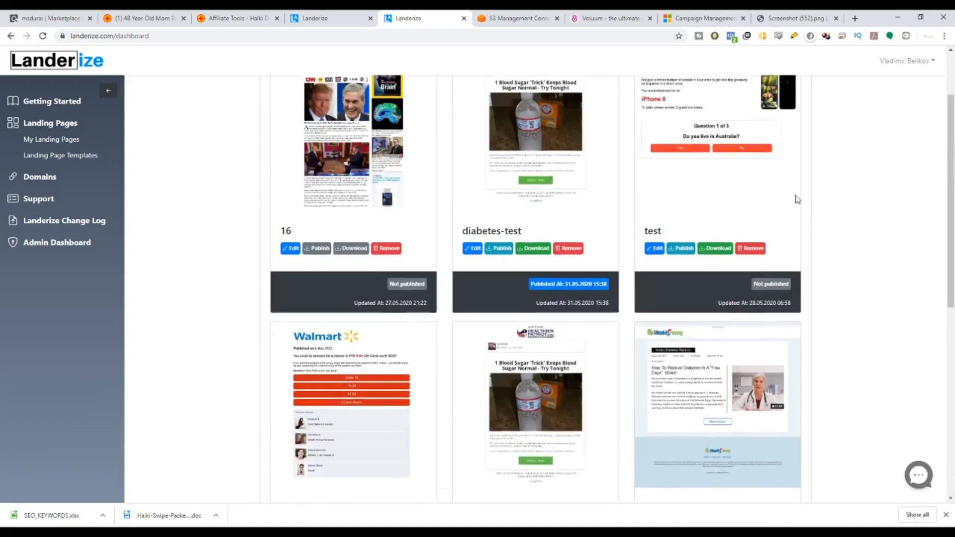
pyautogui.scroll(2, 798, 200)
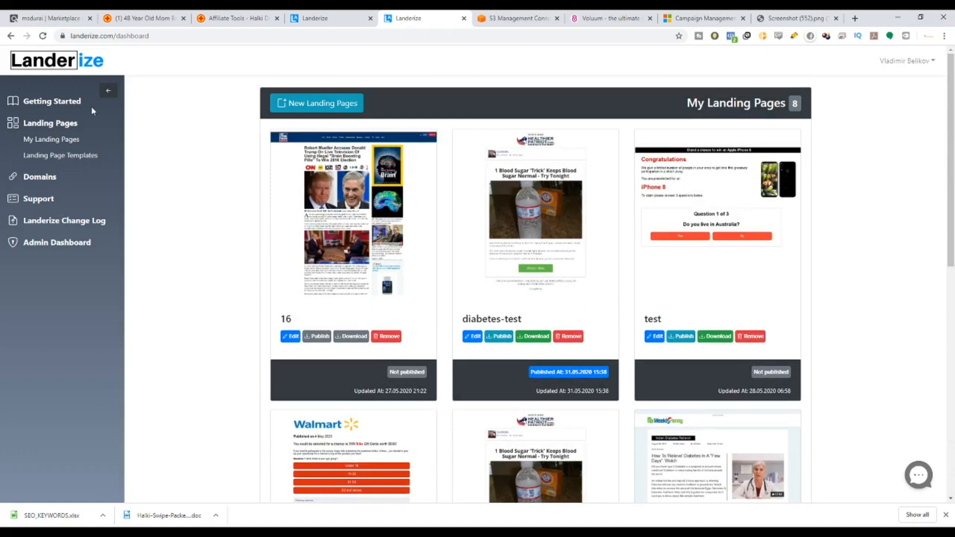
pyautogui.moveTo(92, 104); pyautogui.dragTo(23, 106)
pyautogui.click(40, 103)
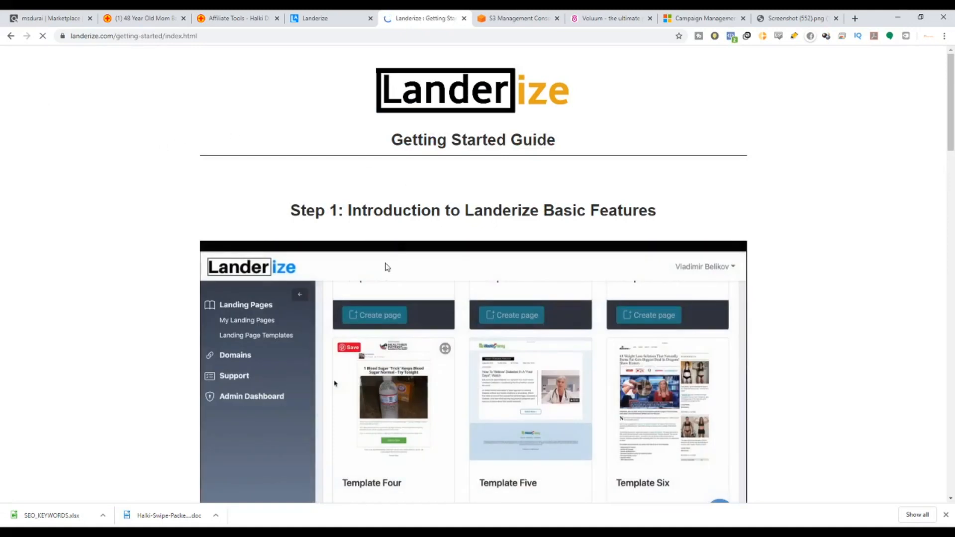
# Read through the guide's Step 1 introduction and Step 2 AWS setup.
pyautogui.moveTo(290, 210); pyautogui.dragTo(653, 213)
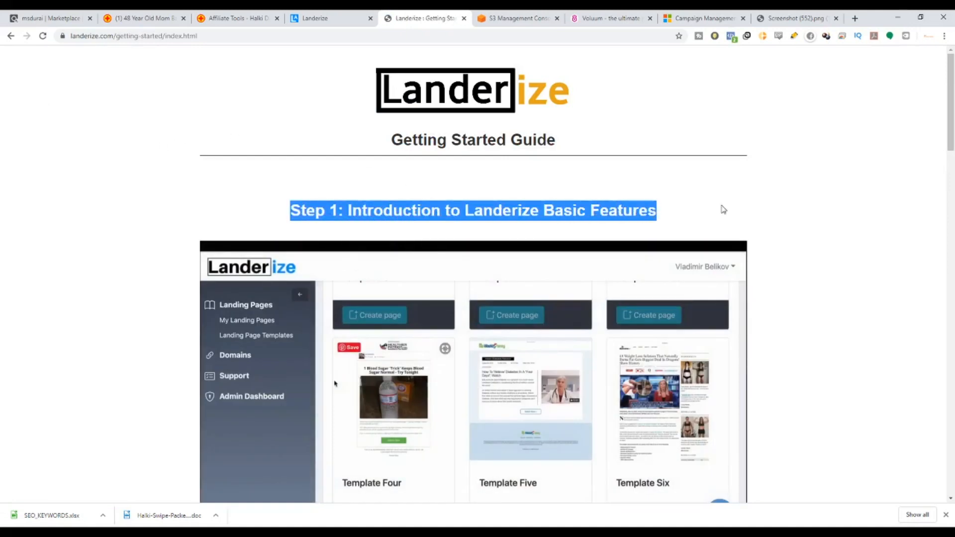
pyautogui.scroll(-7, 546, 151)
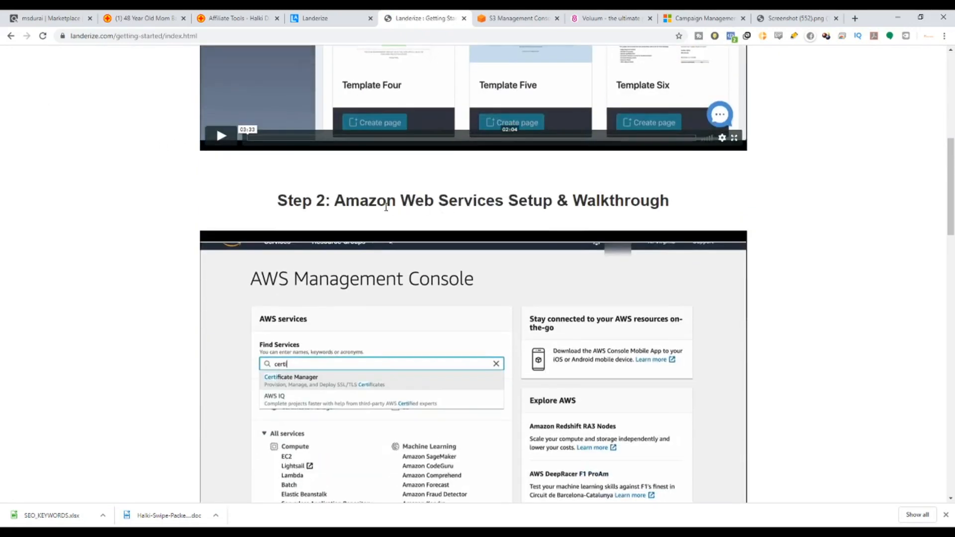
pyautogui.scroll(-3, 375, 193)
pyautogui.scroll(-5, 375, 193)
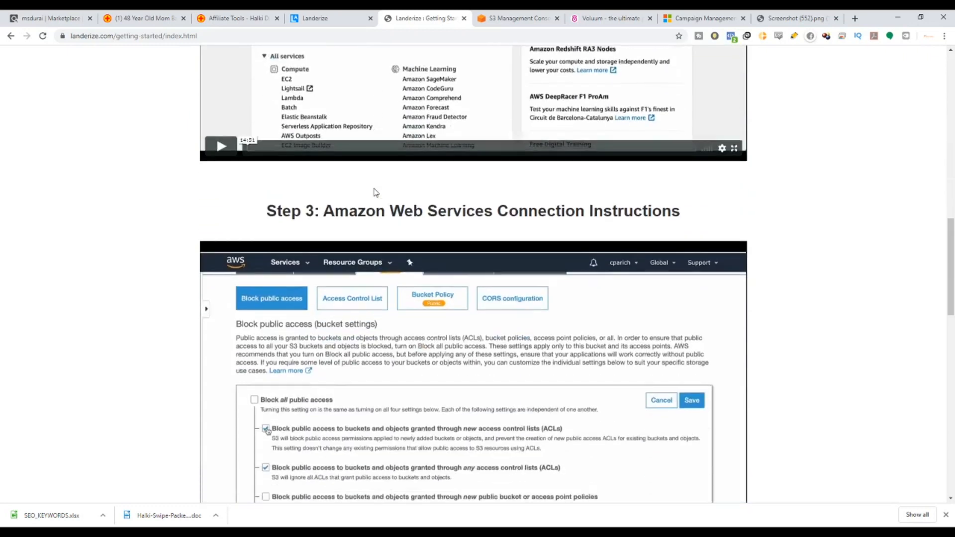
pyautogui.scroll(7, 376, 193)
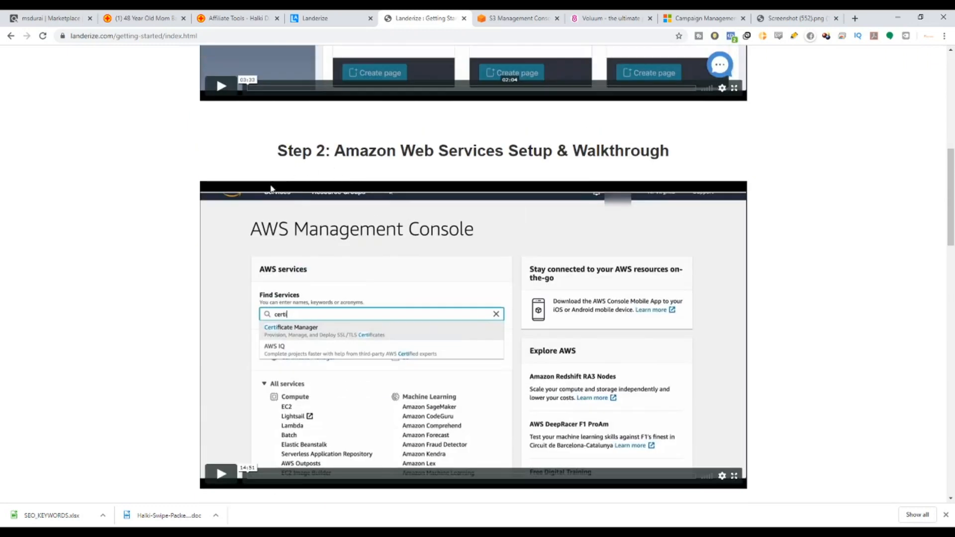
pyautogui.moveTo(277, 150); pyautogui.dragTo(671, 151)
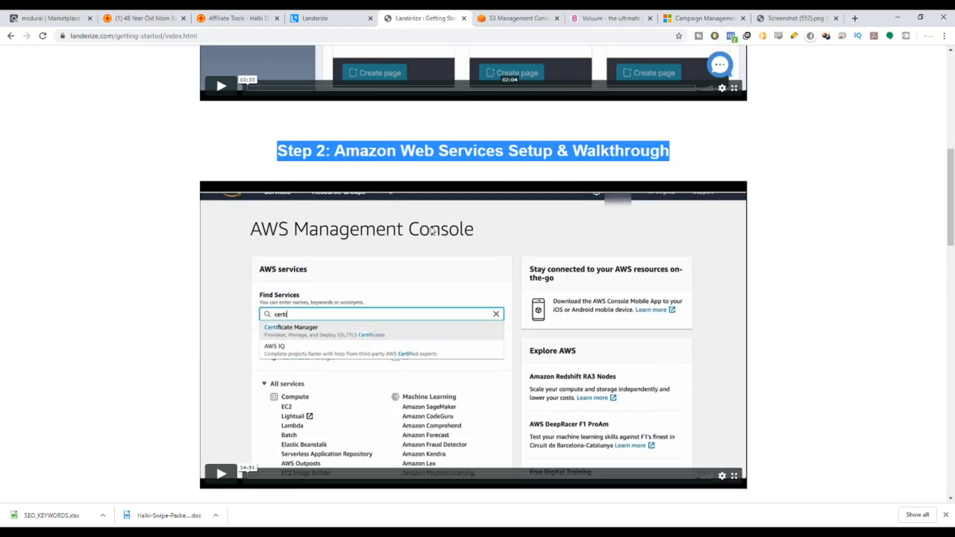
pyautogui.scroll(-3, 301, 348)
pyautogui.moveTo(266, 390); pyautogui.dragTo(667, 428)
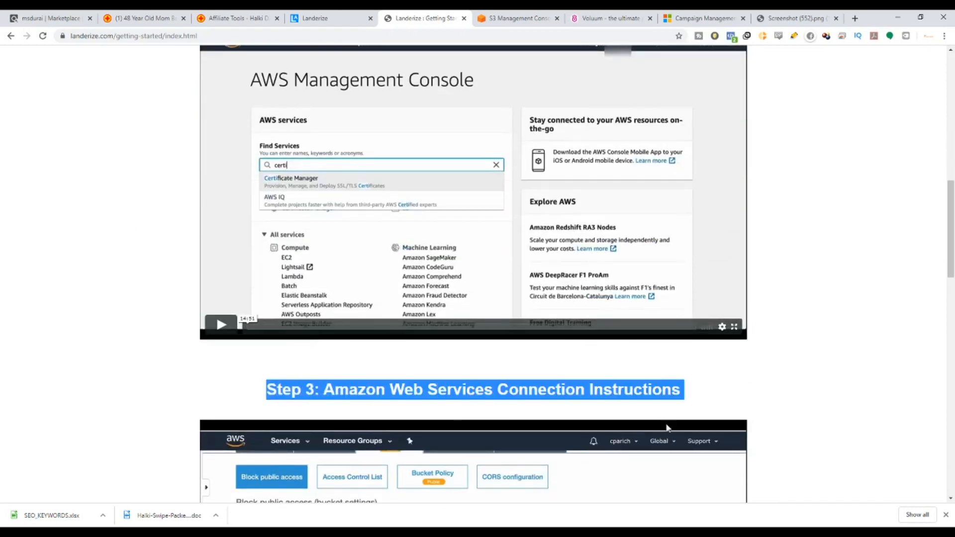
pyautogui.scroll(3, 667, 428)
pyautogui.moveTo(302, 143); pyautogui.dragTo(617, 150)
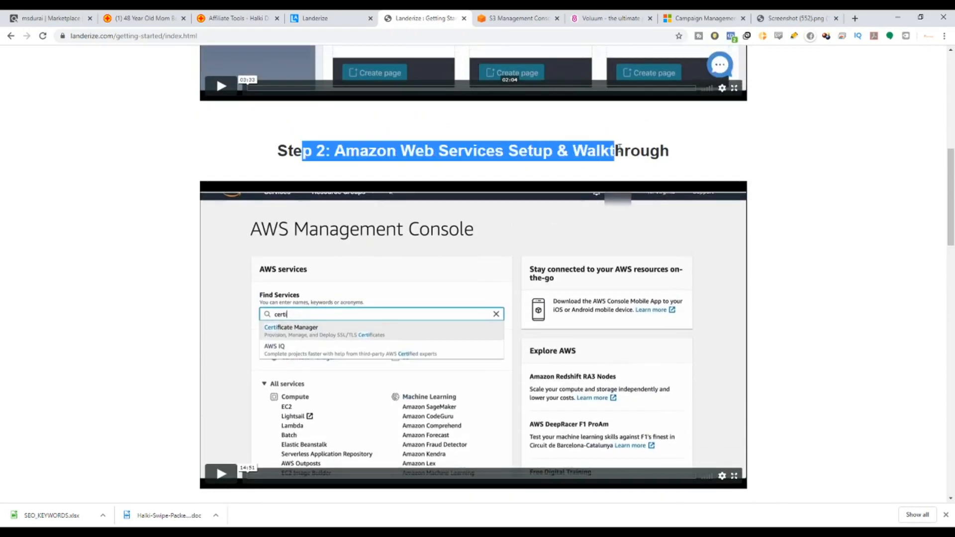
pyautogui.scroll(-1, 427, 377)
pyautogui.scroll(-4, 427, 377)
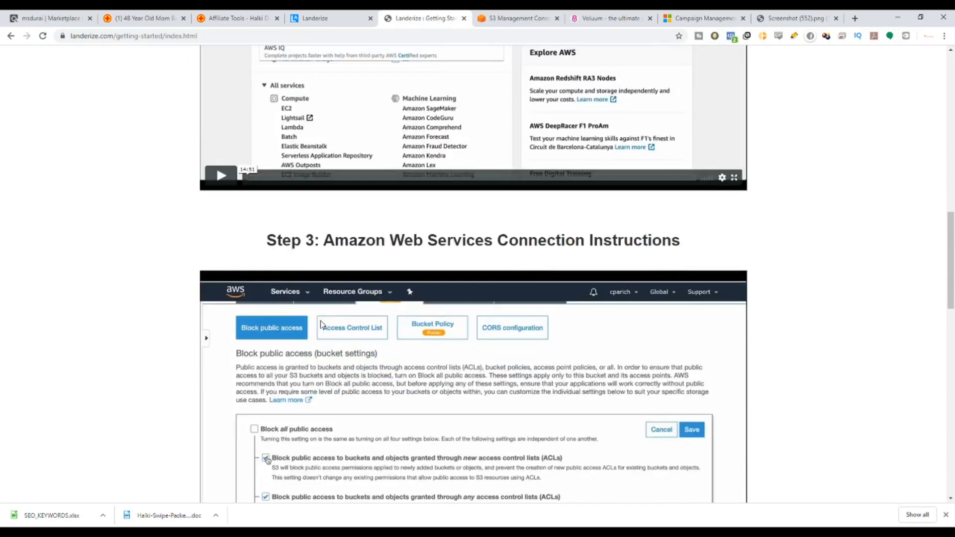
pyautogui.moveTo(279, 241); pyautogui.dragTo(733, 242)
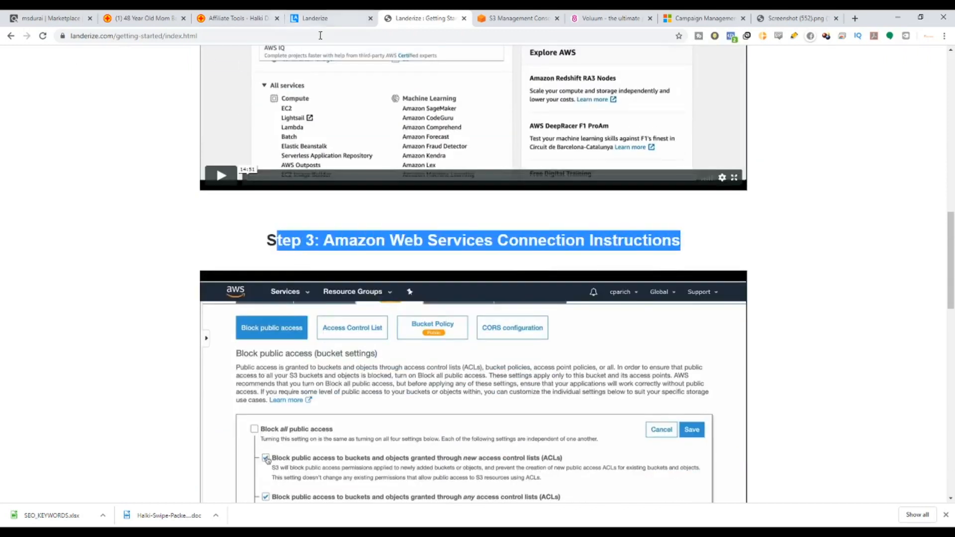
pyautogui.scroll(4, 365, 253)
pyautogui.scroll(3, 364, 254)
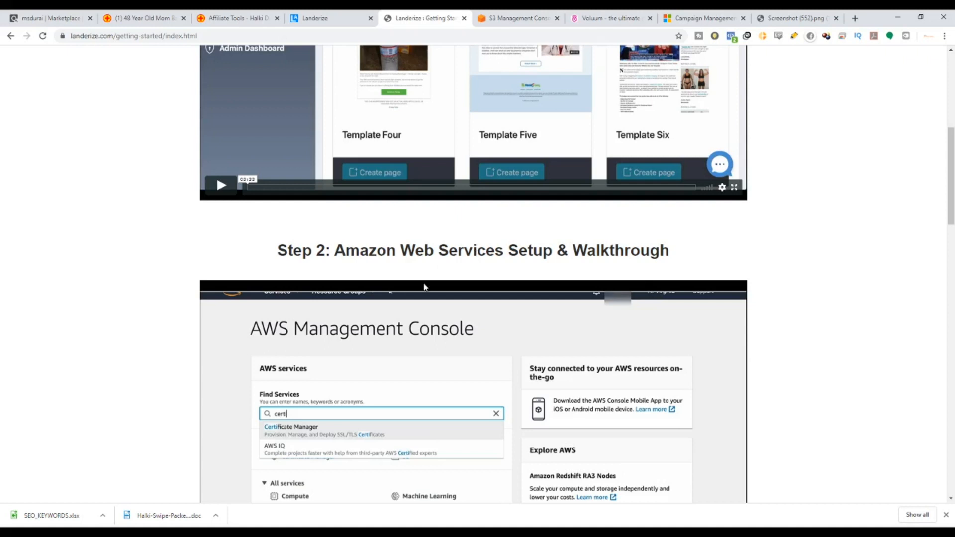
# Read the remaining guide steps through Step 5, then go back to My Landing Pages.
pyautogui.moveTo(334, 249); pyautogui.dragTo(574, 267)
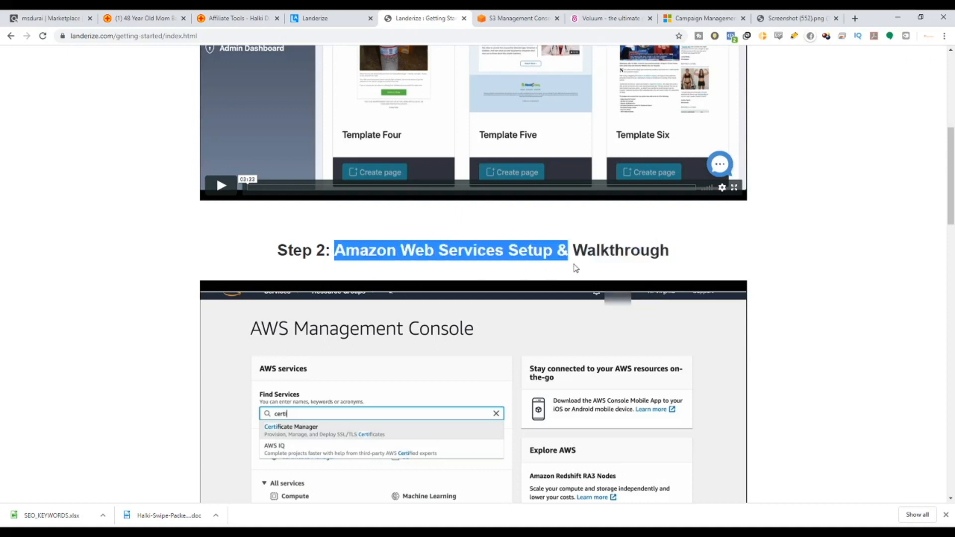
pyautogui.moveTo(669, 252); pyautogui.dragTo(277, 258)
pyautogui.scroll(-10, 299, 212)
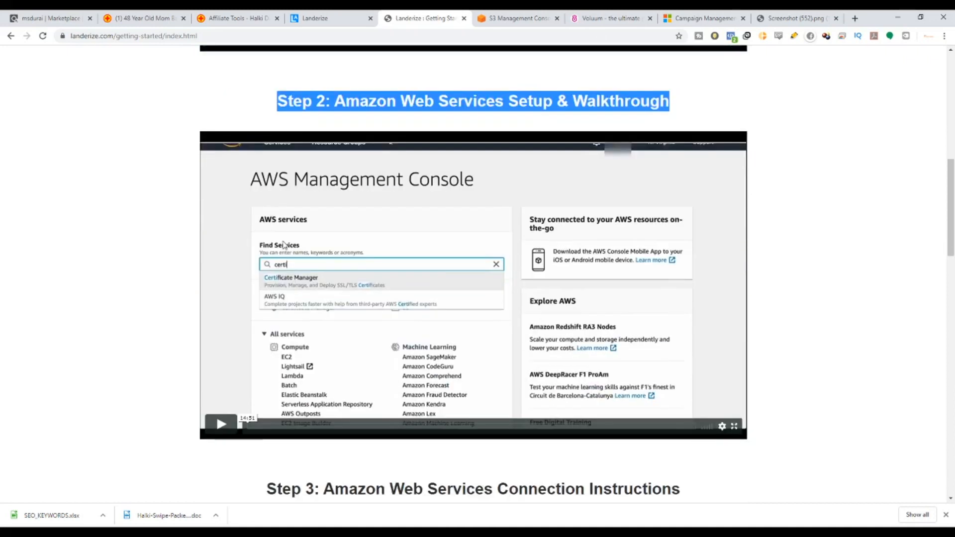
pyautogui.moveTo(262, 141); pyautogui.dragTo(693, 147)
pyautogui.scroll(-3, 560, 210)
pyautogui.scroll(-4, 560, 211)
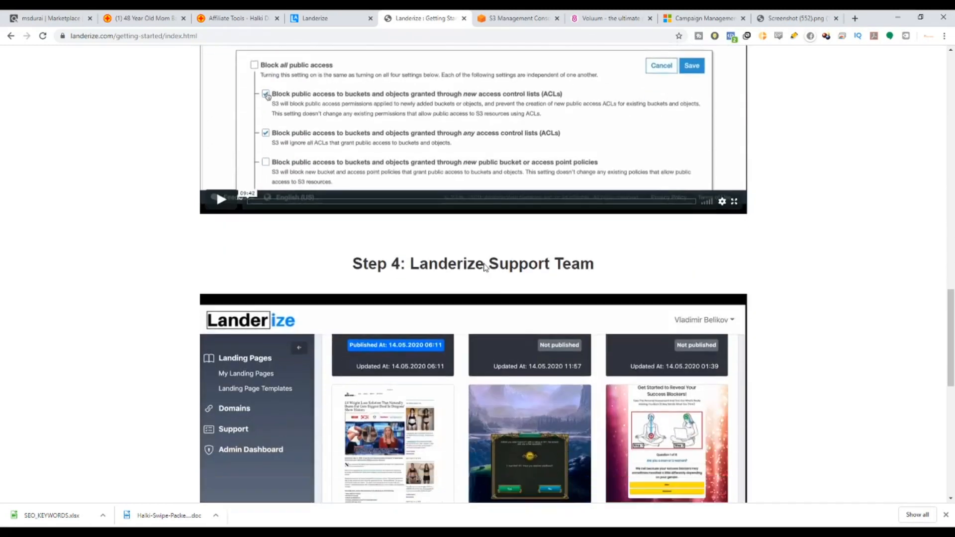
pyautogui.moveTo(368, 180); pyautogui.dragTo(657, 185)
pyautogui.scroll(-8, 576, 221)
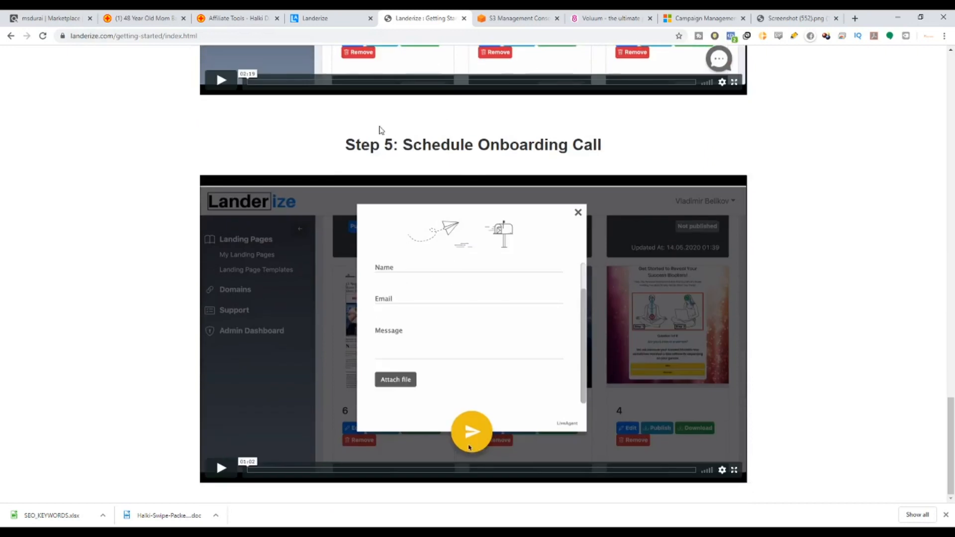
pyautogui.moveTo(381, 130); pyautogui.dragTo(625, 149)
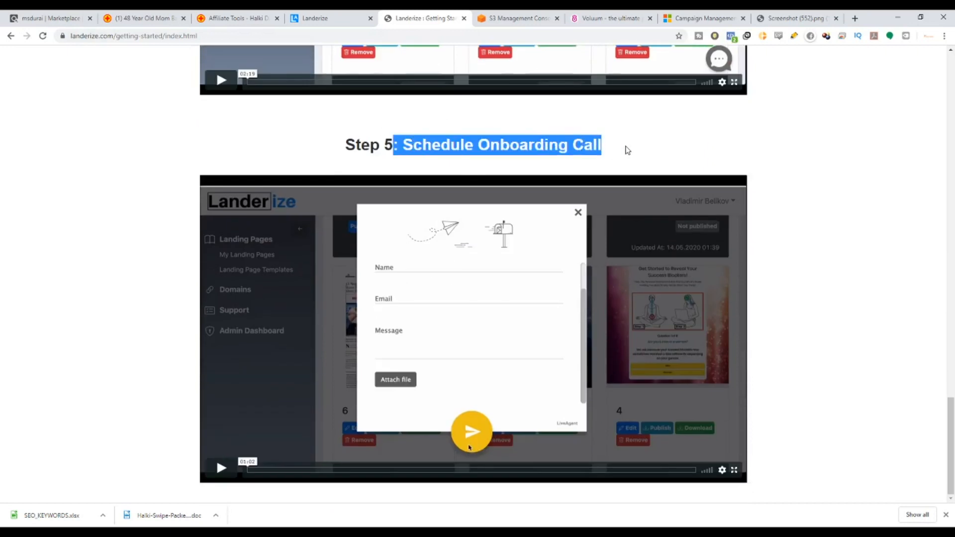
pyautogui.moveTo(952, 438); pyautogui.dragTo(951, 70)
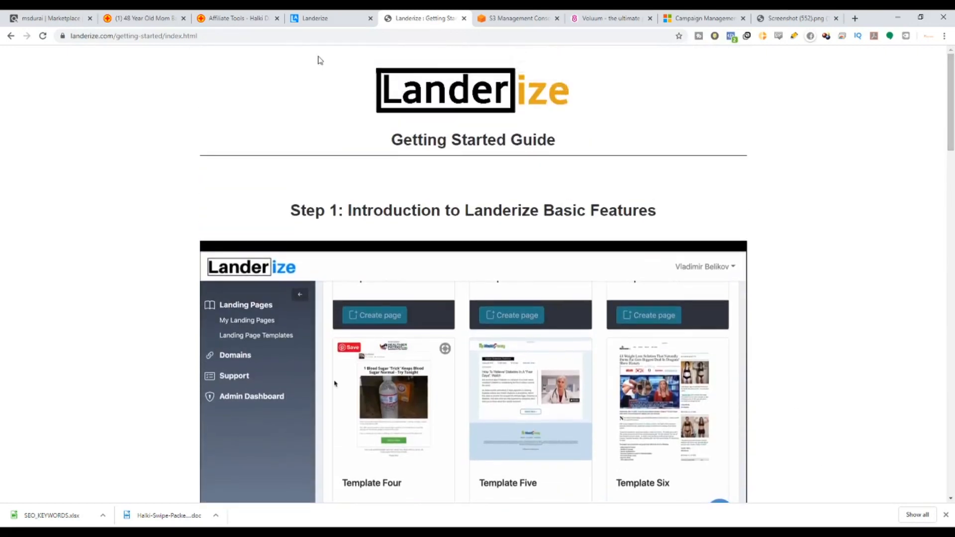
pyautogui.click(11, 36)
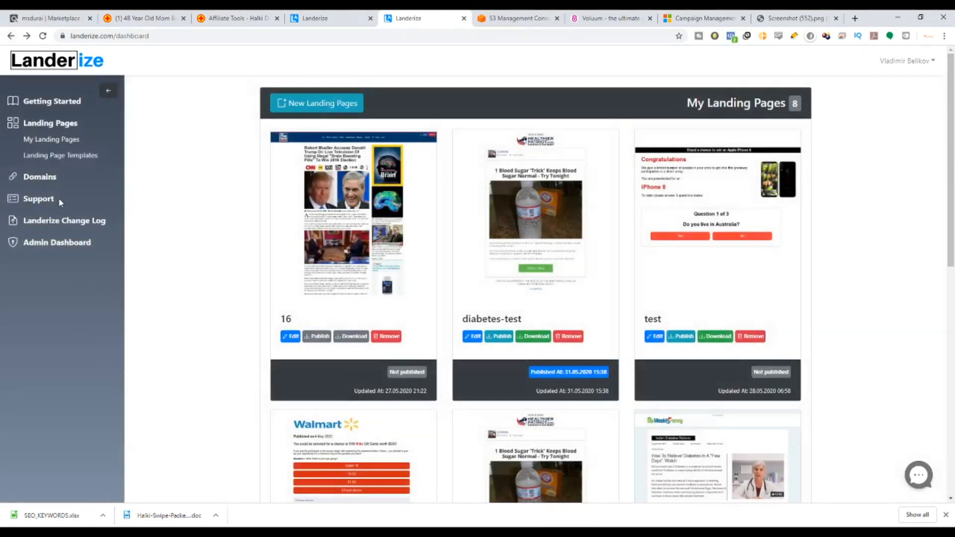
pyautogui.moveTo(58, 198); pyautogui.dragTo(27, 198)
# Open the Support Portal and skim the article on creating a landing page from templates.
pyautogui.click(28, 202)
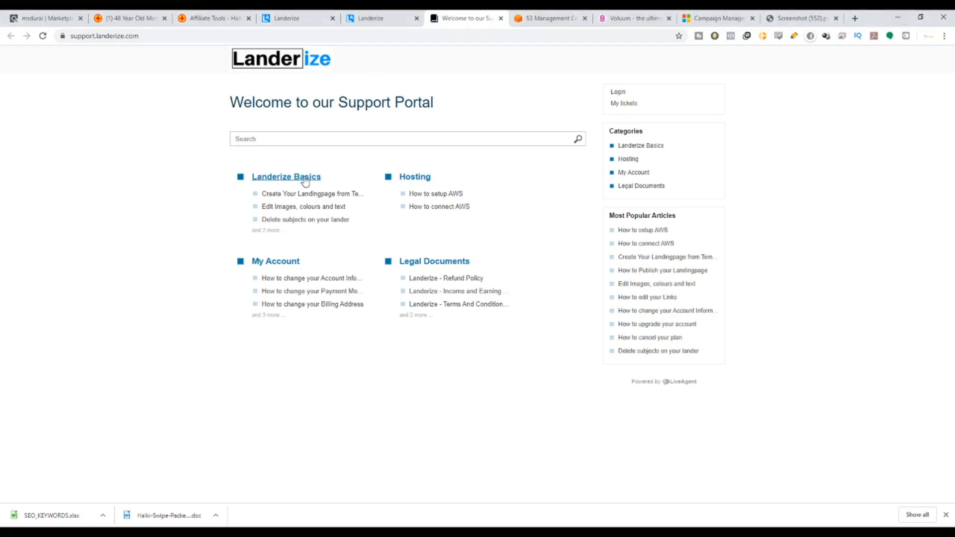
pyautogui.click(279, 199)
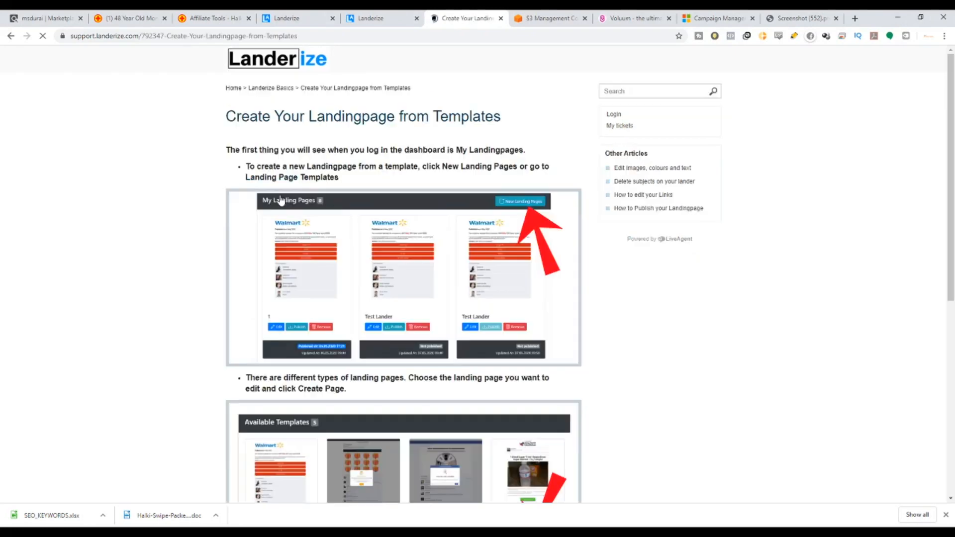
pyautogui.moveTo(245, 118); pyautogui.dragTo(514, 105)
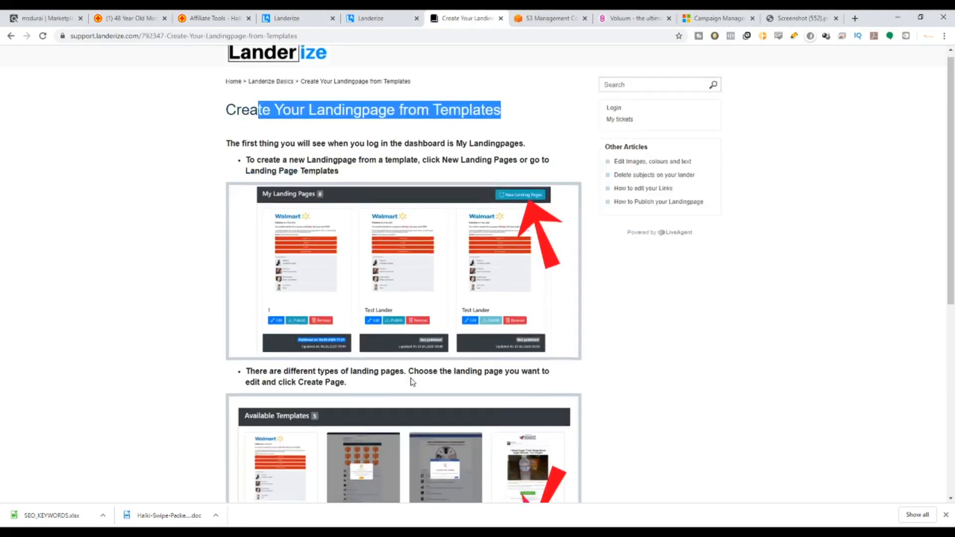
pyautogui.scroll(-7, 70, 100)
pyautogui.click(10, 36)
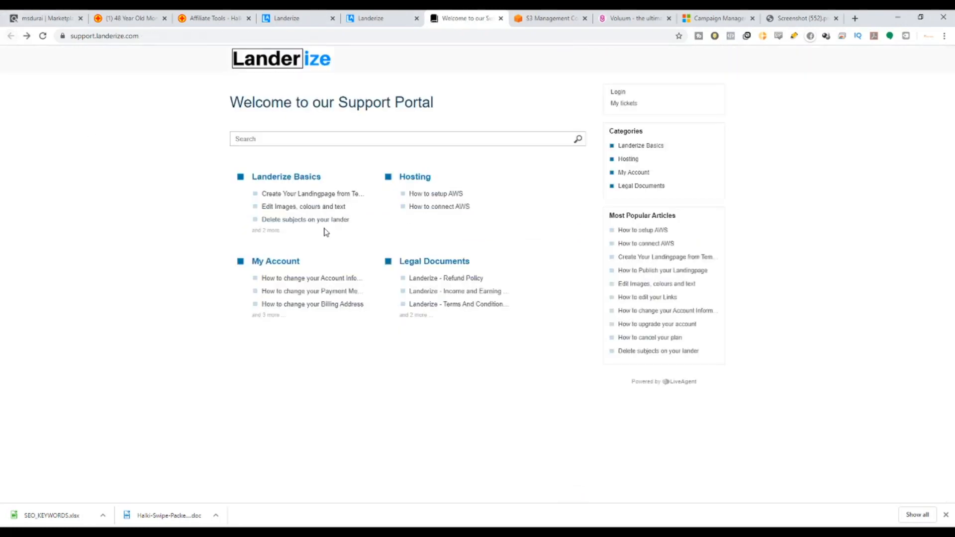
# Read the How to setup AWS article down to Step 3's S3 bucket section.
pyautogui.click(452, 195)
pyautogui.moveTo(229, 116); pyautogui.dragTo(386, 124)
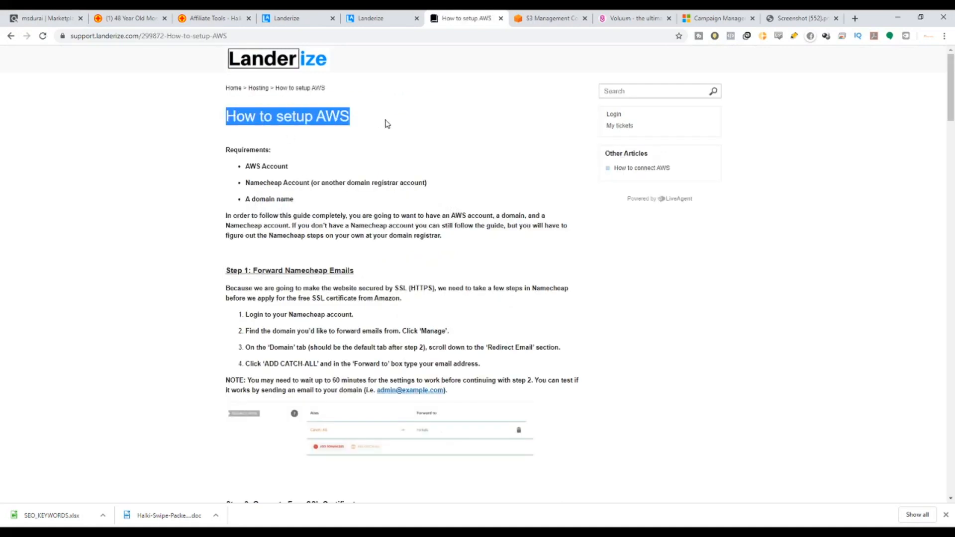
pyautogui.scroll(-4, 393, 174)
pyautogui.scroll(-1, 337, 301)
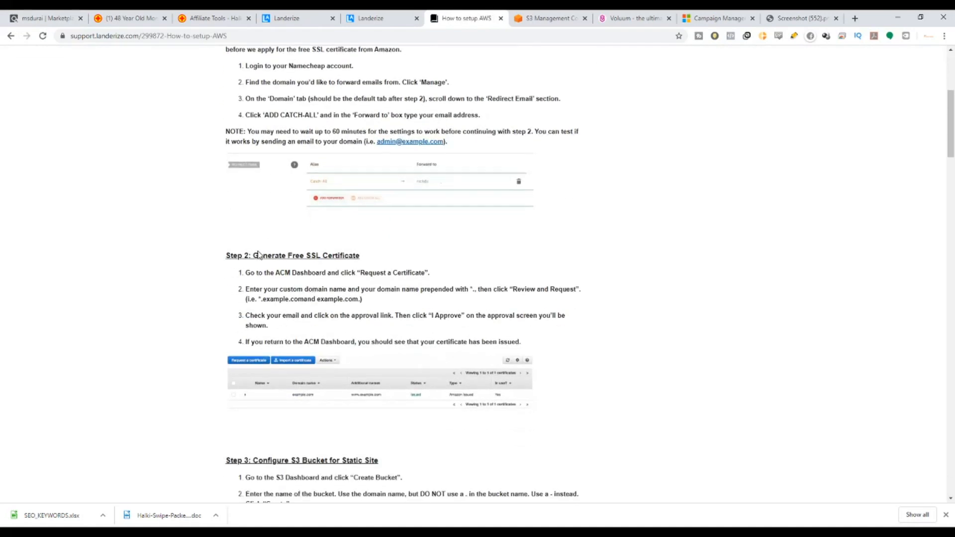
pyautogui.moveTo(258, 255); pyautogui.dragTo(386, 266)
pyautogui.scroll(-4, 386, 267)
pyautogui.moveTo(263, 262); pyautogui.dragTo(449, 260)
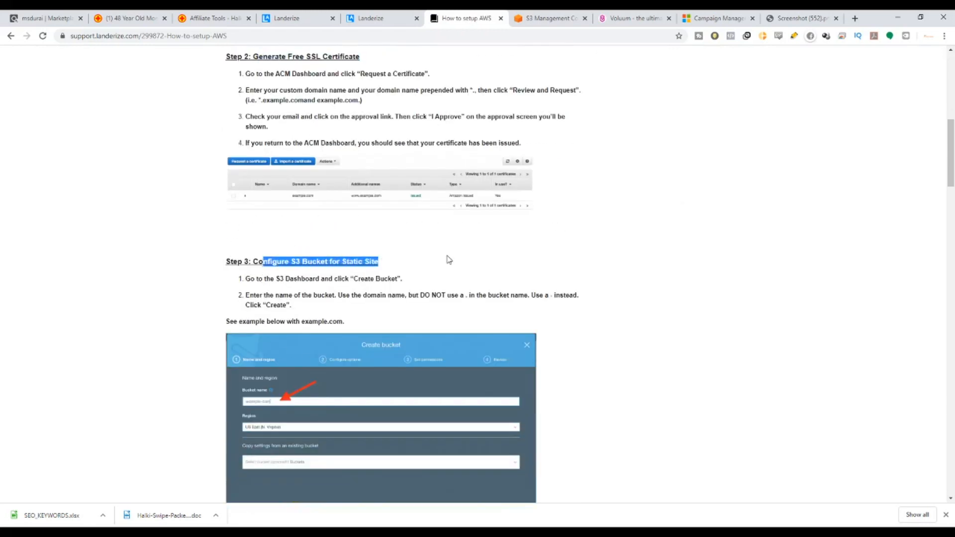
pyautogui.click(11, 36)
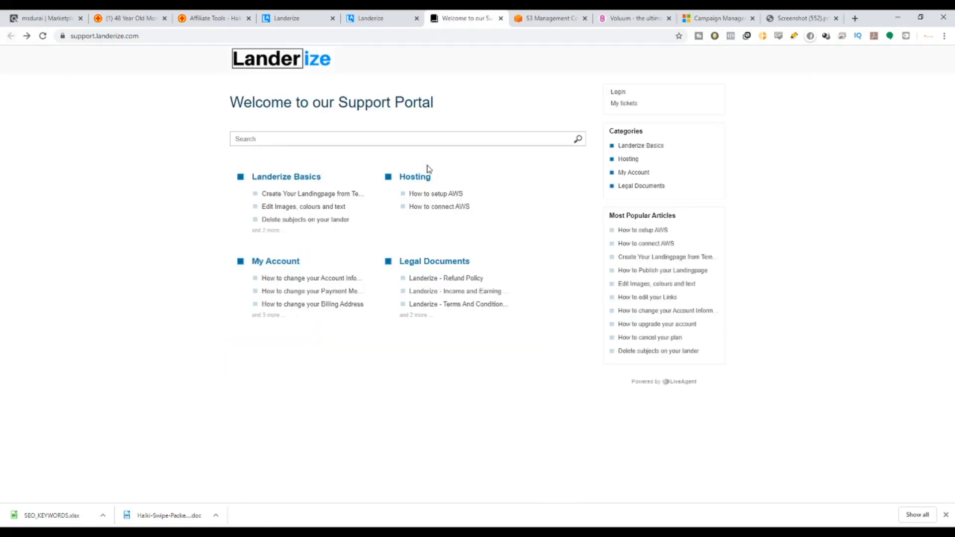
# Read the How to connect AWS article, including Create IAM Policy, then return to the dashboard.
pyautogui.click(440, 207)
pyautogui.scroll(-12, 300, 226)
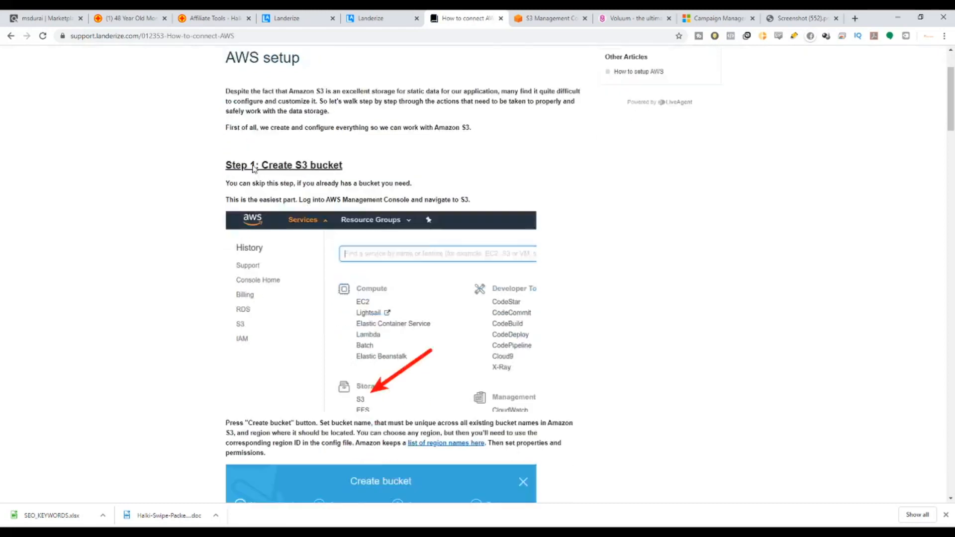
pyautogui.moveTo(277, 279); pyautogui.dragTo(348, 287)
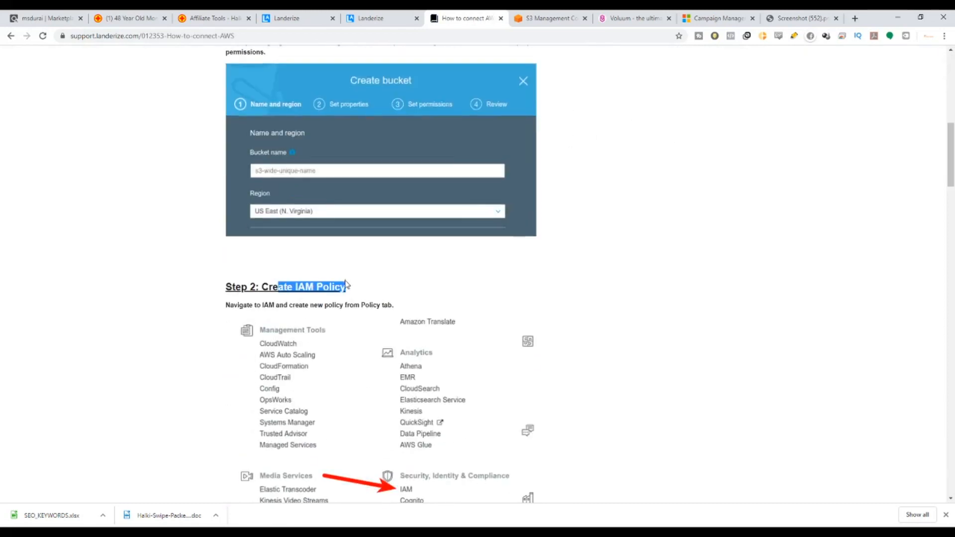
pyautogui.scroll(-20, 350, 305)
pyautogui.scroll(-6, 349, 305)
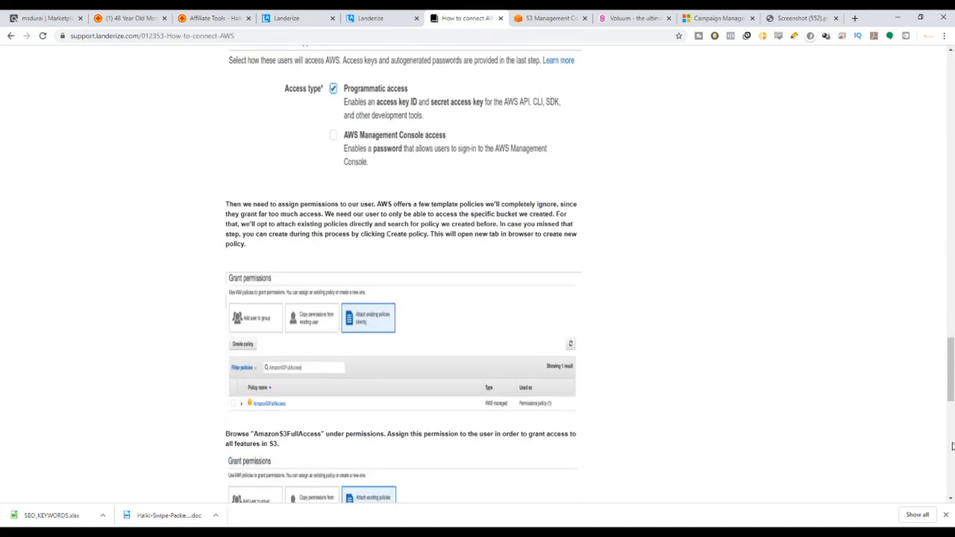
pyautogui.moveTo(951, 362); pyautogui.dragTo(951, 50)
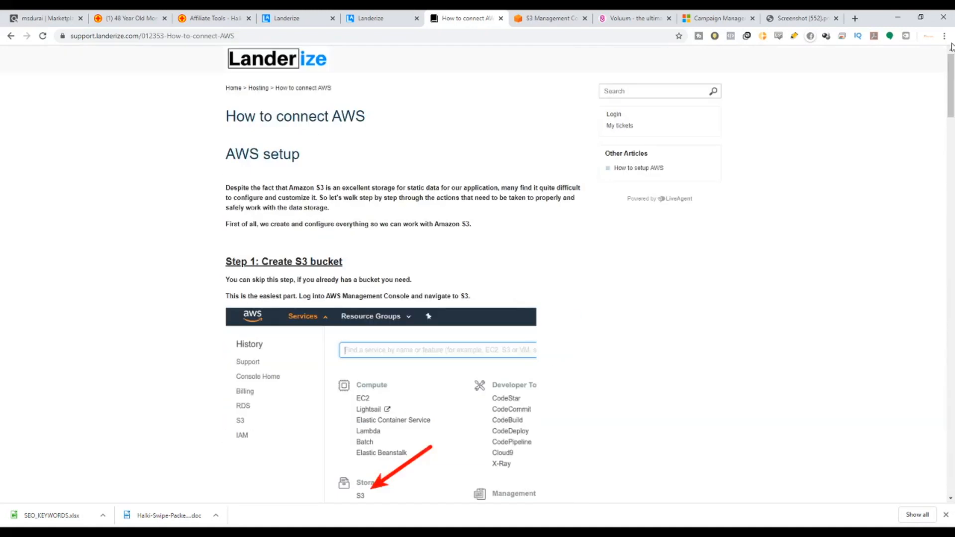
pyautogui.click(10, 36)
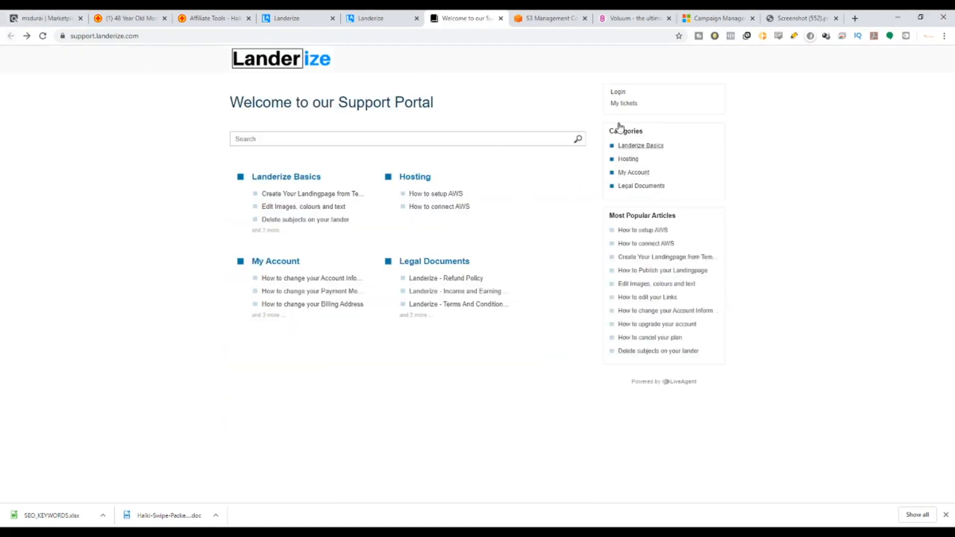
pyautogui.click(377, 15)
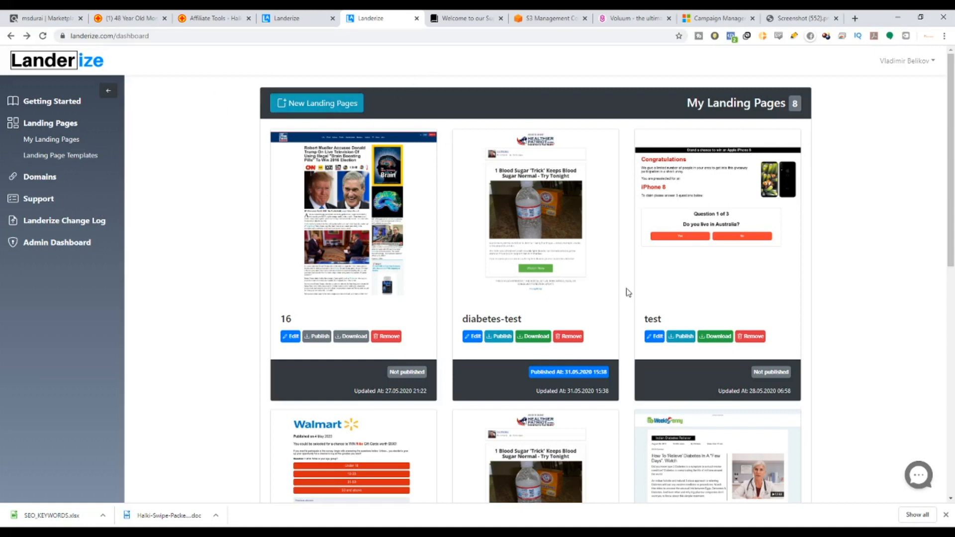
# Start a new landing page from the My Landing Pages dashboard.
pyautogui.scroll(-3, 627, 292)
pyautogui.scroll(3, 536, 248)
pyautogui.moveTo(690, 111); pyautogui.dragTo(780, 103)
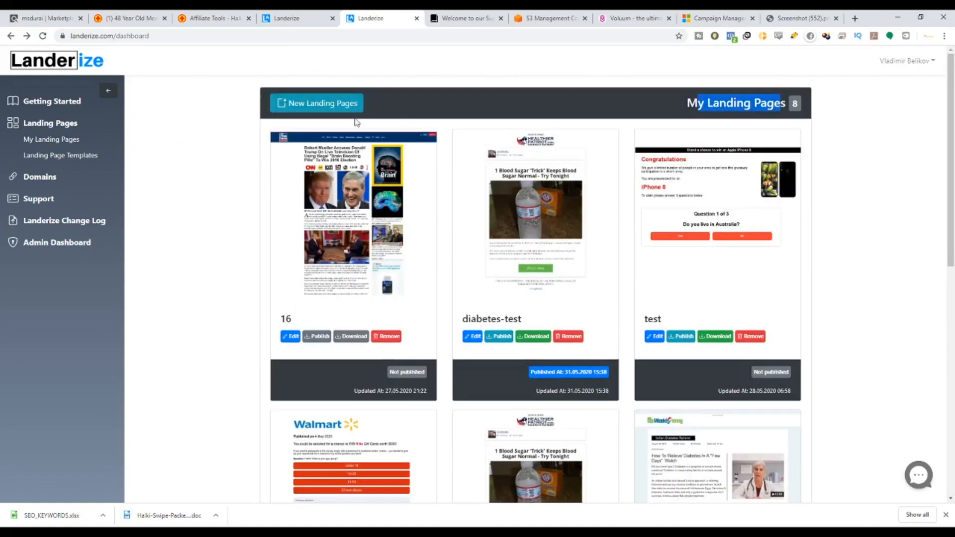
pyautogui.click(338, 111)
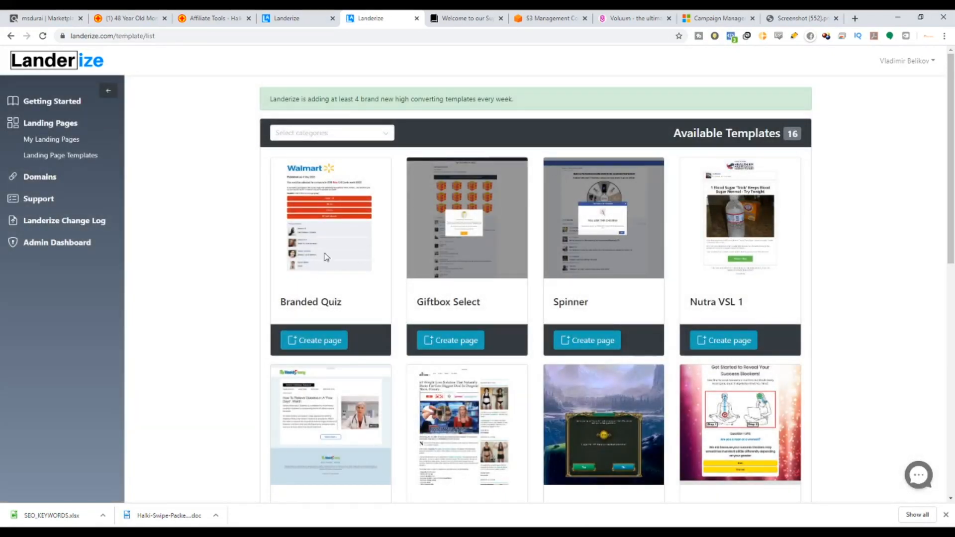
# Browse down the Available Templates grid starting from Branded Quiz.
pyautogui.scroll(-3, 326, 257)
pyautogui.scroll(3, 678, 128)
pyautogui.moveTo(301, 302); pyautogui.dragTo(342, 303)
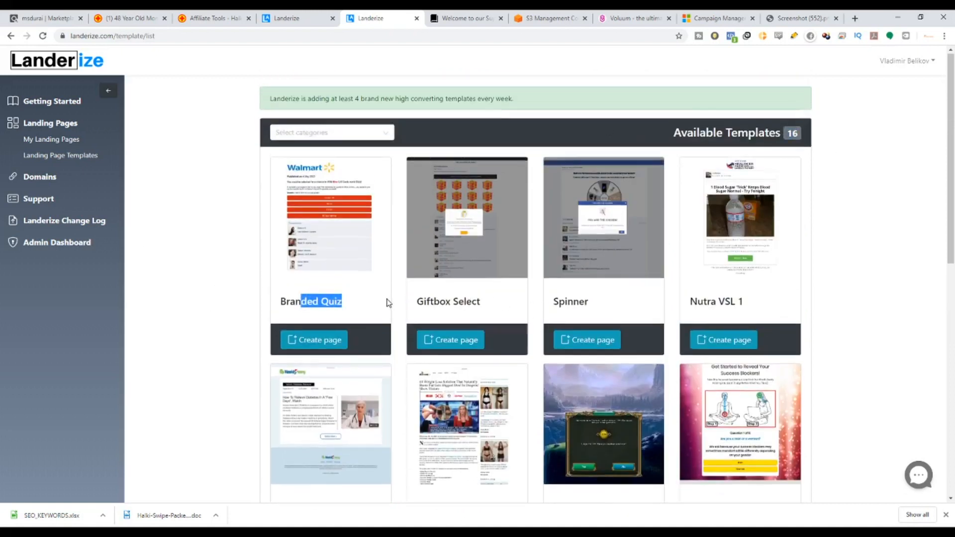
pyautogui.scroll(-1, 287, 215)
pyautogui.moveTo(290, 256); pyautogui.dragTo(349, 256)
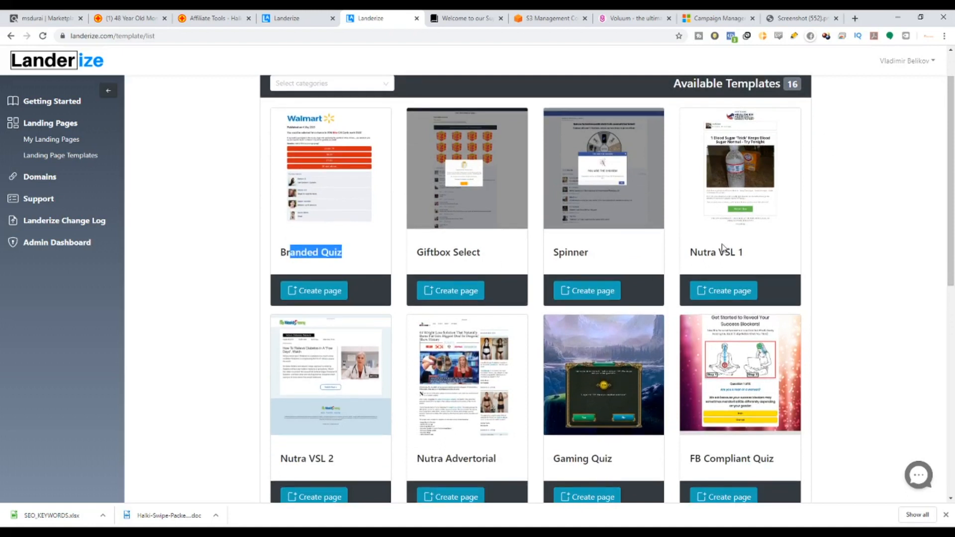
pyautogui.moveTo(738, 252); pyautogui.dragTo(779, 256)
pyautogui.scroll(-4, 481, 317)
pyautogui.moveTo(565, 259); pyautogui.dragTo(616, 260)
pyautogui.moveTo(709, 259); pyautogui.dragTo(716, 260)
pyautogui.scroll(-3, 330, 327)
pyautogui.moveTo(336, 318); pyautogui.dragTo(362, 317)
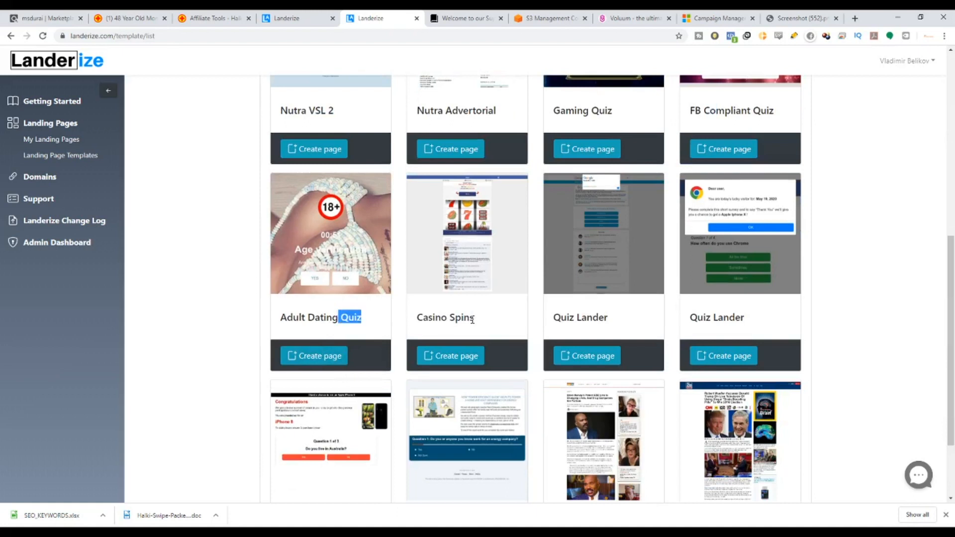
pyautogui.click(593, 318)
# Scroll back up past the weekly new-templates note and the Giftbox Select template.
pyautogui.scroll(-2, 654, 312)
pyautogui.moveTo(552, 422); pyautogui.dragTo(628, 421)
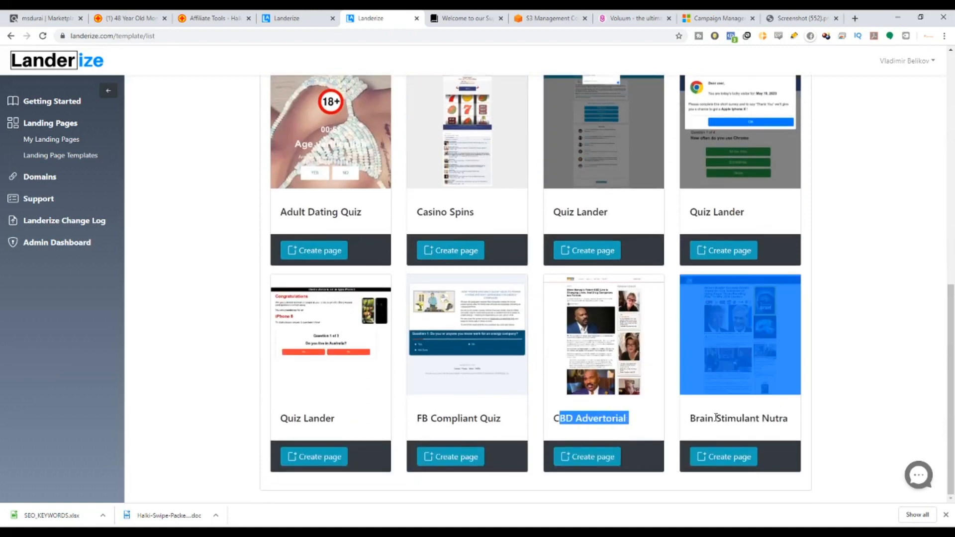
pyautogui.scroll(6, 386, 420)
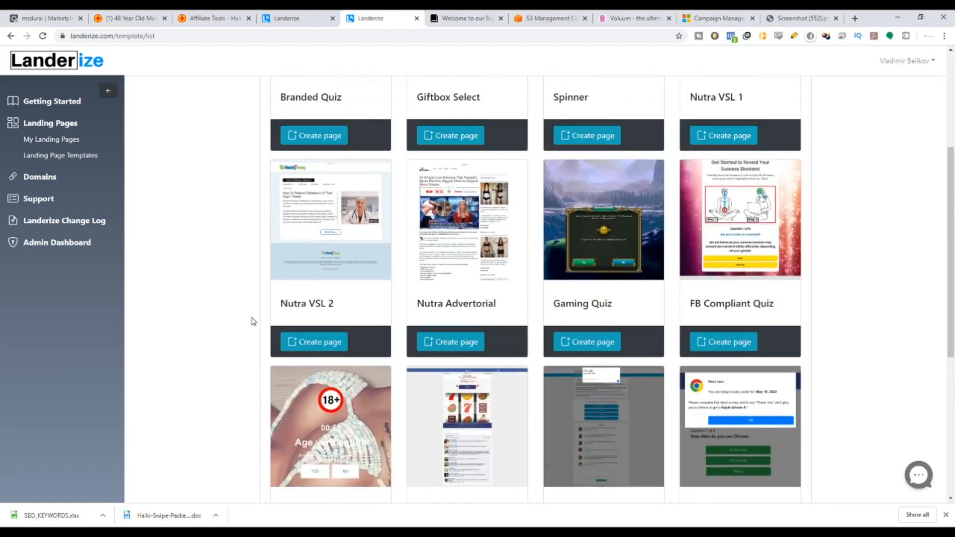
pyautogui.scroll(4, 253, 320)
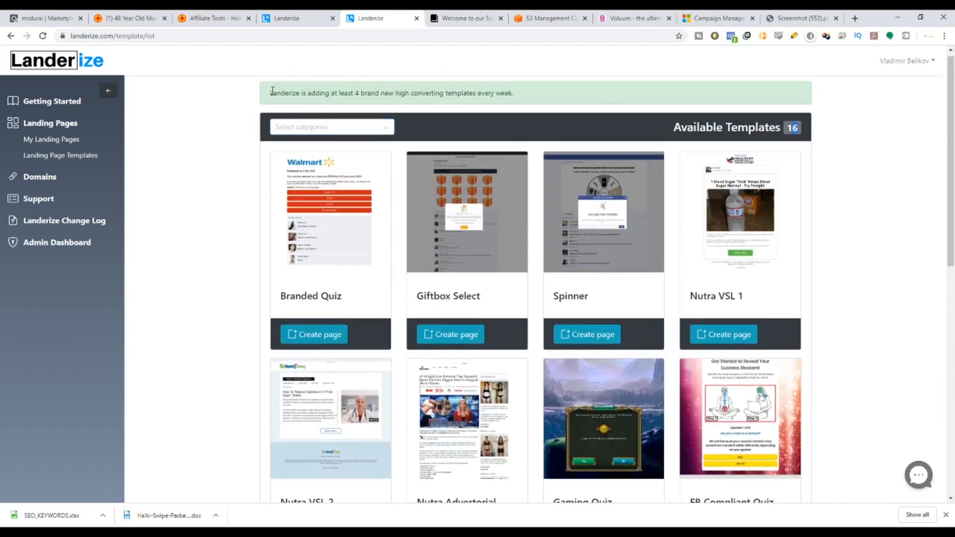
pyautogui.moveTo(274, 93); pyautogui.dragTo(517, 99)
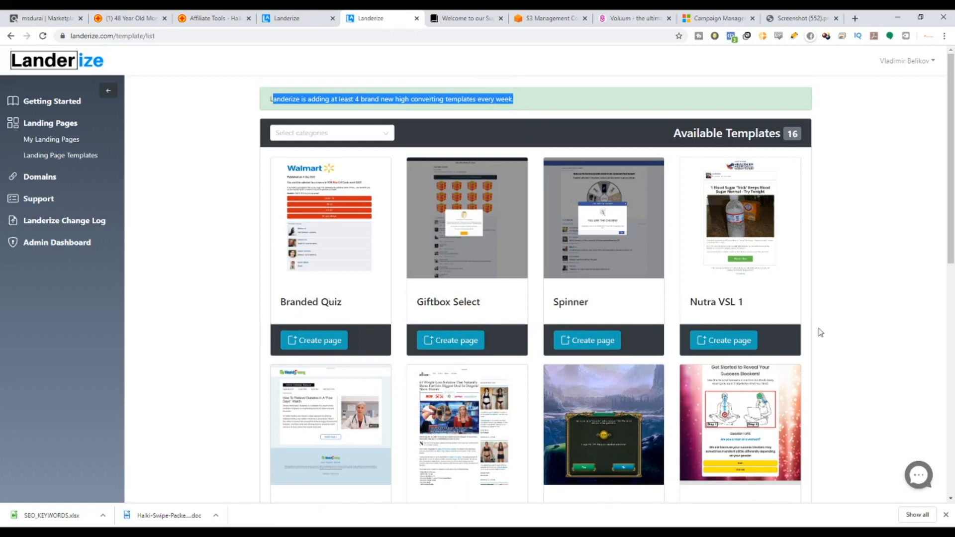
pyautogui.scroll(-1, 819, 331)
pyautogui.scroll(-9, 821, 395)
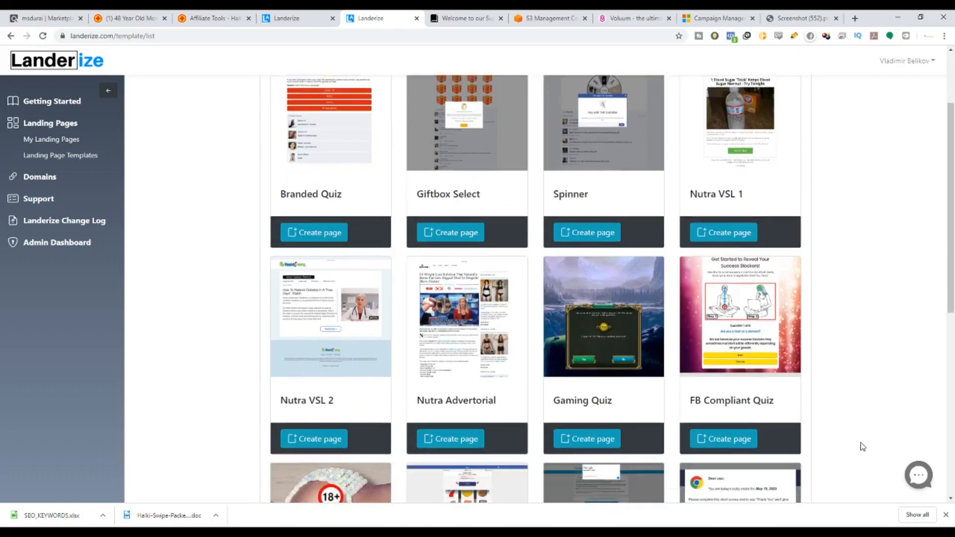
pyautogui.scroll(7, 953, 423)
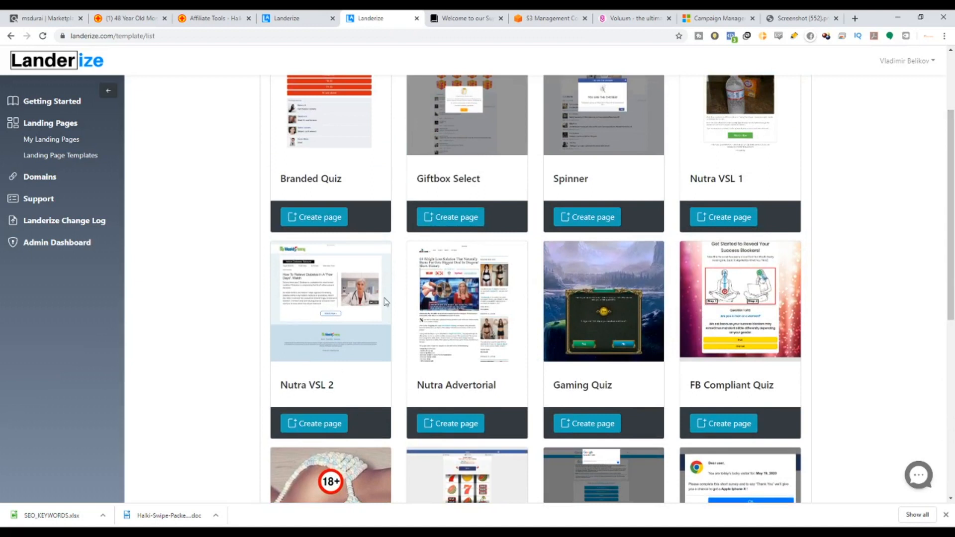
pyautogui.moveTo(417, 179); pyautogui.dragTo(481, 179)
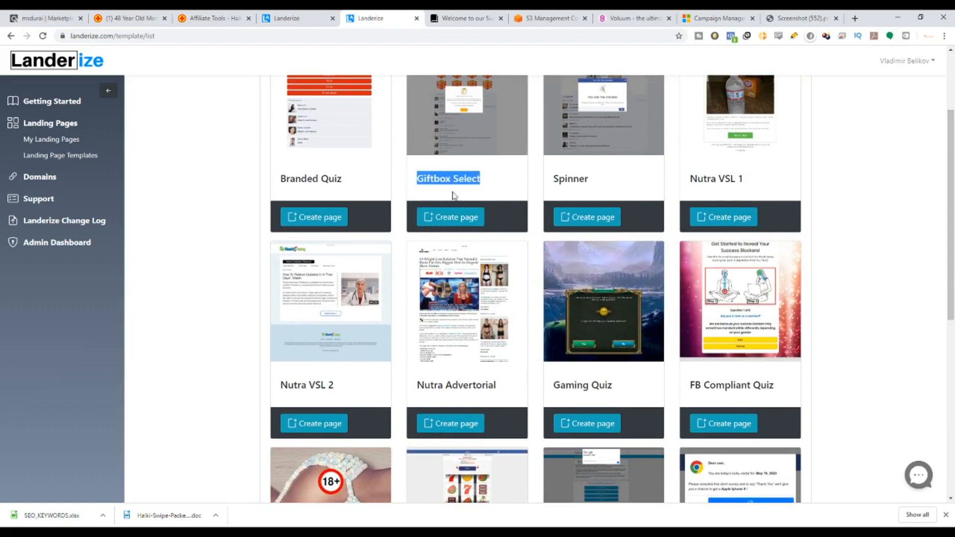
pyautogui.scroll(3, 452, 194)
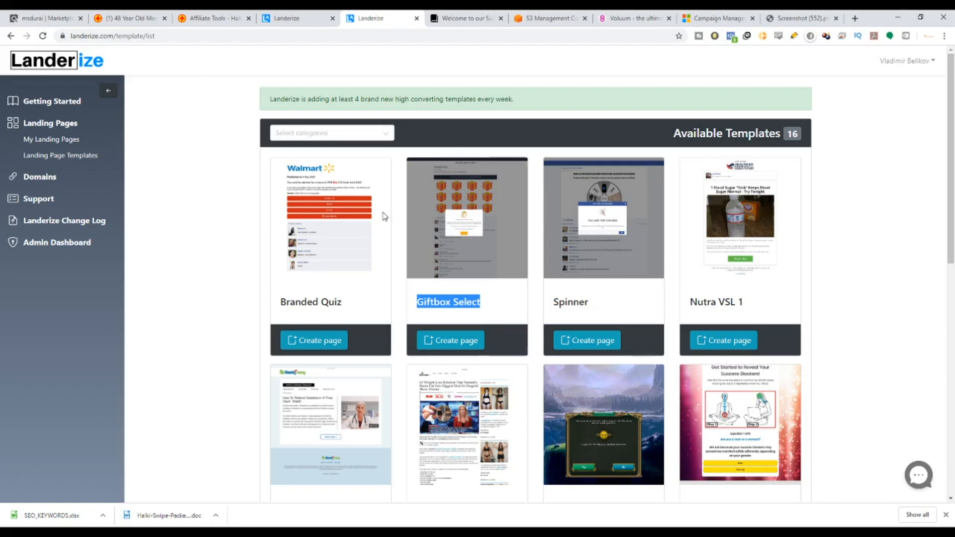
pyautogui.click(209, 17)
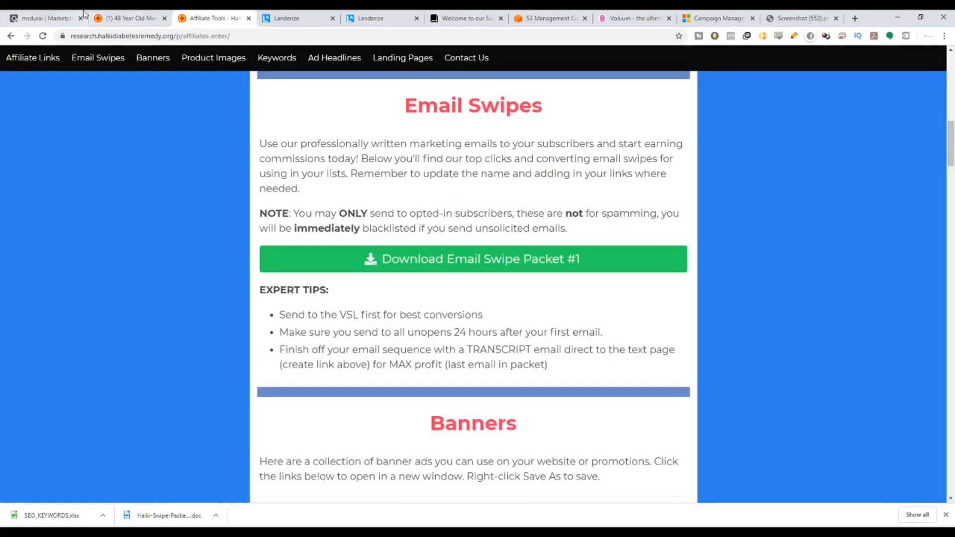
pyautogui.click(124, 18)
pyautogui.click(209, 18)
pyautogui.scroll(1, 296, 221)
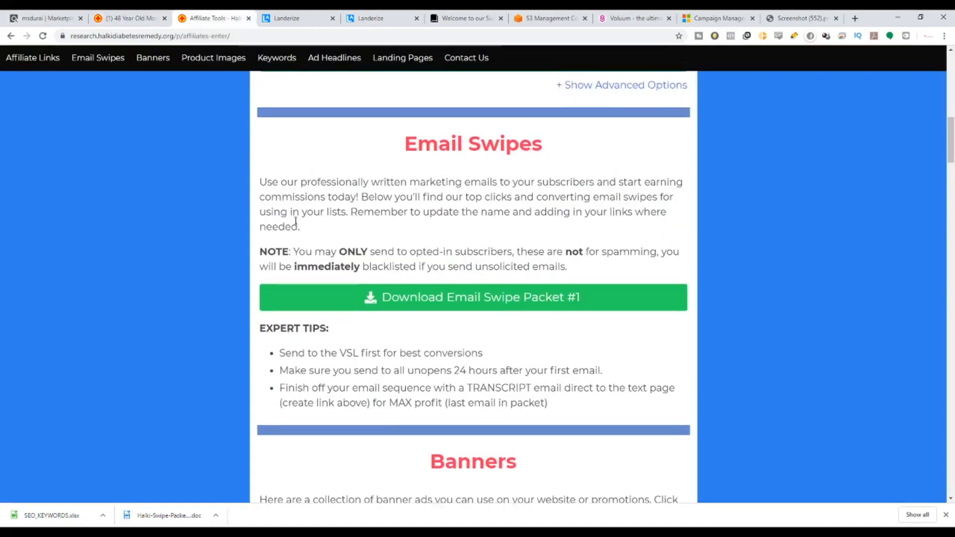
pyautogui.scroll(1, 296, 221)
pyautogui.click(144, 18)
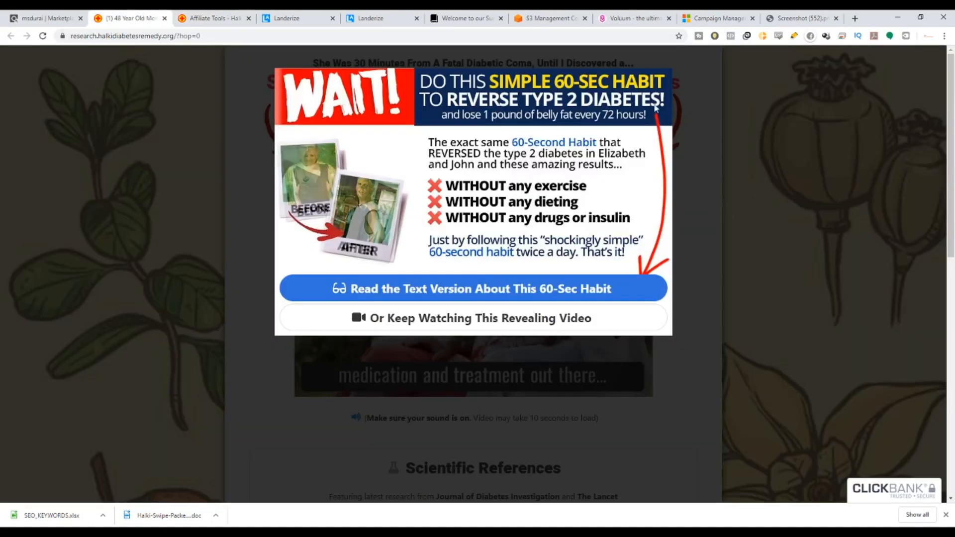
pyautogui.click(433, 321)
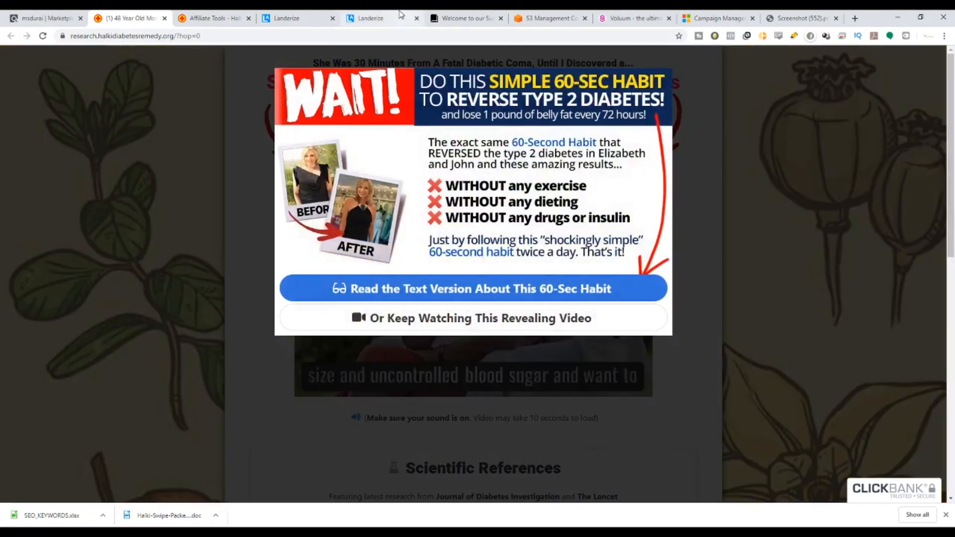
pyautogui.click(370, 18)
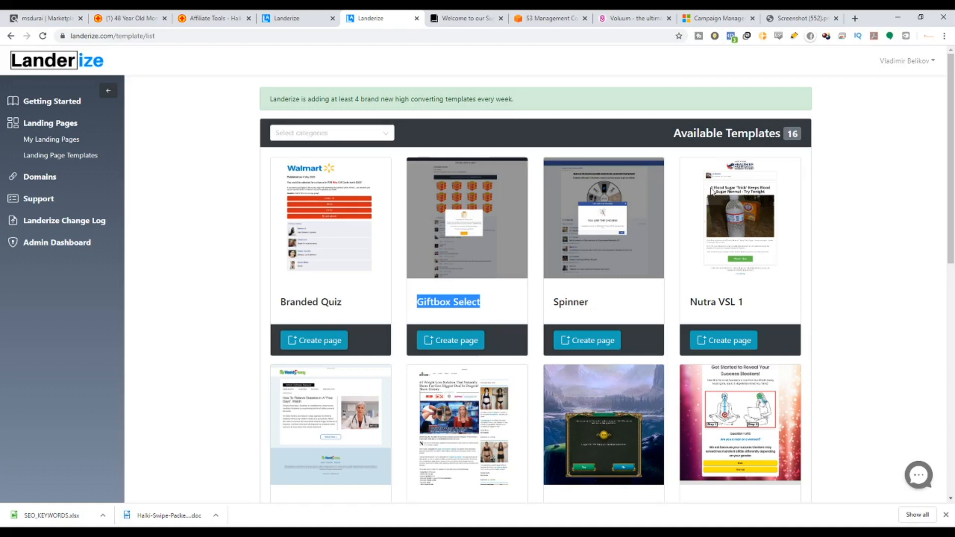
# Find the Nutra VSL 2 template and start a new page from it.
pyautogui.scroll(-3, 361, 428)
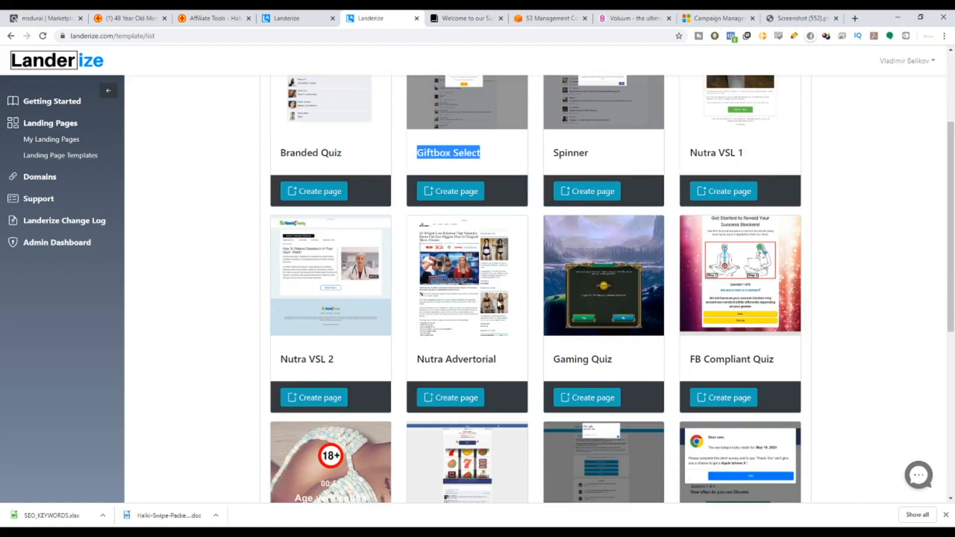
pyautogui.scroll(-2, 605, 330)
pyautogui.scroll(5, 343, 233)
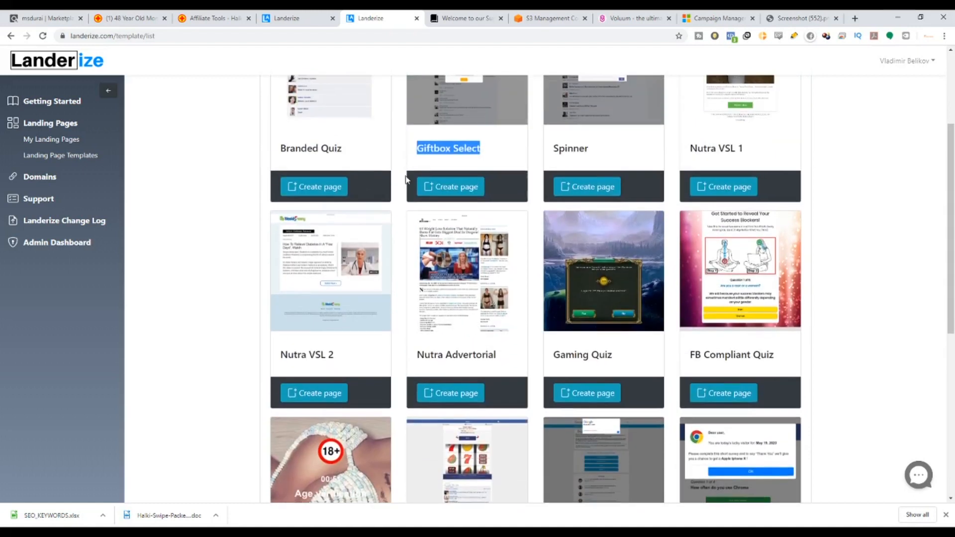
pyautogui.scroll(-10, 344, 233)
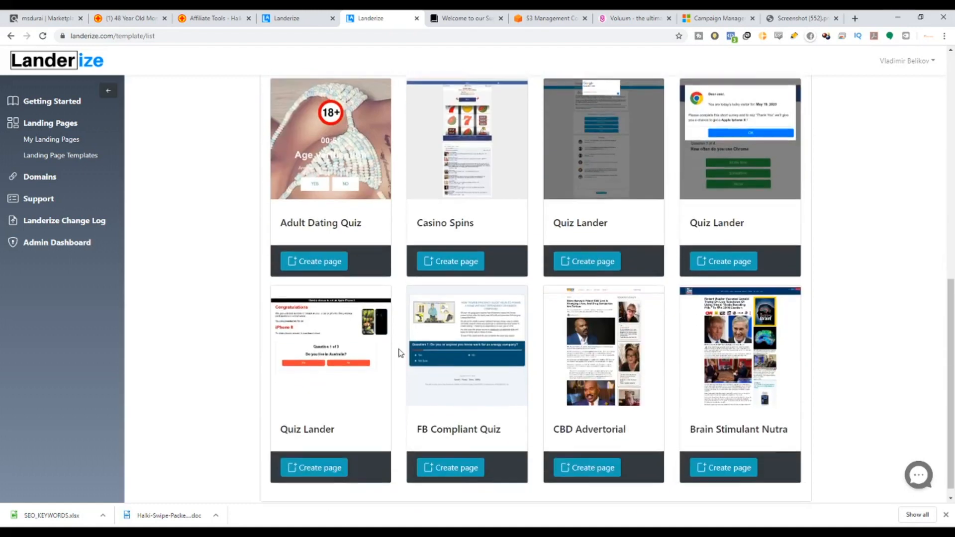
pyautogui.scroll(6, 724, 179)
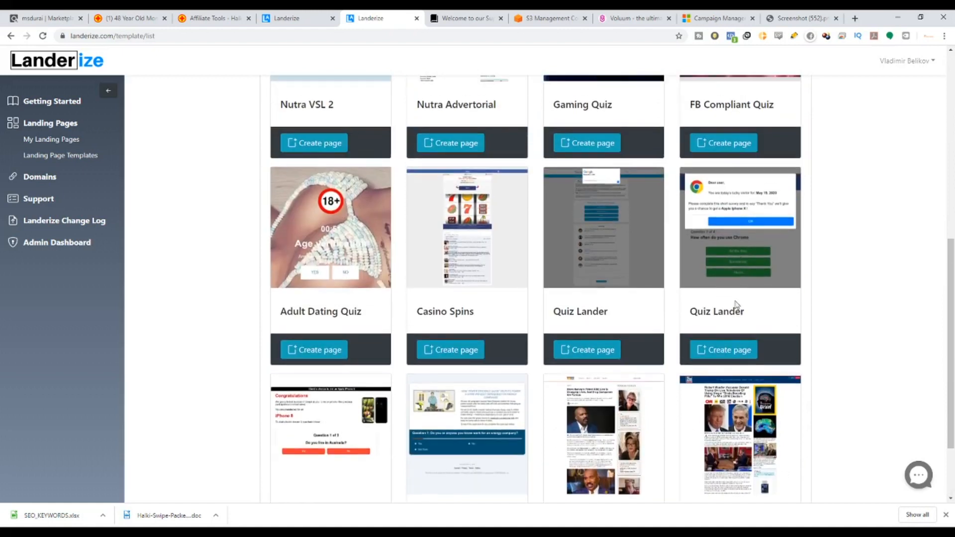
pyautogui.scroll(-6, 524, 296)
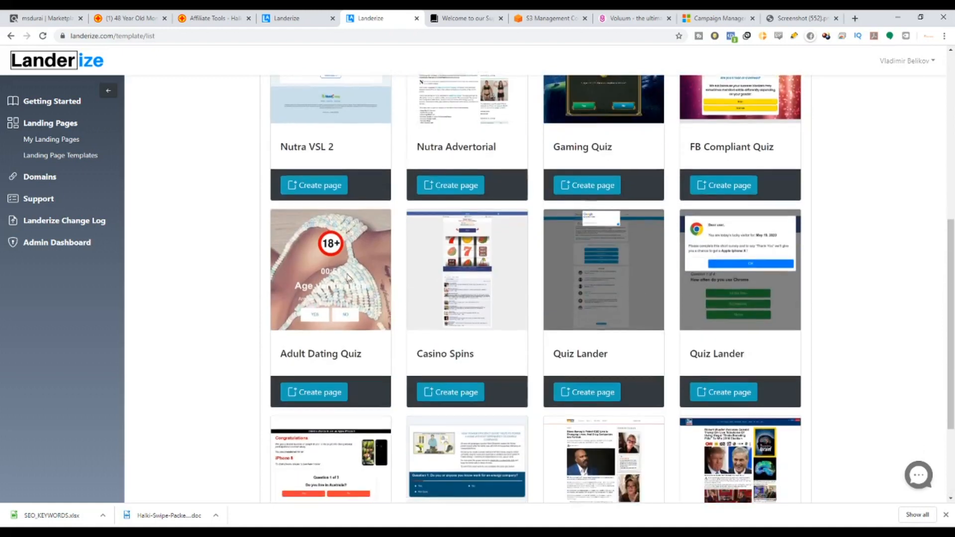
pyautogui.scroll(5, 374, 204)
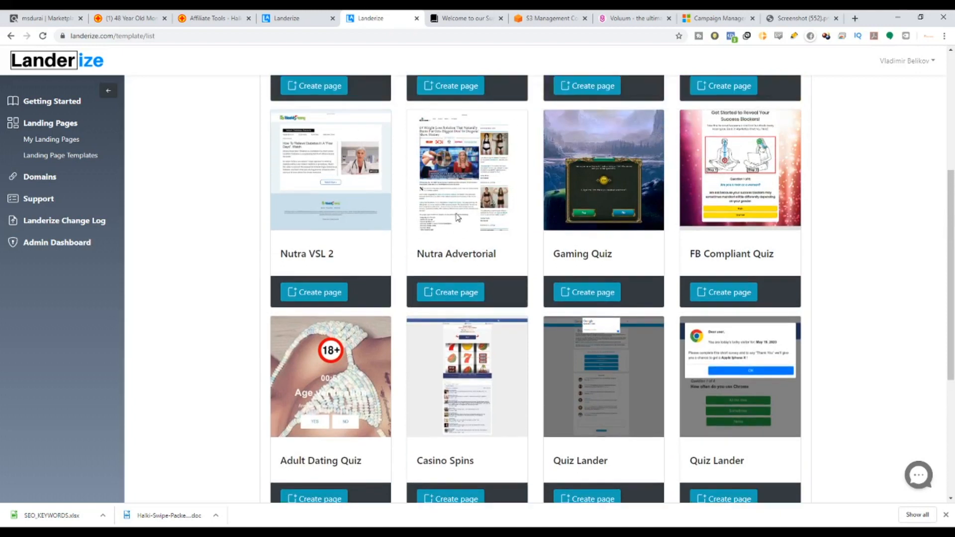
pyautogui.scroll(2, 458, 217)
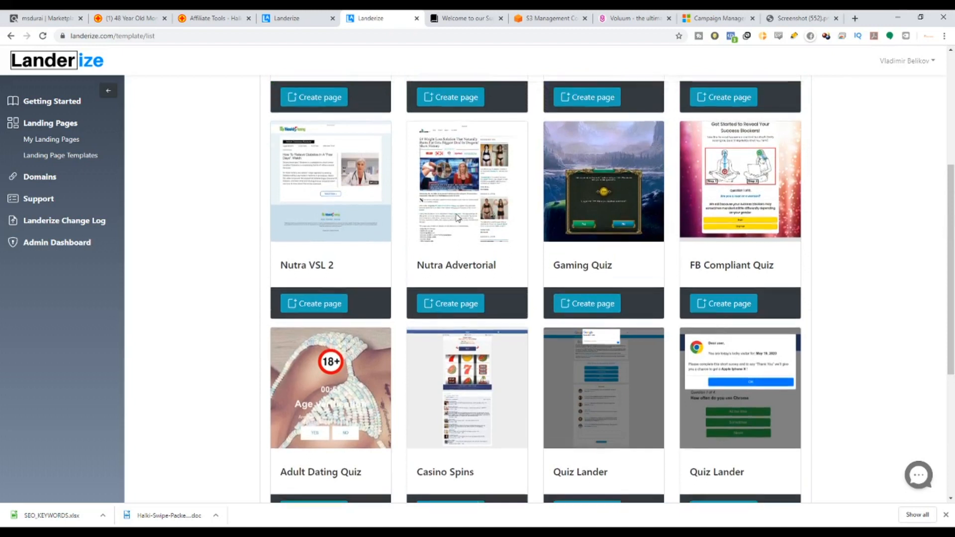
pyautogui.click(320, 392)
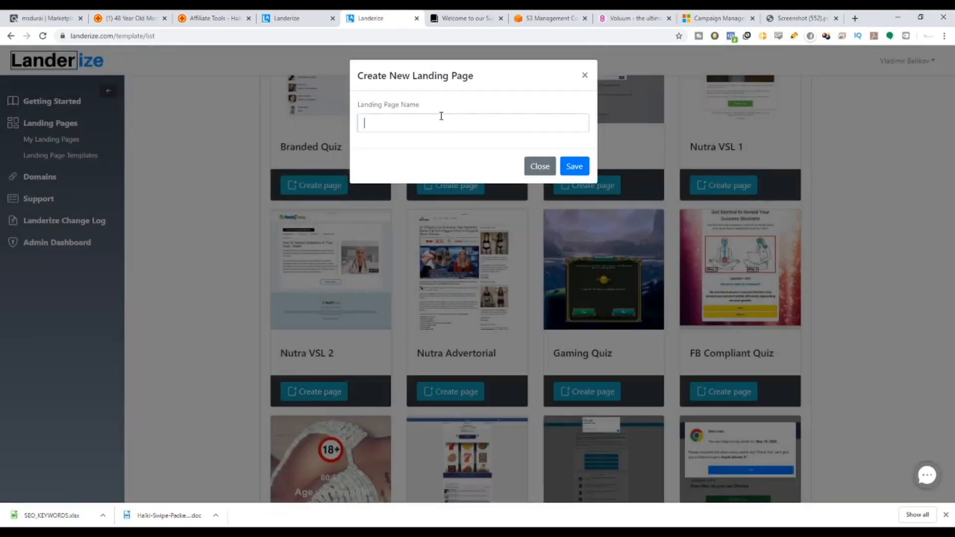
# Name the new Nutra VSL 2 page 'Halki Diabetes' and save it.
pyautogui.write('hALK')
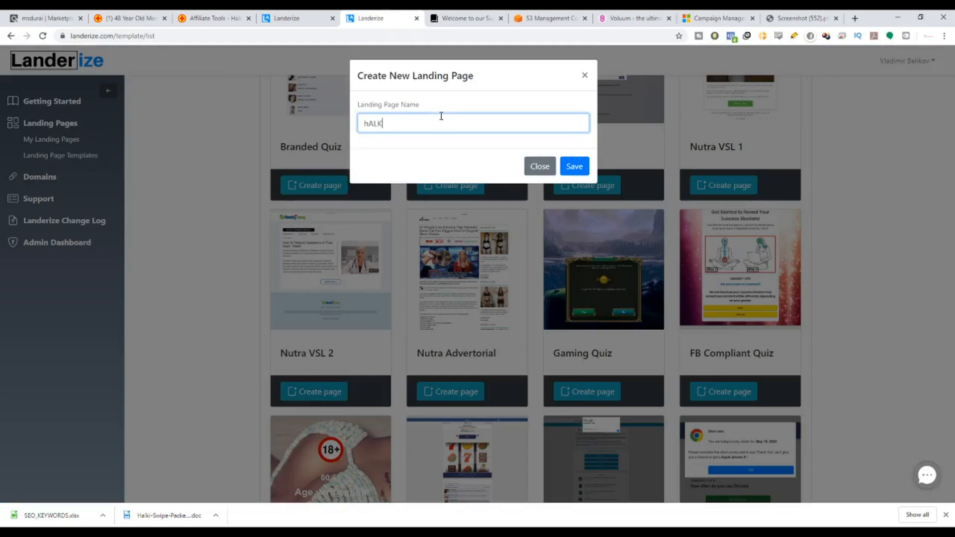
pyautogui.press('BackSpace')
pyautogui.press('BackSpace')
pyautogui.press('BackSpace')
pyautogui.press('BackSpace')
pyautogui.write('Halki Diabetes')
pyautogui.click(575, 167)
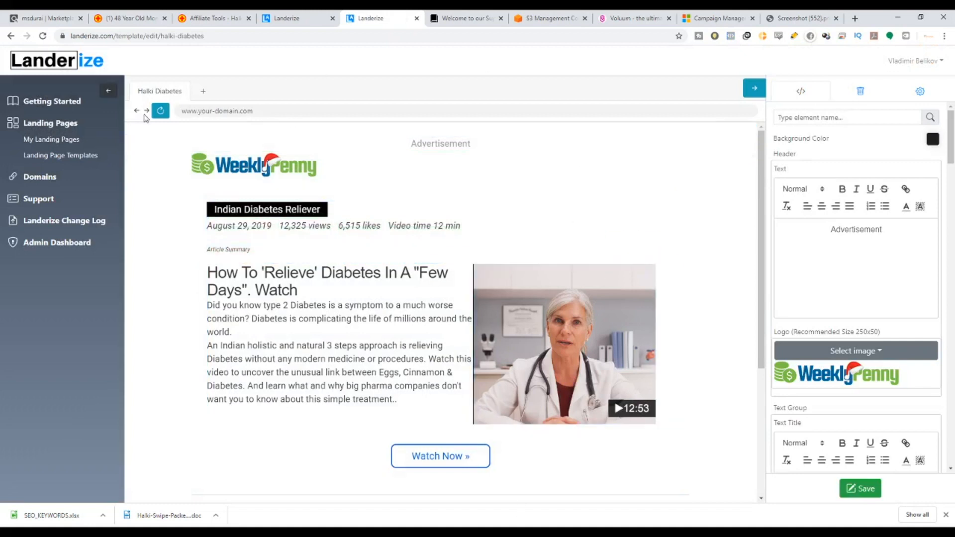
pyautogui.moveTo(80, 101); pyautogui.dragTo(27, 103)
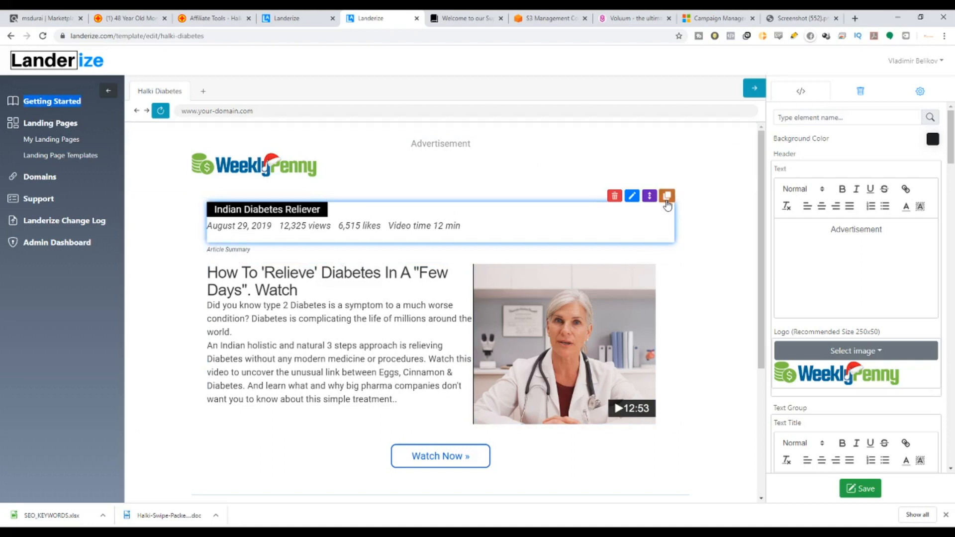
pyautogui.click(668, 196)
pyautogui.click(374, 141)
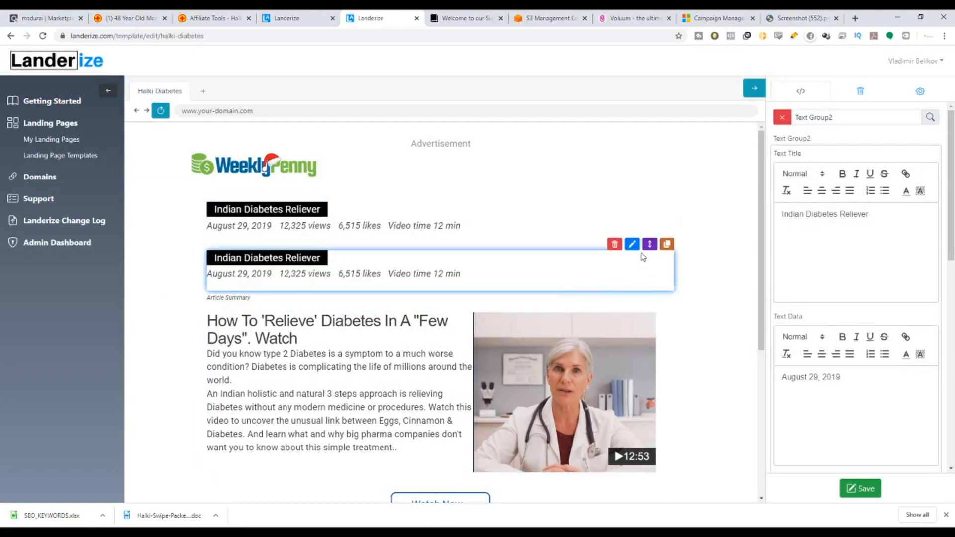
pyautogui.moveTo(649, 248); pyautogui.dragTo(599, 247)
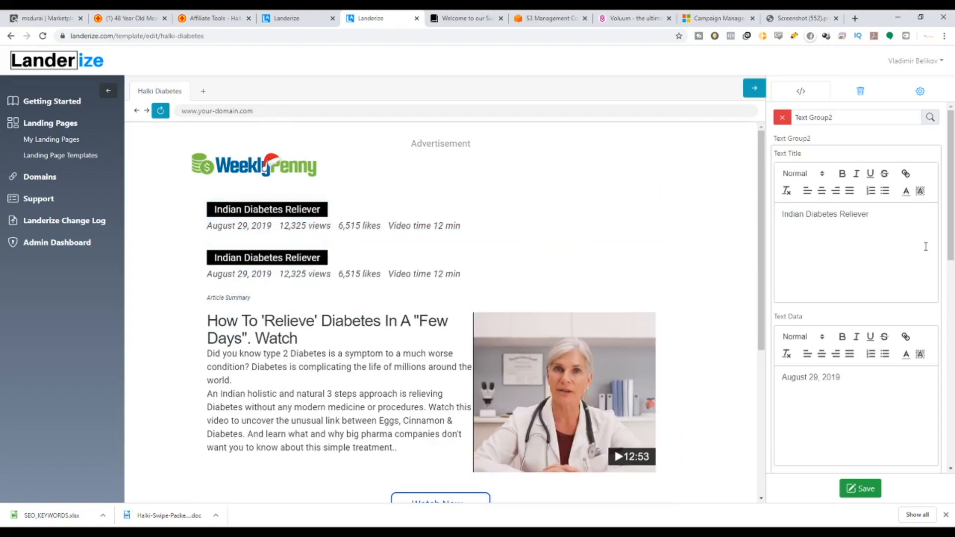
pyautogui.click(867, 214)
pyautogui.press('BackSpace')
pyautogui.press('BackSpace')
pyautogui.press('BackSpace')
pyautogui.press('BackSpace')
pyautogui.press('BackSpace')
pyautogui.press('BackSpace')
pyautogui.press('BackSpace')
pyautogui.press('BackSpace')
pyautogui.press('BackSpace')
pyautogui.press('BackSpace')
pyautogui.click(856, 387)
pyautogui.press('BackSpace')
pyautogui.press('BackSpace')
pyautogui.press('BackSpace')
pyautogui.press('BackSpace')
pyautogui.press('BackSpace')
pyautogui.press('BackSpace')
pyautogui.press('BackSpace')
pyautogui.press('BackSpace')
pyautogui.press('BackSpace')
pyautogui.press('BackSpace')
pyautogui.scroll(-2, 836, 412)
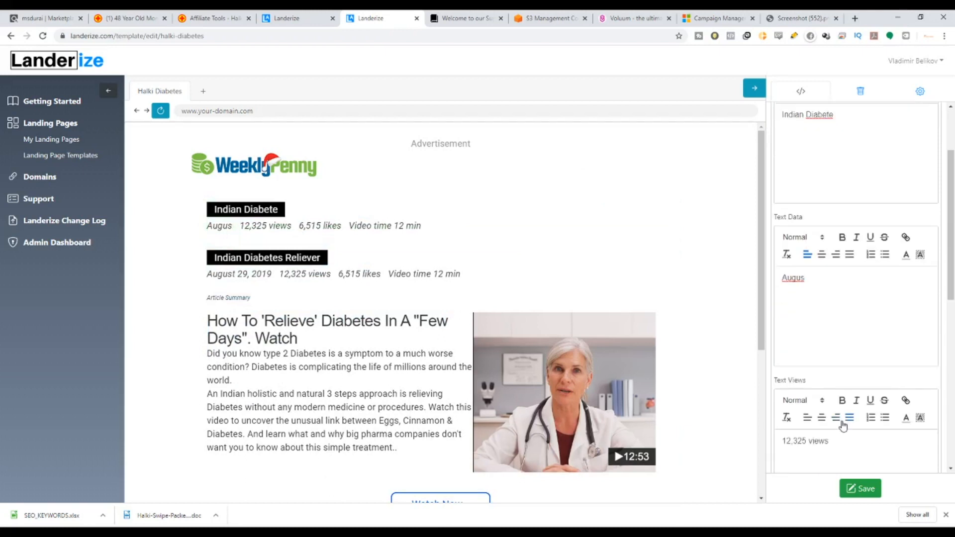
pyautogui.click(866, 451)
pyautogui.press('BackSpace')
pyautogui.press('BackSpace')
pyautogui.press('BackSpace')
pyautogui.press('BackSpace')
pyautogui.press('BackSpace')
pyautogui.press('BackSpace')
pyautogui.press('BackSpace')
pyautogui.press('BackSpace')
pyautogui.scroll(-3, 865, 450)
pyautogui.moveTo(823, 455); pyautogui.dragTo(770, 473)
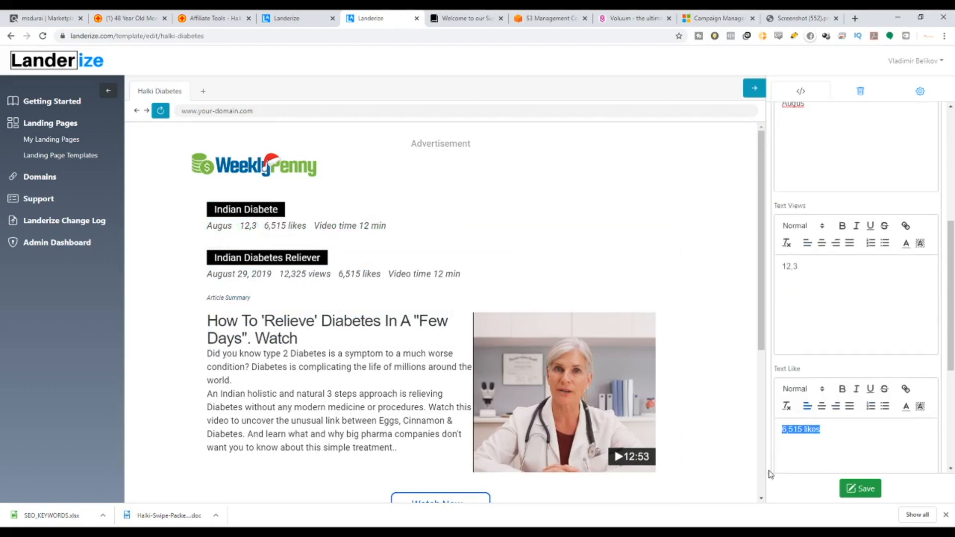
pyautogui.press('BackSpace')
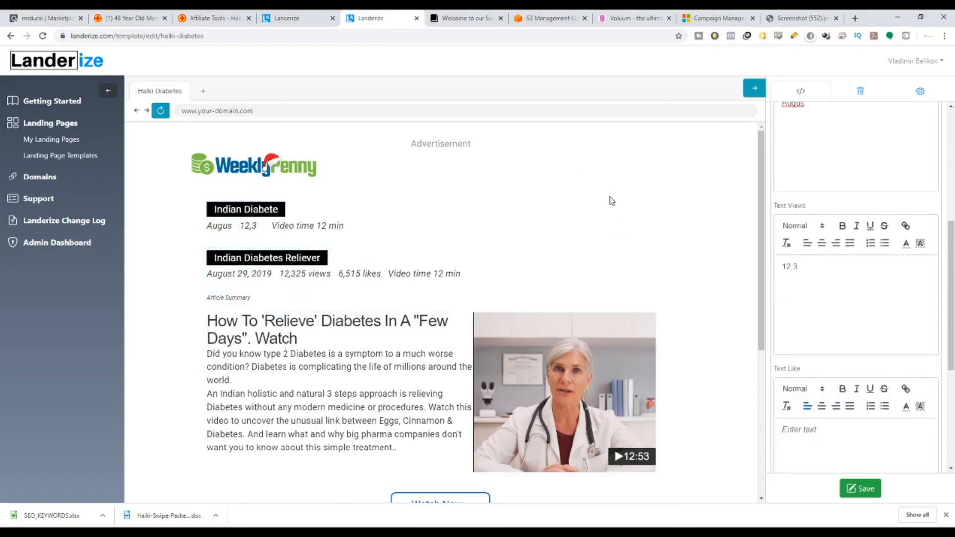
pyautogui.click(615, 196)
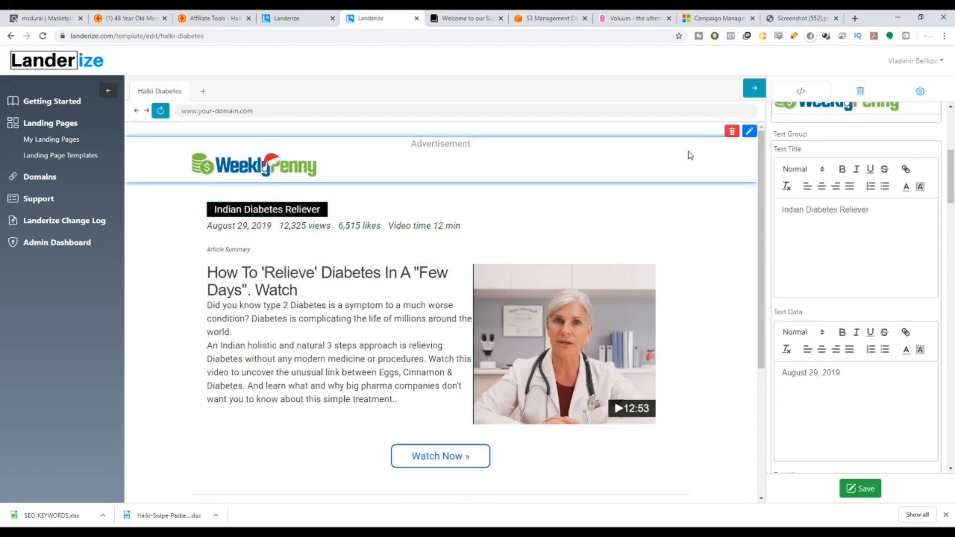
# Underline the header's Advertisement text and set it to Heading 6.
pyautogui.click(749, 131)
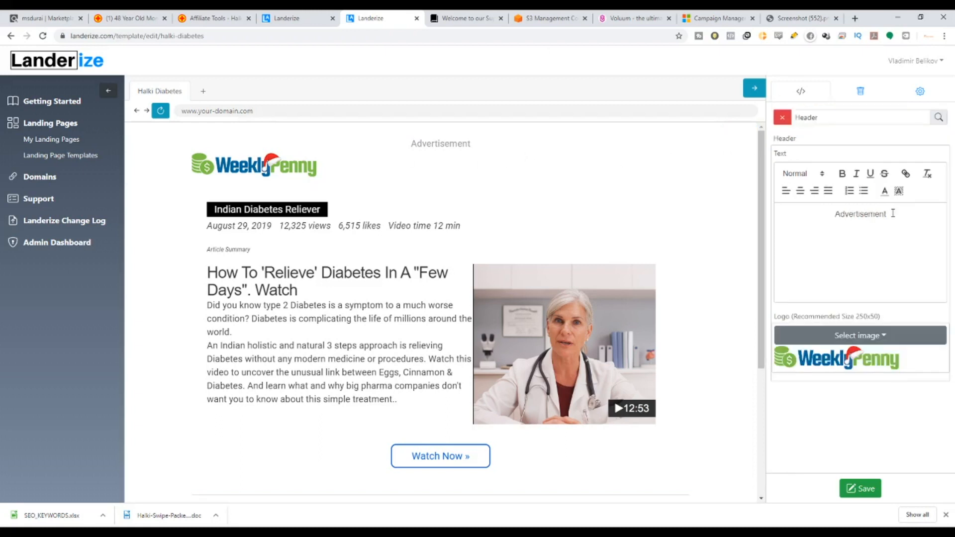
pyautogui.moveTo(893, 213); pyautogui.dragTo(829, 214)
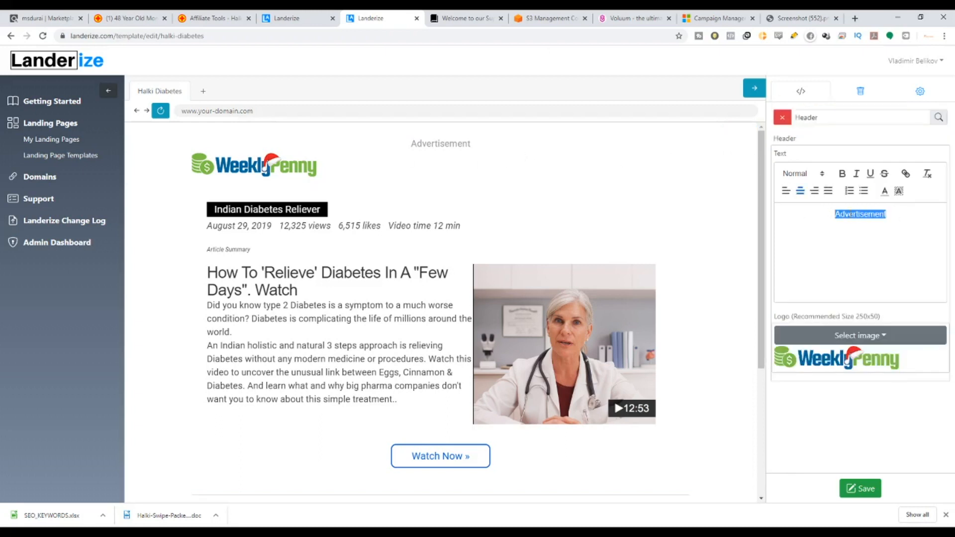
pyautogui.click(869, 175)
pyautogui.click(818, 174)
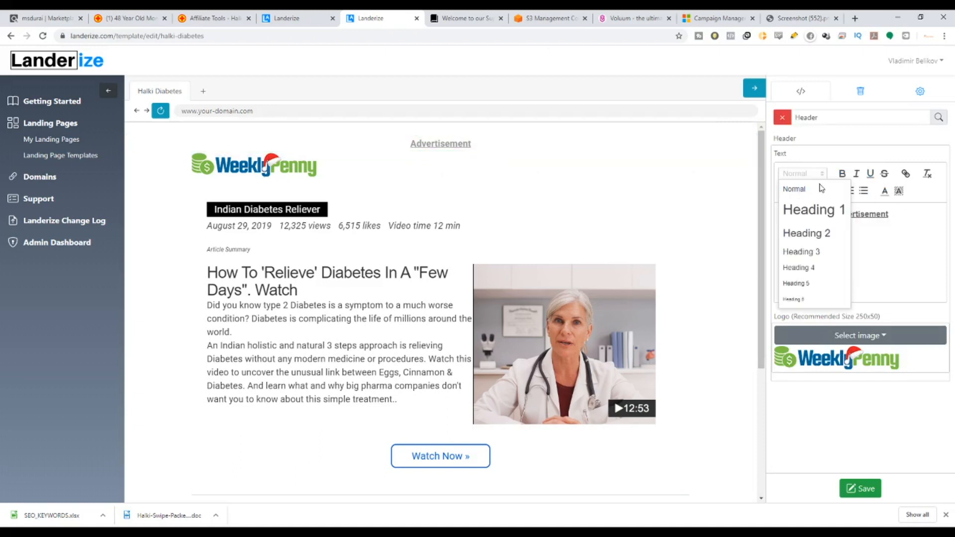
pyautogui.click(793, 299)
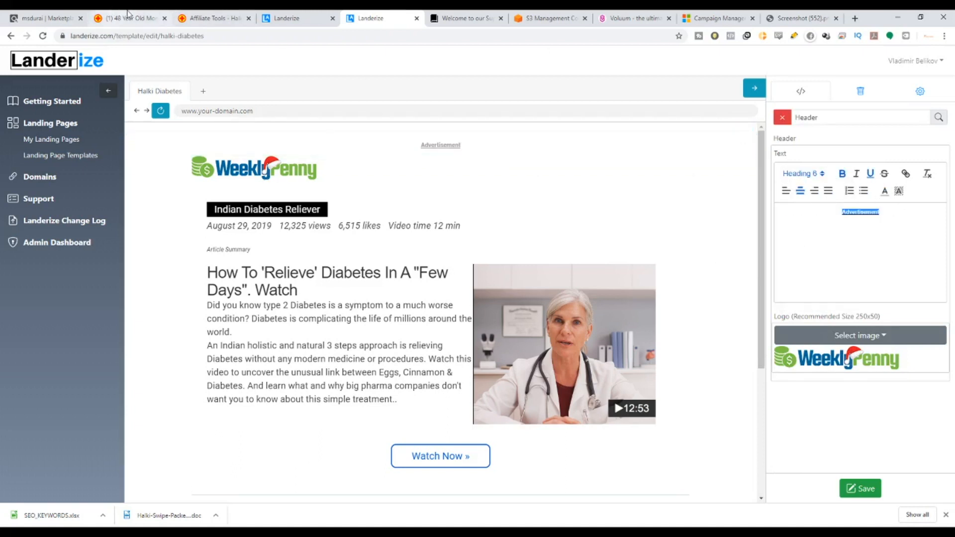
# Check the Halki affiliate tools and sales page tabs, then return to the editor.
pyautogui.click(211, 18)
pyautogui.click(130, 18)
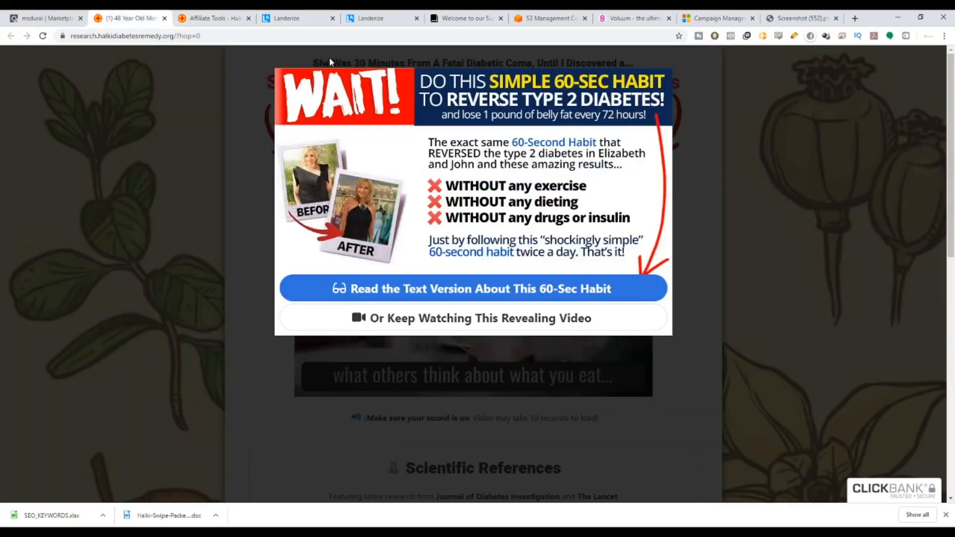
pyautogui.click(371, 15)
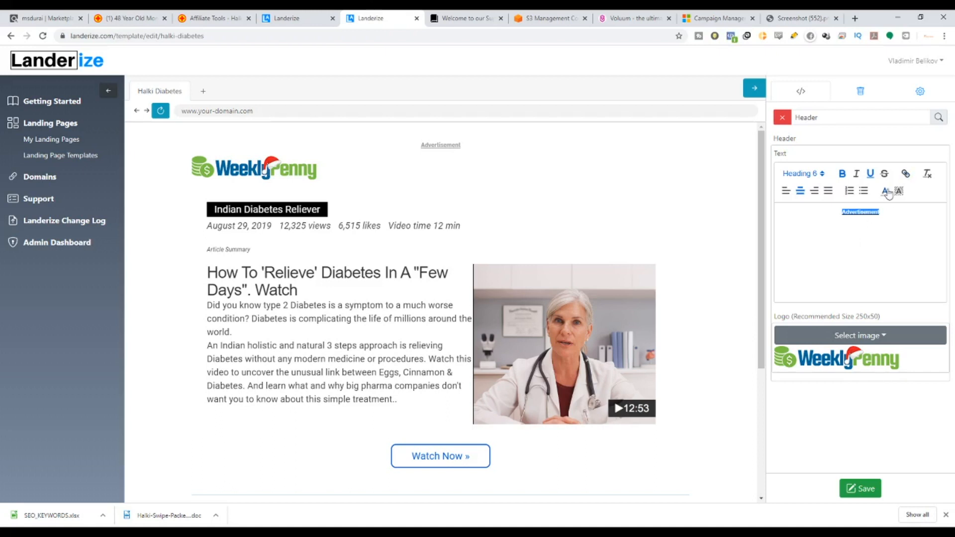
# Clear the element filter and set a first near-black-to-blue page background colour.
pyautogui.click(782, 118)
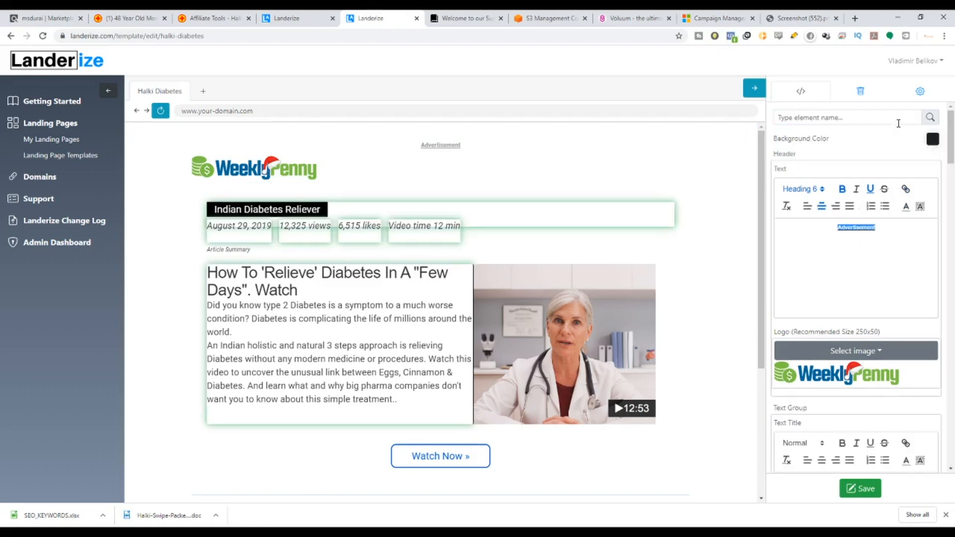
pyautogui.click(933, 140)
pyautogui.click(779, 225)
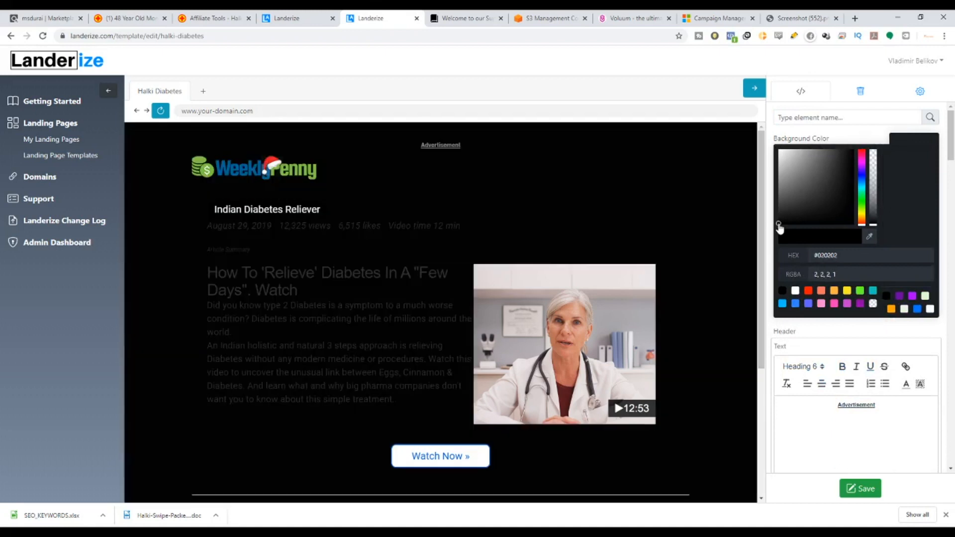
pyautogui.moveTo(779, 226); pyautogui.dragTo(866, 183)
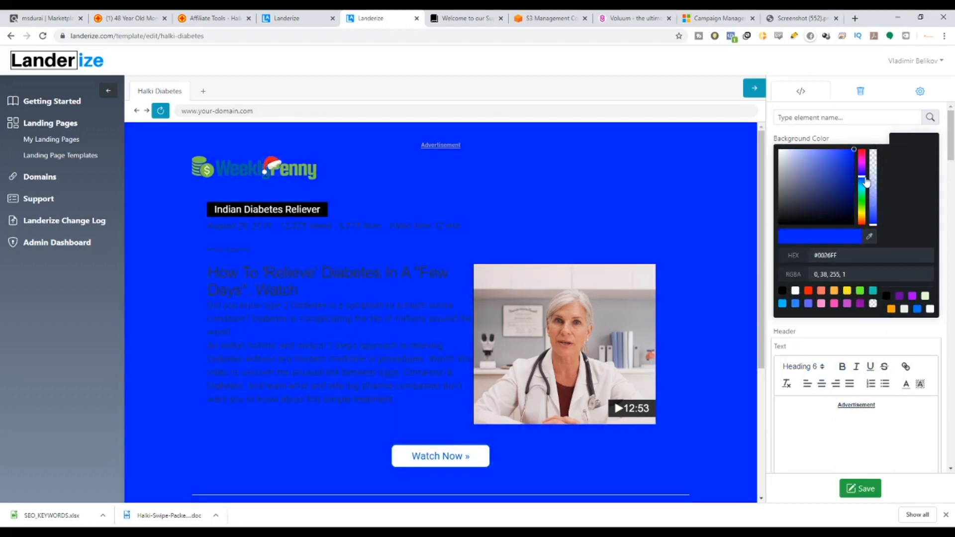
pyautogui.click(281, 17)
# Refine the page background to blue #004FAB and select the Advertisement header text.
pyautogui.click(242, 17)
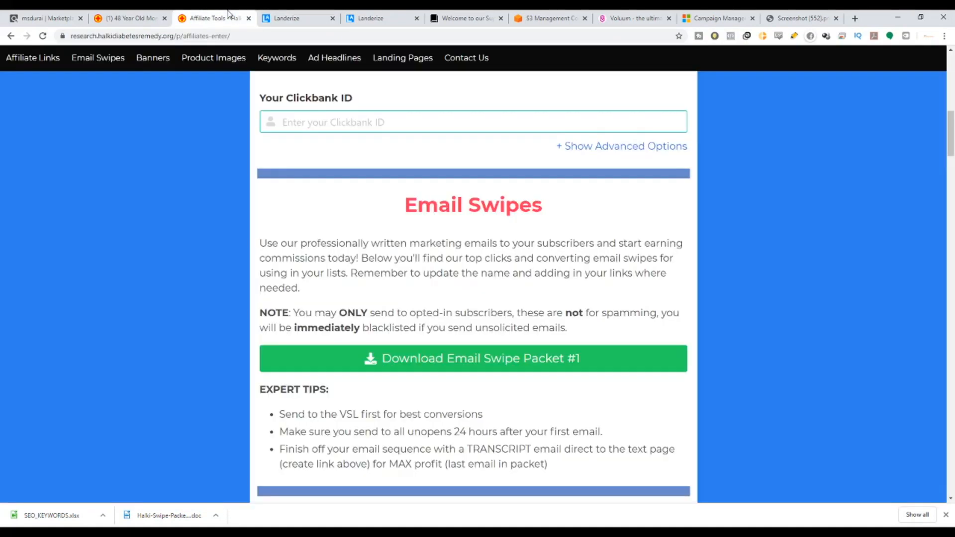
pyautogui.click(387, 15)
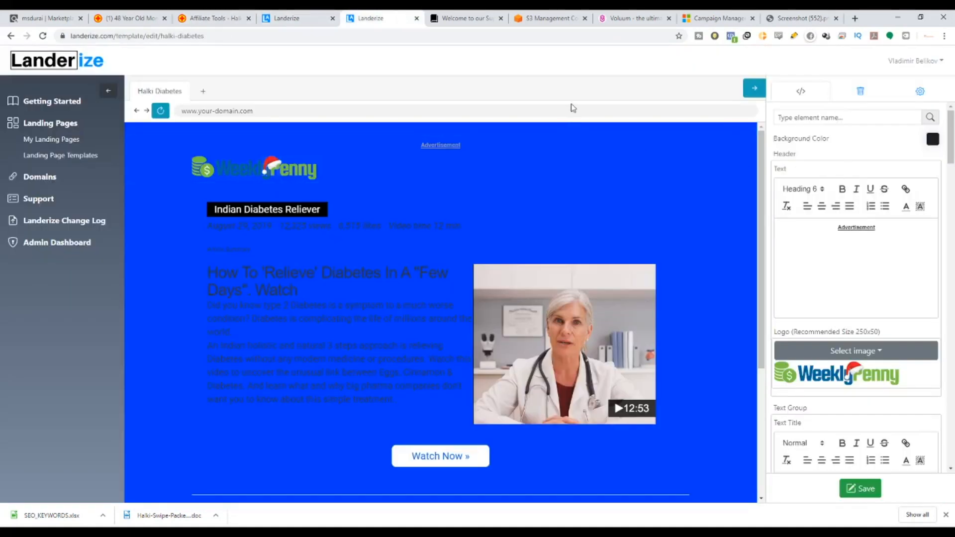
pyautogui.click(933, 140)
pyautogui.click(864, 179)
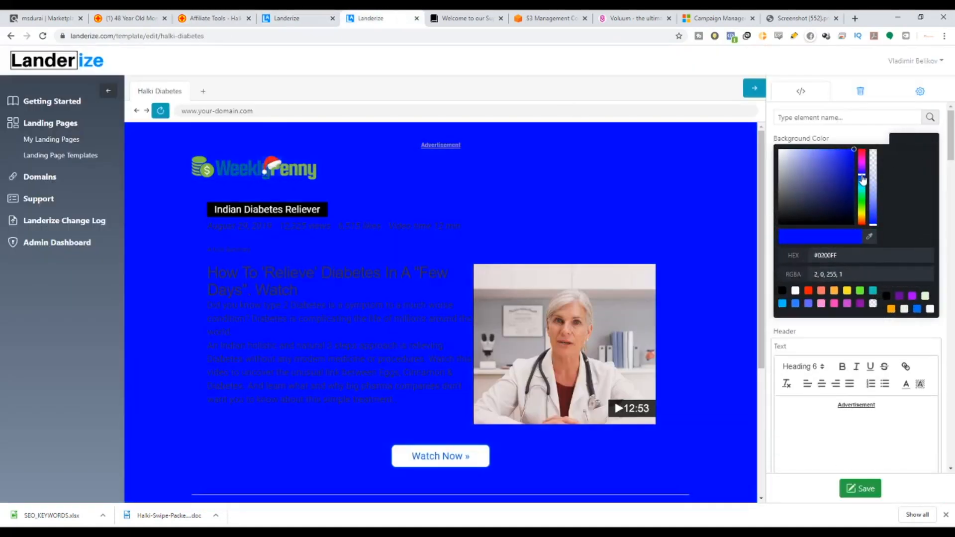
pyautogui.moveTo(864, 179); pyautogui.dragTo(867, 185)
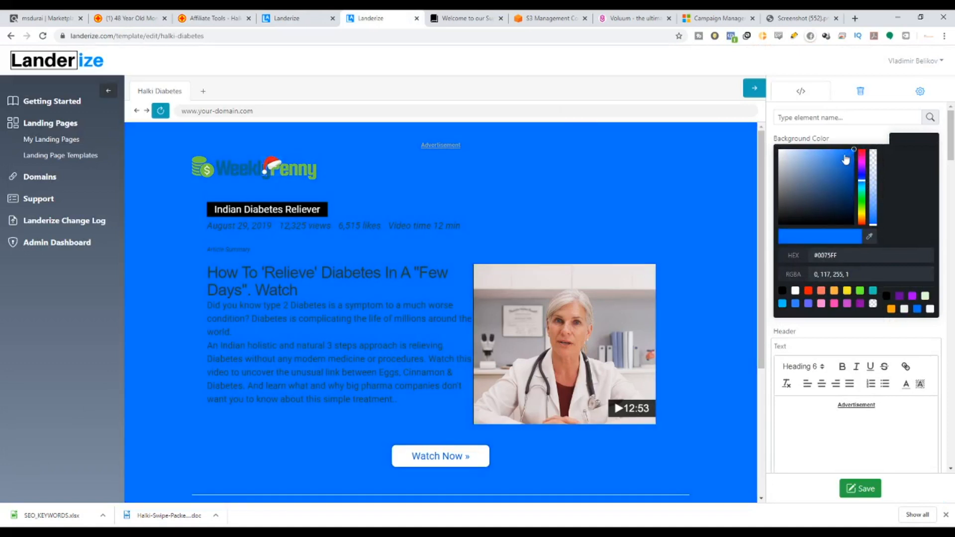
pyautogui.moveTo(848, 158); pyautogui.dragTo(856, 177)
pyautogui.moveTo(894, 234); pyautogui.dragTo(835, 228)
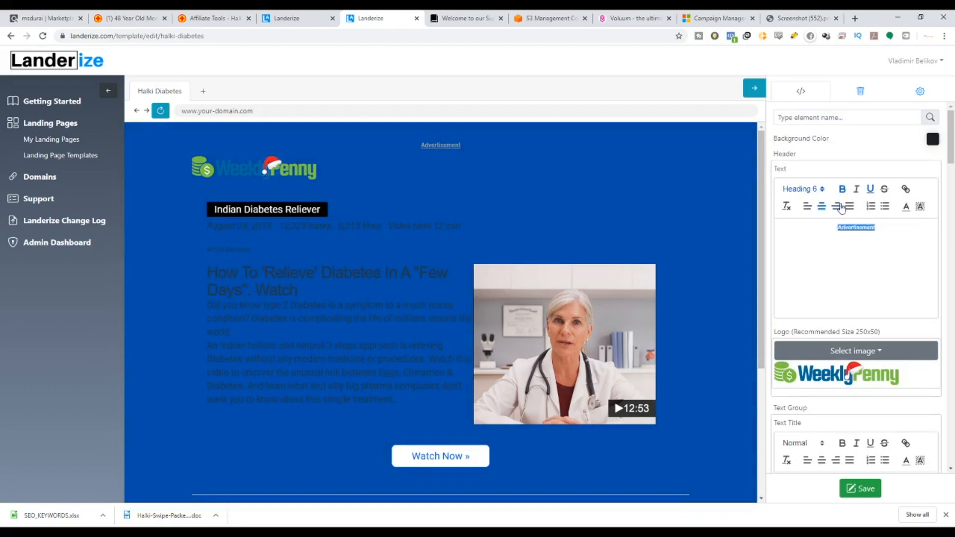
# Make the Advertisement header text white.
pyautogui.click(906, 206)
pyautogui.click(905, 230)
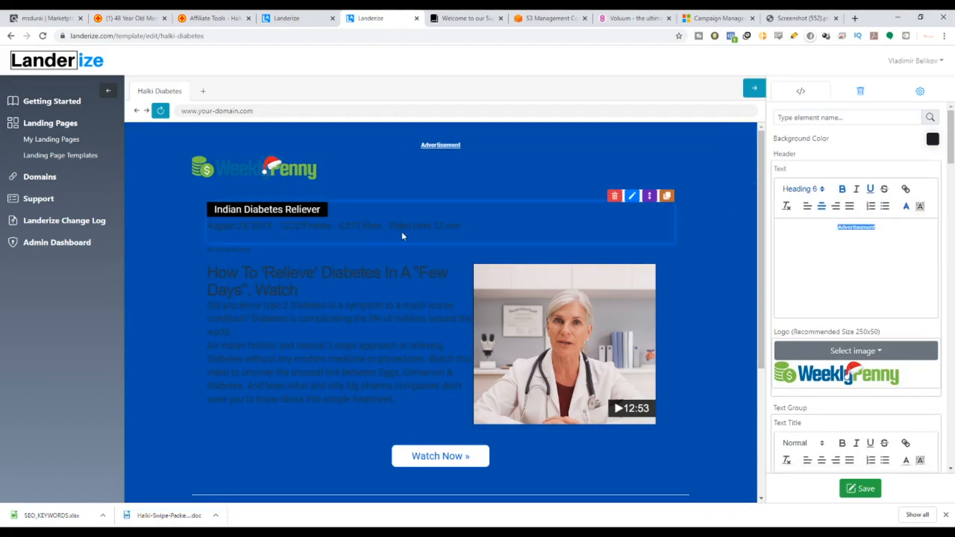
pyautogui.scroll(-4, 433, 274)
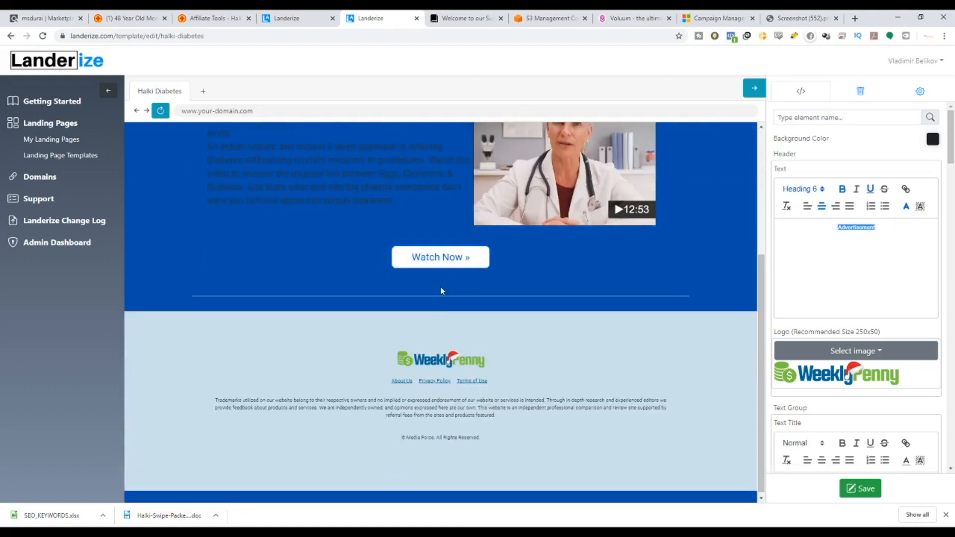
# Note the Logo's recommended 250x50 size and bring up the Header settings.
pyautogui.scroll(4, 495, 390)
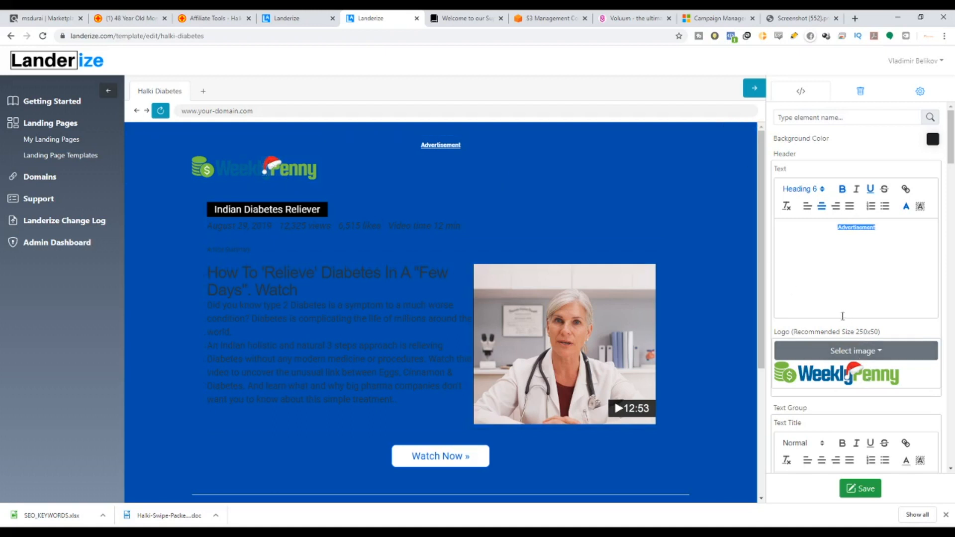
pyautogui.scroll(-1, 841, 298)
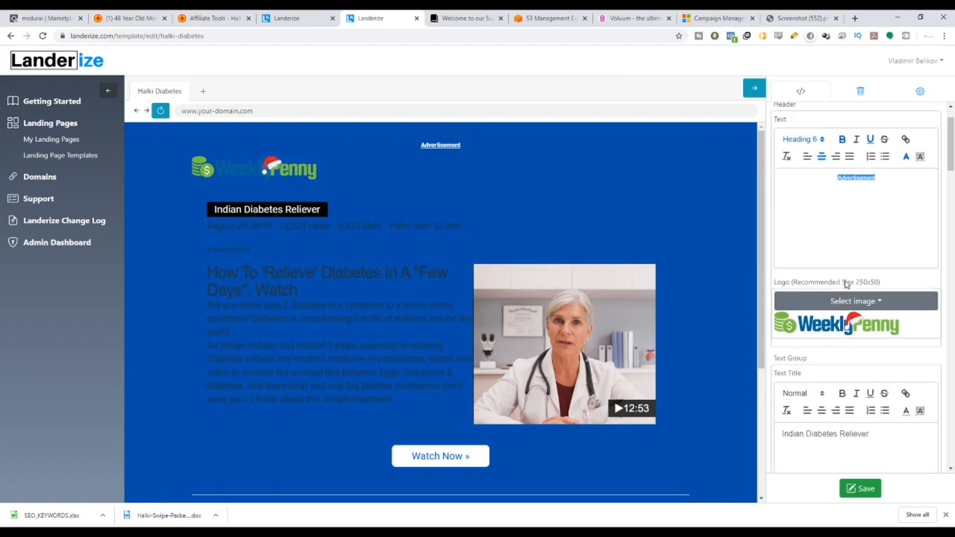
pyautogui.moveTo(856, 283); pyautogui.dragTo(877, 285)
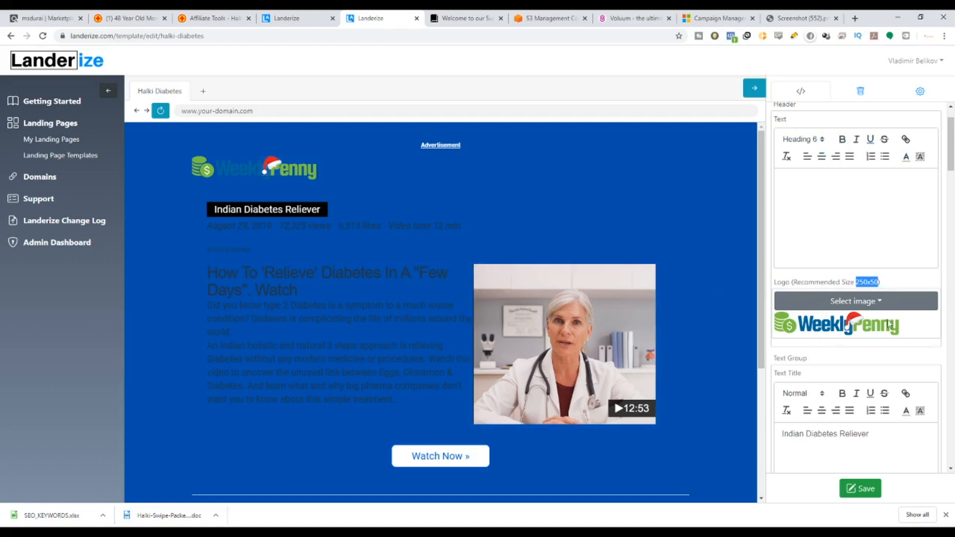
pyautogui.click(747, 132)
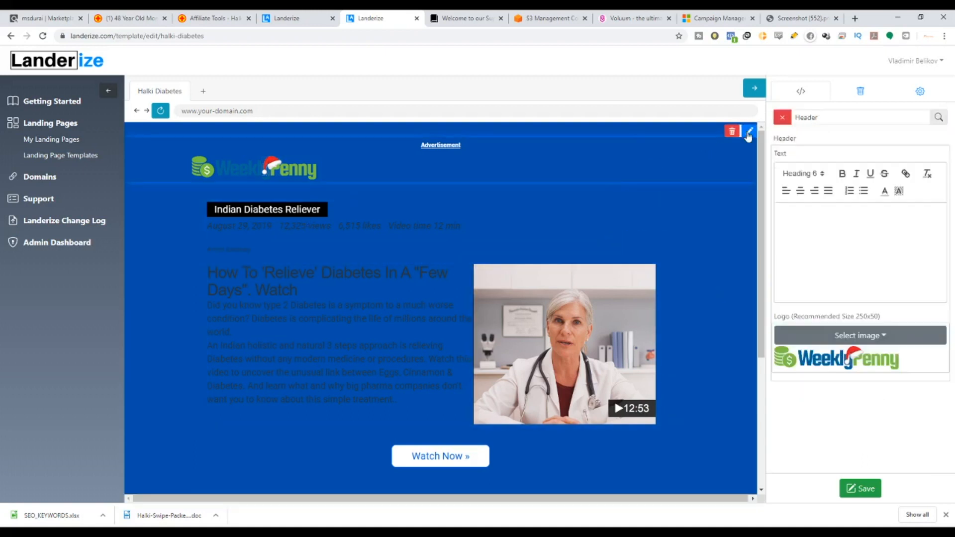
# Go to the Halki affiliate tools Banners section and look through the banners and product images.
pyautogui.click(183, 21)
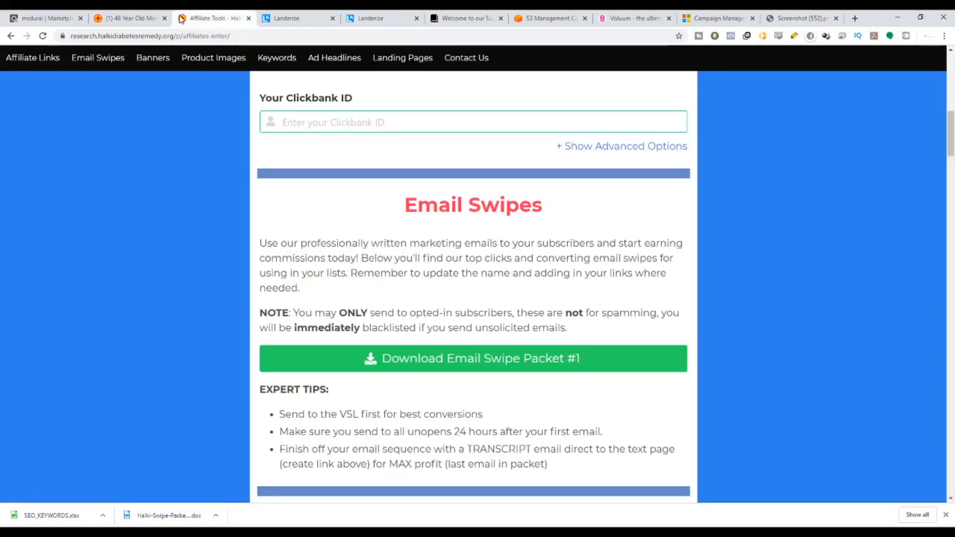
pyautogui.click(153, 58)
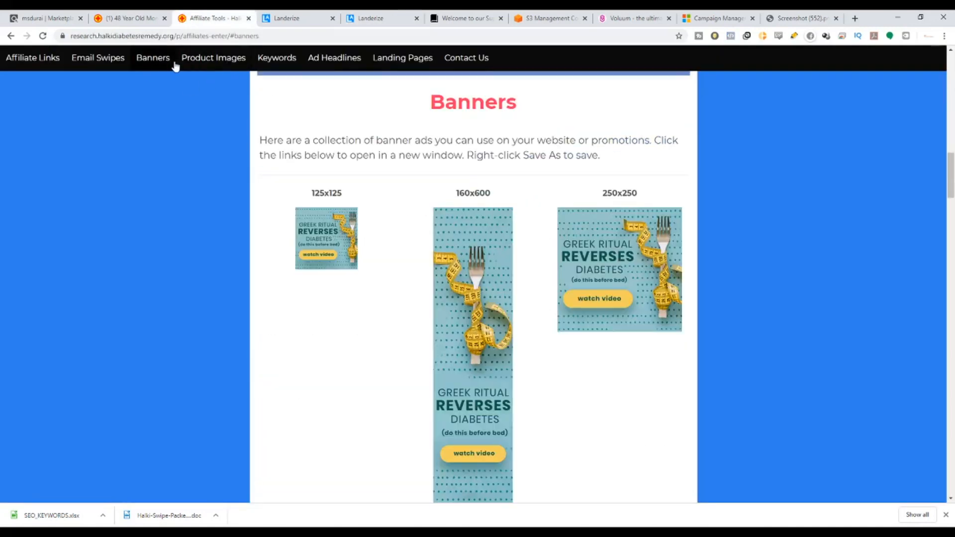
pyautogui.scroll(-15, 335, 286)
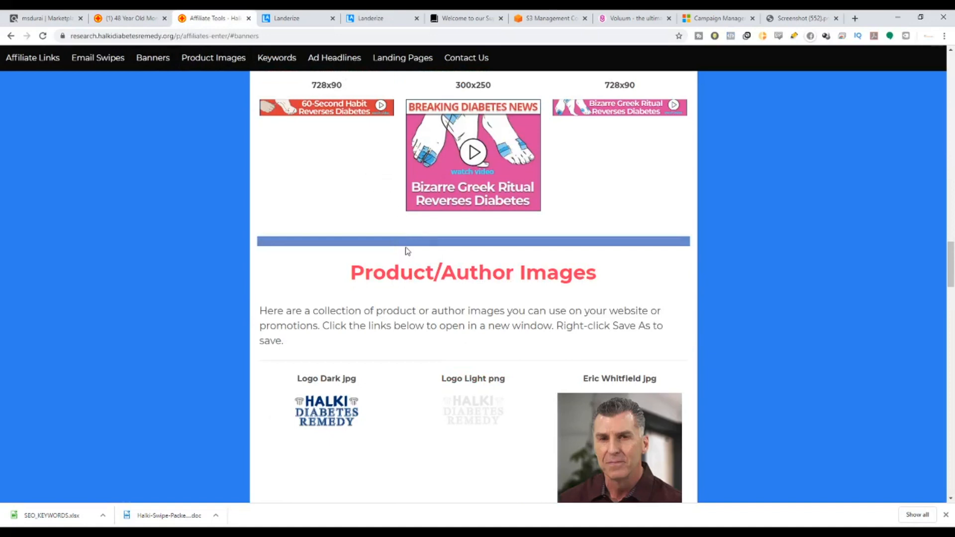
pyautogui.scroll(12, 130, 77)
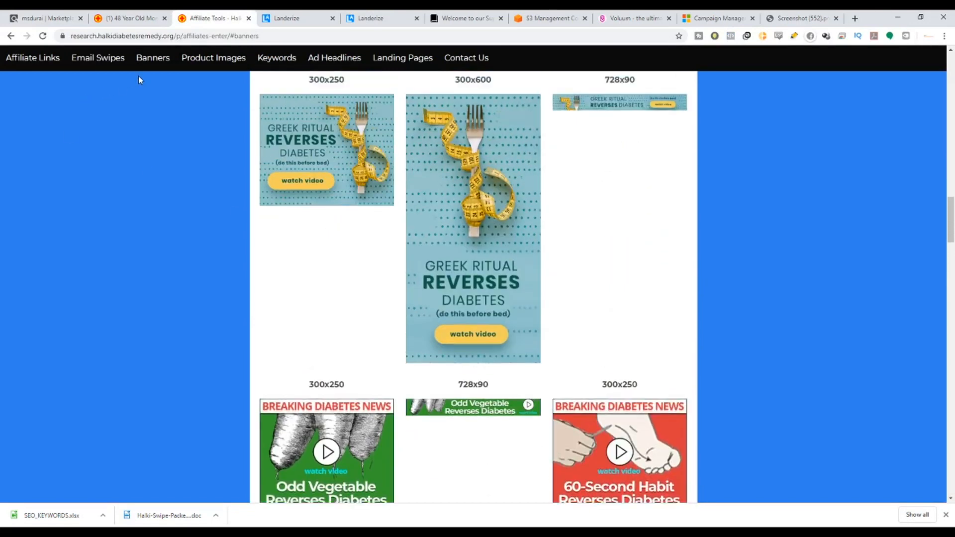
pyautogui.scroll(2, 294, 105)
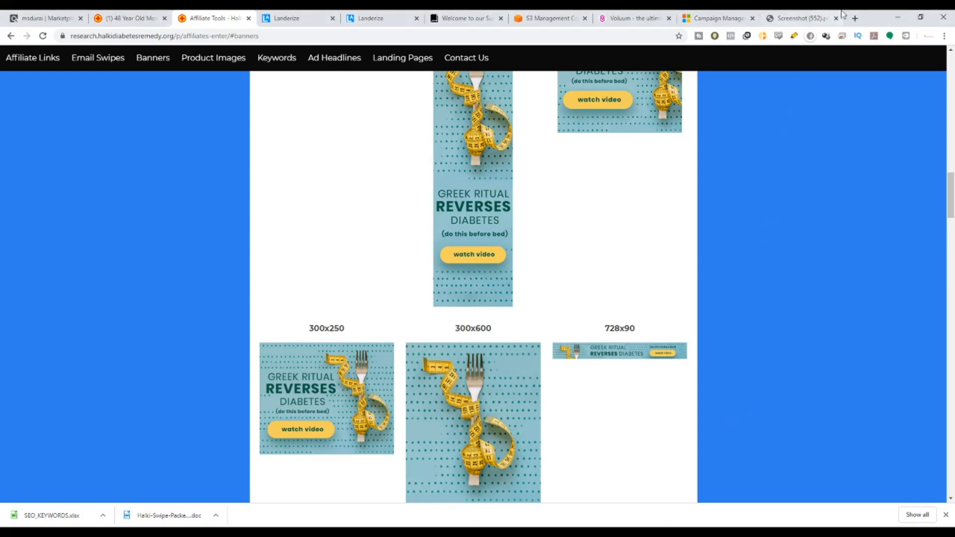
pyautogui.click(860, 19)
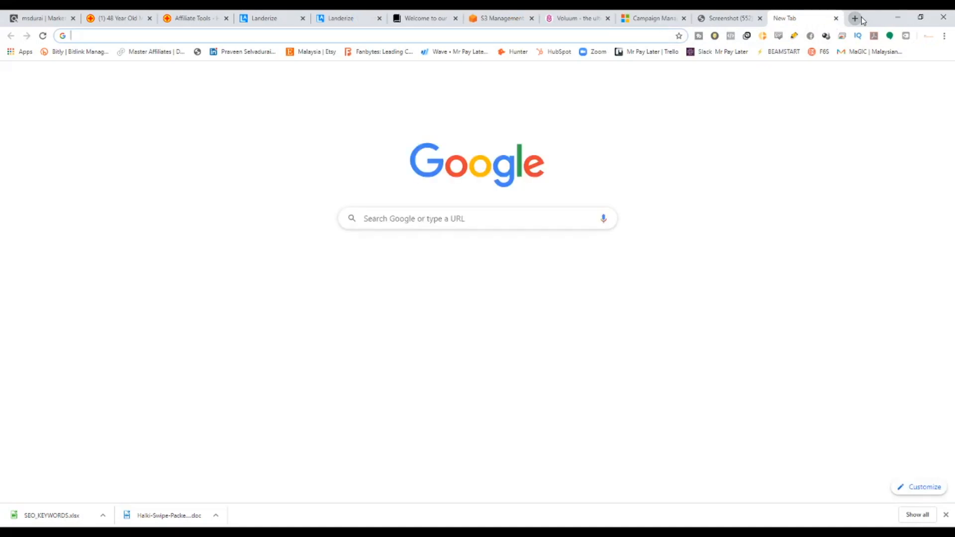
# Search Google Images for 'halki diabetes'.
pyautogui.write('halki d')
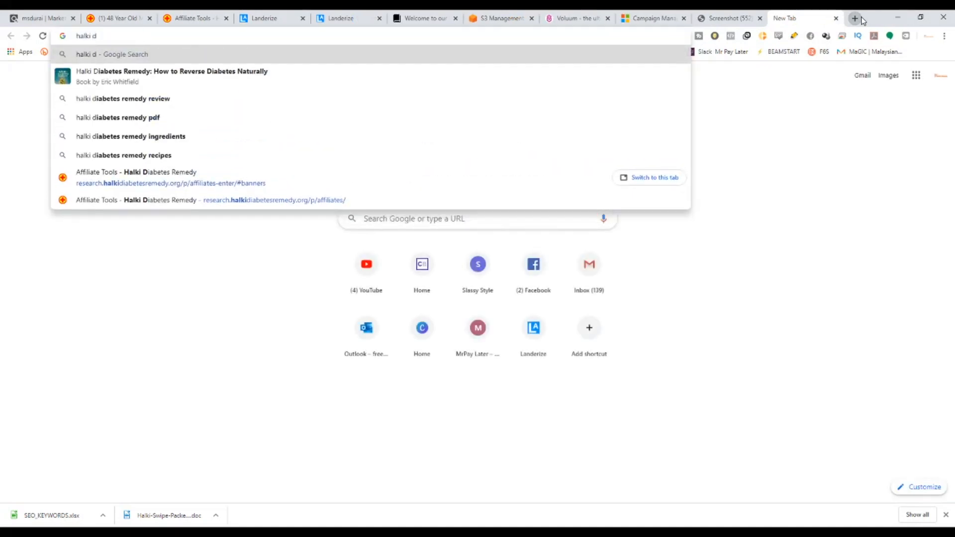
pyautogui.press('Down')
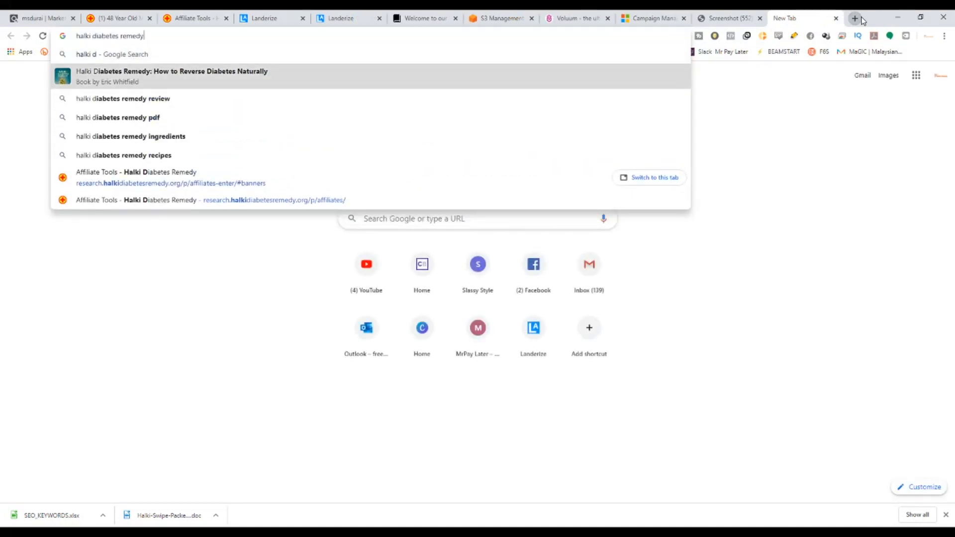
pyautogui.press('Return')
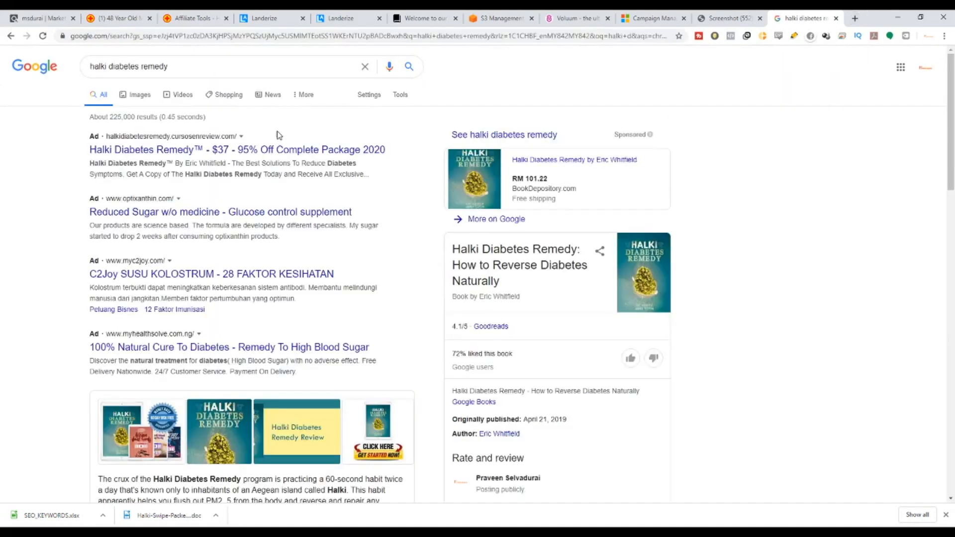
pyautogui.click(140, 94)
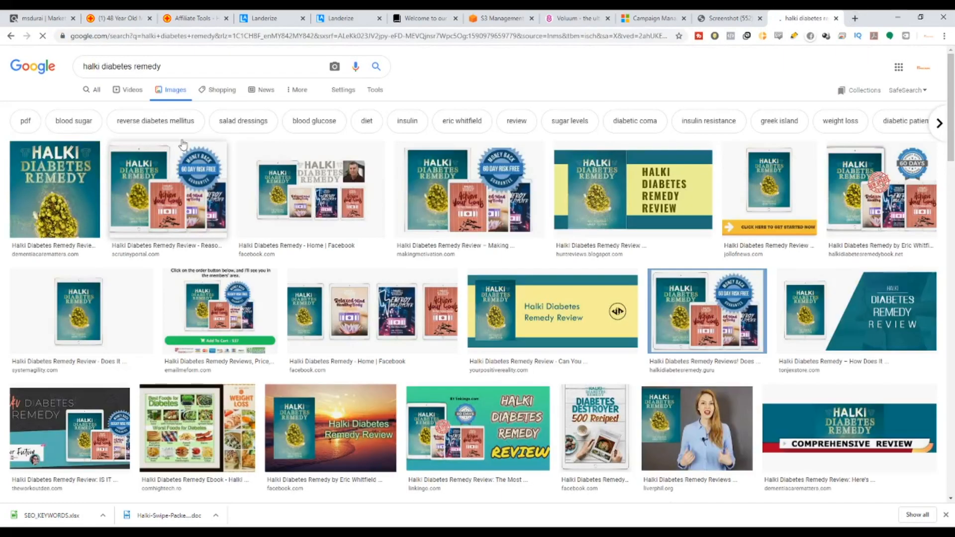
pyautogui.moveTo(180, 67); pyautogui.dragTo(141, 64)
pyautogui.press('BackSpace')
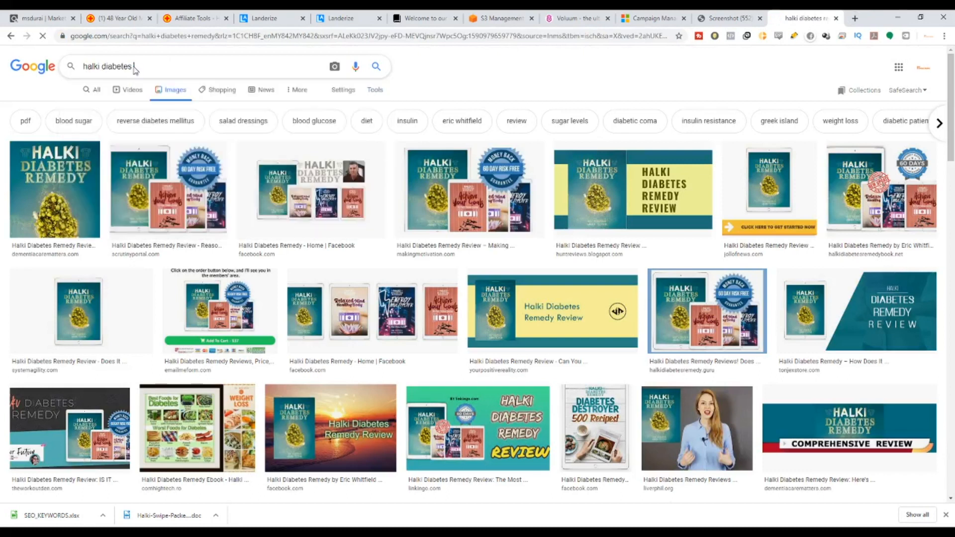
pyautogui.press('Return')
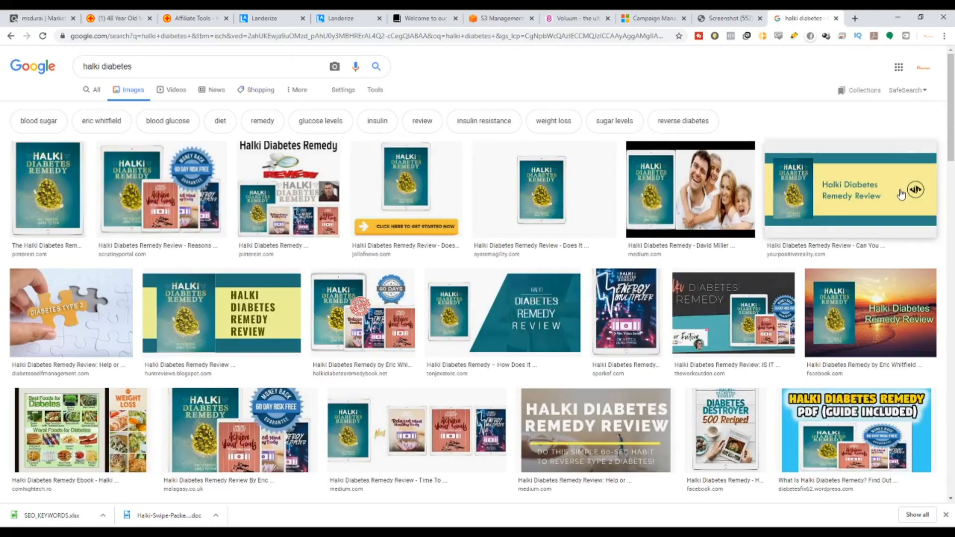
# Find the HALKI DIABETES REMEDY logo as unnamed.jpg, then return to Landerize's header logo choices.
pyautogui.click(851, 190)
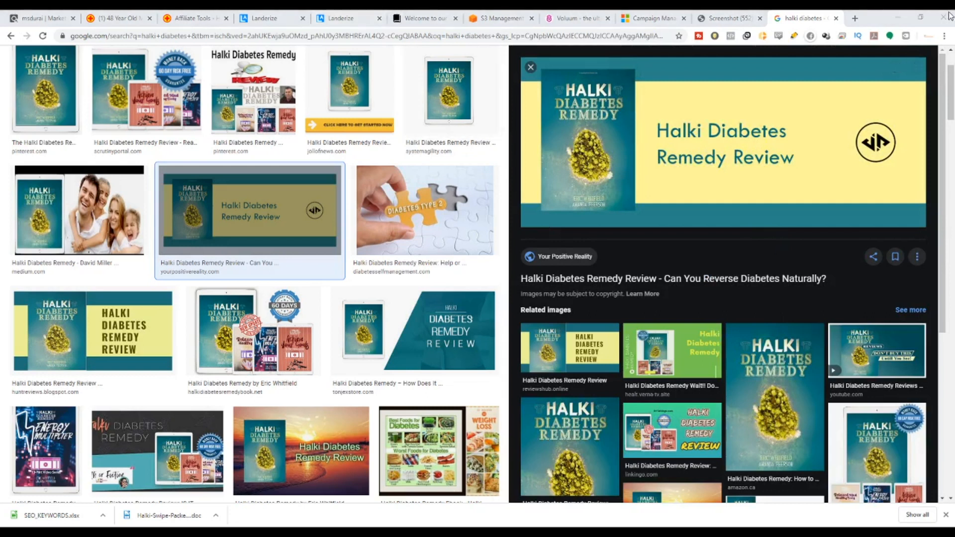
pyautogui.scroll(-5, 232, 304)
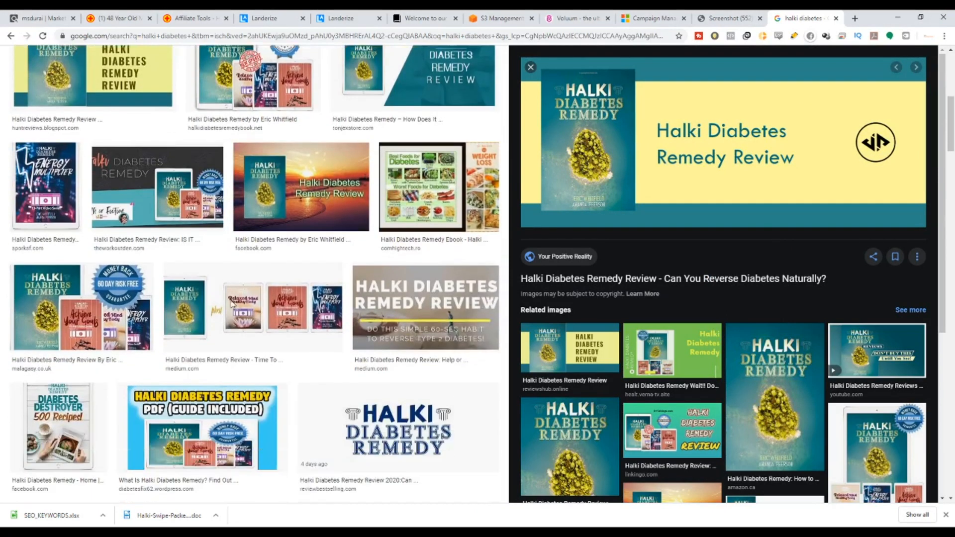
pyautogui.scroll(-1, 230, 305)
pyautogui.scroll(3, 231, 305)
pyautogui.scroll(-3, 477, 413)
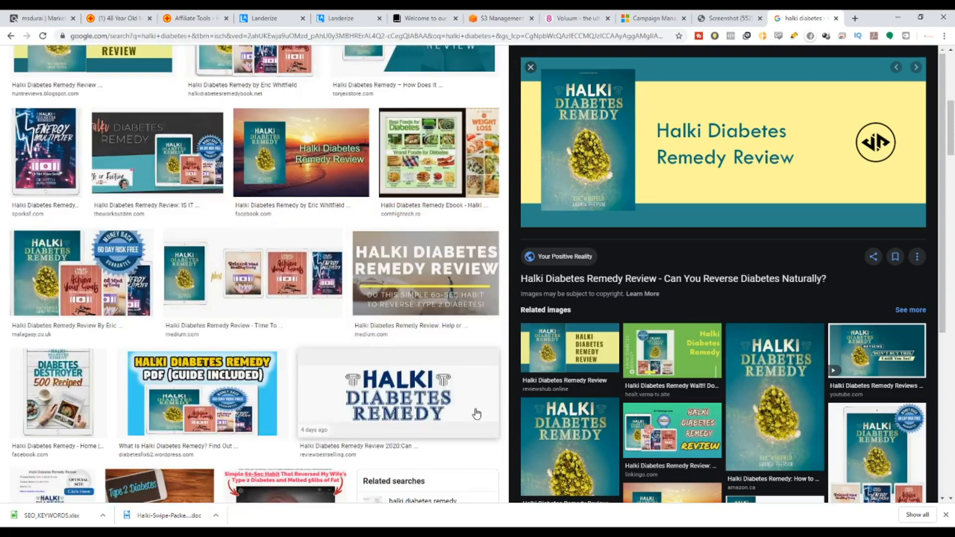
pyautogui.click(477, 414)
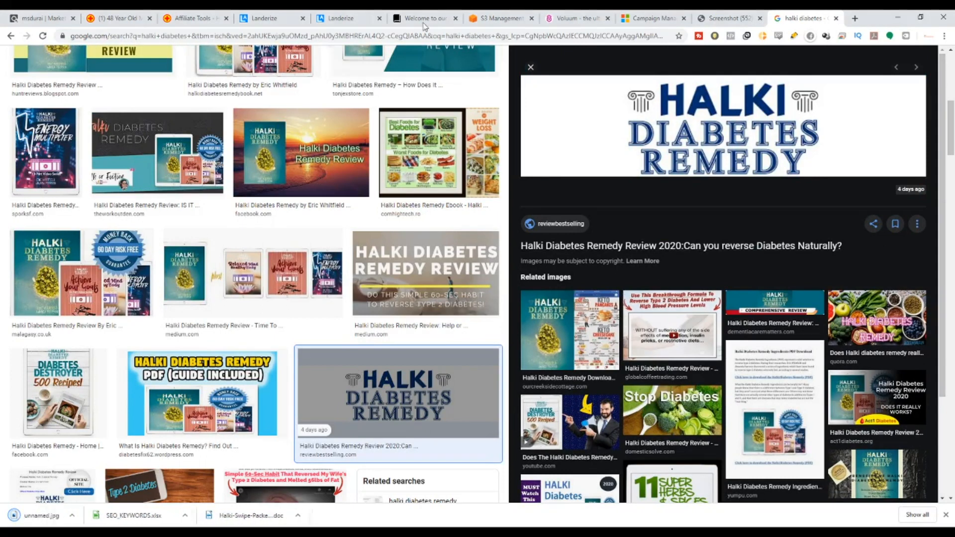
pyautogui.click(344, 18)
pyautogui.click(895, 334)
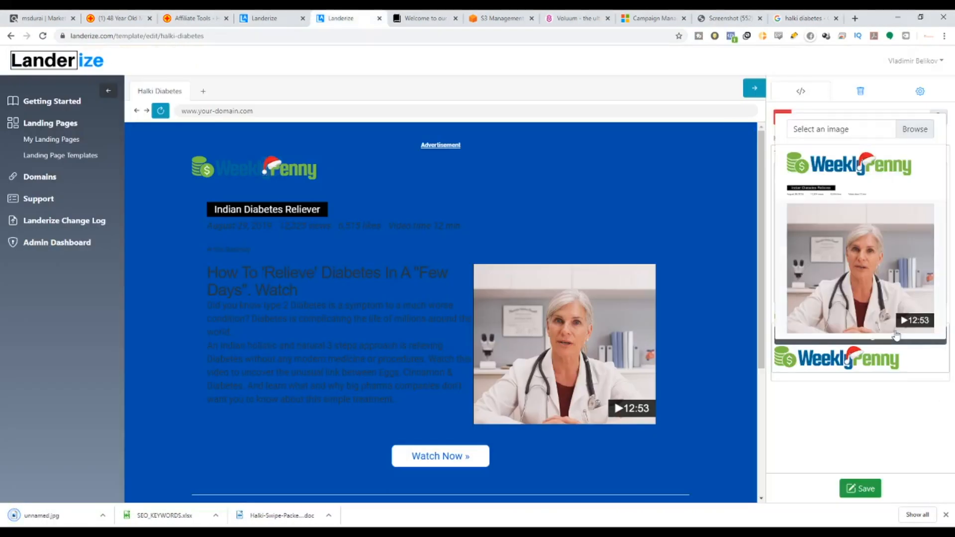
# Upload unnamed.jpg as the header logo, replacing the WeeklyPenny logo.
pyautogui.click(917, 130)
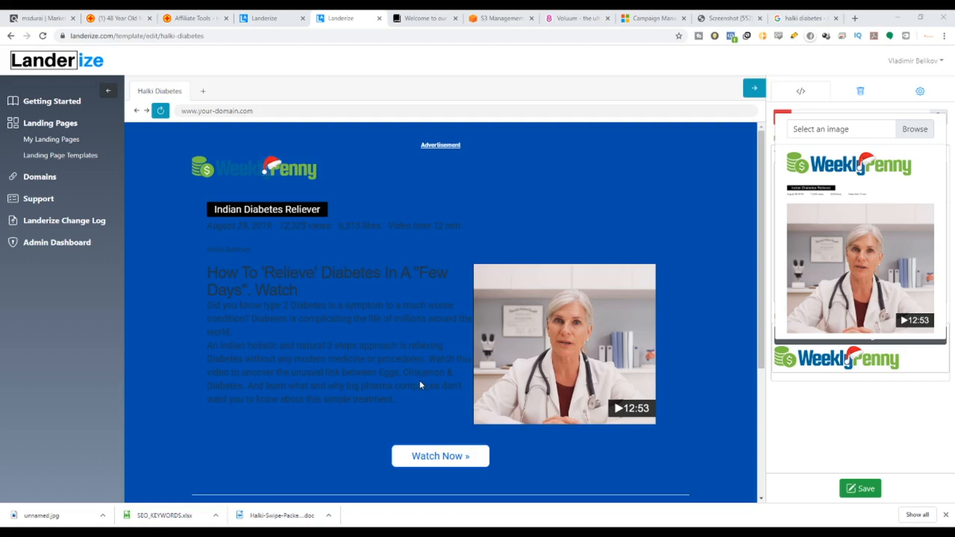
pyautogui.click(679, 415)
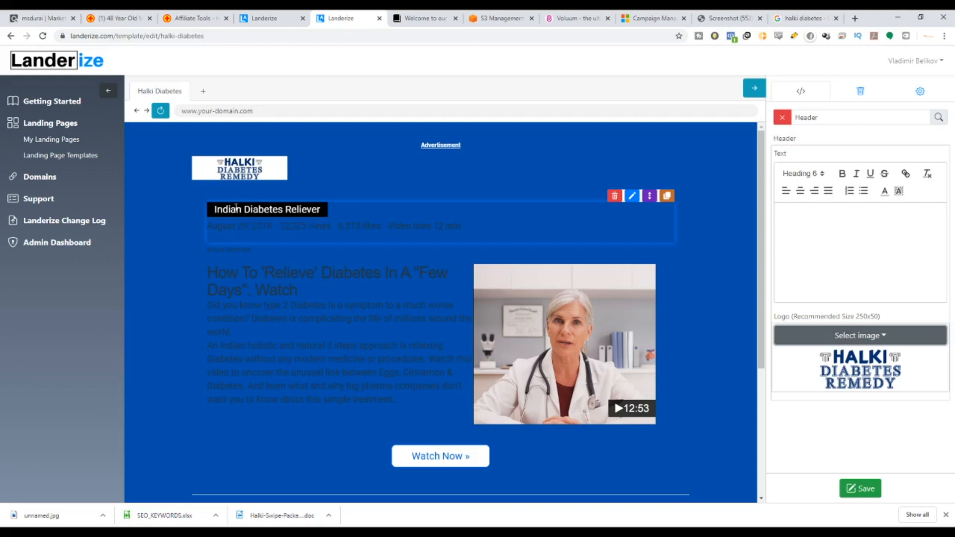
pyautogui.moveTo(236, 208); pyautogui.dragTo(322, 209)
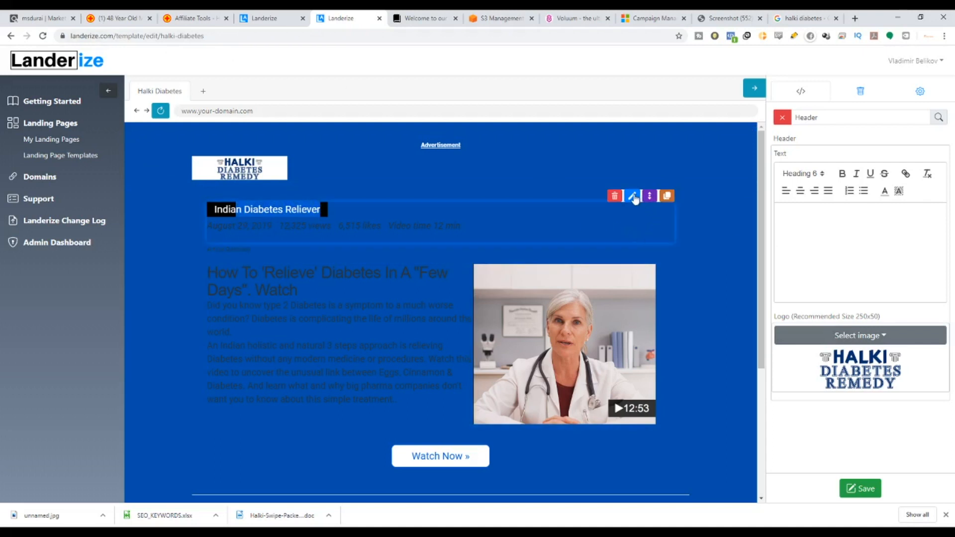
# Delete the word 'Indian' from the post title.
pyautogui.click(634, 197)
pyautogui.moveTo(807, 214); pyautogui.dragTo(773, 219)
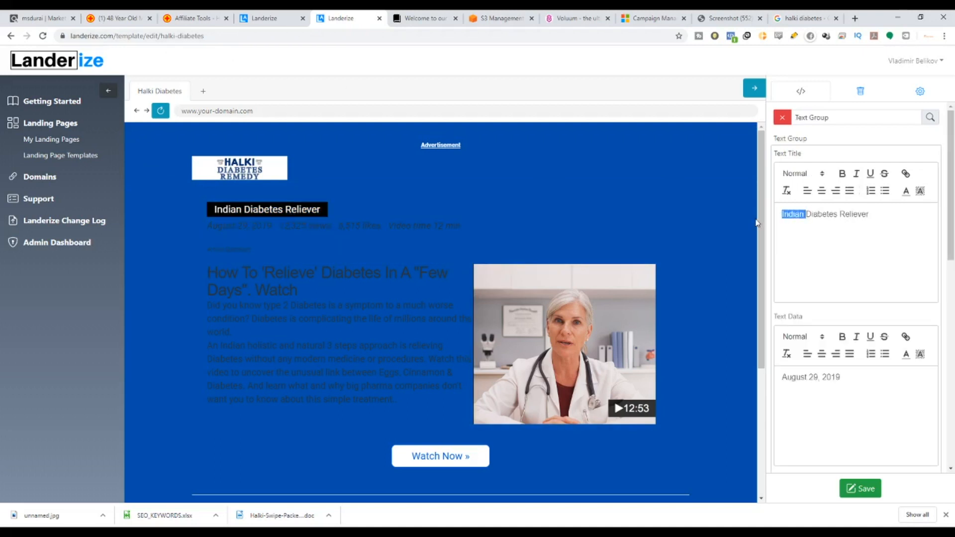
pyautogui.press('BackSpace')
# Change the font colour and background colour of the date August 29, 2019.
pyautogui.moveTo(854, 387); pyautogui.dragTo(841, 366)
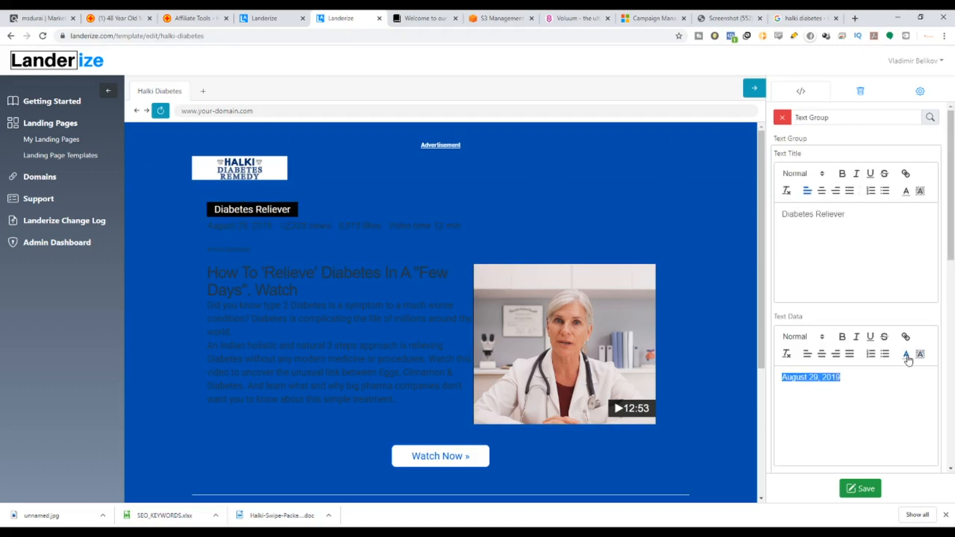
pyautogui.click(906, 354)
pyautogui.click(906, 367)
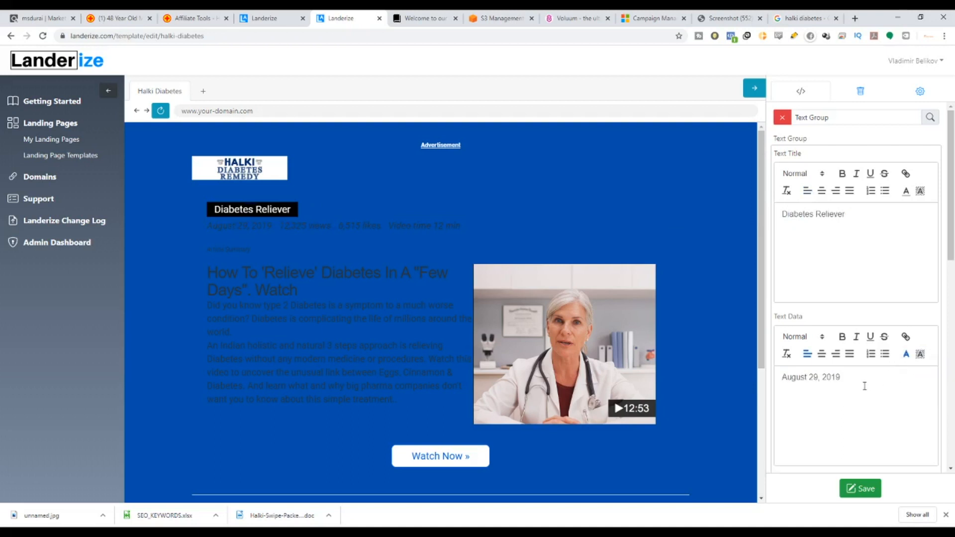
pyautogui.moveTo(864, 387); pyautogui.dragTo(763, 381)
pyautogui.click(907, 355)
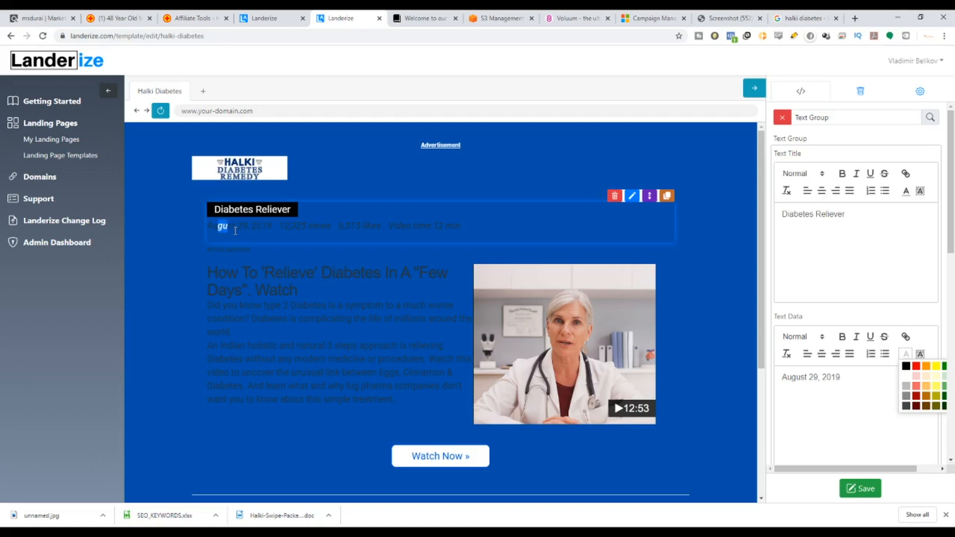
pyautogui.moveTo(235, 231); pyautogui.dragTo(315, 228)
pyautogui.click(808, 398)
pyautogui.scroll(-4, 834, 393)
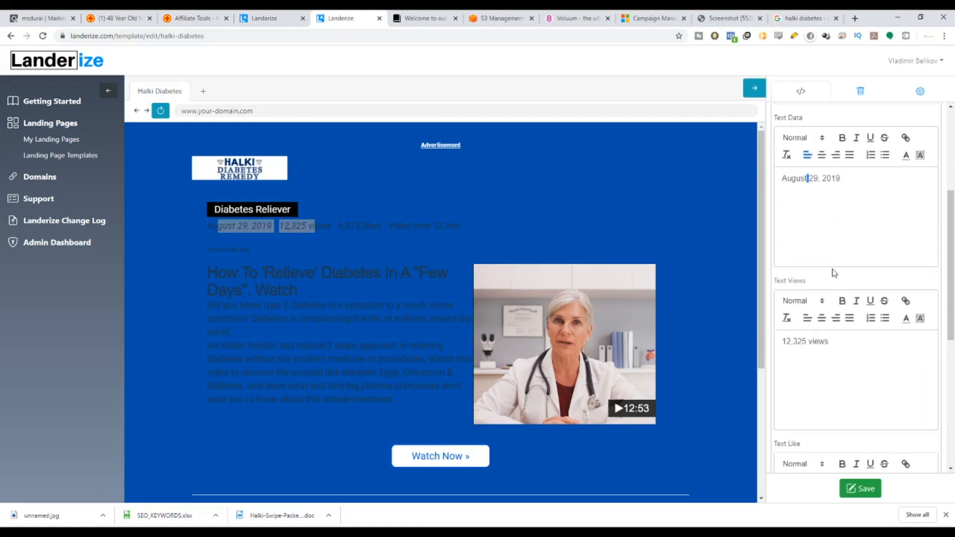
pyautogui.moveTo(848, 183); pyautogui.dragTo(772, 185)
pyautogui.click(918, 155)
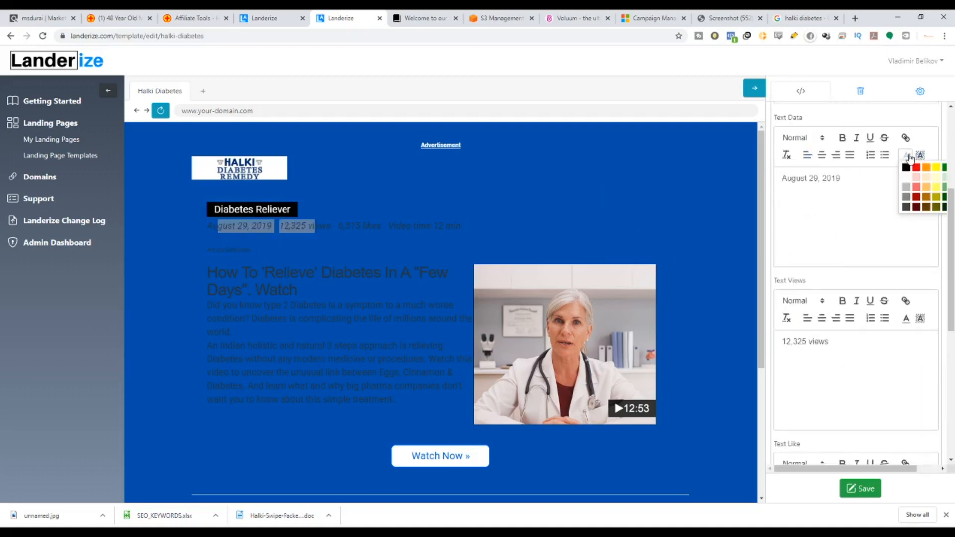
pyautogui.click(908, 179)
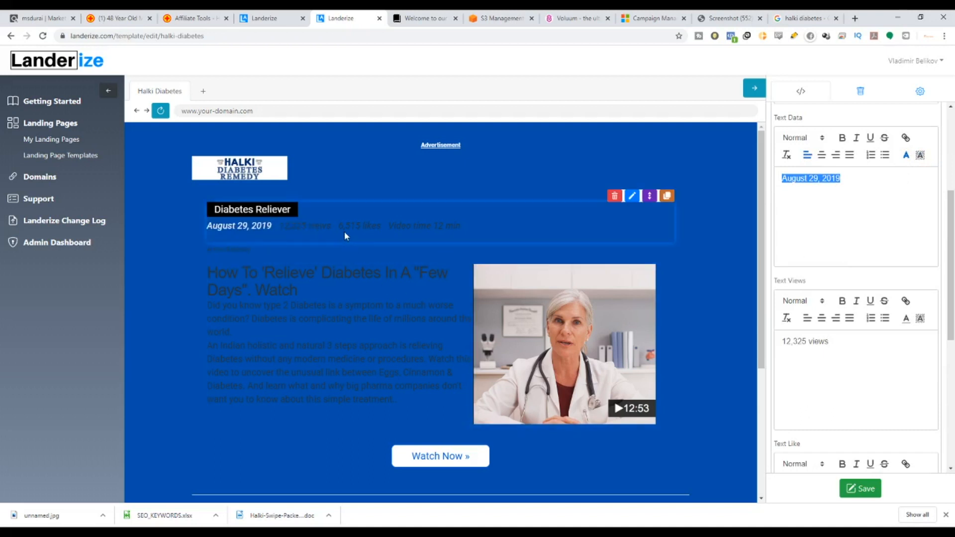
# Make the views count text white and recolour the likes count.
pyautogui.tripleClick(843, 351)
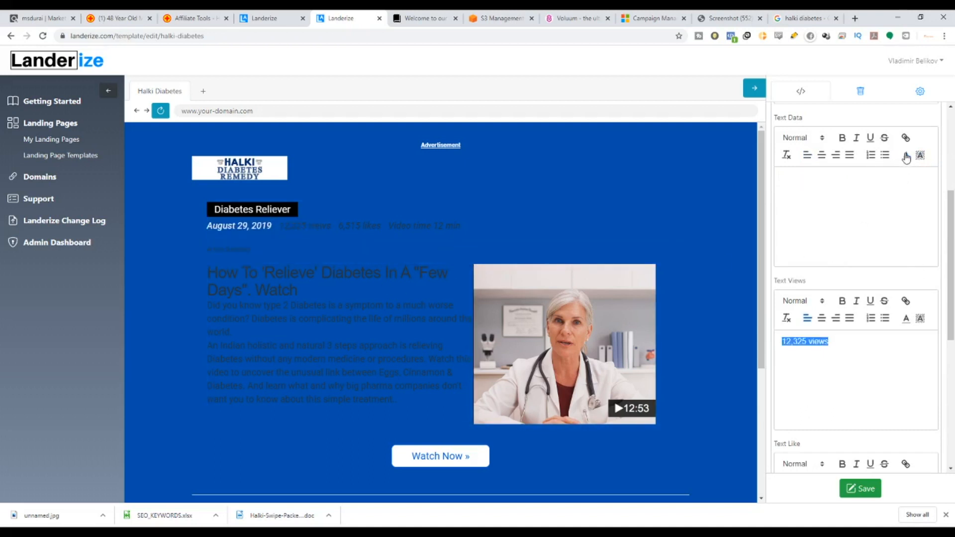
pyautogui.click(915, 321)
pyautogui.click(907, 343)
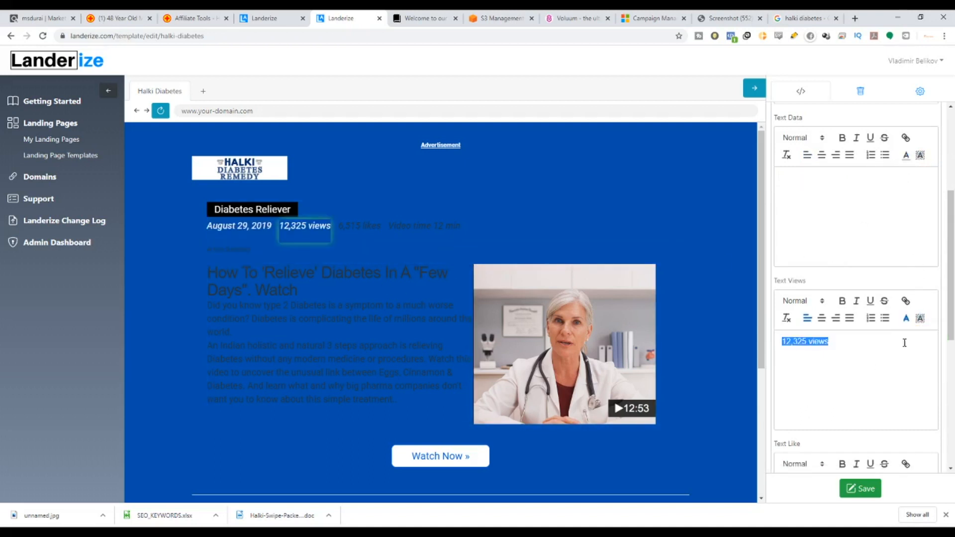
pyautogui.scroll(-2, 873, 374)
pyautogui.moveTo(842, 419); pyautogui.dragTo(754, 406)
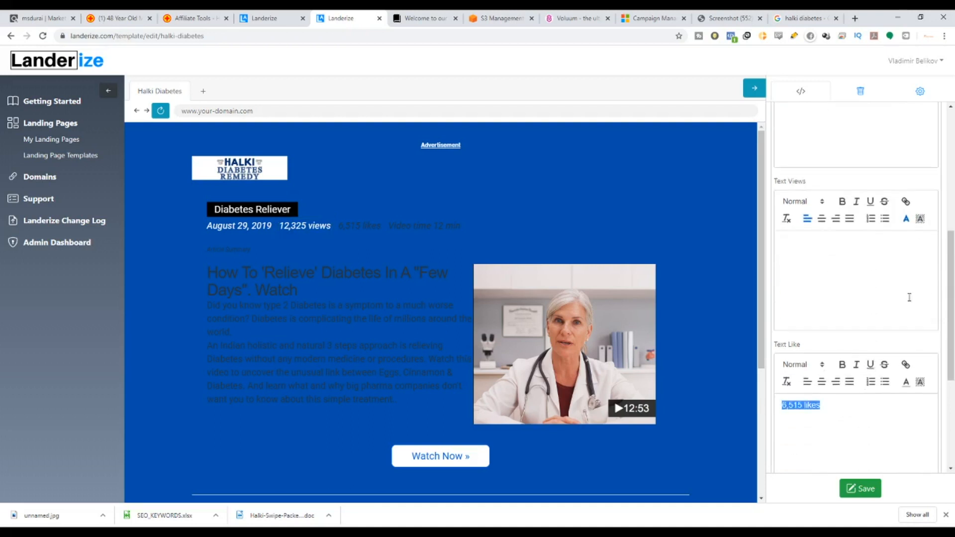
pyautogui.click(906, 382)
pyautogui.click(898, 405)
pyautogui.scroll(-4, 893, 410)
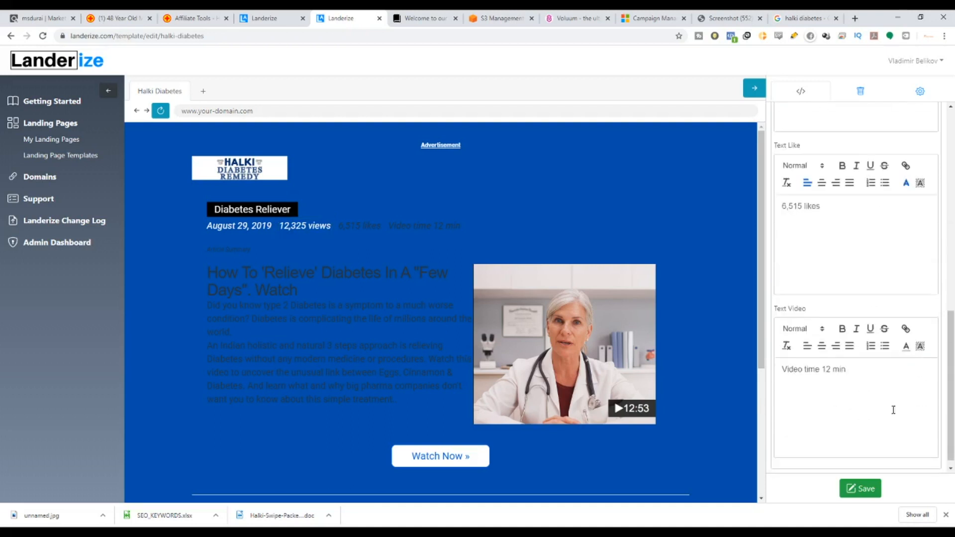
# Set the whole likes count text to white.
pyautogui.moveTo(834, 215); pyautogui.dragTo(756, 219)
pyautogui.click(906, 183)
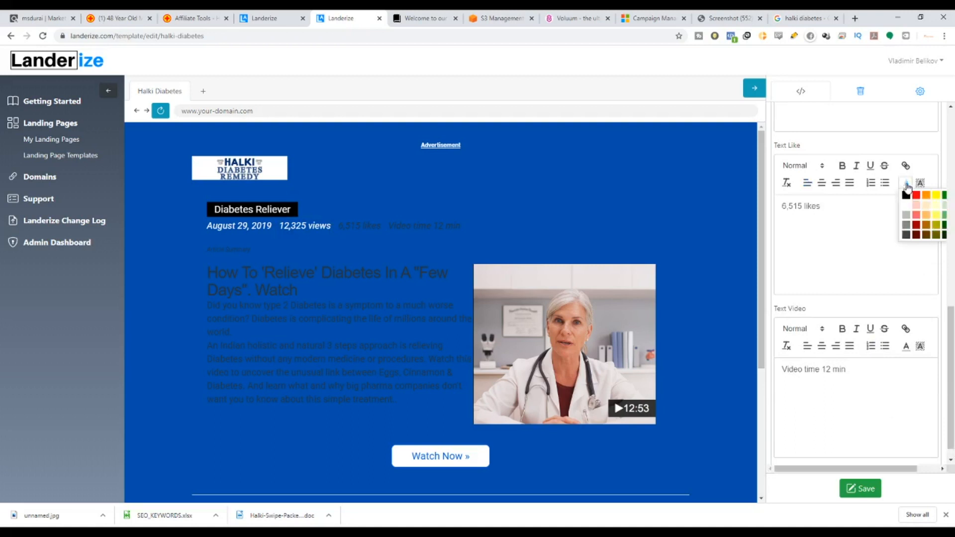
pyautogui.click(909, 208)
pyautogui.moveTo(836, 205); pyautogui.dragTo(777, 206)
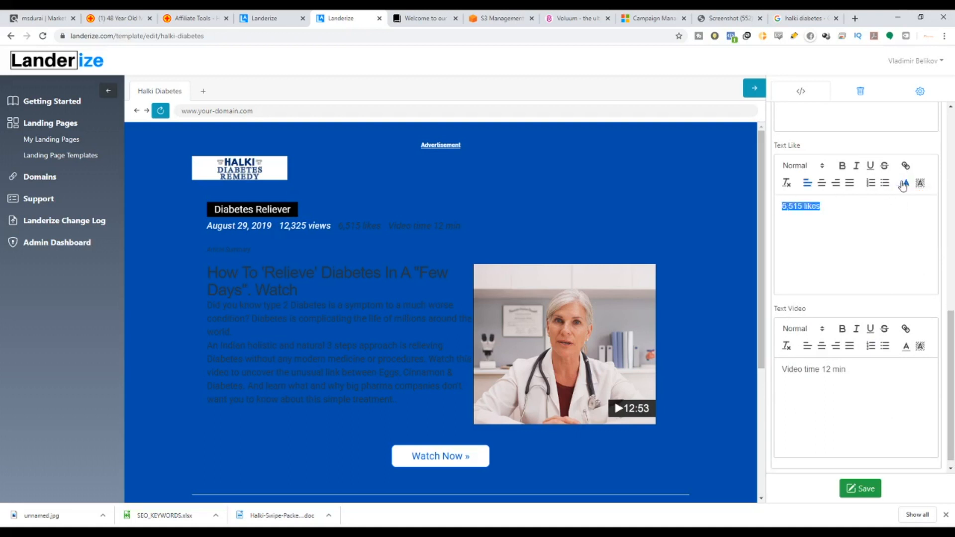
pyautogui.click(906, 183)
pyautogui.click(907, 204)
pyautogui.moveTo(777, 208); pyautogui.dragTo(823, 210)
pyautogui.click(906, 183)
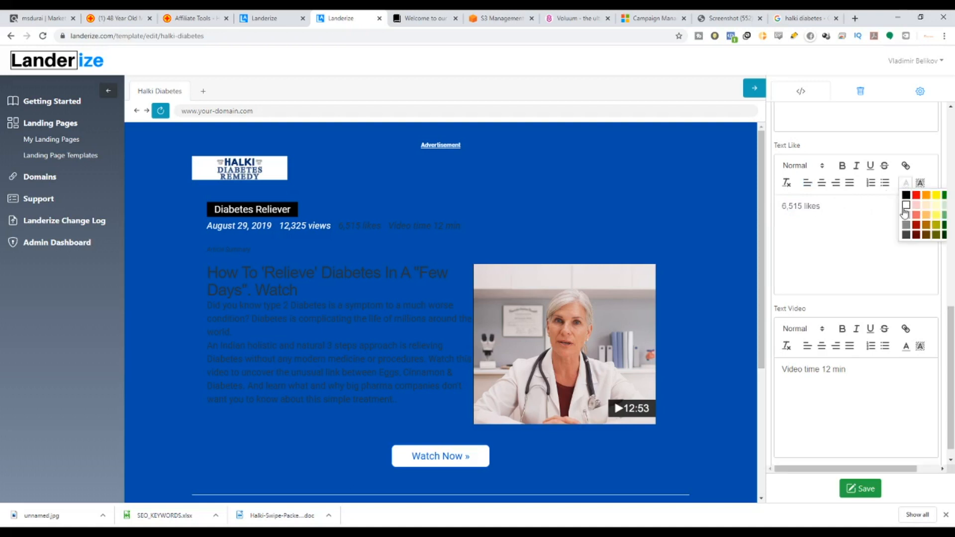
pyautogui.click(905, 204)
# Make the video time text white and reopen the post metadata text fields.
pyautogui.moveTo(841, 374); pyautogui.dragTo(779, 371)
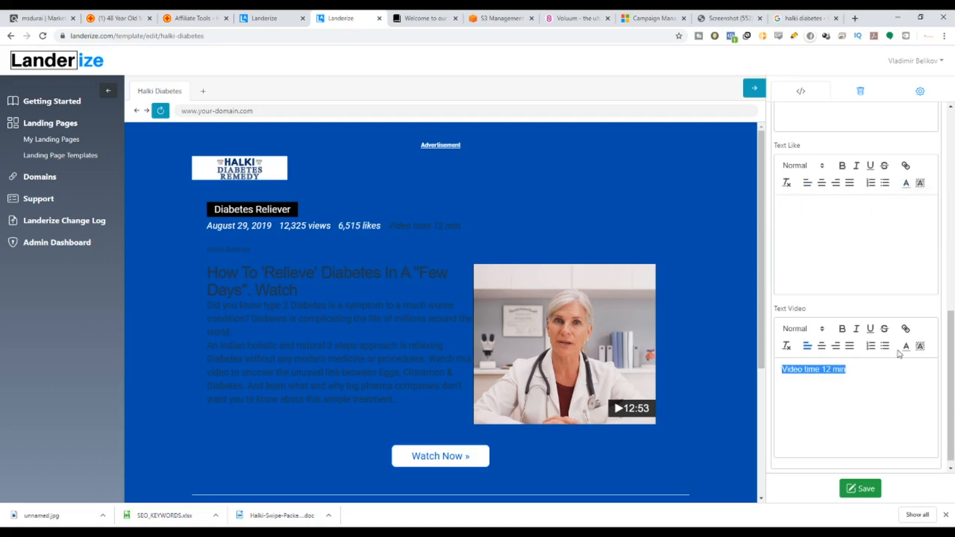
pyautogui.click(906, 346)
pyautogui.click(906, 370)
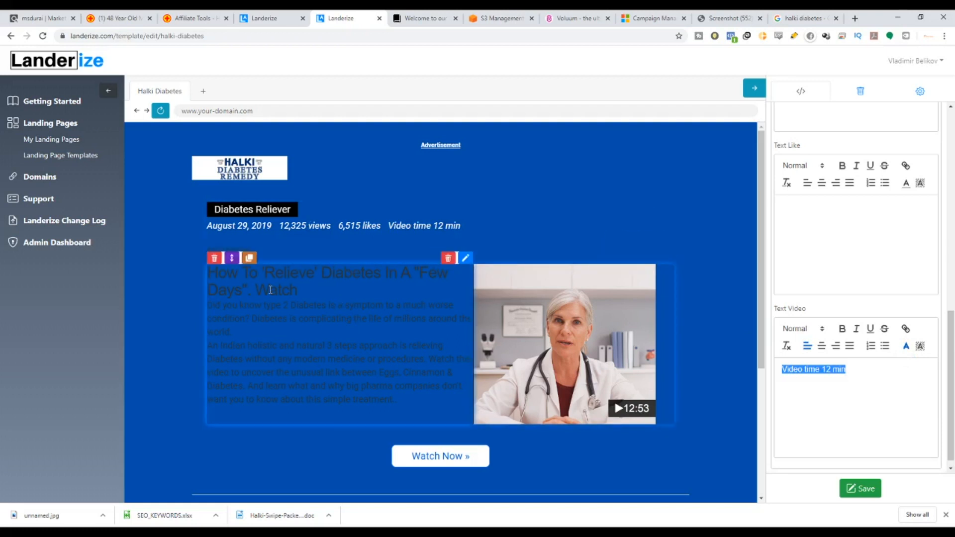
pyautogui.click(298, 211)
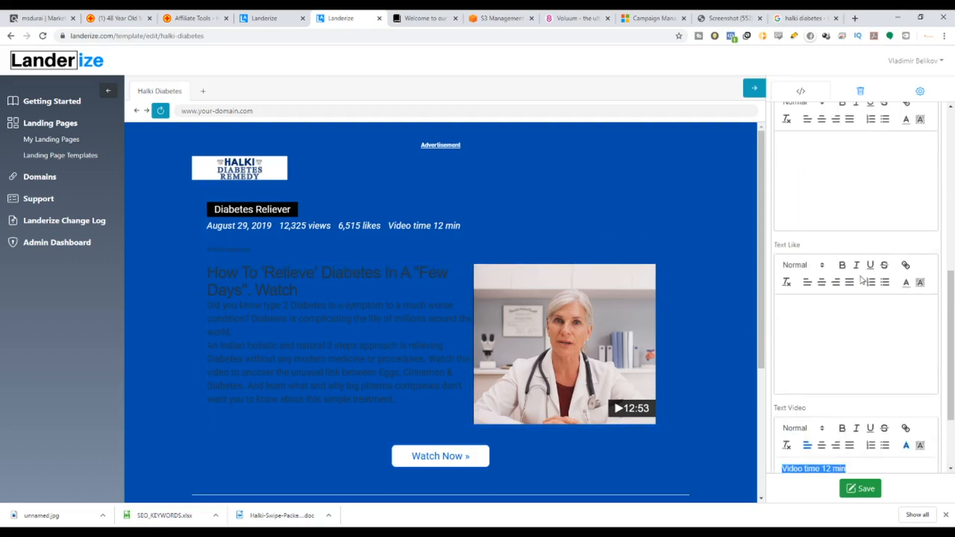
pyautogui.scroll(-8, 814, 332)
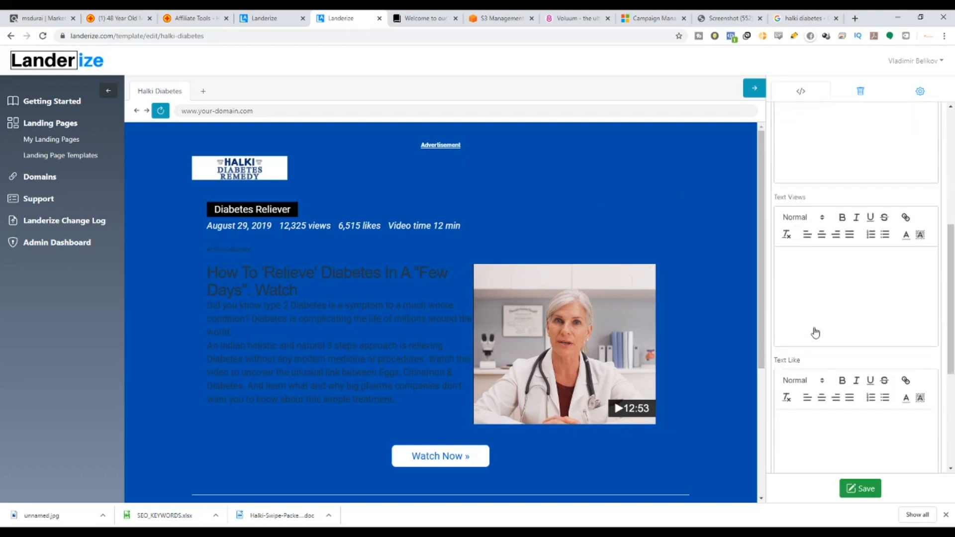
pyautogui.scroll(2, 845, 294)
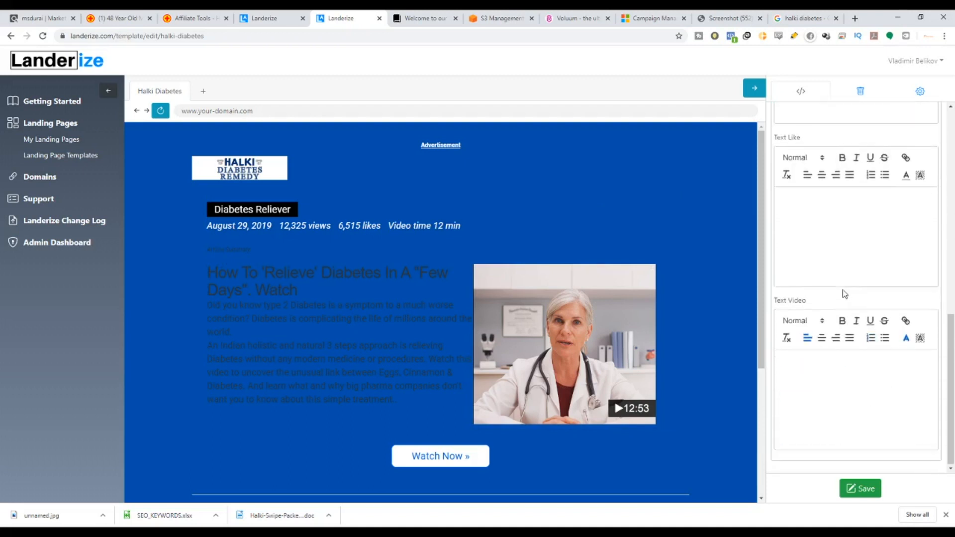
pyautogui.moveTo(858, 307); pyautogui.dragTo(726, 310)
pyautogui.scroll(6, 861, 283)
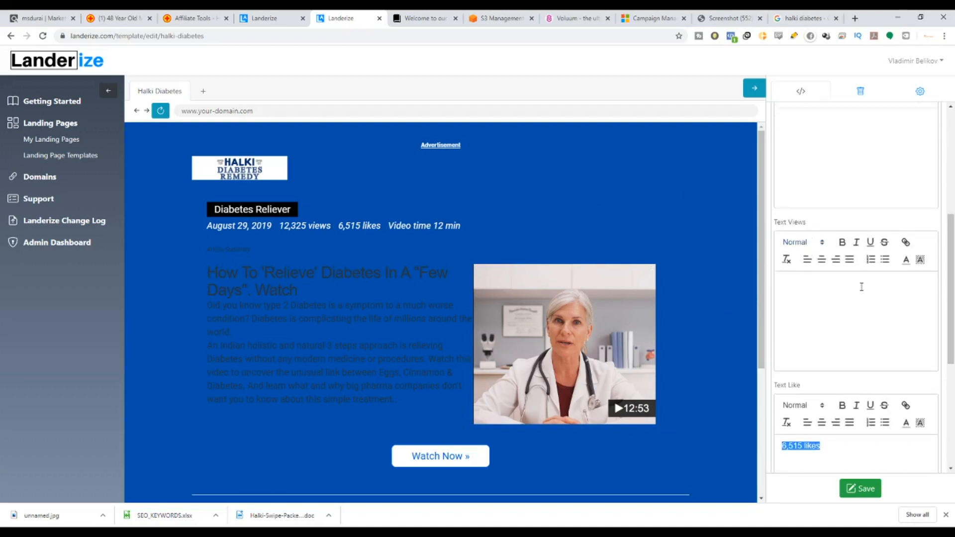
# Change the post date to 1st June, 2020.
pyautogui.moveTo(893, 269); pyautogui.dragTo(766, 281)
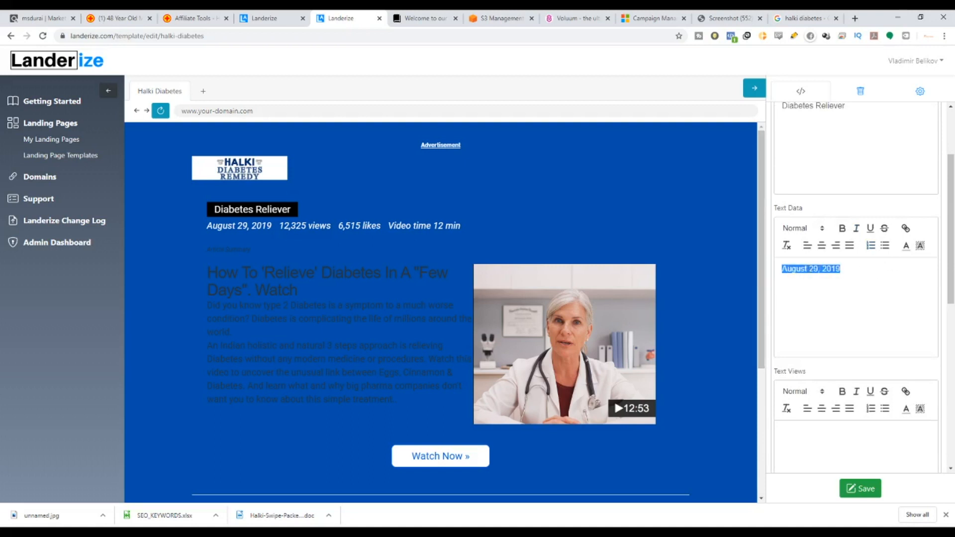
pyautogui.moveTo(819, 269); pyautogui.dragTo(780, 274)
pyautogui.write('1st June')
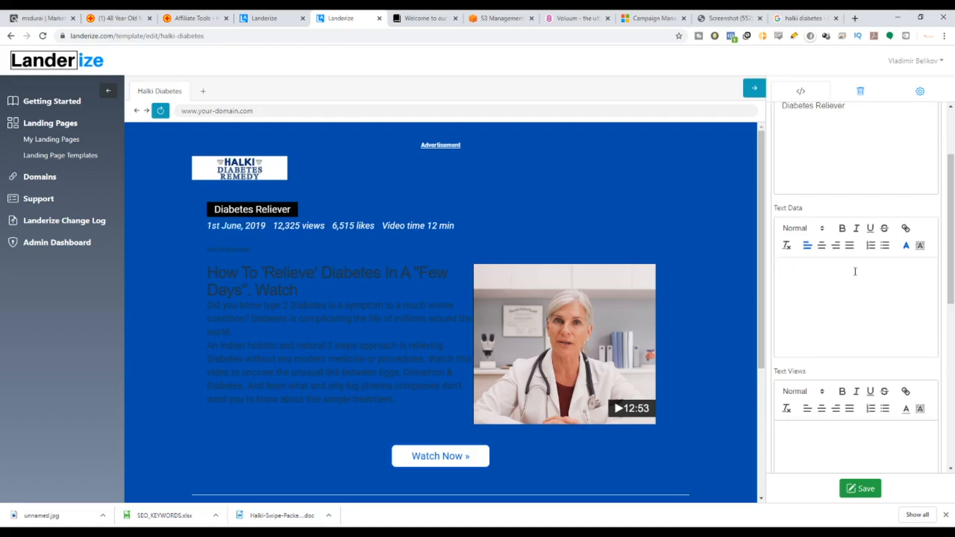
pyautogui.moveTo(833, 271); pyautogui.dragTo(827, 274)
pyautogui.write('20')
# Change the video time to '10 min'.
pyautogui.scroll(-7, 789, 388)
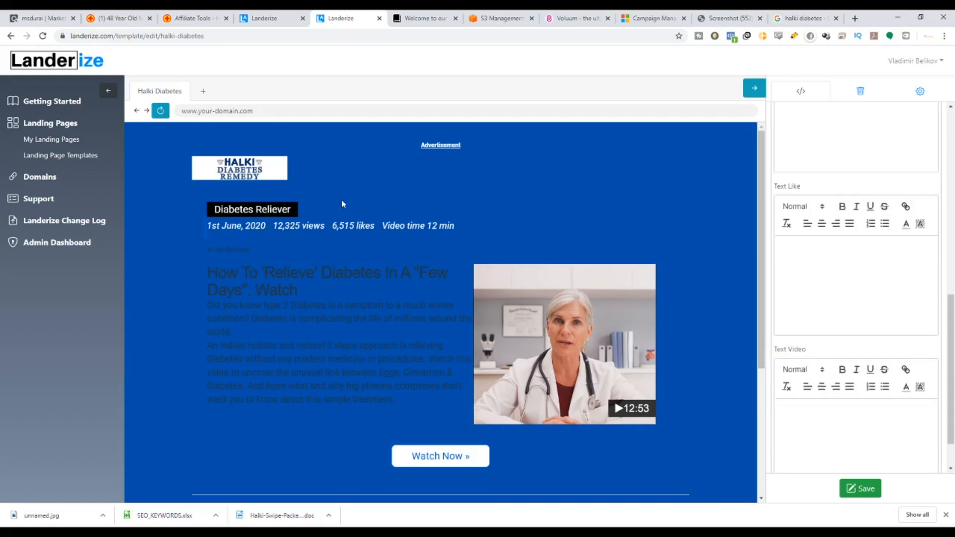
pyautogui.scroll(-1, 849, 376)
pyautogui.moveTo(857, 363); pyautogui.dragTo(825, 362)
pyautogui.click(833, 362)
pyautogui.write('10')
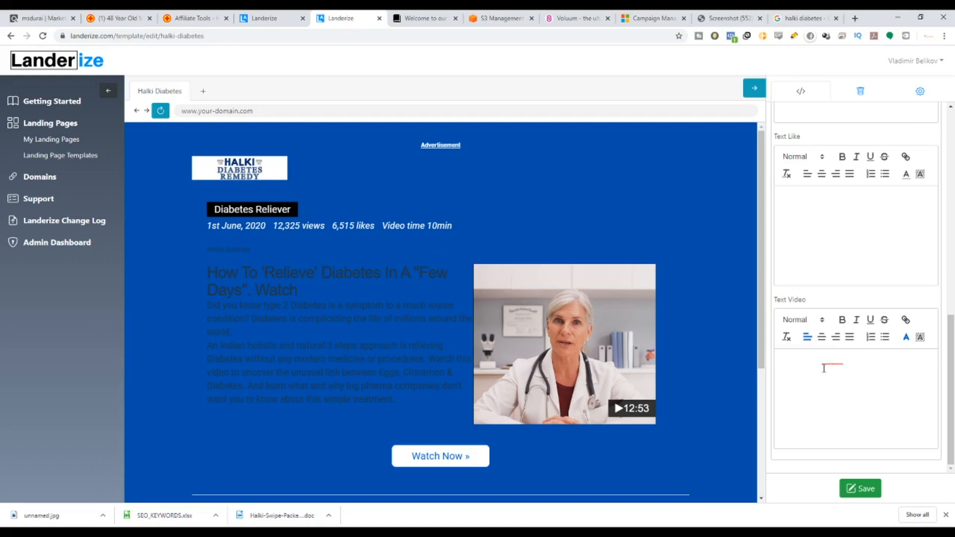
pyautogui.doubleClick(839, 358)
pyautogui.click(847, 357)
# Delete the Article Summary text block under the post metadata.
pyautogui.click(632, 239)
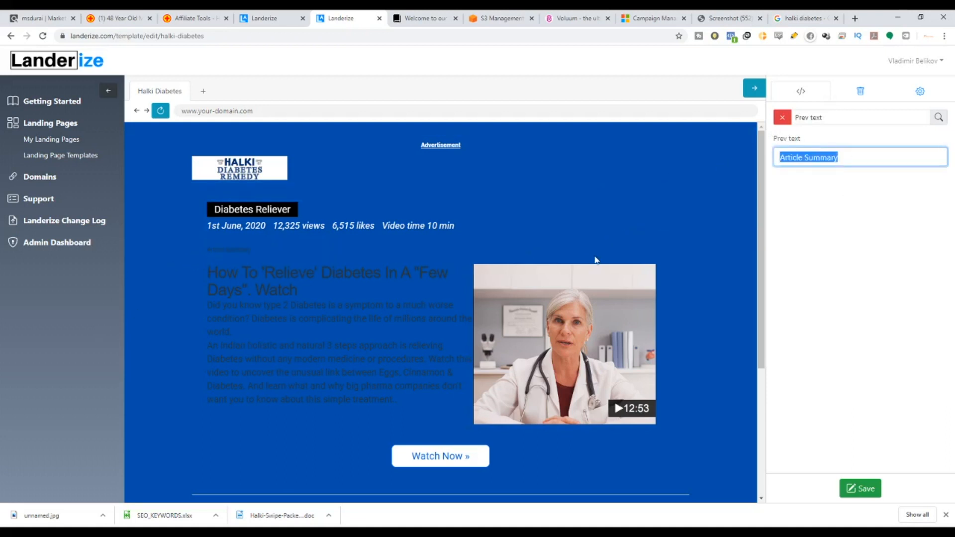
pyautogui.click(616, 242)
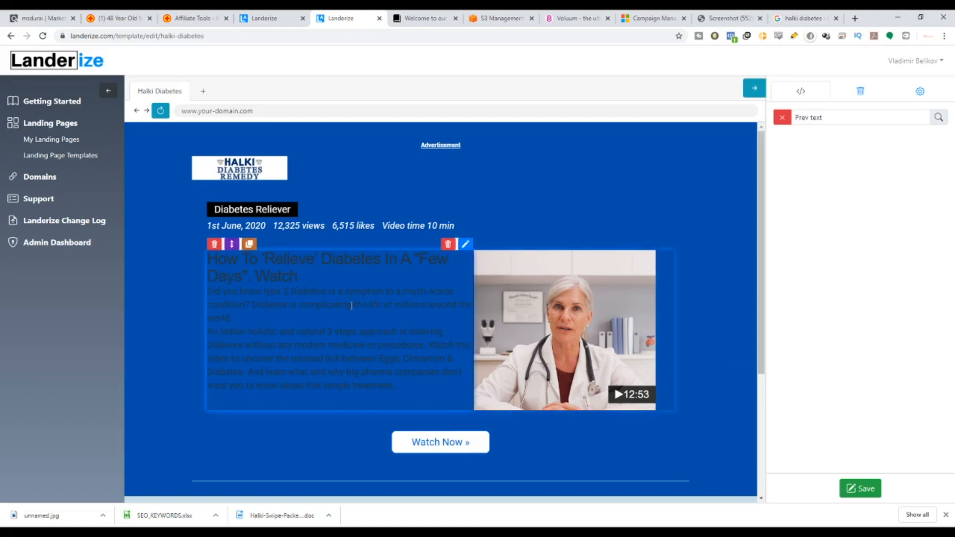
pyautogui.scroll(-1, 351, 305)
pyautogui.scroll(1, 354, 320)
# Select the second half of the headline text, then switch to the affiliate tools tab.
pyautogui.click(466, 245)
pyautogui.moveTo(892, 244); pyautogui.dragTo(724, 205)
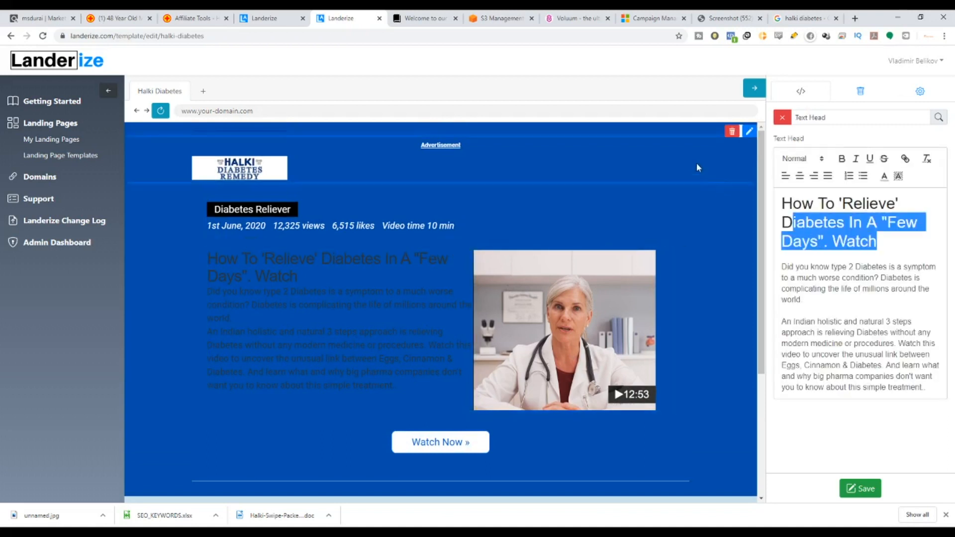
pyautogui.click(191, 17)
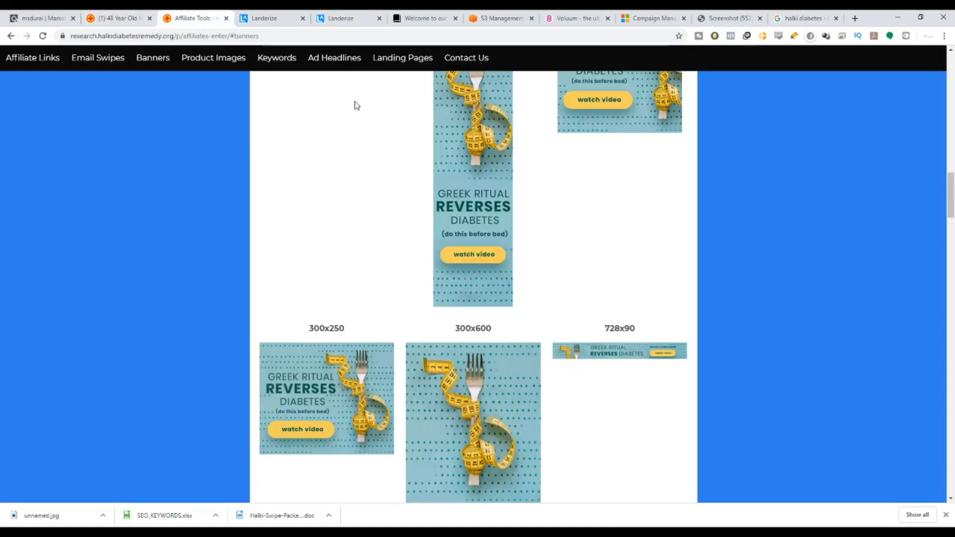
# Review the Ad Headlines and Landing Pages guidance and open the downloaded Halki-Swipe document.
pyautogui.click(328, 58)
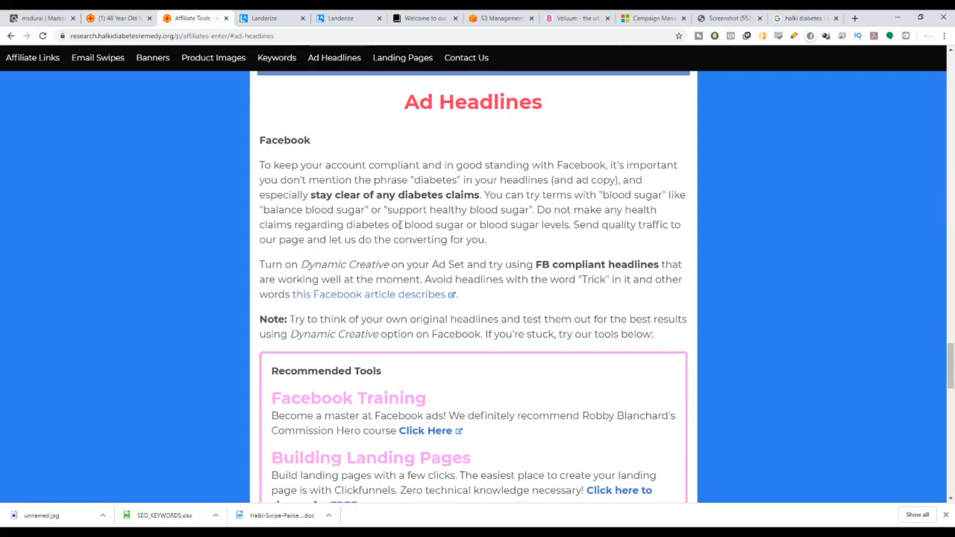
pyautogui.scroll(-5, 442, 368)
pyautogui.scroll(-15, 446, 368)
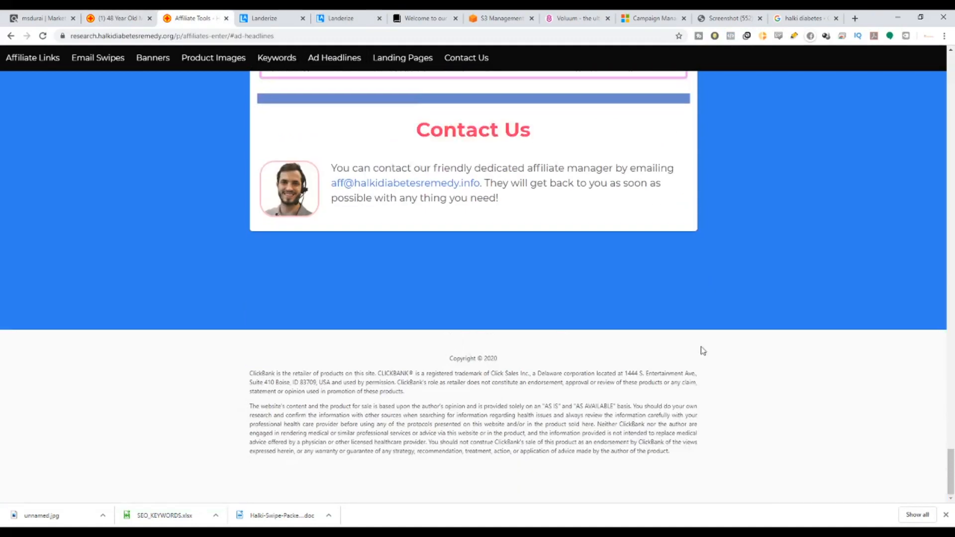
pyautogui.moveTo(950, 472); pyautogui.dragTo(945, 246)
pyautogui.click(329, 515)
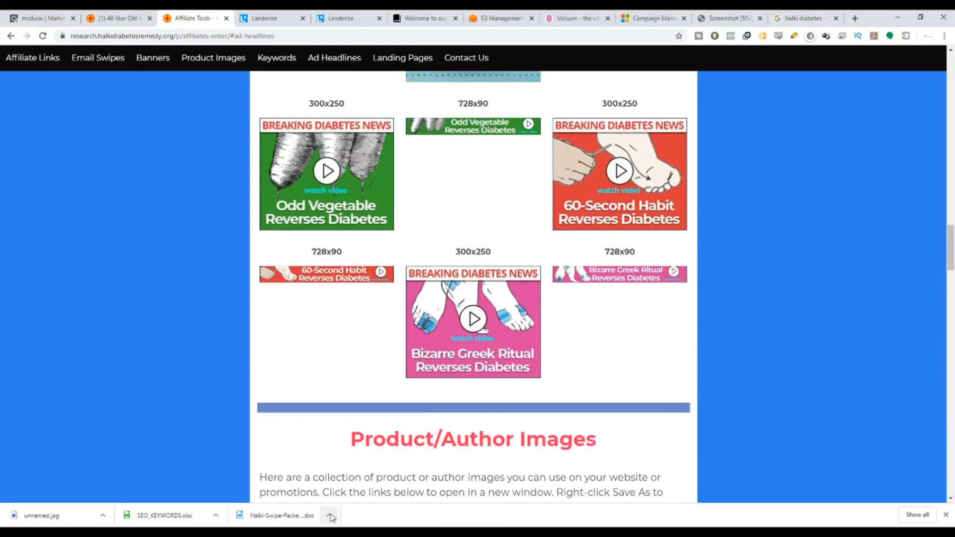
pyautogui.click(340, 481)
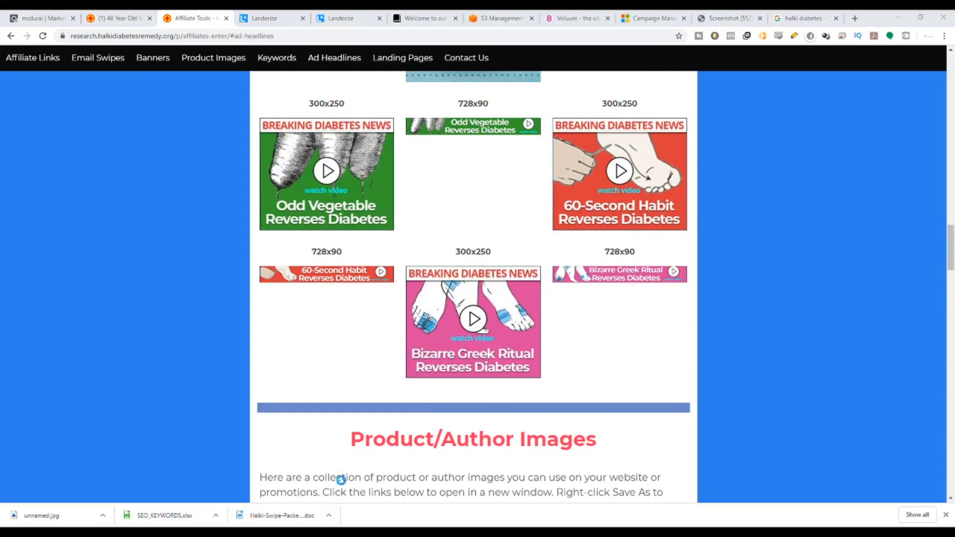
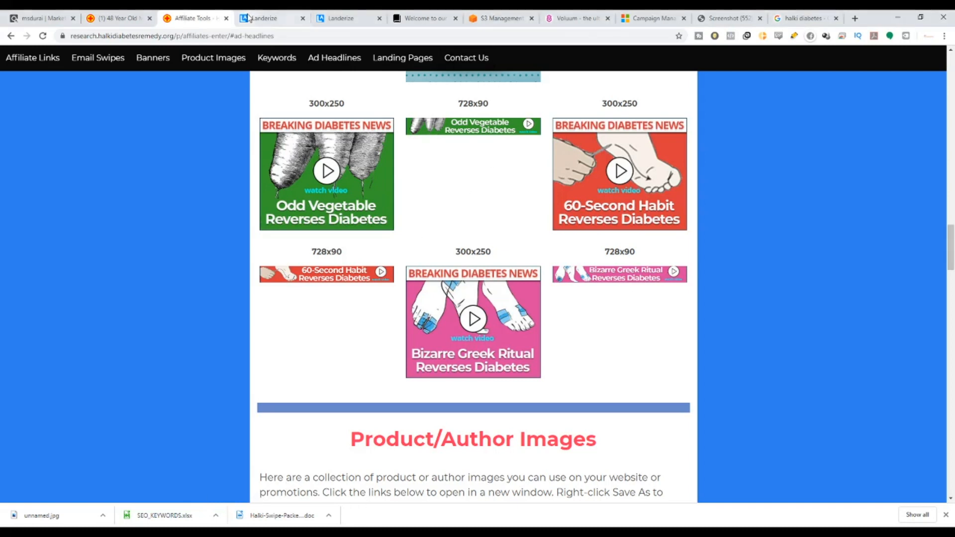
# Return to the Halki Diabetes template editor and place the cursor in the 'How To Relieve Diabetes' heading.
pyautogui.click(269, 18)
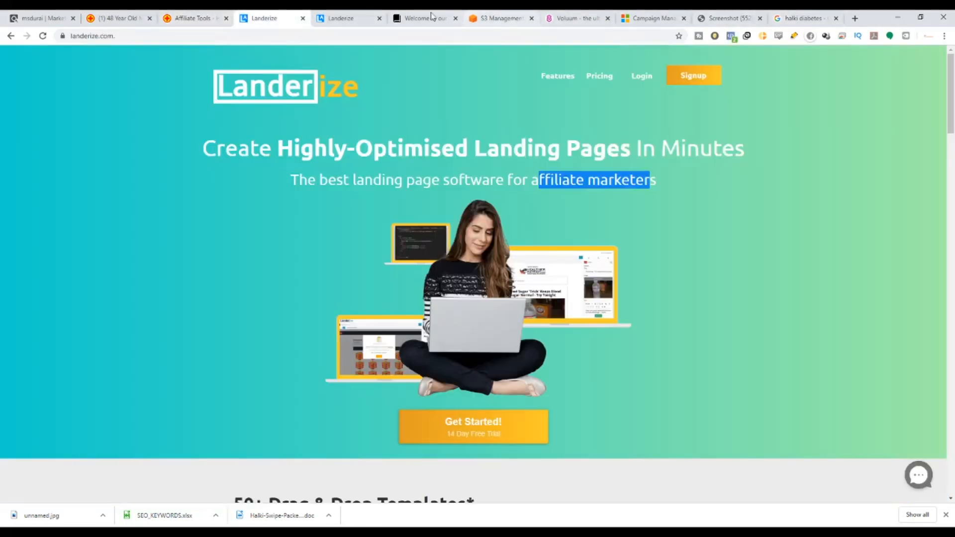
pyautogui.click(346, 14)
pyautogui.click(822, 243)
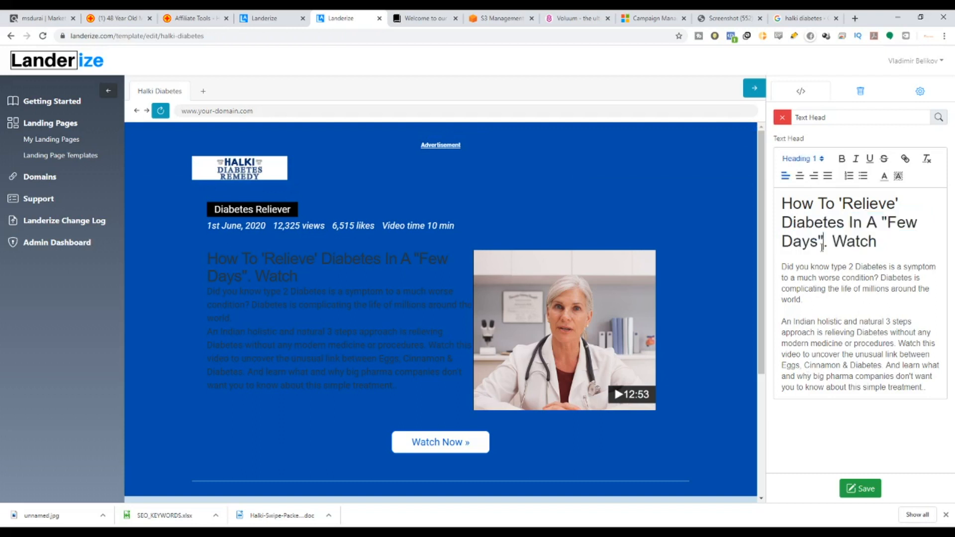
pyautogui.click(117, 18)
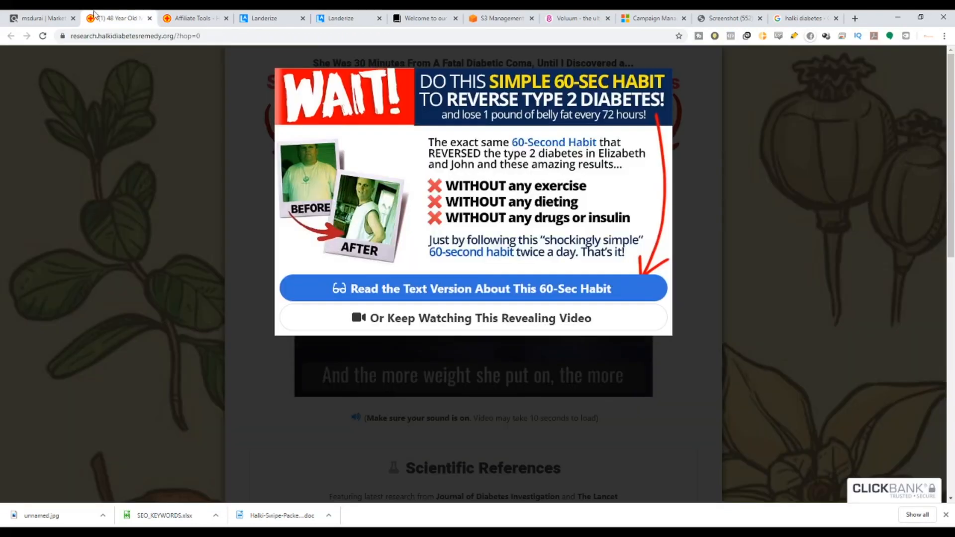
pyautogui.click(264, 18)
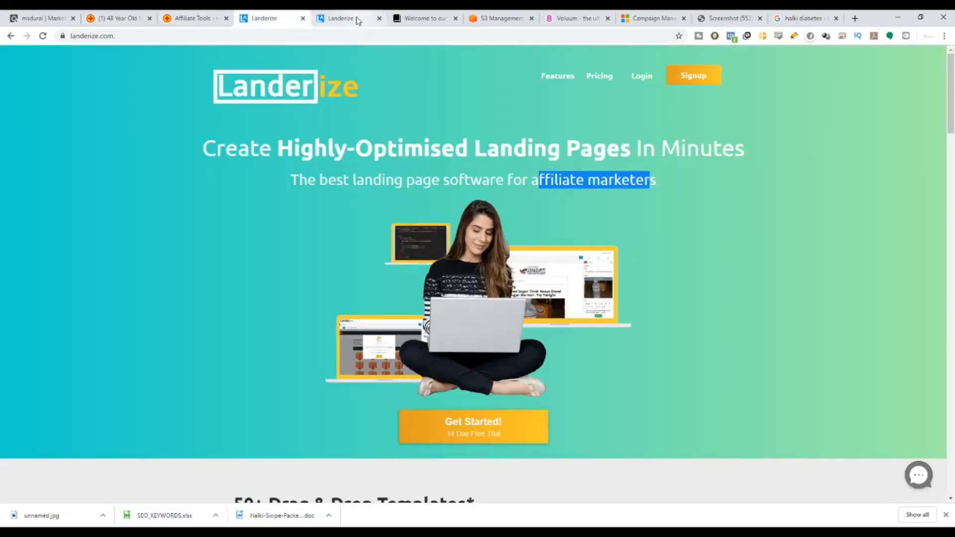
pyautogui.click(343, 18)
pyautogui.click(790, 251)
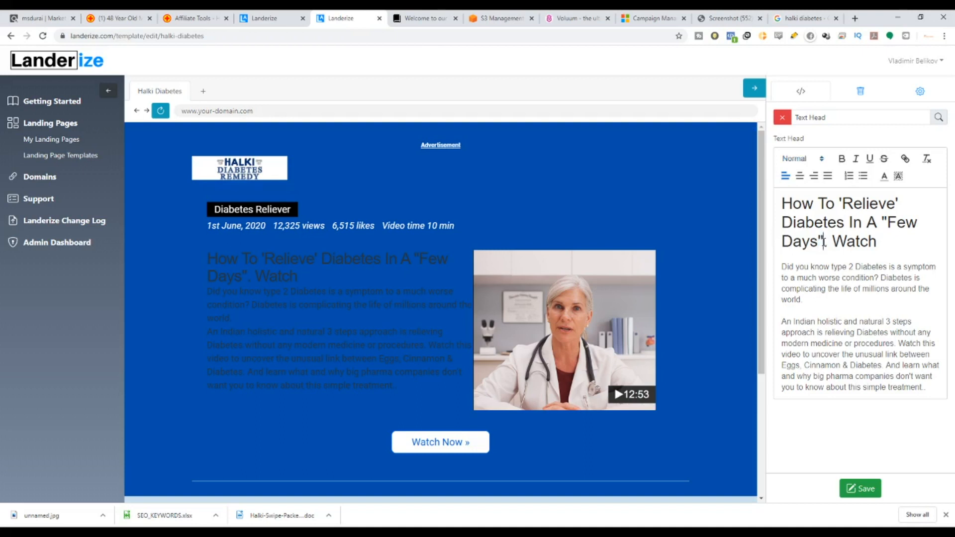
# Paste the headline 'Potent Veg Melted 56lbs of Diabetic Fat. Watch' and make it white, non-bold.
pyautogui.moveTo(824, 243); pyautogui.dragTo(754, 199)
pyautogui.write('Potent Veg Melted 56lbs of Diabetic Fat')
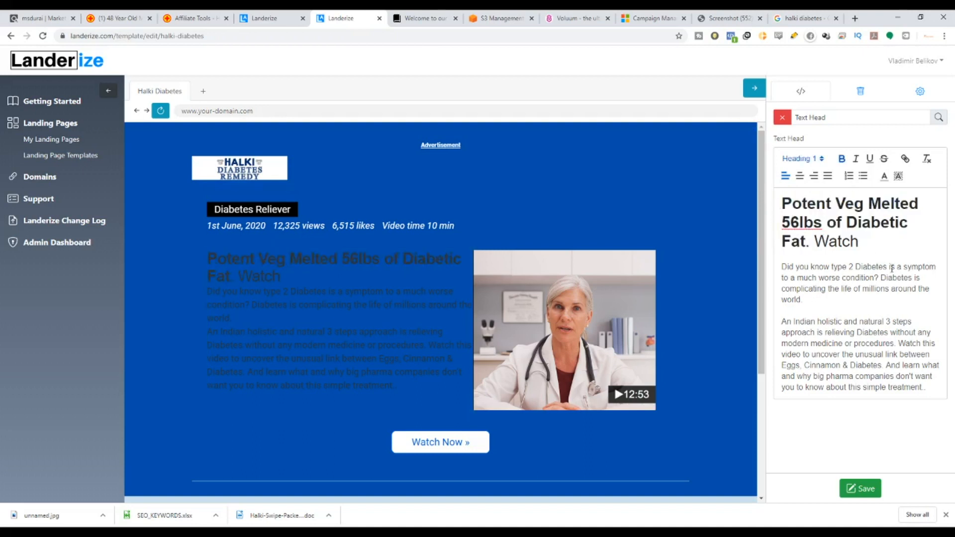
pyautogui.moveTo(806, 242); pyautogui.dragTo(774, 204)
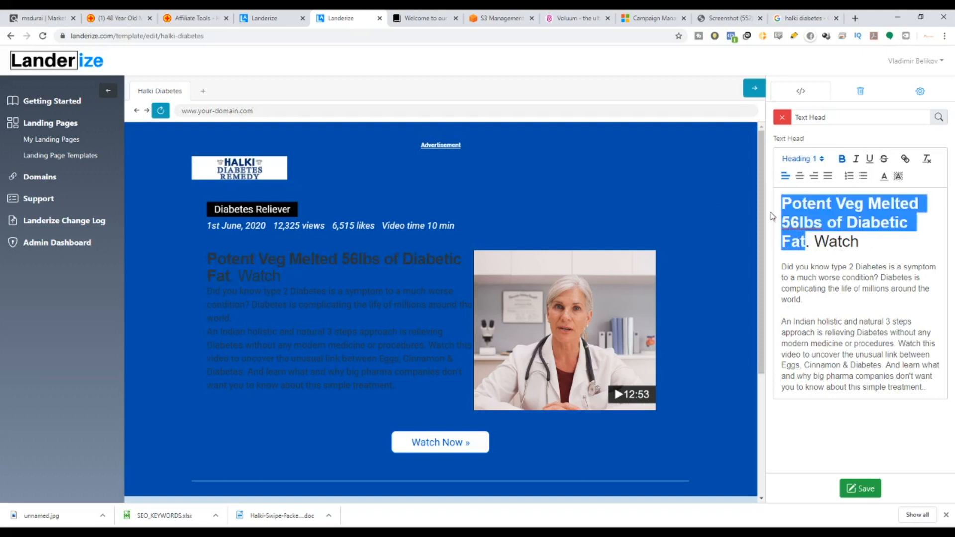
pyautogui.click(842, 159)
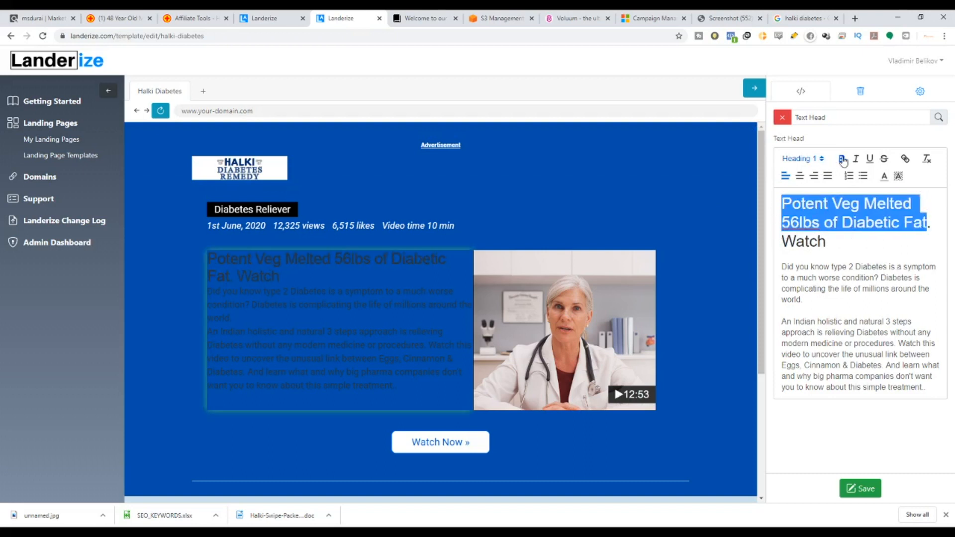
pyautogui.click(884, 177)
pyautogui.click(889, 195)
pyautogui.moveTo(844, 242); pyautogui.dragTo(783, 241)
pyautogui.click(884, 177)
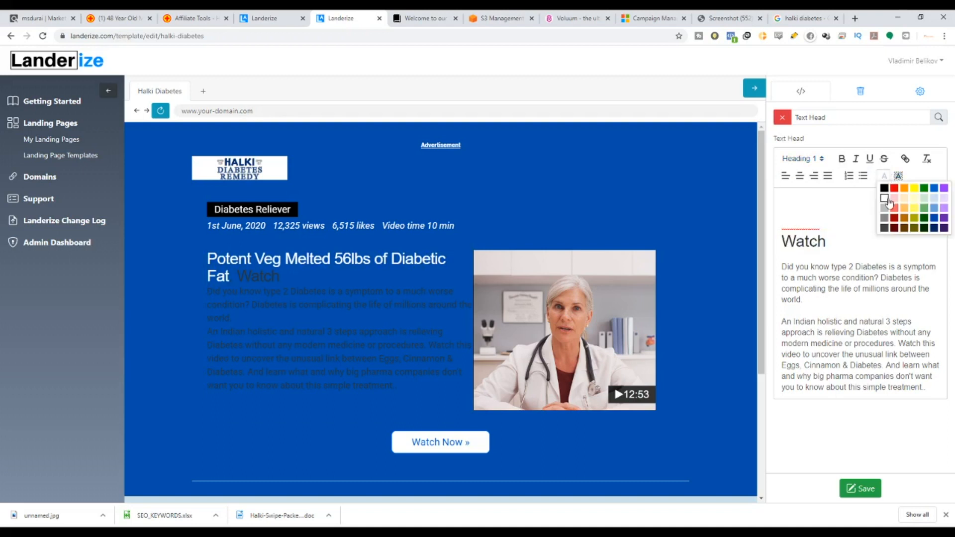
pyautogui.click(885, 199)
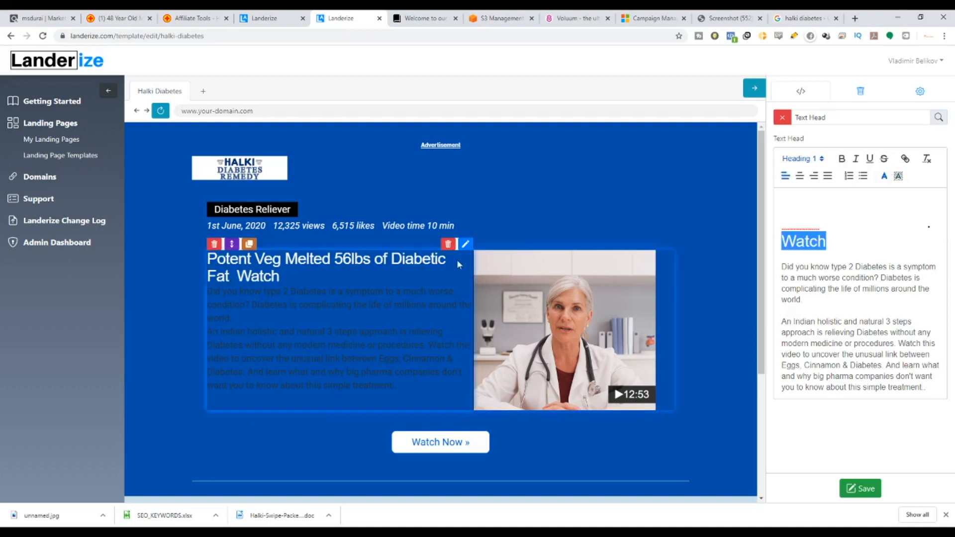
pyautogui.tripleClick(892, 251)
pyautogui.click(884, 176)
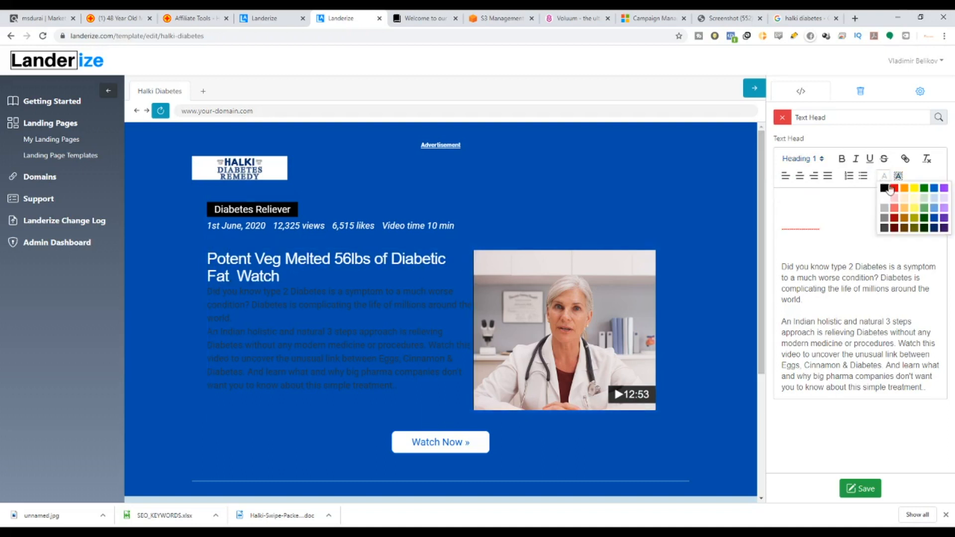
pyautogui.click(887, 204)
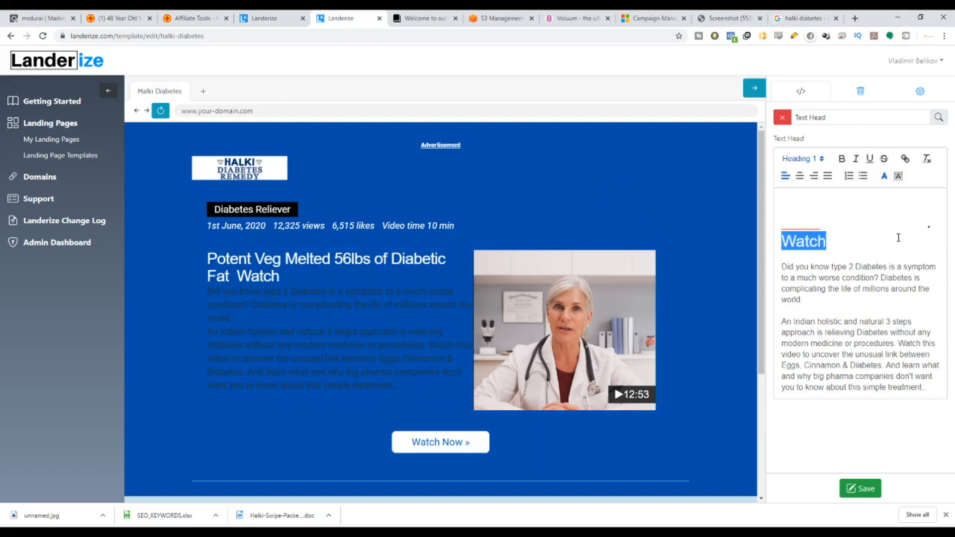
pyautogui.click(884, 176)
pyautogui.click(884, 202)
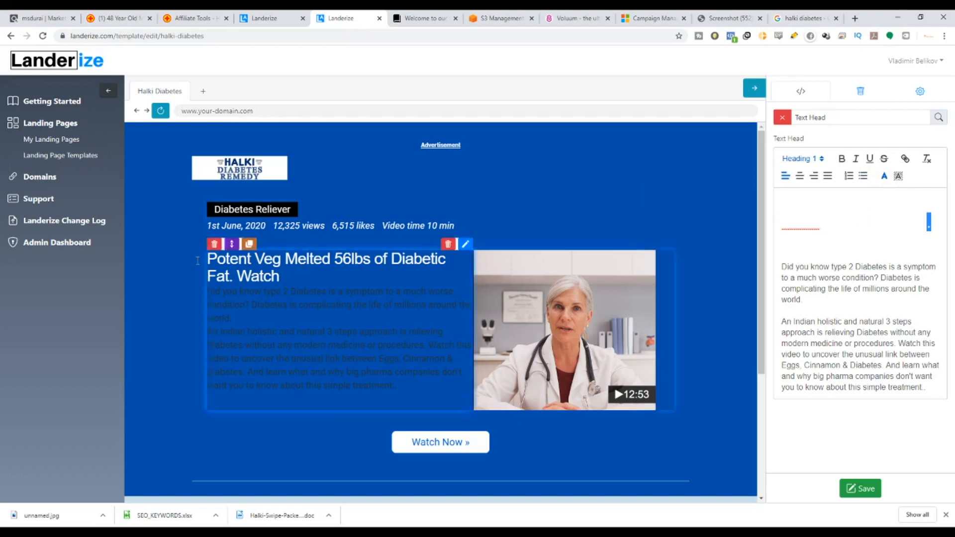
# Add an exclamation mark after 'Watch' and insert a blank line below the heading.
pyautogui.click(836, 226)
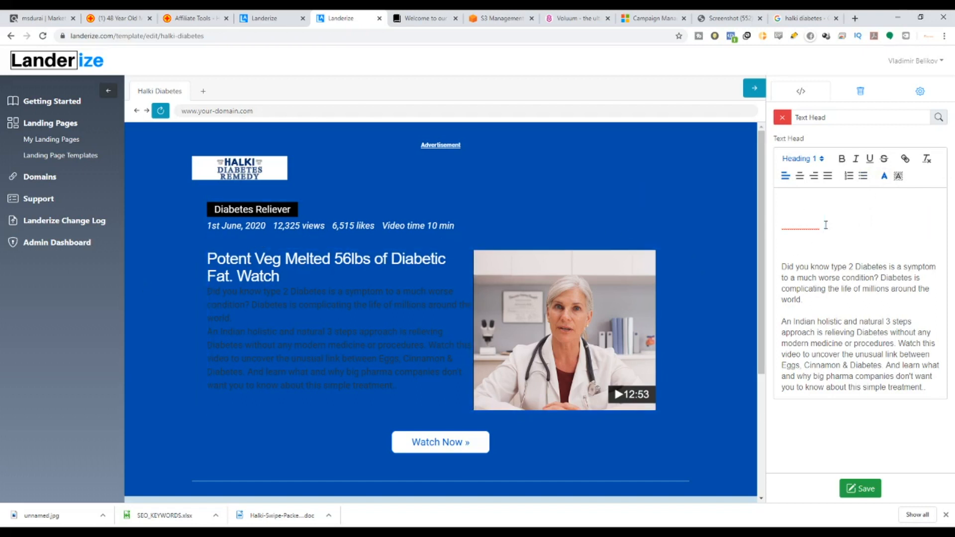
pyautogui.moveTo(826, 225); pyautogui.dragTo(798, 222)
pyautogui.moveTo(859, 225); pyautogui.dragTo(853, 226)
pyautogui.click(834, 246)
pyautogui.click(780, 242)
pyautogui.doubleClick(803, 240)
pyautogui.click(835, 241)
pyautogui.write('!')
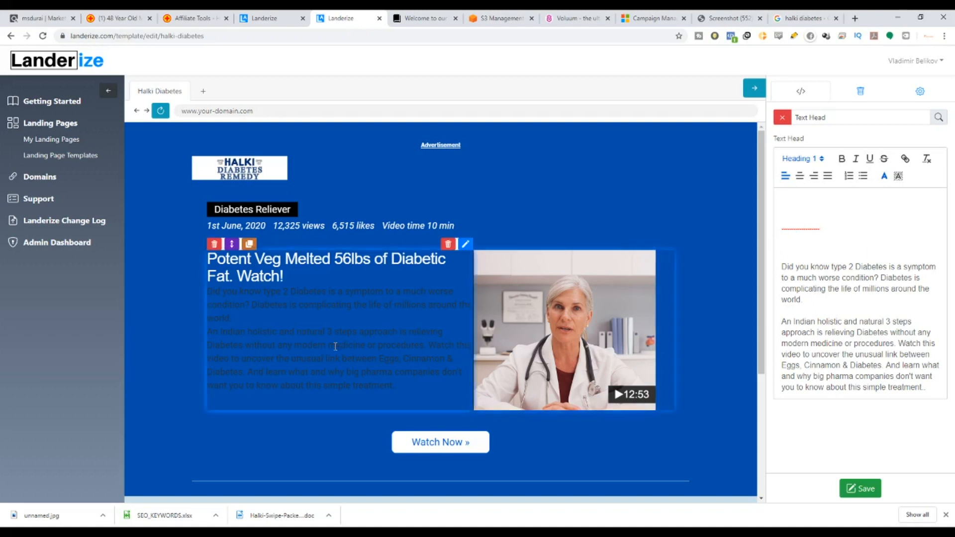
pyautogui.click(783, 267)
pyautogui.press('Return')
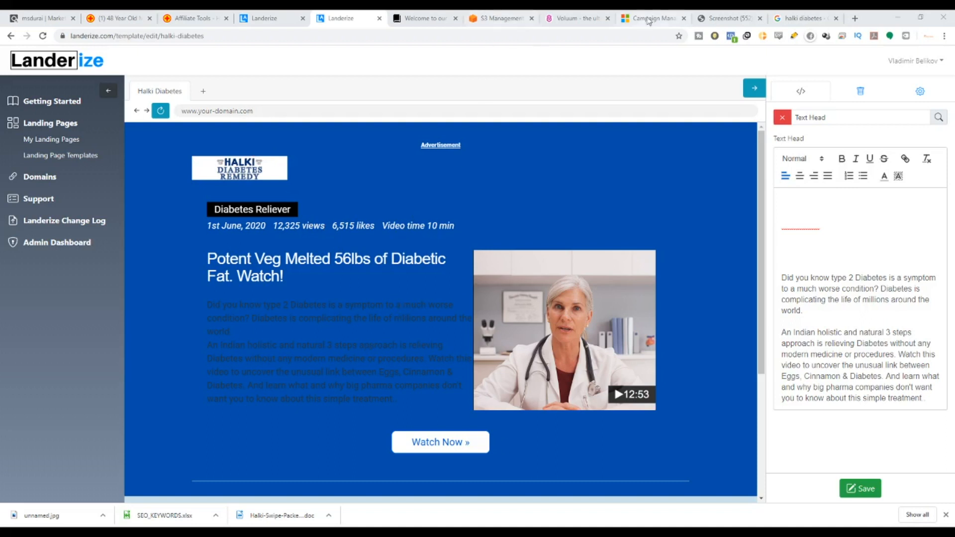
# Replace the old body paragraphs with the pasted potent-vegetable story copy.
pyautogui.click(779, 14)
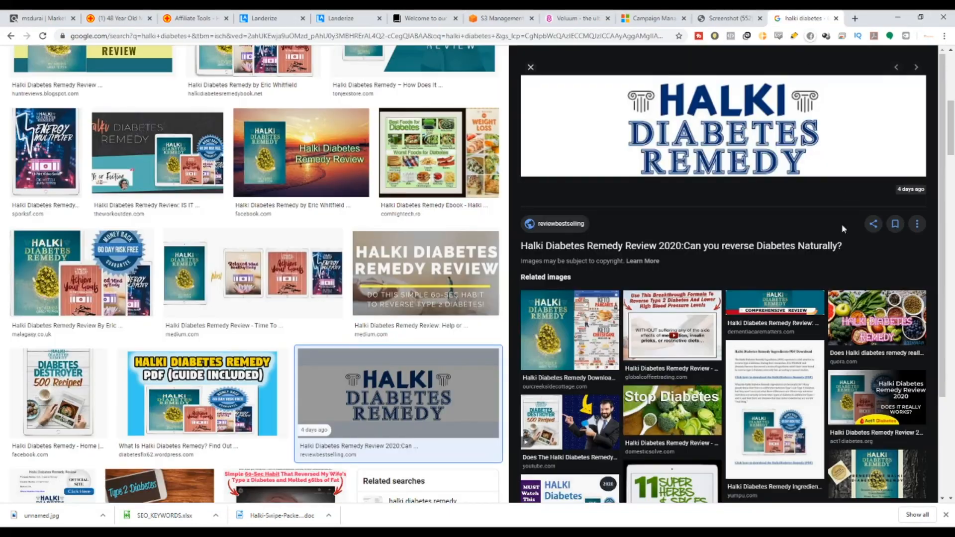
pyautogui.click(355, 18)
pyautogui.moveTo(923, 406); pyautogui.dragTo(779, 277)
pyautogui.write("I wouldn't have believed it until I saw THIS photo for myself...  Since discovering this ONE potent vegetable that she ate twice a day, Cathy has lost 56lbs of stubborn, ugly diabetic fat from her belly, hips, thighs and waist and REVERSED her type 2 diabetes")
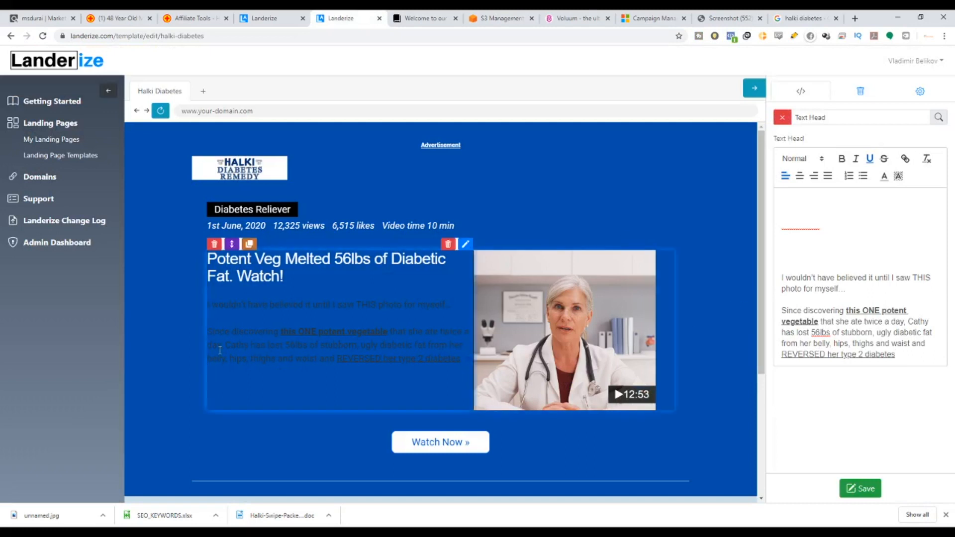
pyautogui.press('Return')
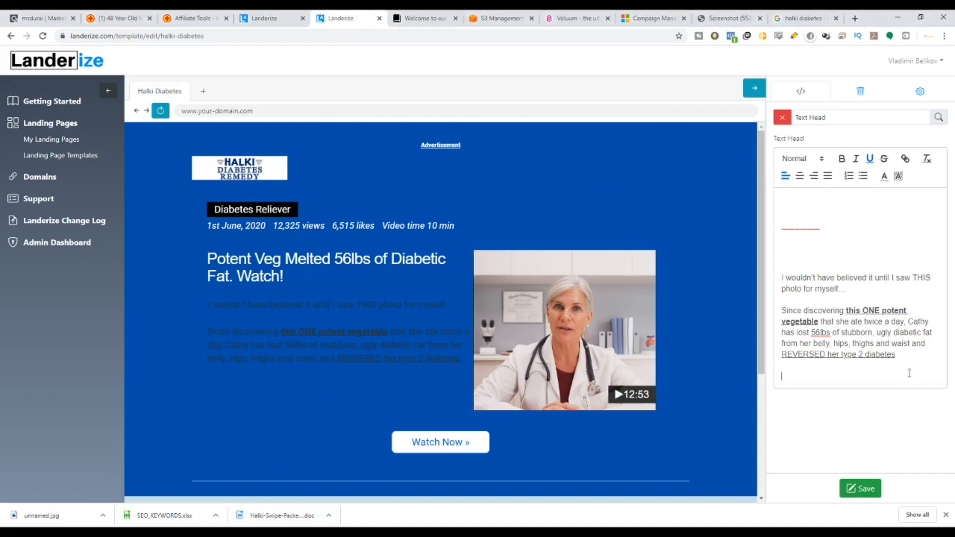
pyautogui.hotkey('ctrl', 'v')
# Select all the new body text and apply a colour from the text colour palette.
pyautogui.scroll(-3, 356, 381)
pyautogui.scroll(2, 357, 380)
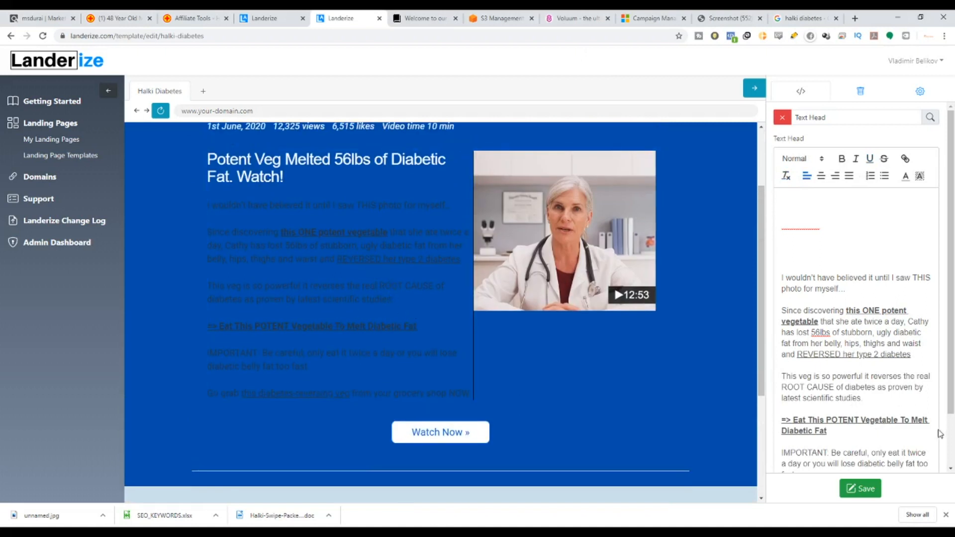
pyautogui.scroll(-2, 887, 422)
pyautogui.moveTo(884, 451); pyautogui.dragTo(780, 219)
pyautogui.scroll(2, 868, 174)
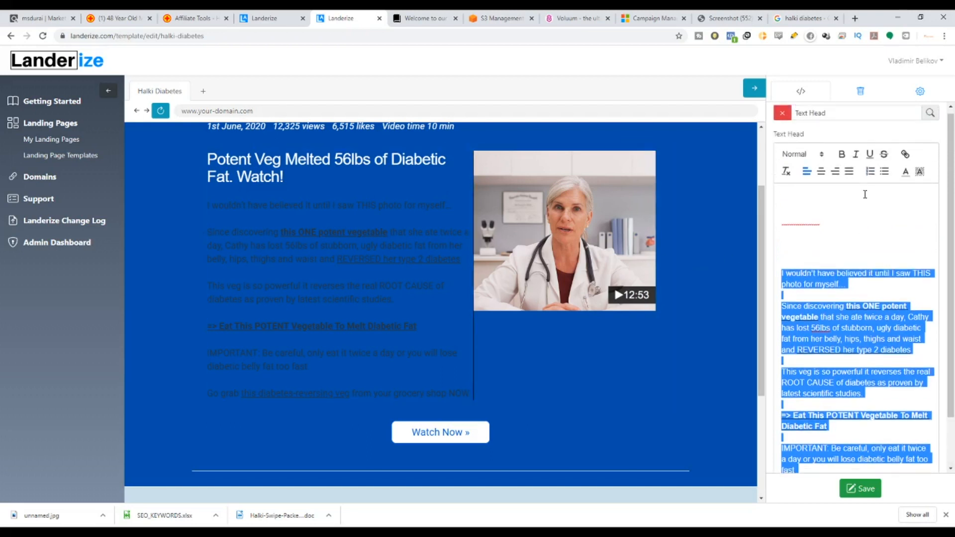
pyautogui.click(906, 177)
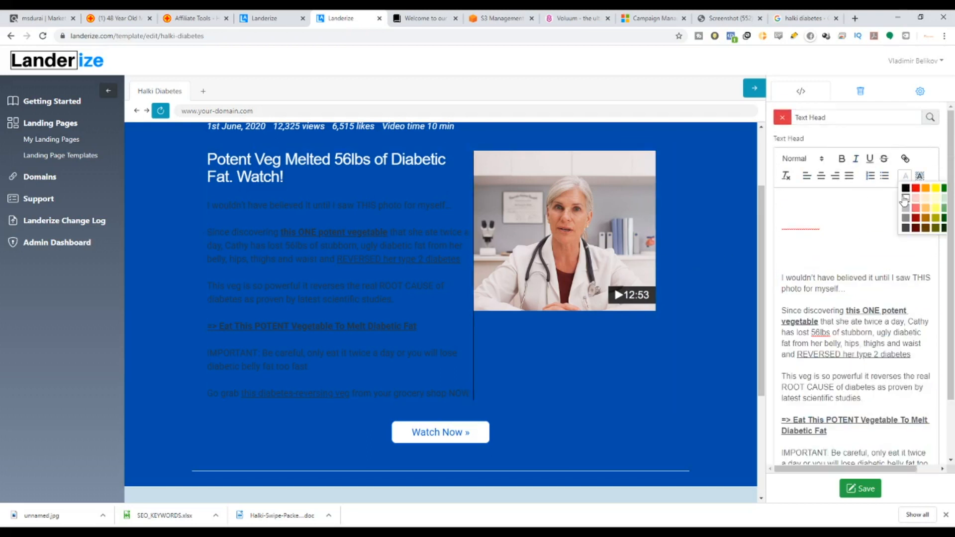
pyautogui.click(903, 197)
pyautogui.click(841, 293)
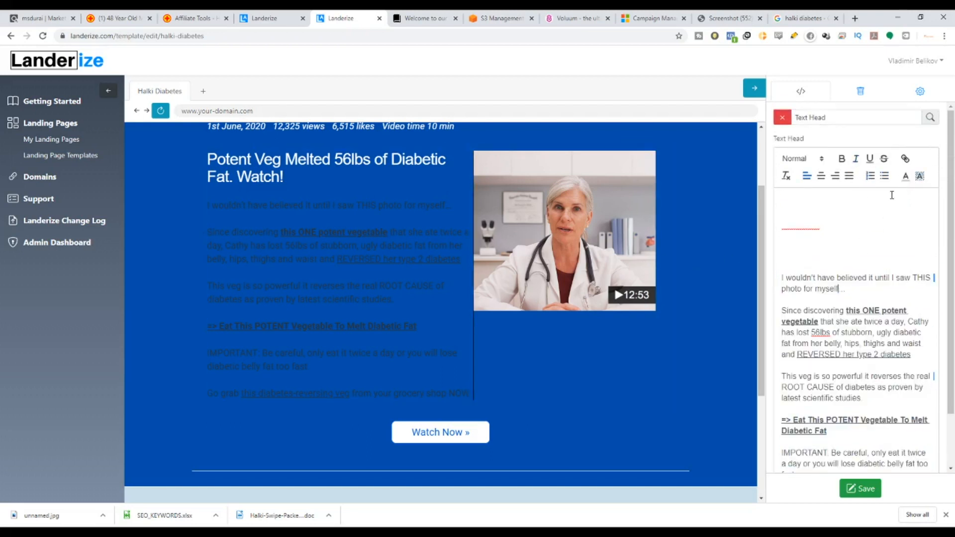
pyautogui.moveTo(780, 278); pyautogui.dragTo(920, 477)
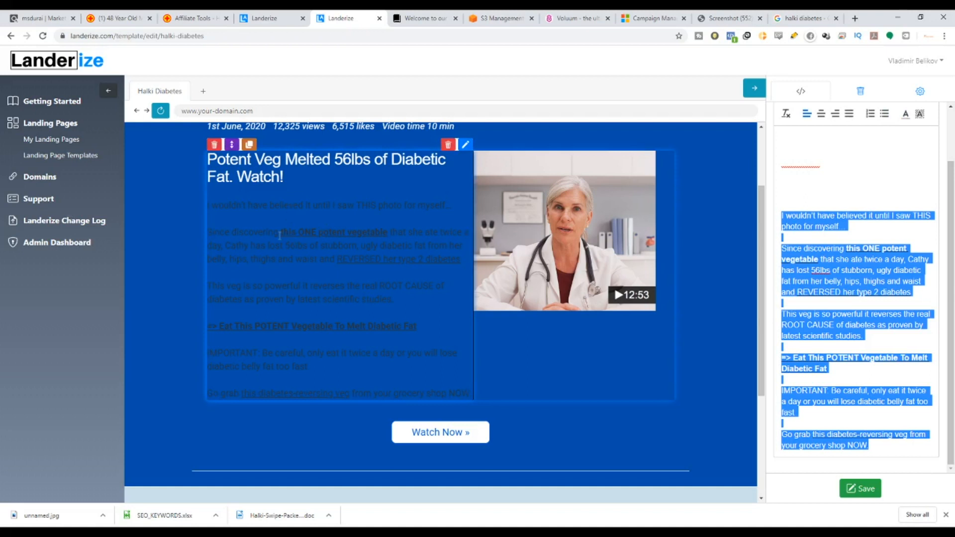
# Add a link to the phrase 'this ONE potent vegetable' and make it white.
pyautogui.click(887, 235)
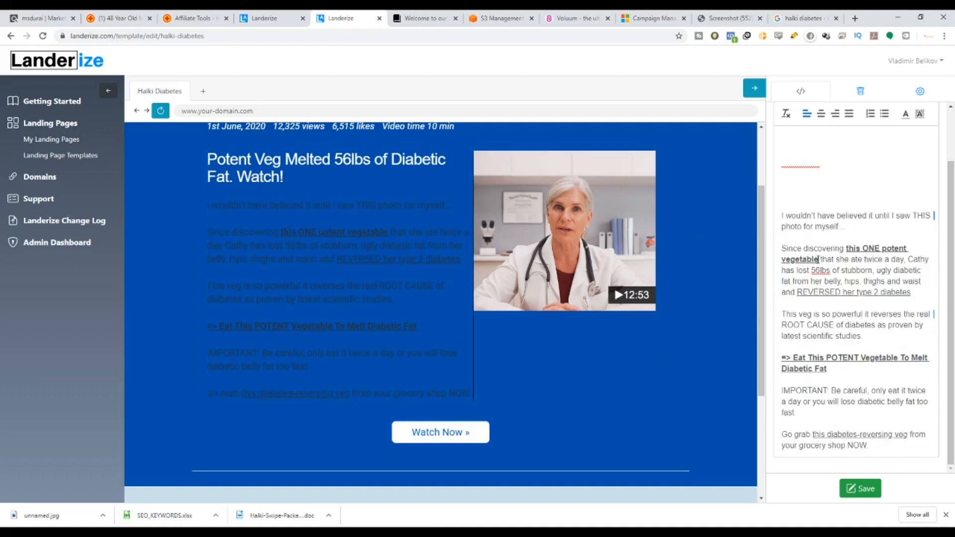
pyautogui.moveTo(818, 260); pyautogui.dragTo(850, 248)
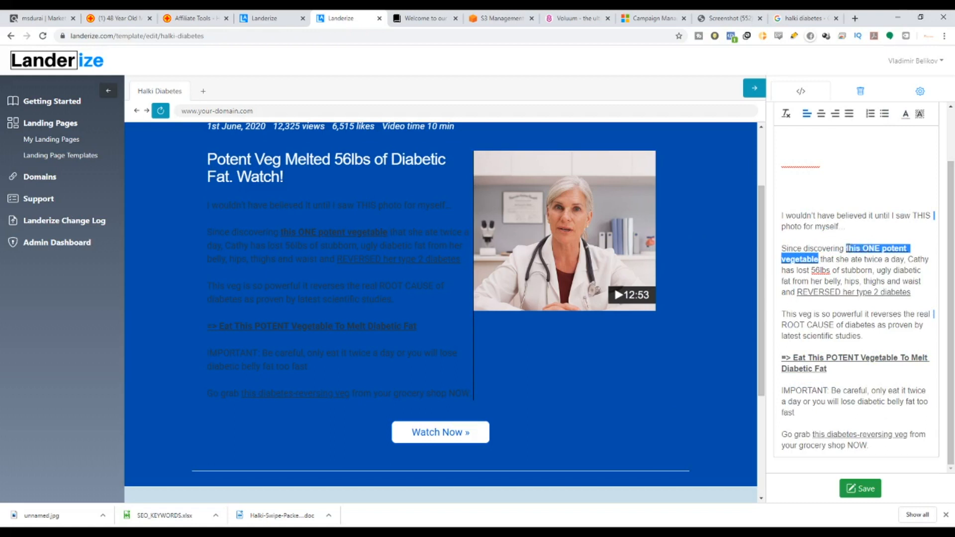
pyautogui.scroll(2, 895, 149)
pyautogui.click(903, 160)
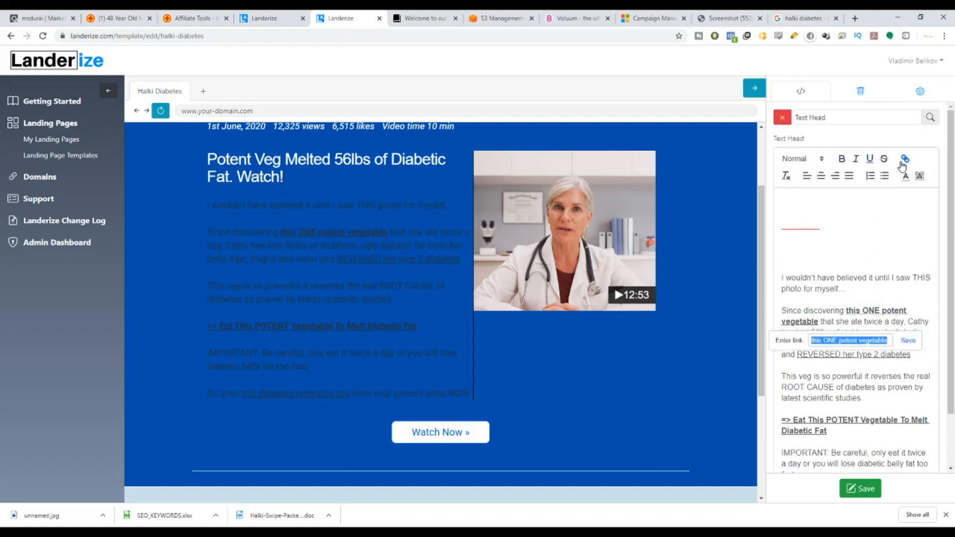
pyautogui.click(348, 531)
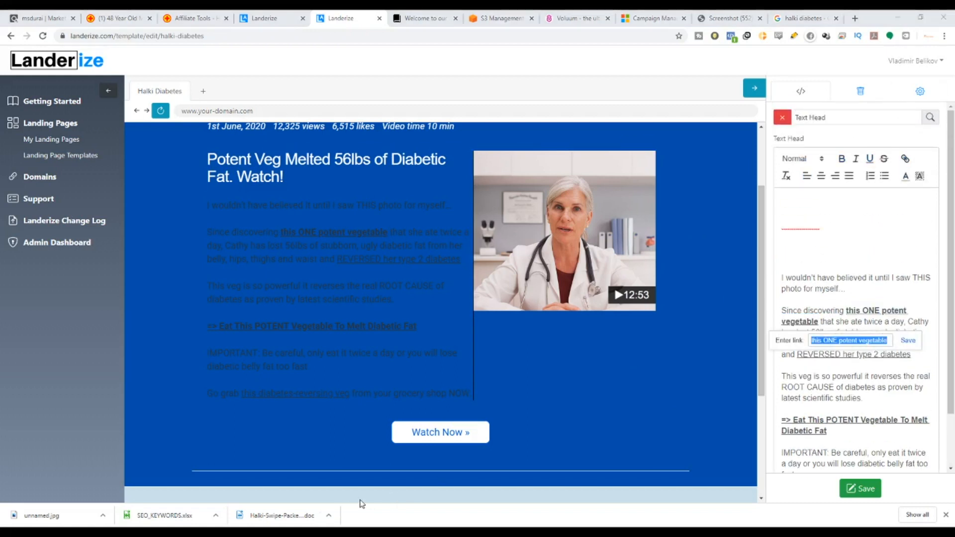
pyautogui.click(821, 342)
pyautogui.hotkey('ctrl', 'a')
pyautogui.press('BackSpace')
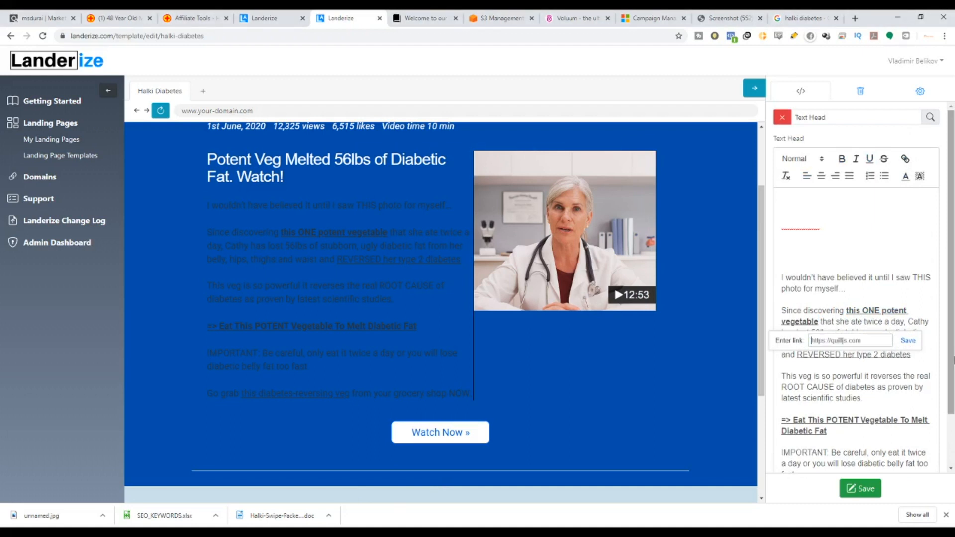
pyautogui.click(908, 340)
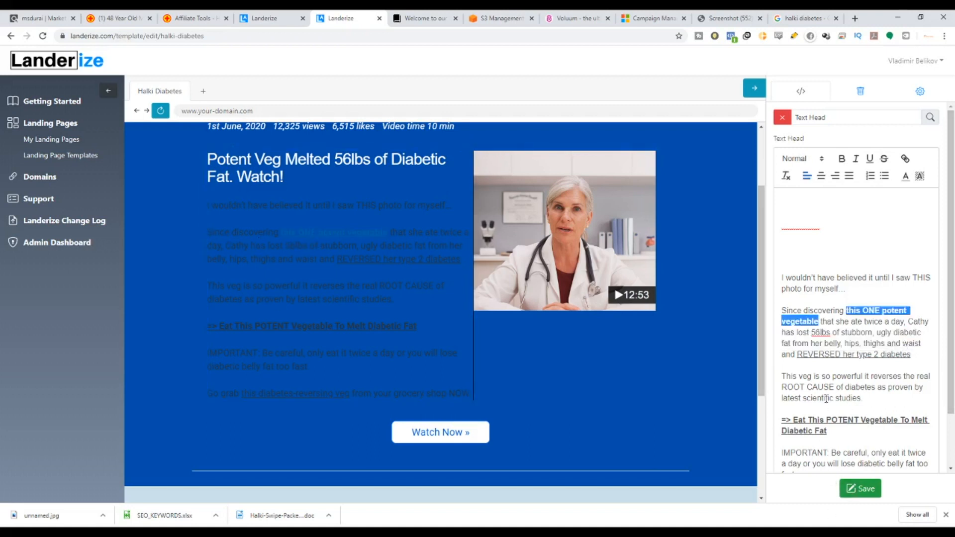
pyautogui.click(906, 176)
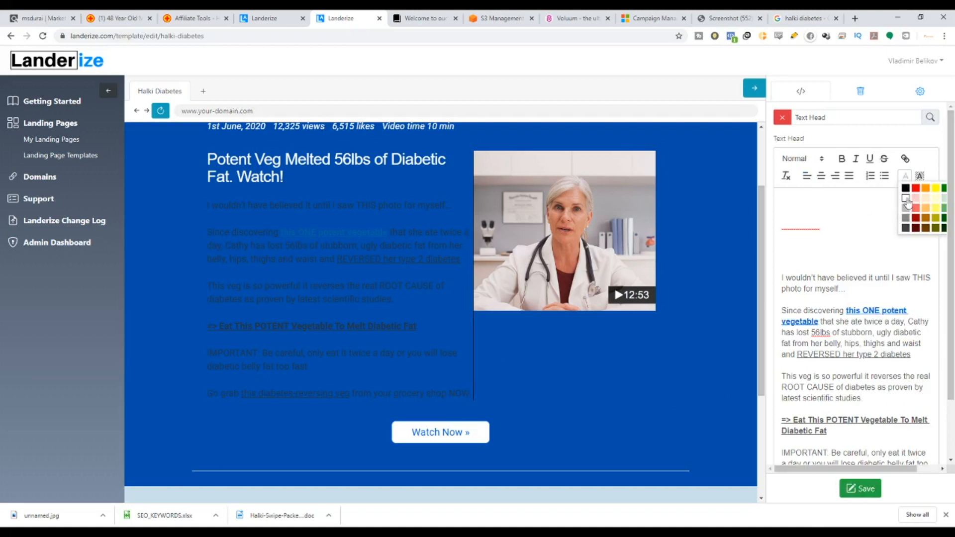
pyautogui.click(907, 198)
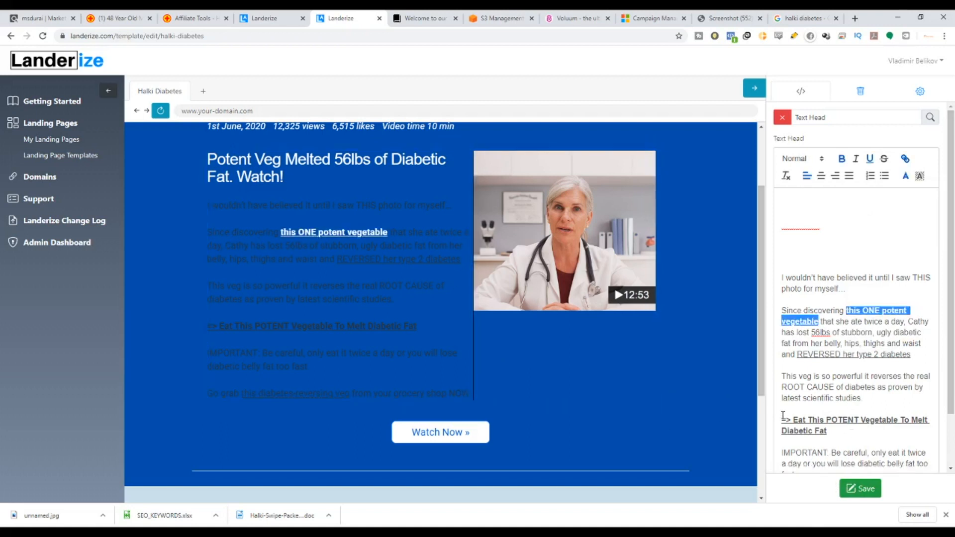
# Link the 'Eat This POTENT Vegetable' line to the pasted offer URL.
pyautogui.moveTo(784, 415); pyautogui.dragTo(827, 430)
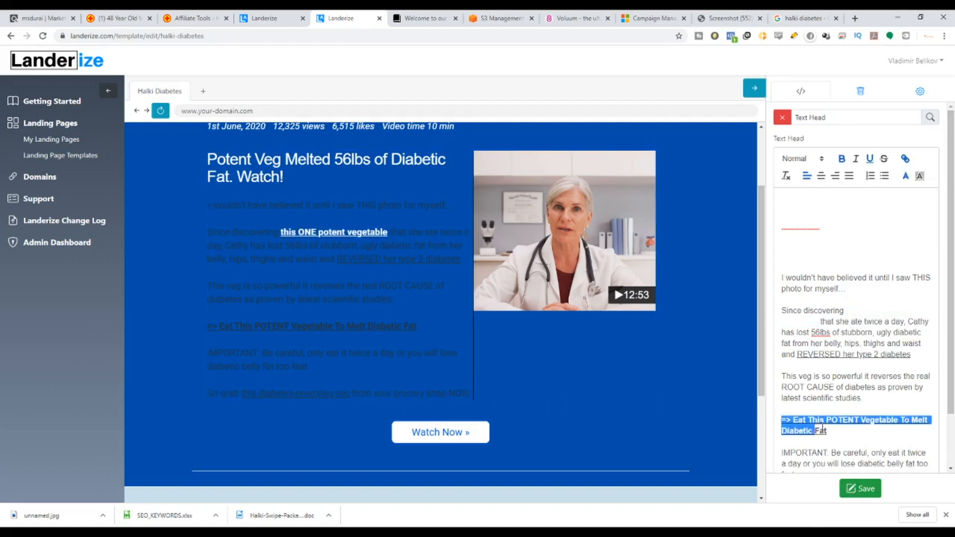
pyautogui.click(906, 159)
pyautogui.press('BackSpace')
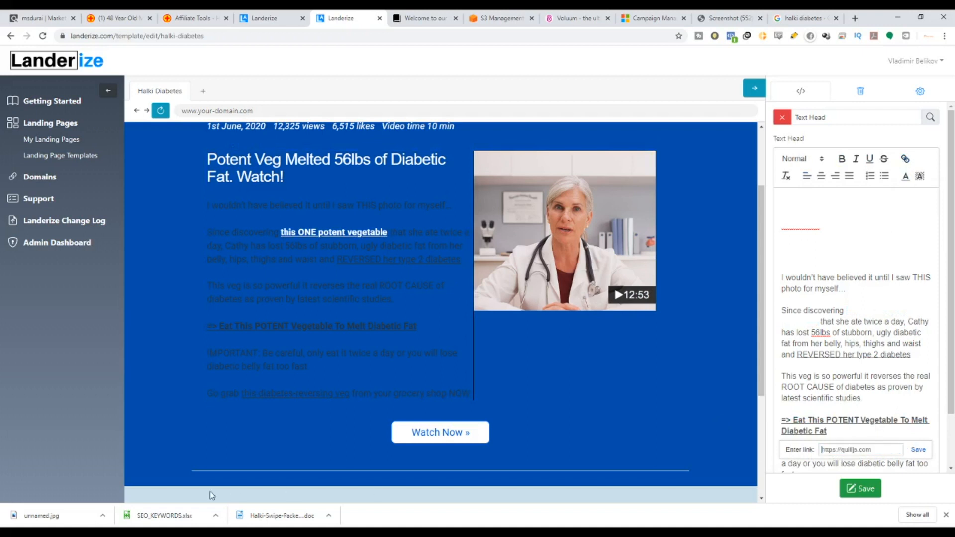
pyautogui.hotkey('alt', 'Tab')
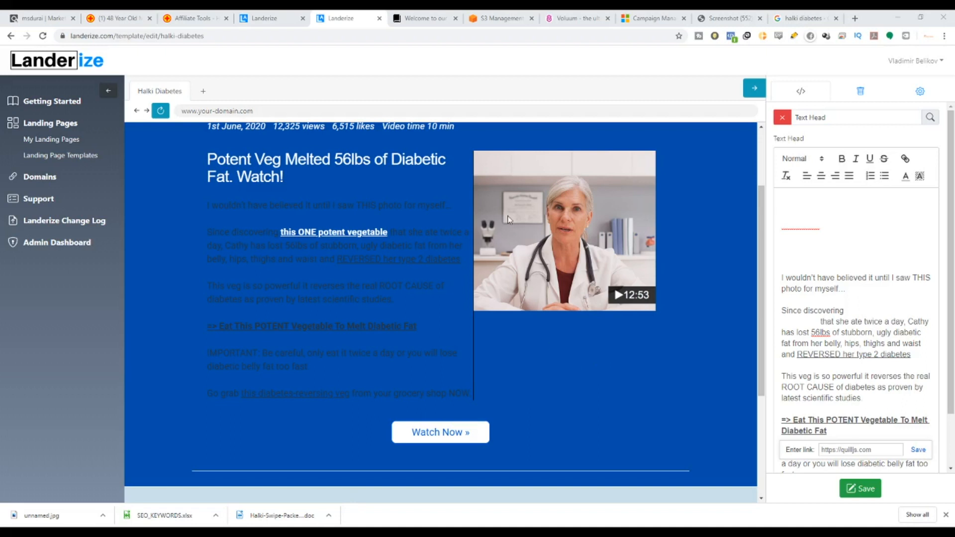
pyautogui.hotkey('alt', 'Tab')
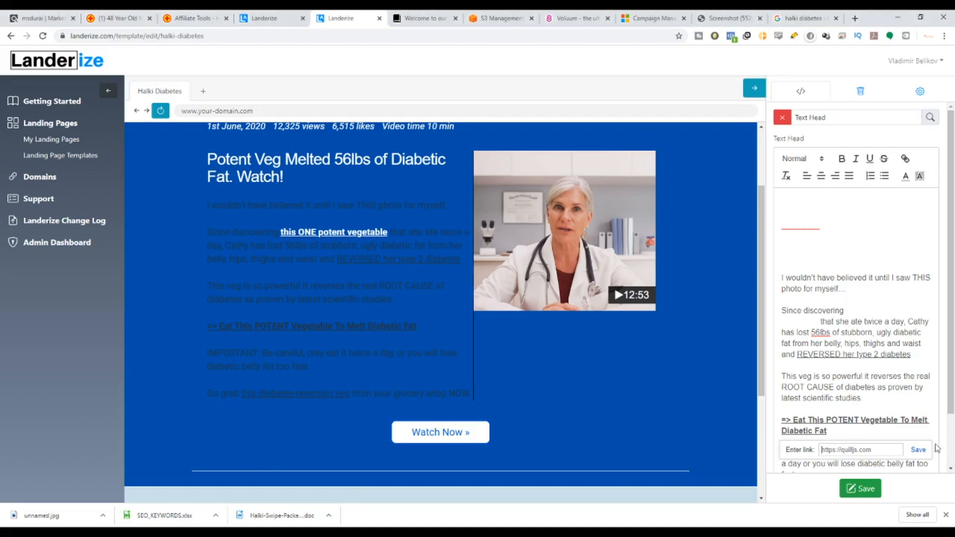
pyautogui.hotkey('ctrl', 'v')
pyautogui.click(920, 450)
# Link 'this diabetes-reversing veg' to the offer, then select all body text for white colouring.
pyautogui.scroll(-2, 876, 430)
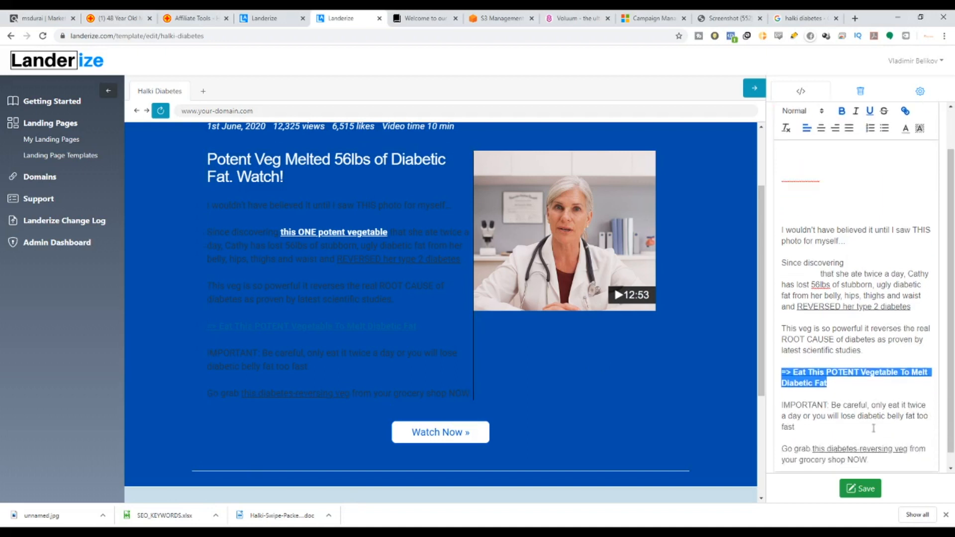
pyautogui.moveTo(906, 434); pyautogui.dragTo(814, 437)
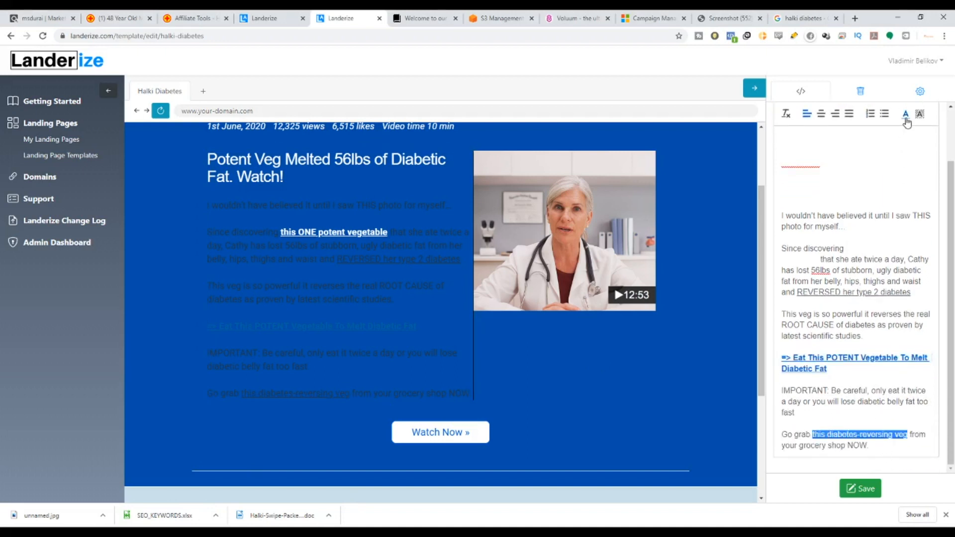
pyautogui.scroll(2, 907, 123)
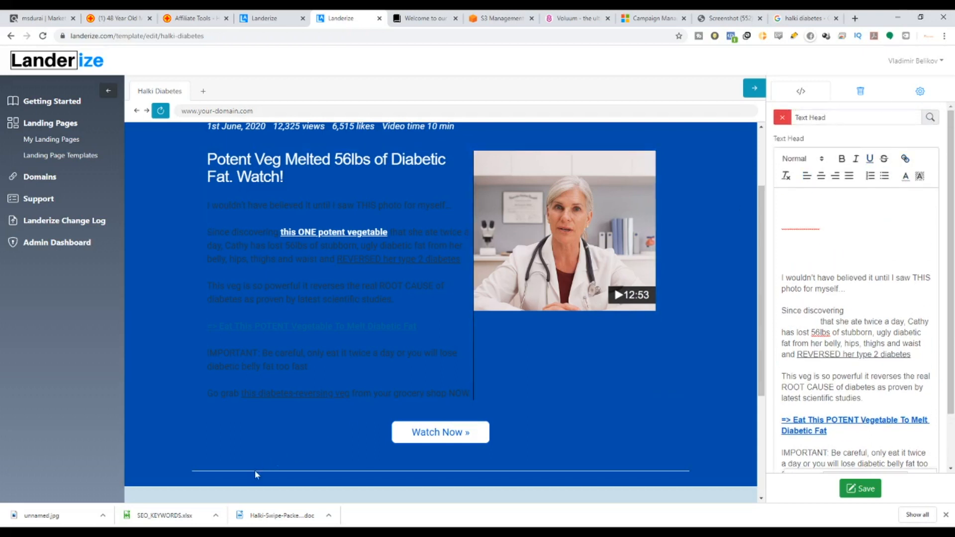
pyautogui.scroll(-1, 857, 421)
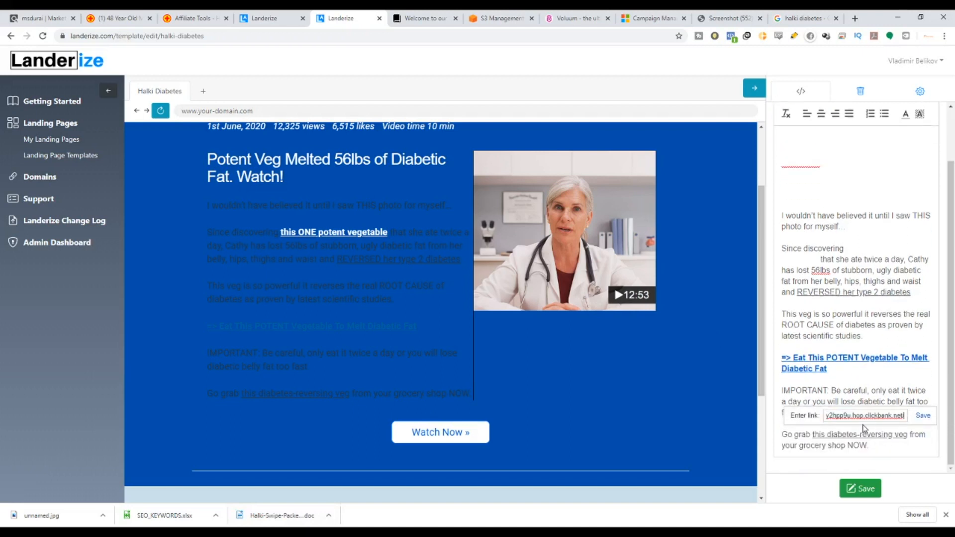
pyautogui.click(922, 418)
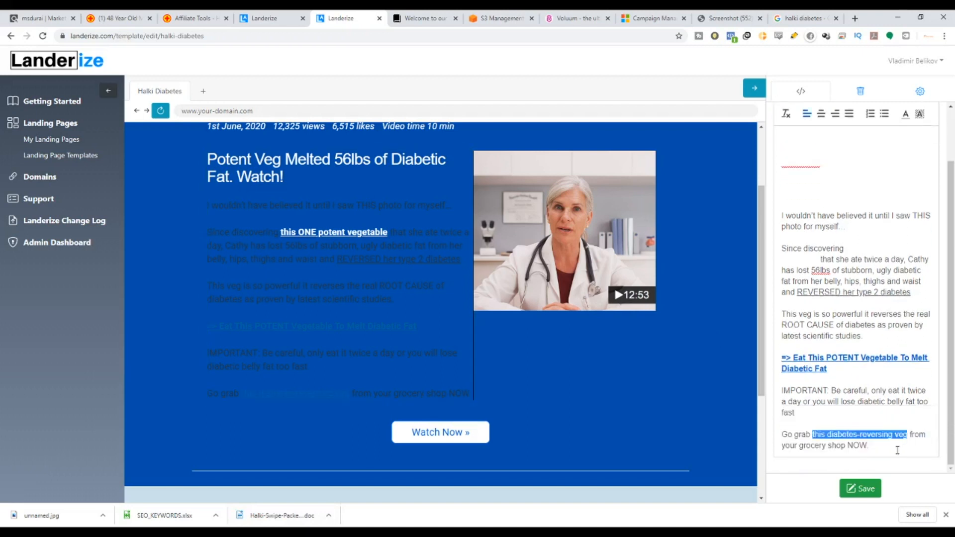
pyautogui.moveTo(883, 449); pyautogui.dragTo(780, 269)
pyautogui.click(905, 175)
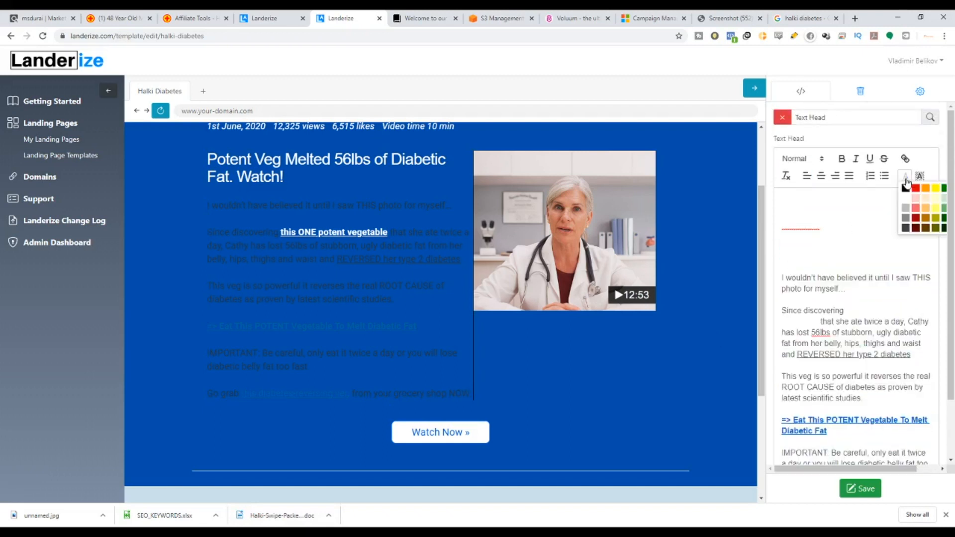
# Apply white to all the selected body text and scroll through the page to check it.
pyautogui.click(903, 199)
pyautogui.scroll(4, 697, 257)
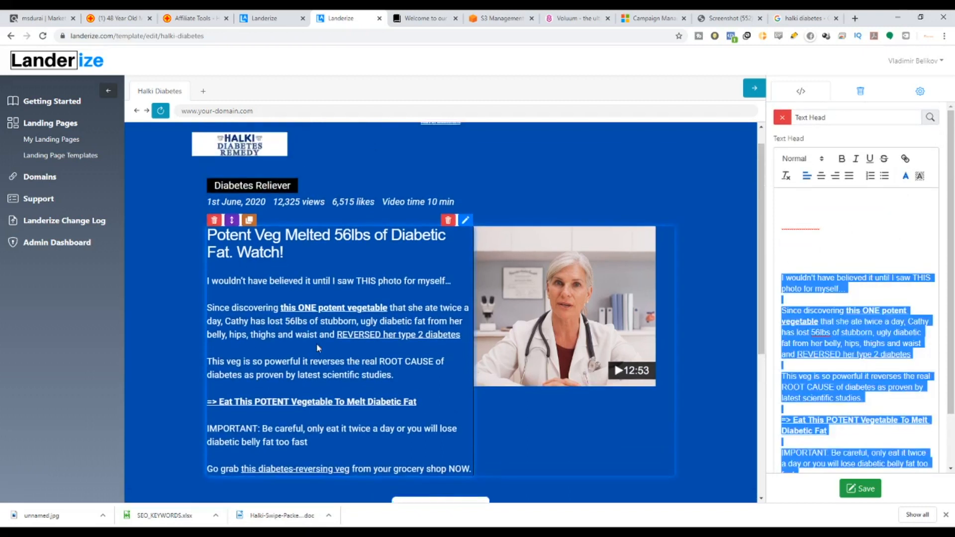
pyautogui.scroll(-4, 567, 453)
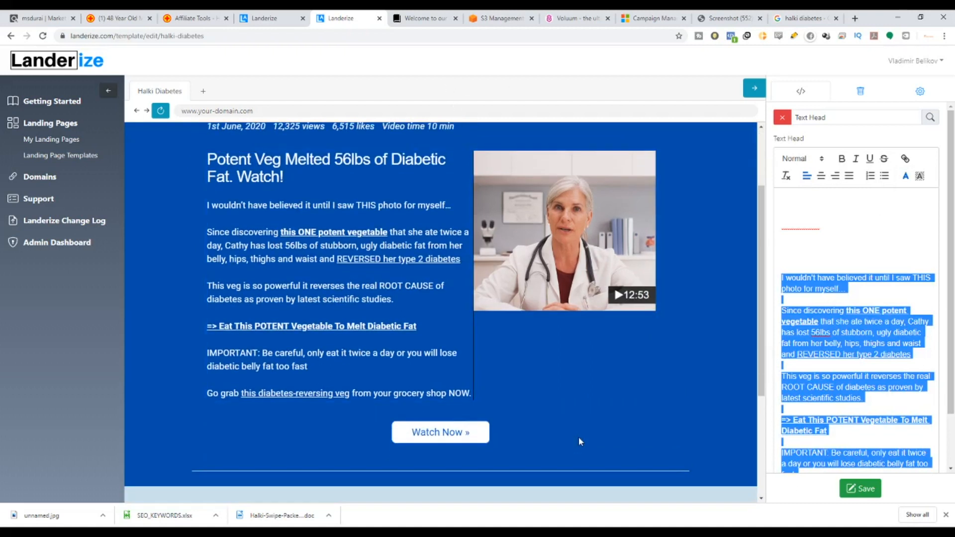
pyautogui.scroll(2, 500, 442)
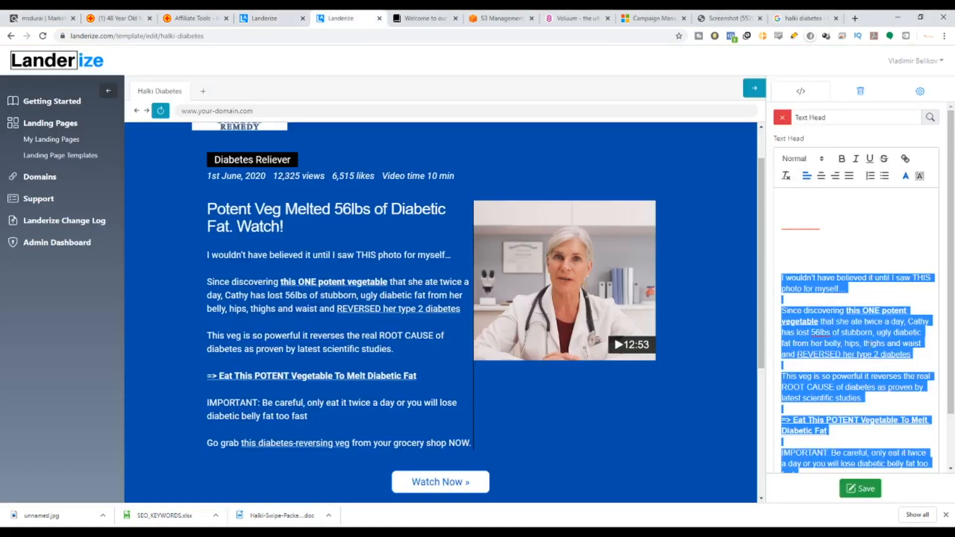
# Open the headline picture's image picker, note the recommended 370x325 size, and go to the Halki image search.
pyautogui.click(869, 344)
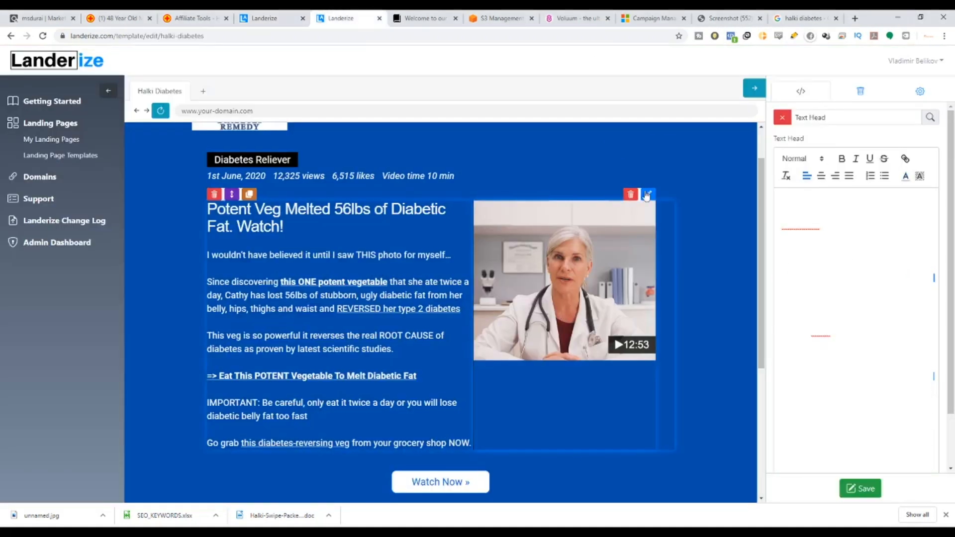
pyautogui.click(648, 195)
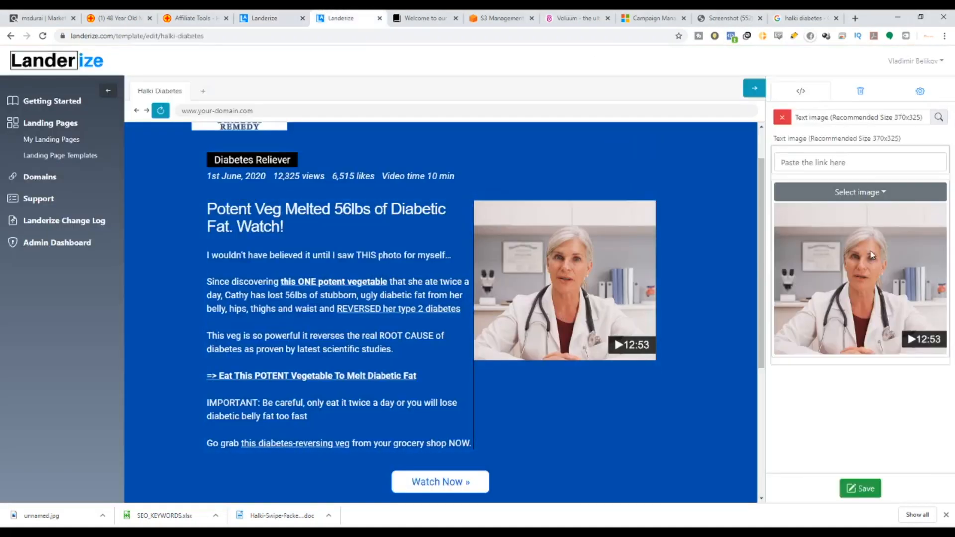
pyautogui.click(877, 192)
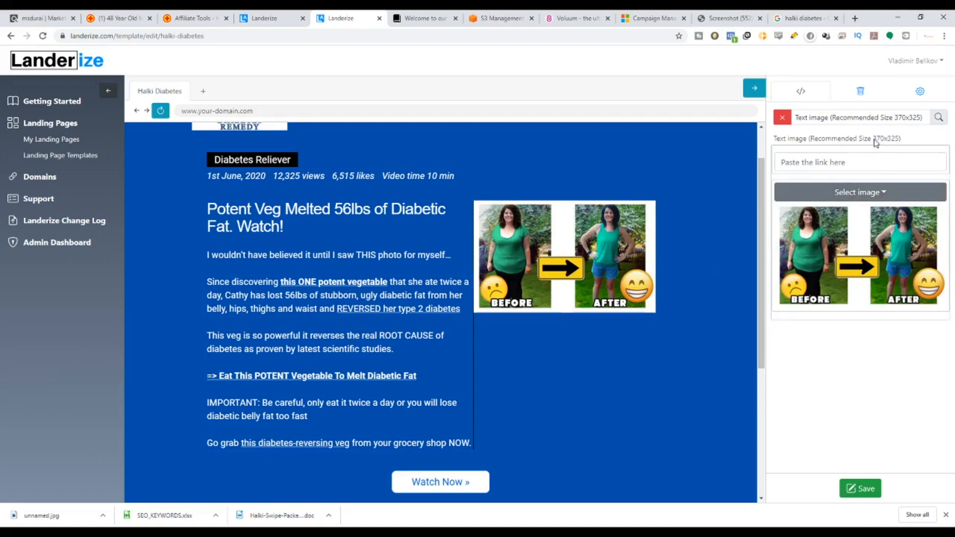
pyautogui.moveTo(874, 140); pyautogui.dragTo(901, 140)
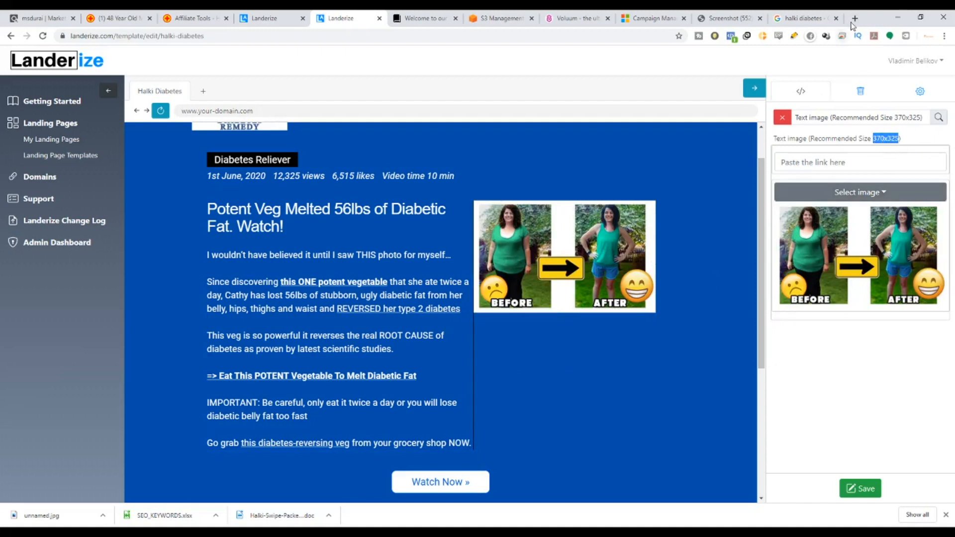
pyautogui.click(802, 18)
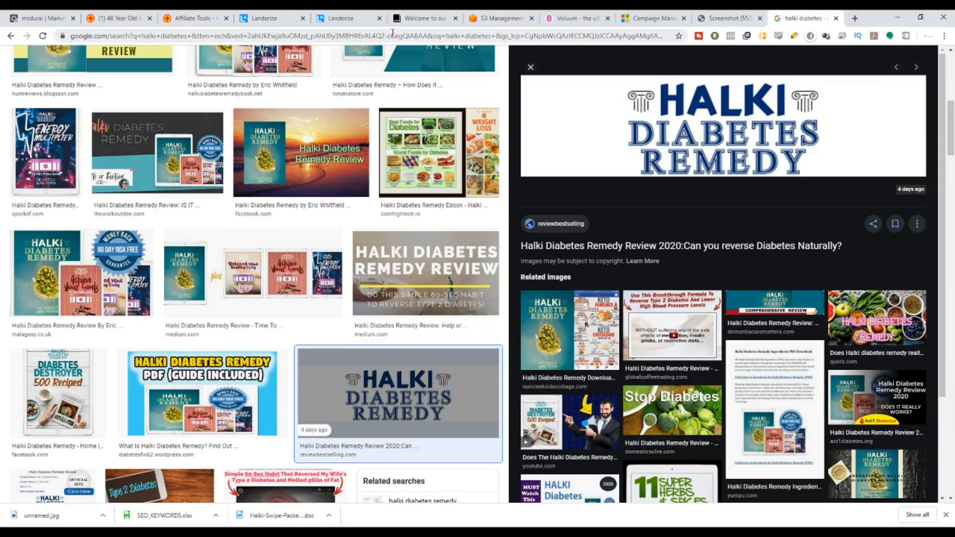
# Create a new 370 × 325 px custom-size design on canva.com.
pyautogui.click(857, 19)
pyautogui.write('canva')
pyautogui.press('Return')
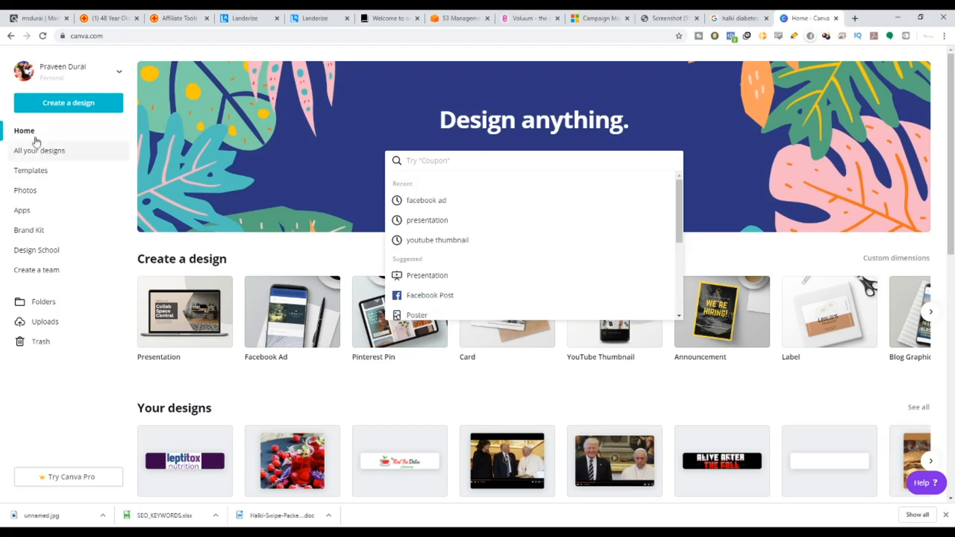
pyautogui.click(46, 104)
pyautogui.click(69, 154)
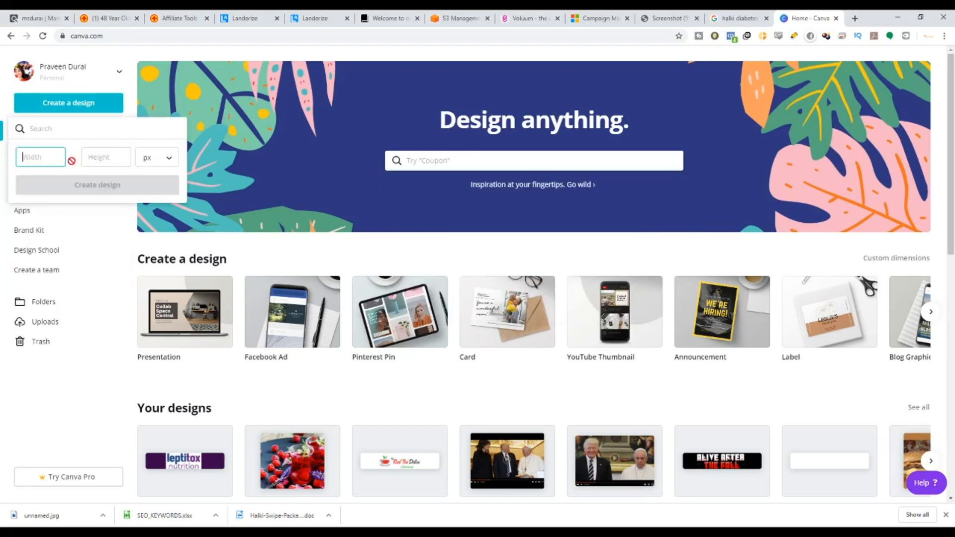
pyautogui.click(310, 18)
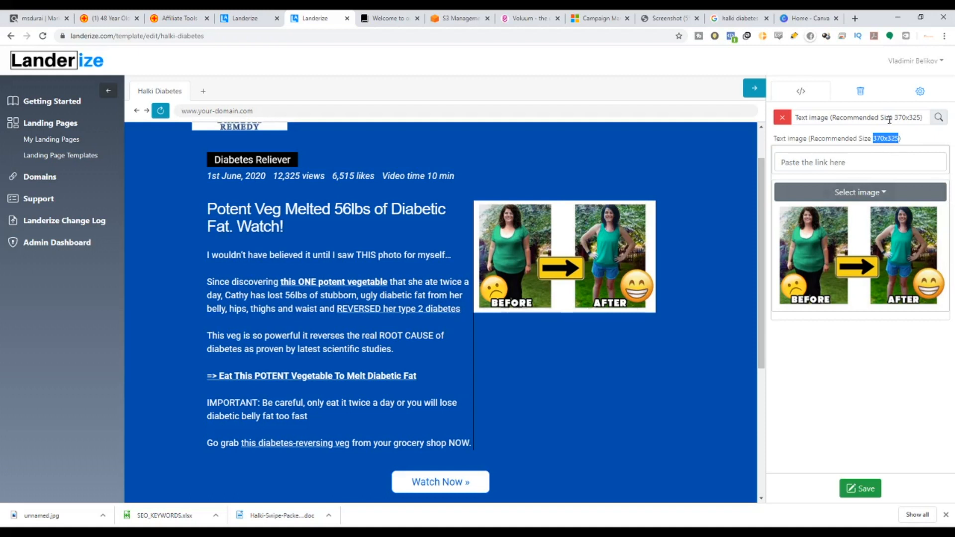
pyautogui.click(814, 19)
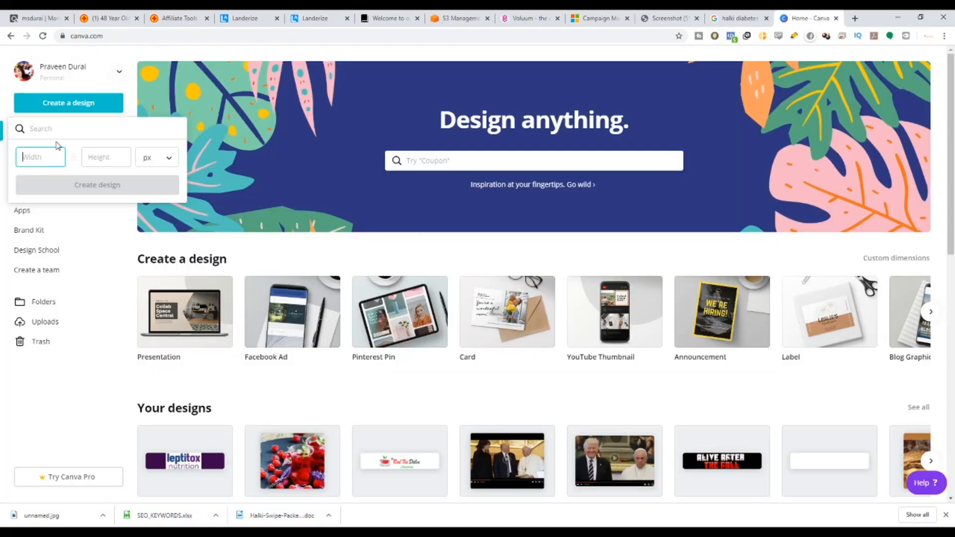
pyautogui.press('Tab')
pyautogui.write('325')
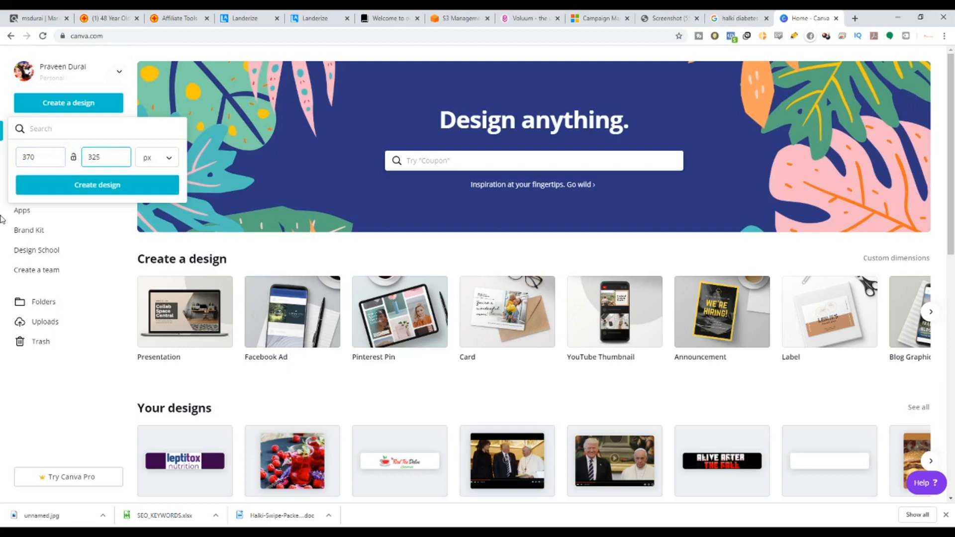
pyautogui.click(75, 187)
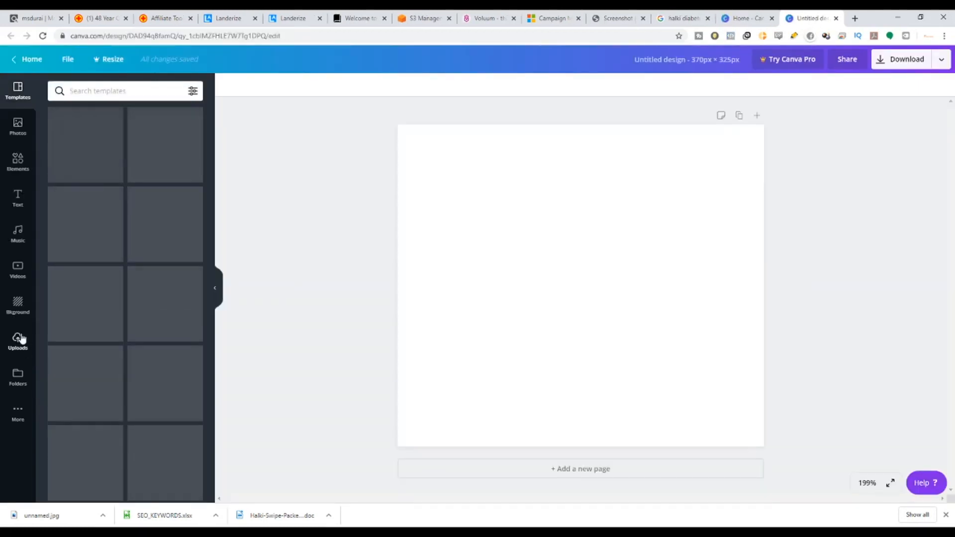
# Place the uploaded before/after photo across the page width and trim its height to leave space above and below.
pyautogui.click(20, 340)
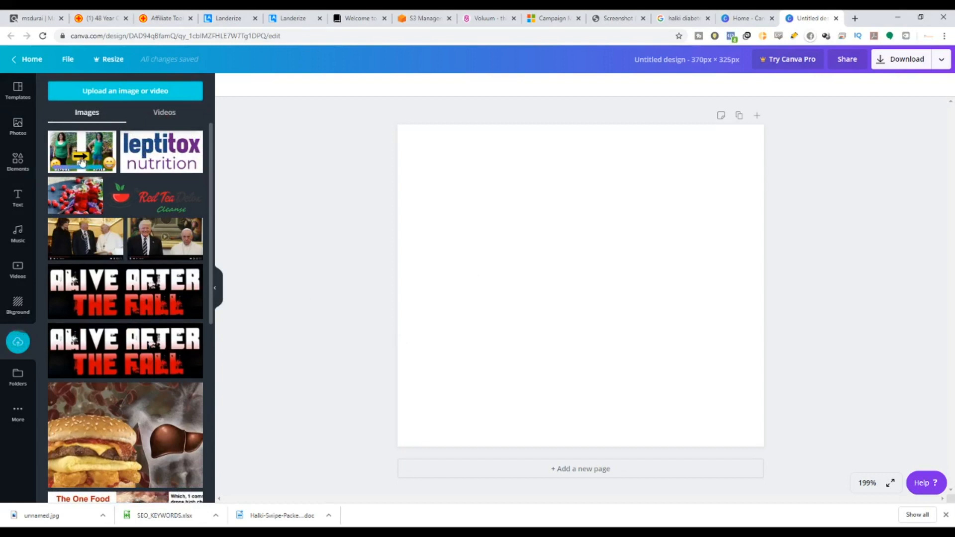
pyautogui.moveTo(74, 149); pyautogui.dragTo(542, 246)
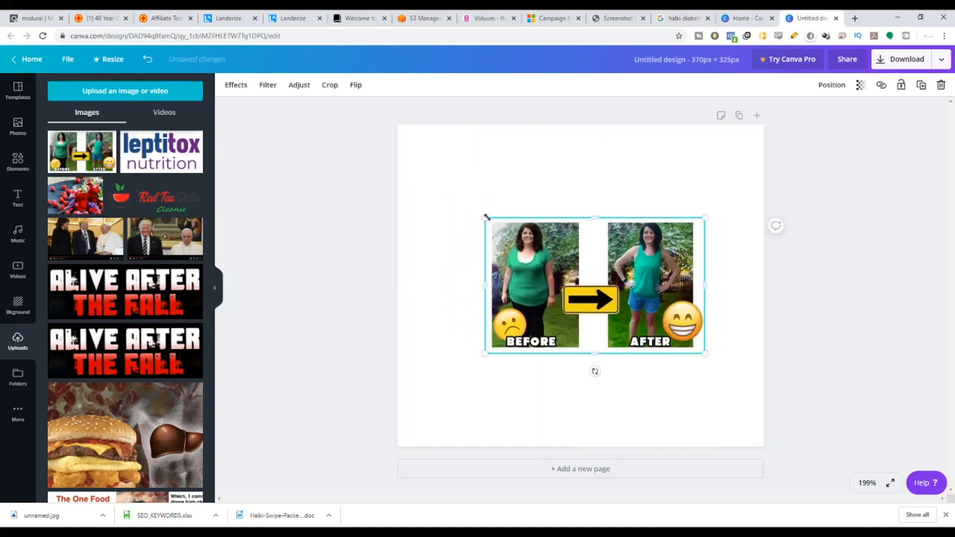
pyautogui.moveTo(487, 217); pyautogui.dragTo(398, 163)
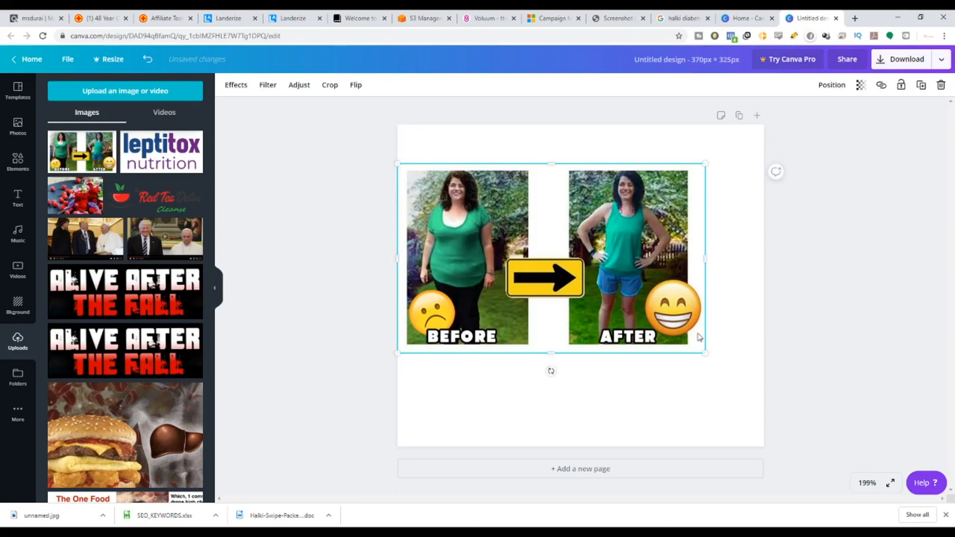
pyautogui.moveTo(710, 357); pyautogui.dragTo(774, 378)
pyautogui.moveTo(611, 333); pyautogui.dragTo(614, 343)
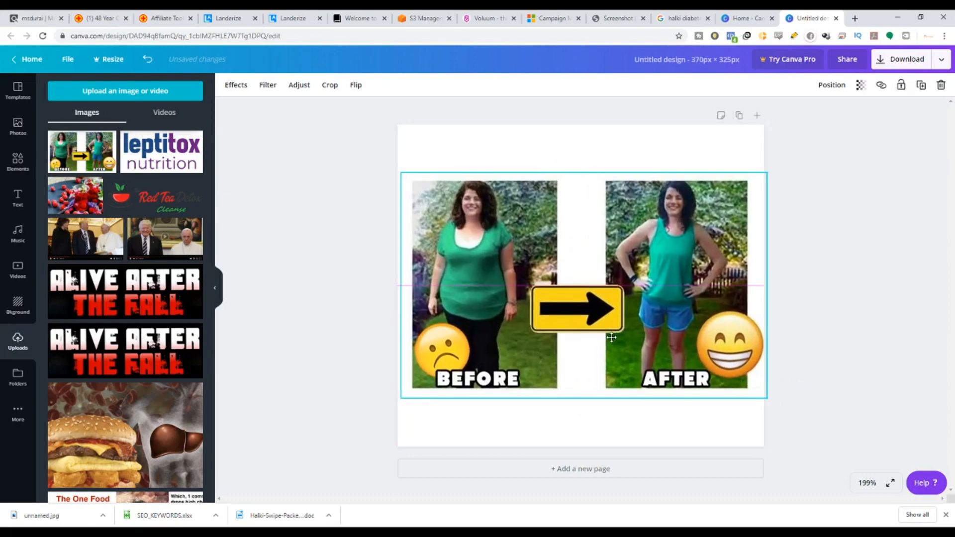
pyautogui.moveTo(399, 172); pyautogui.dragTo(384, 165)
pyautogui.moveTo(769, 398); pyautogui.dragTo(765, 398)
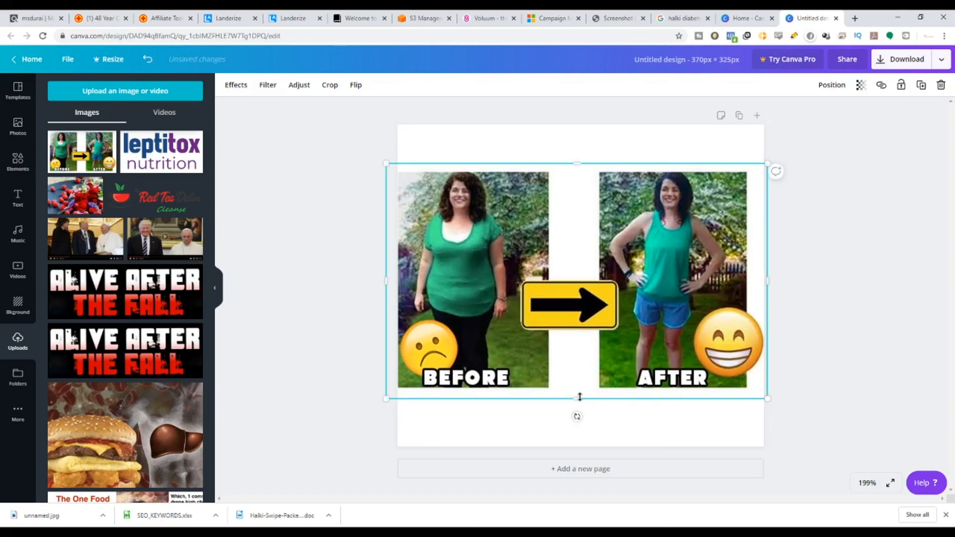
pyautogui.moveTo(580, 397); pyautogui.dragTo(579, 387)
pyautogui.moveTo(576, 163); pyautogui.dragTo(579, 171)
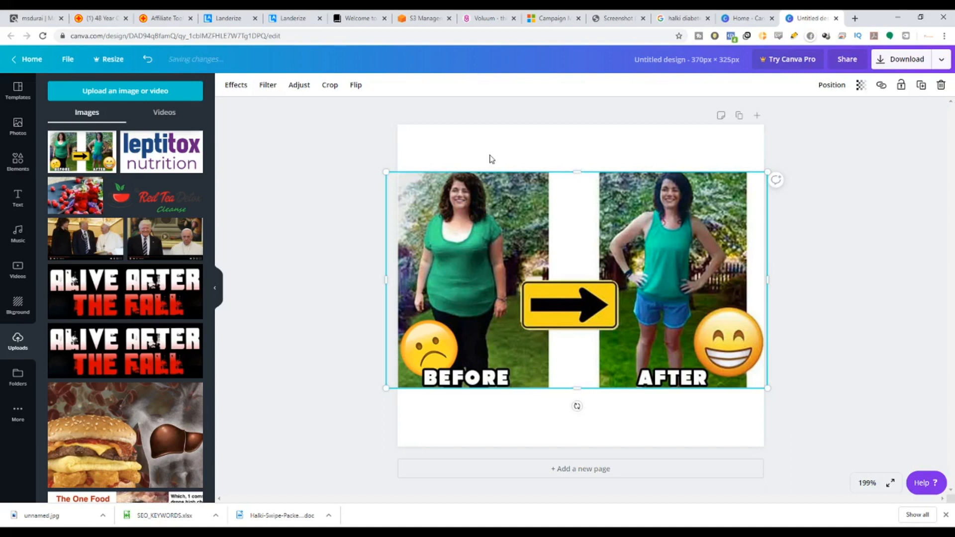
pyautogui.click(492, 159)
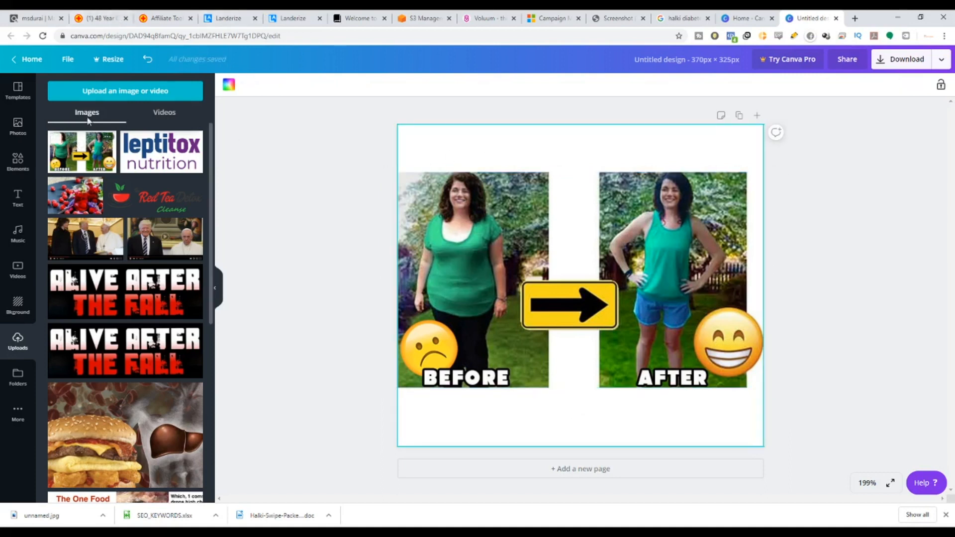
# Copy the Landerize header's hex colour and set the Canva background to blue #004EAB.
pyautogui.click(294, 18)
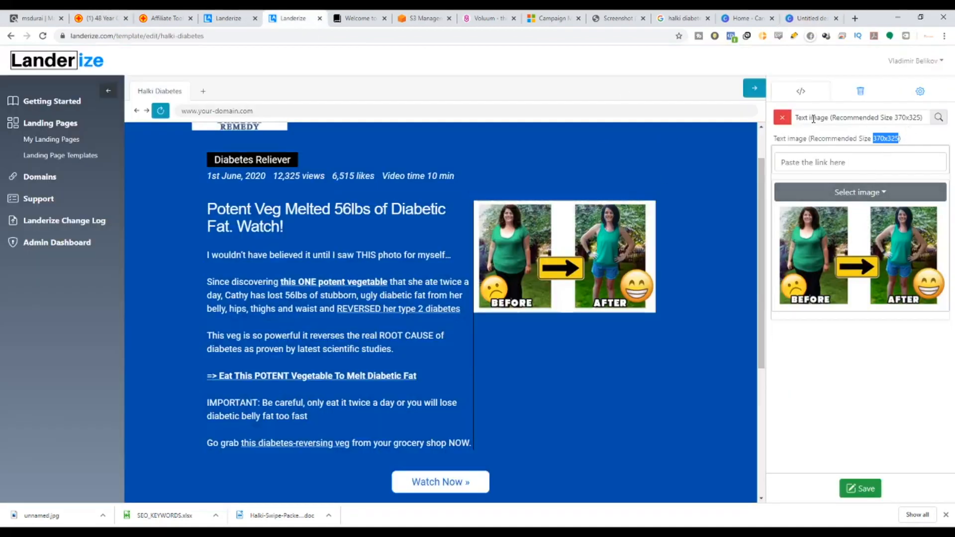
pyautogui.click(782, 117)
pyautogui.click(927, 142)
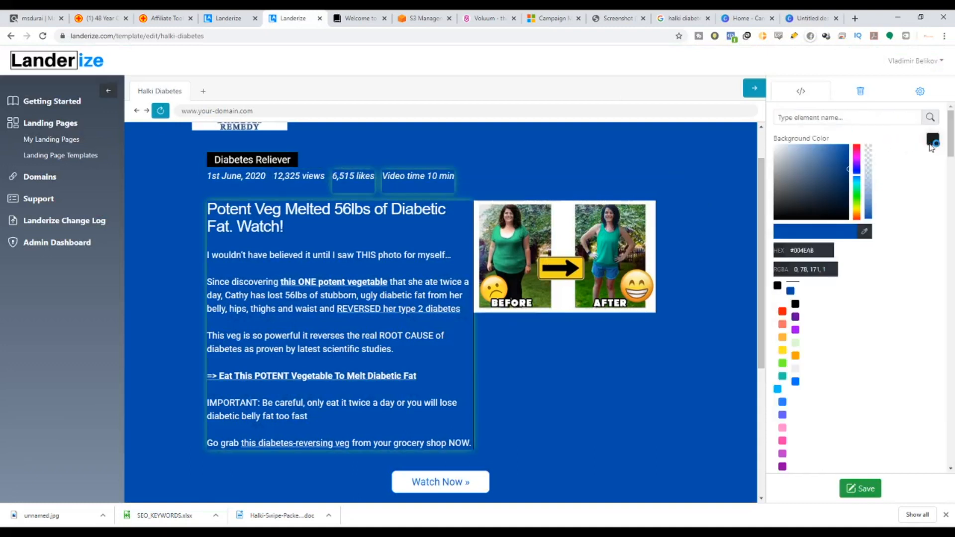
pyautogui.click(930, 142)
pyautogui.click(931, 140)
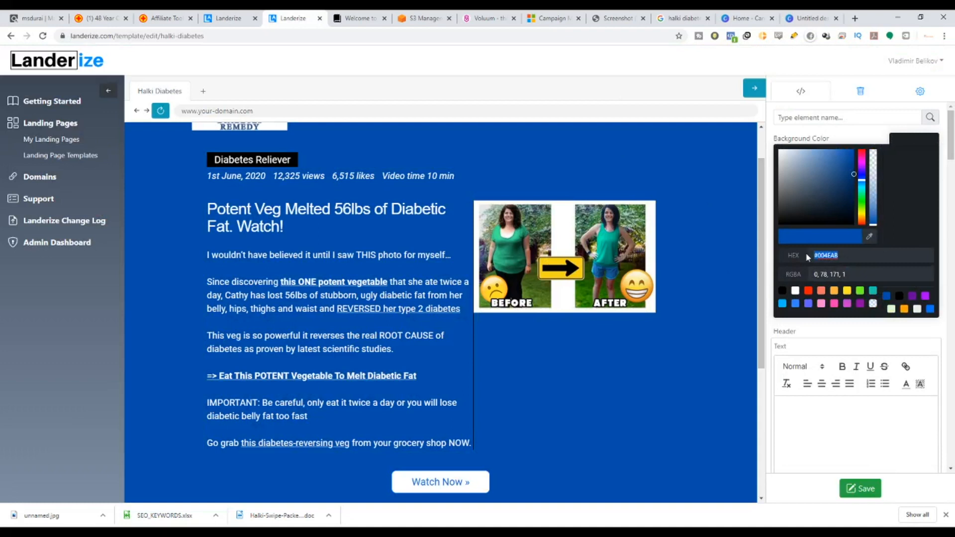
pyautogui.click(806, 19)
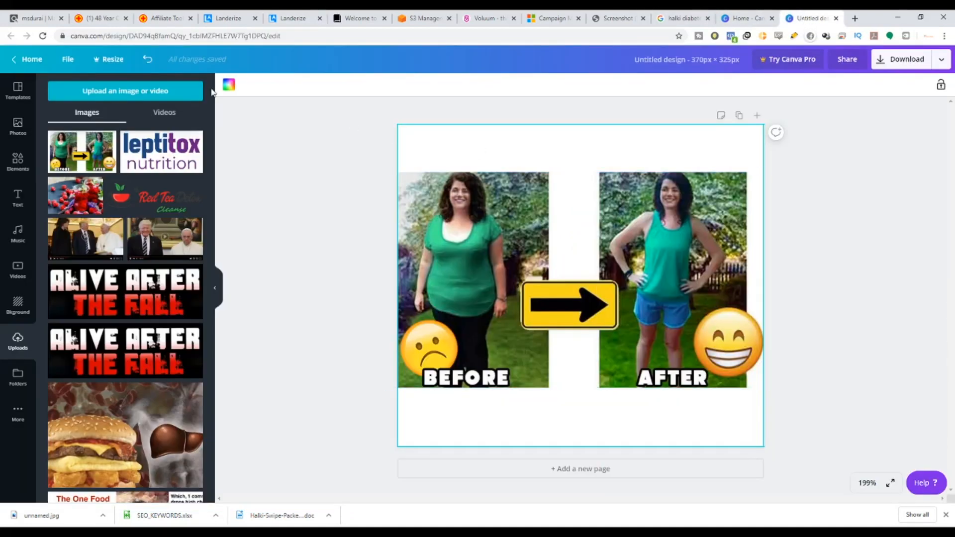
pyautogui.click(229, 85)
pyautogui.click(56, 138)
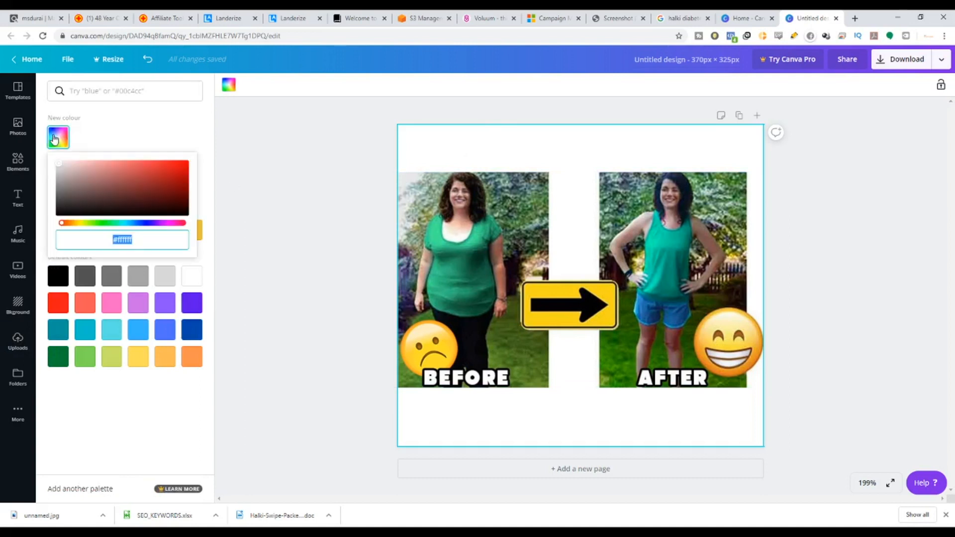
pyautogui.write('#004EAB')
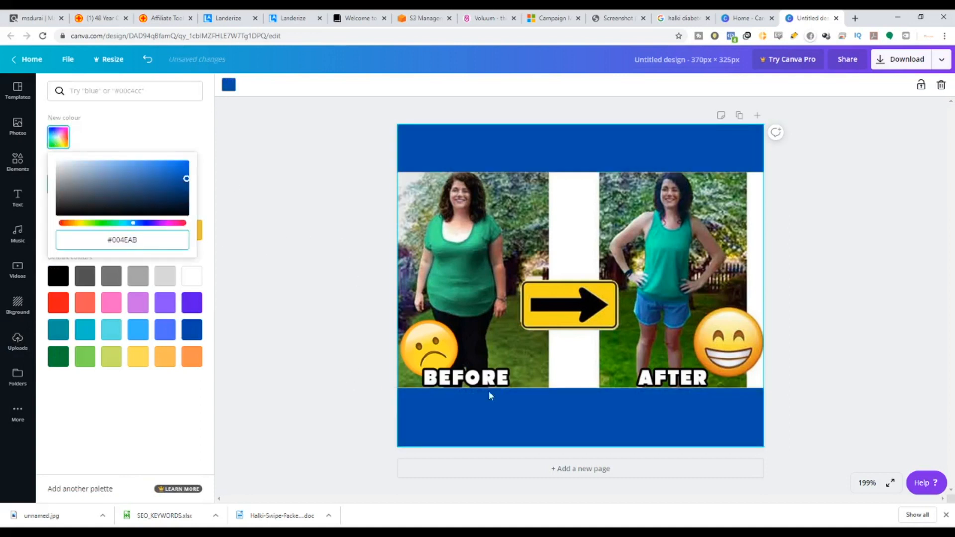
pyautogui.click(900, 188)
# Download the design as a JPG and return to the Landerize article image's settings.
pyautogui.click(903, 59)
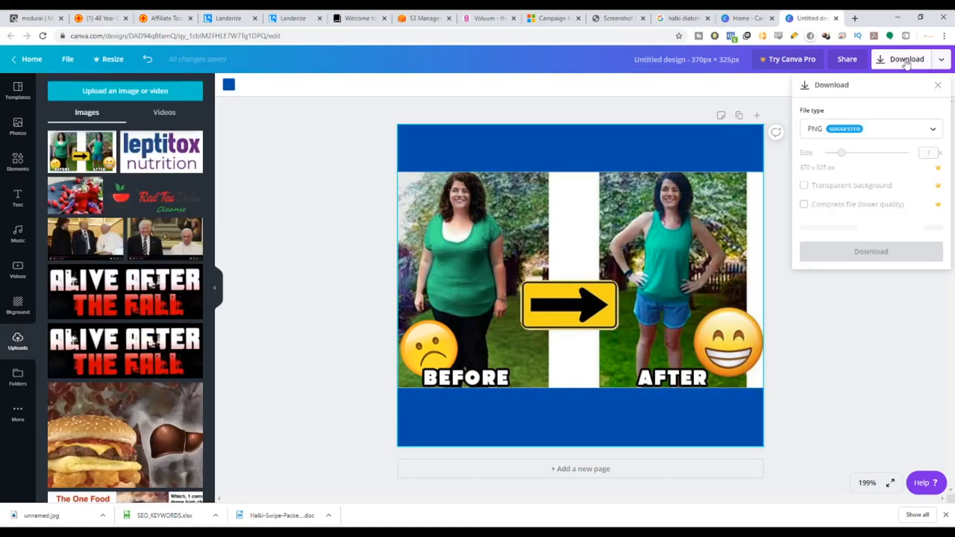
pyautogui.click(865, 139)
pyautogui.click(855, 173)
pyautogui.click(874, 234)
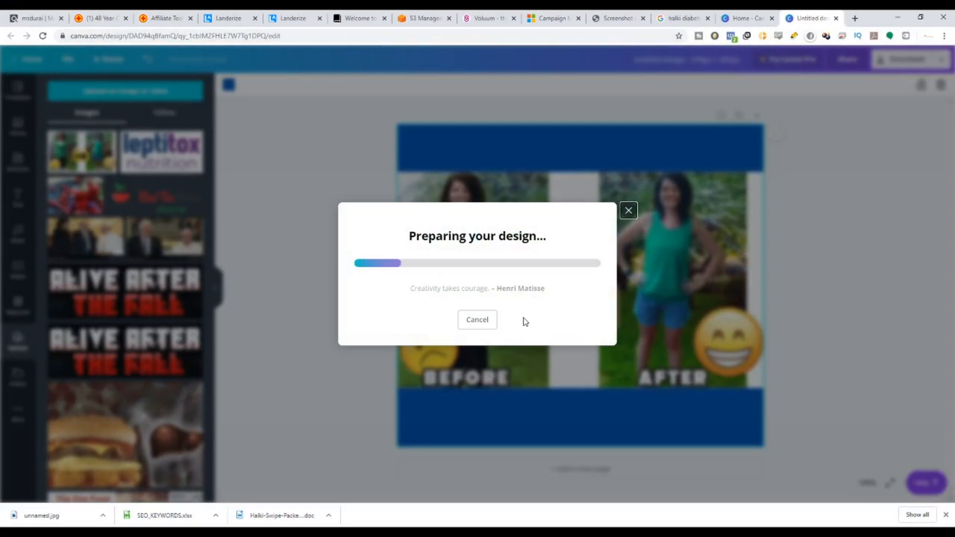
pyautogui.click(628, 114)
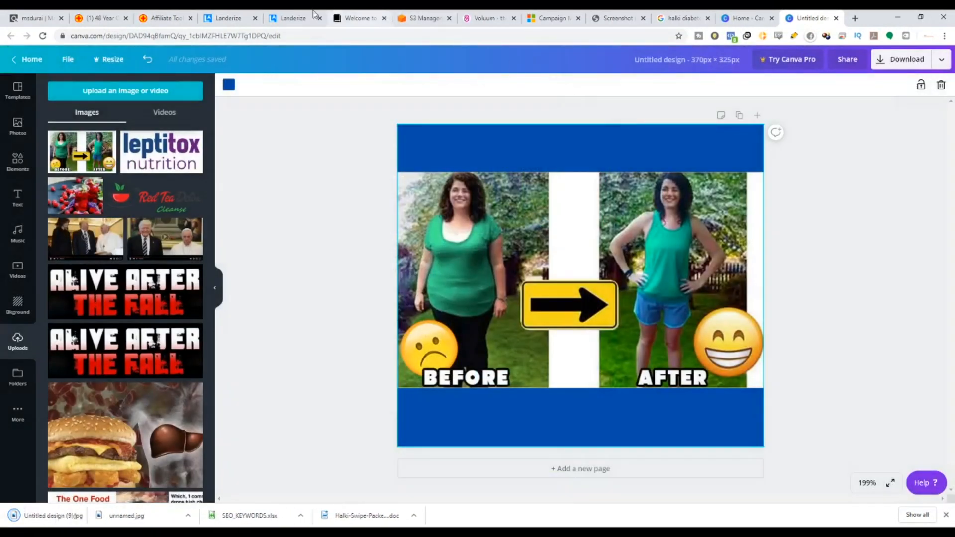
pyautogui.click(300, 18)
pyautogui.click(648, 193)
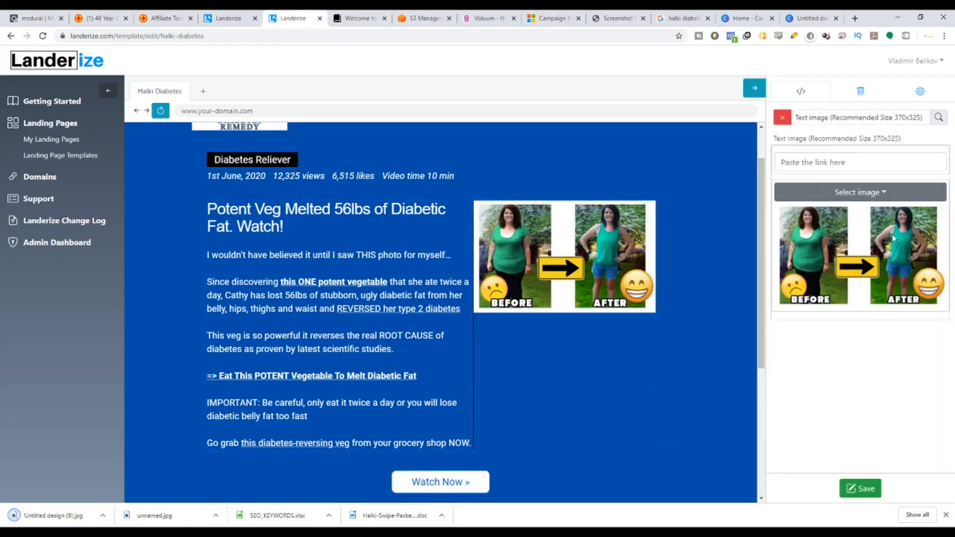
# Upload the blue-background JPG as the article image, link it to the offer hop URL, and save.
pyautogui.click(895, 194)
pyautogui.click(899, 226)
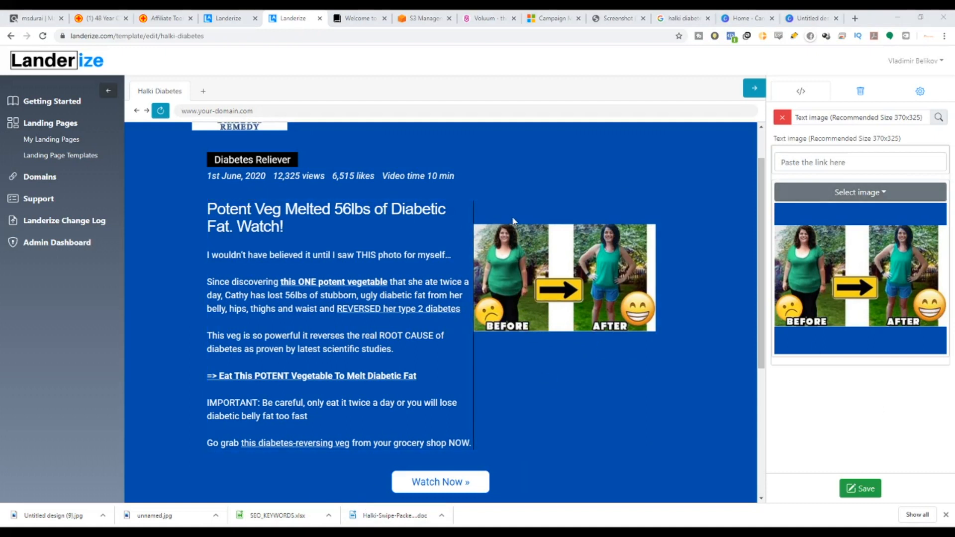
pyautogui.click(809, 163)
pyautogui.hotkey('ctrl', 'v')
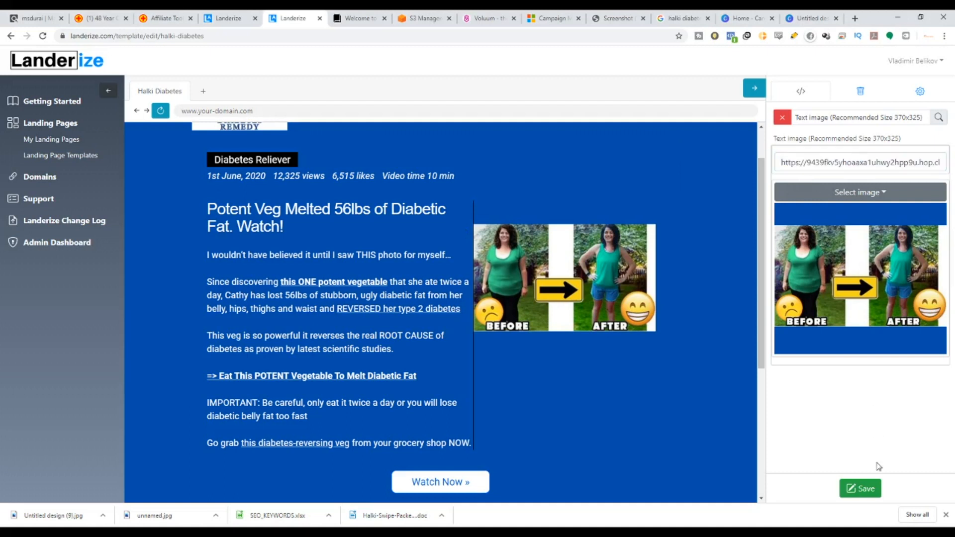
pyautogui.click(859, 494)
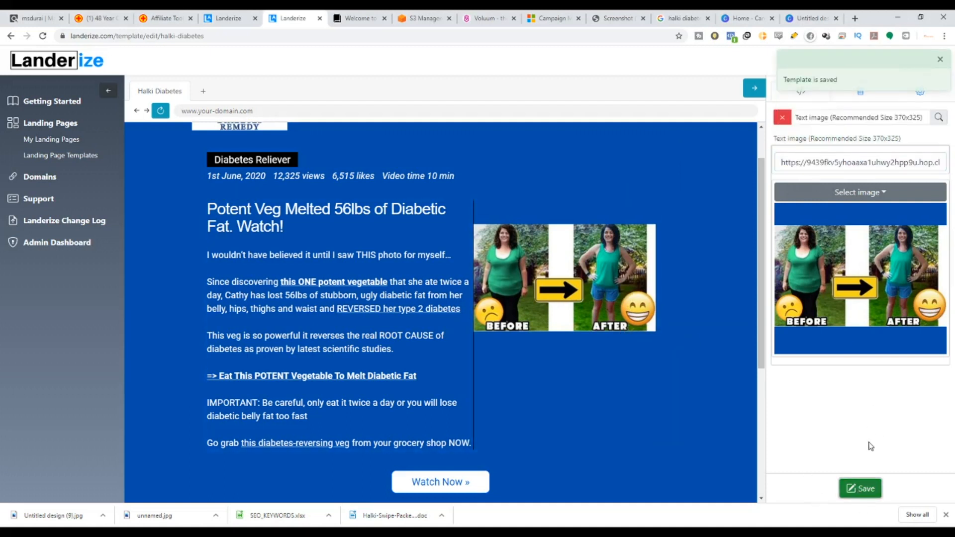
pyautogui.scroll(-4, 531, 352)
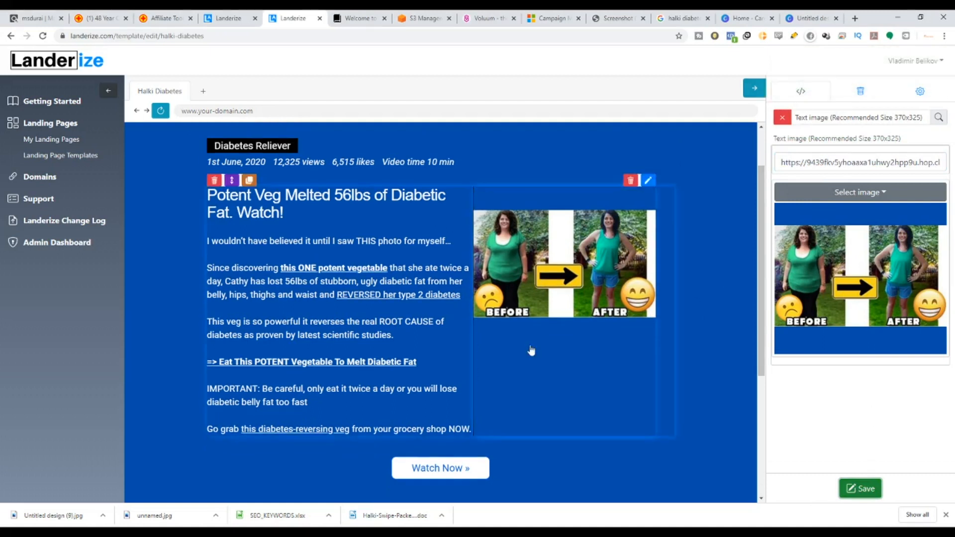
# Link the Watch Now button to the copied offer URL and save the template.
pyautogui.click(443, 283)
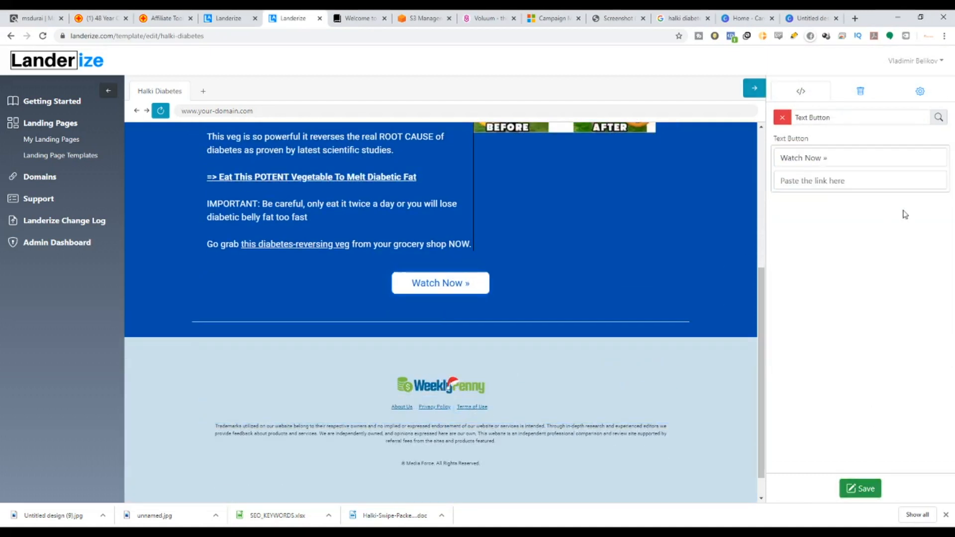
pyautogui.click(836, 179)
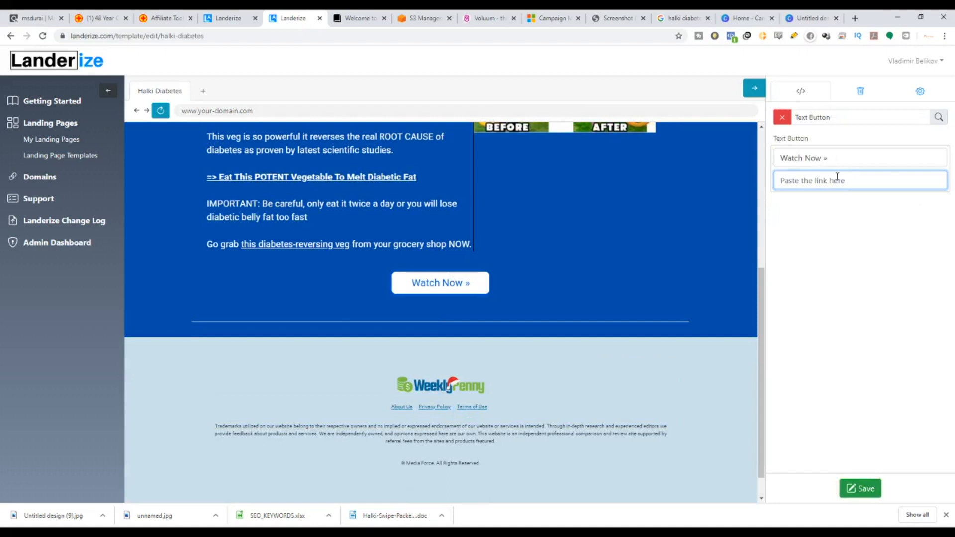
pyautogui.hotkey('ctrl', 'v')
pyautogui.click(866, 488)
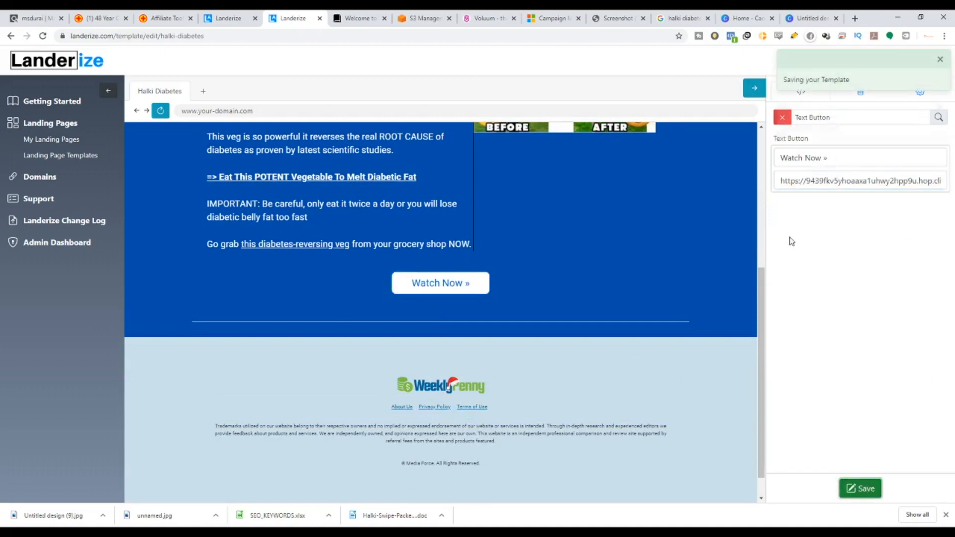
# Bring up the footer logo's image chooser to browse for a new logo file.
pyautogui.scroll(5, 541, 312)
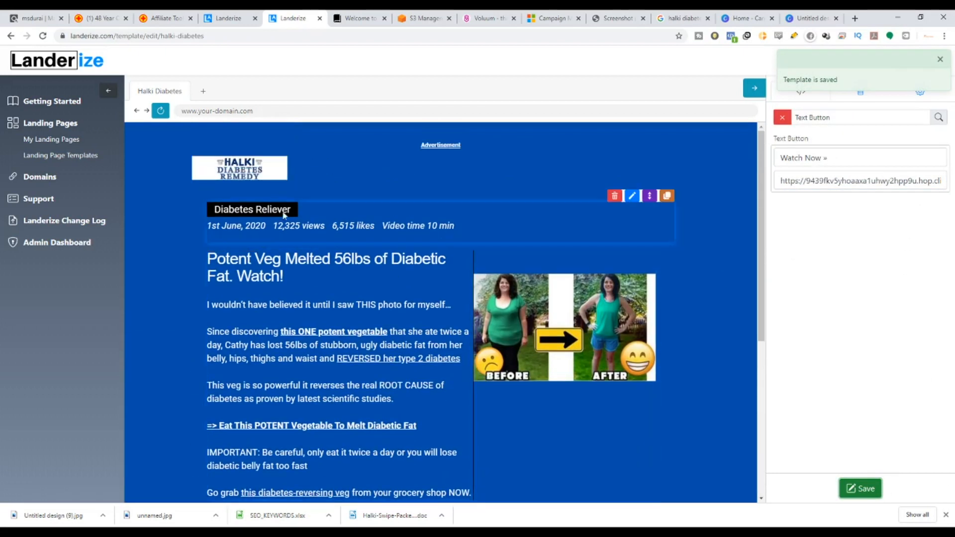
pyautogui.scroll(-1, 327, 225)
pyautogui.scroll(1, 336, 244)
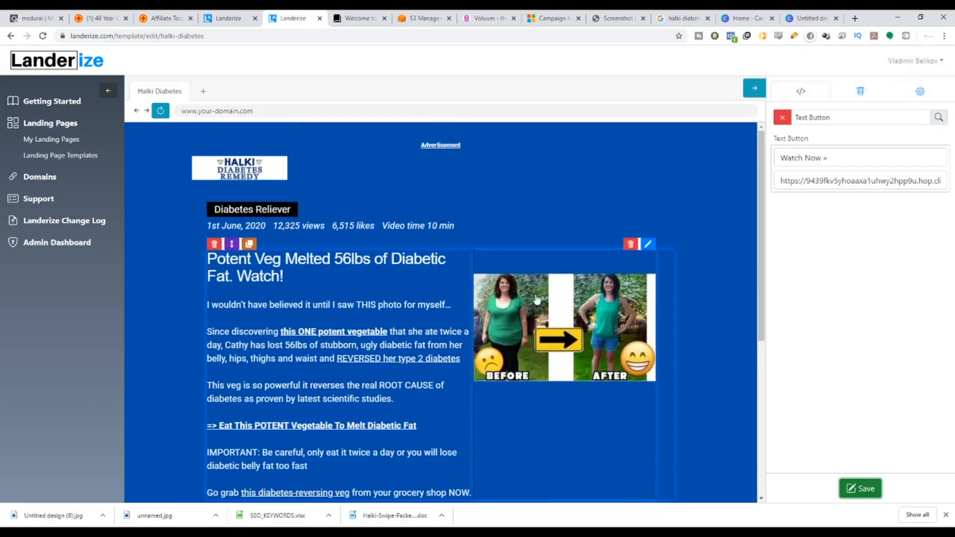
pyautogui.scroll(-5, 336, 244)
pyautogui.scroll(2, 373, 333)
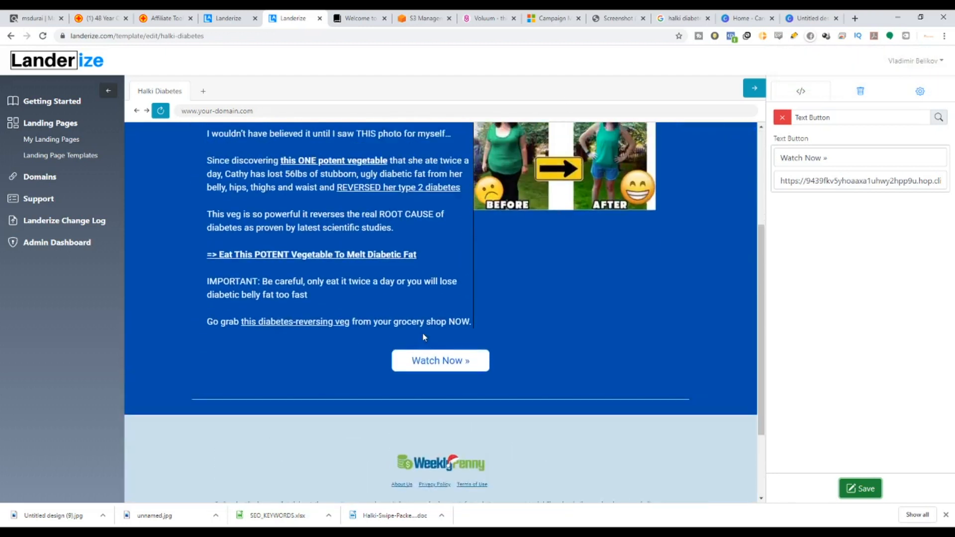
pyautogui.scroll(2, 428, 348)
pyautogui.scroll(-4, 428, 365)
pyautogui.scroll(3, 428, 365)
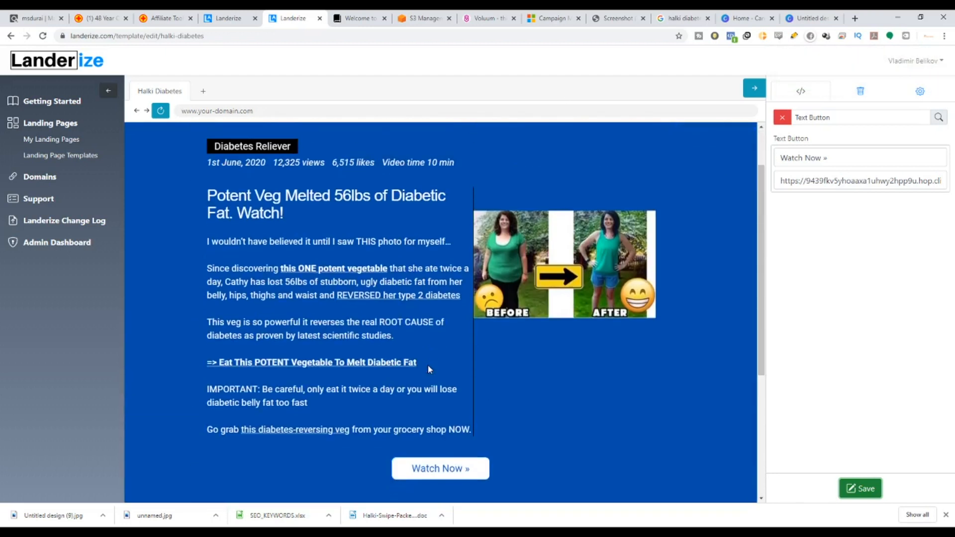
pyautogui.scroll(-4, 428, 365)
pyautogui.scroll(5, 428, 365)
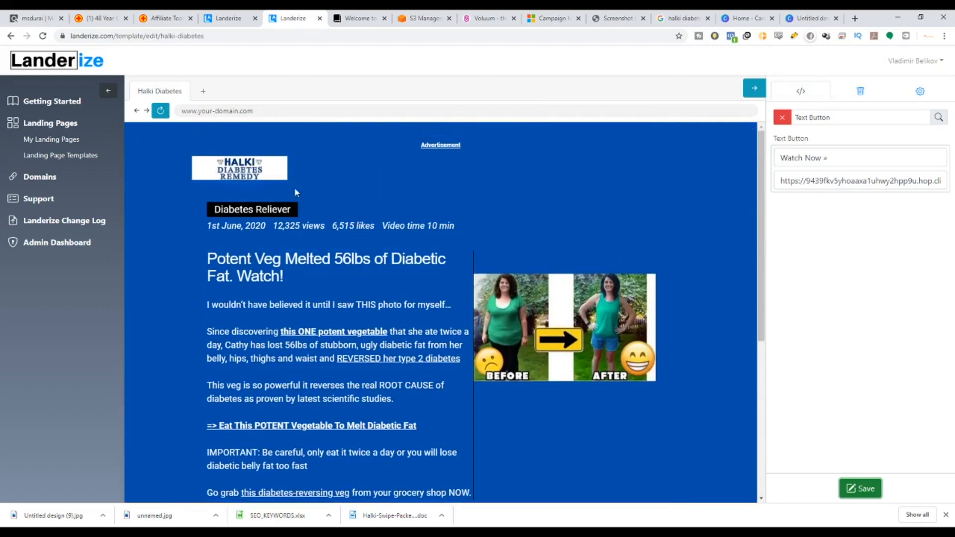
pyautogui.scroll(-1, 294, 248)
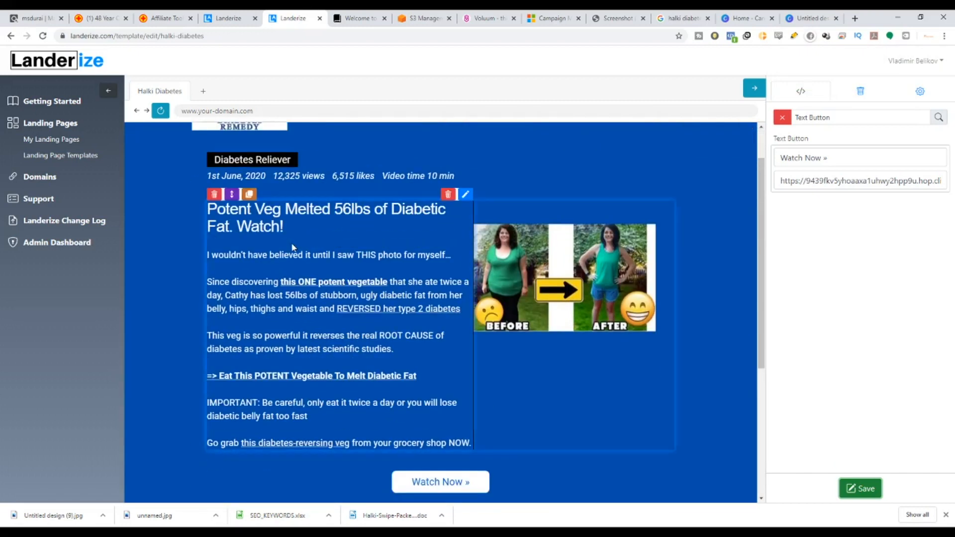
pyautogui.scroll(-2, 451, 391)
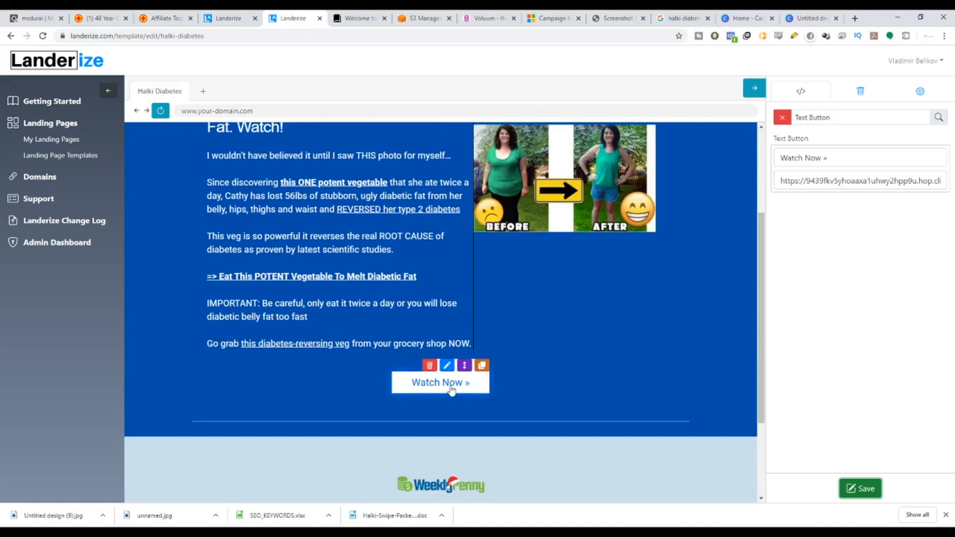
pyautogui.scroll(-3, 451, 390)
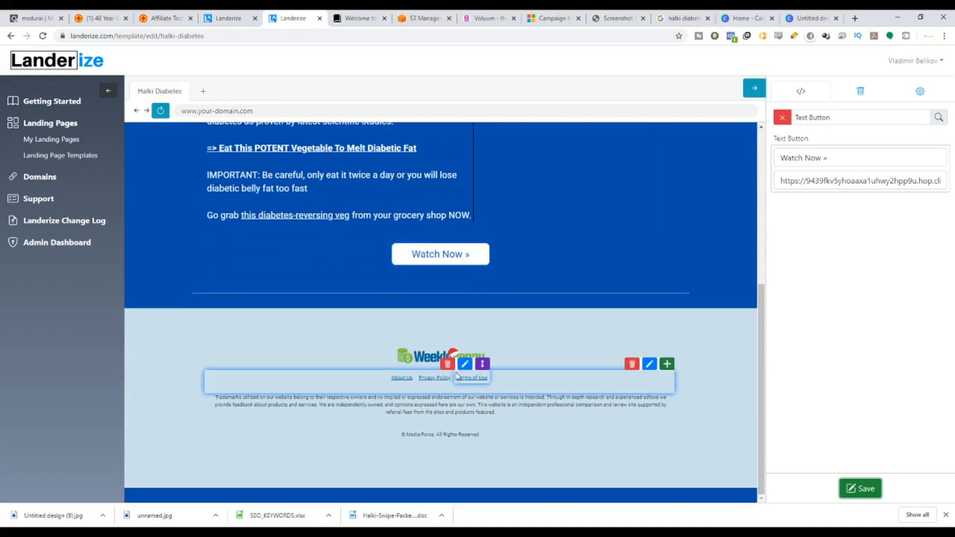
pyautogui.scroll(3, 459, 373)
pyautogui.scroll(-3, 463, 346)
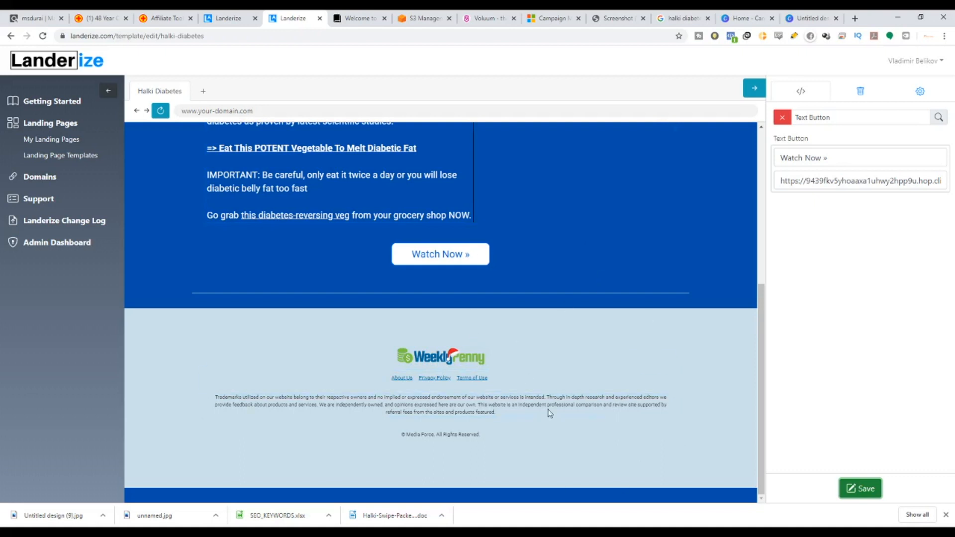
pyautogui.click(628, 342)
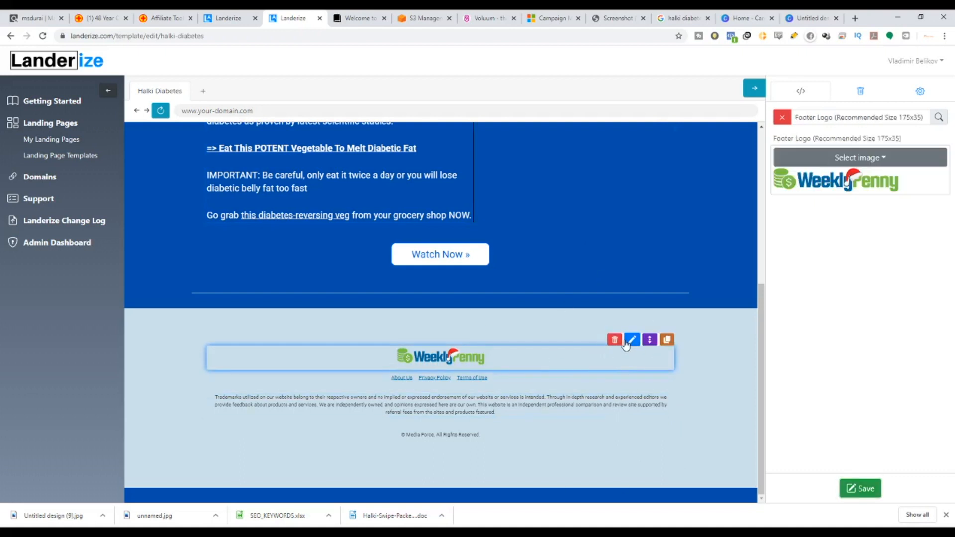
pyautogui.click(873, 157)
pyautogui.click(908, 184)
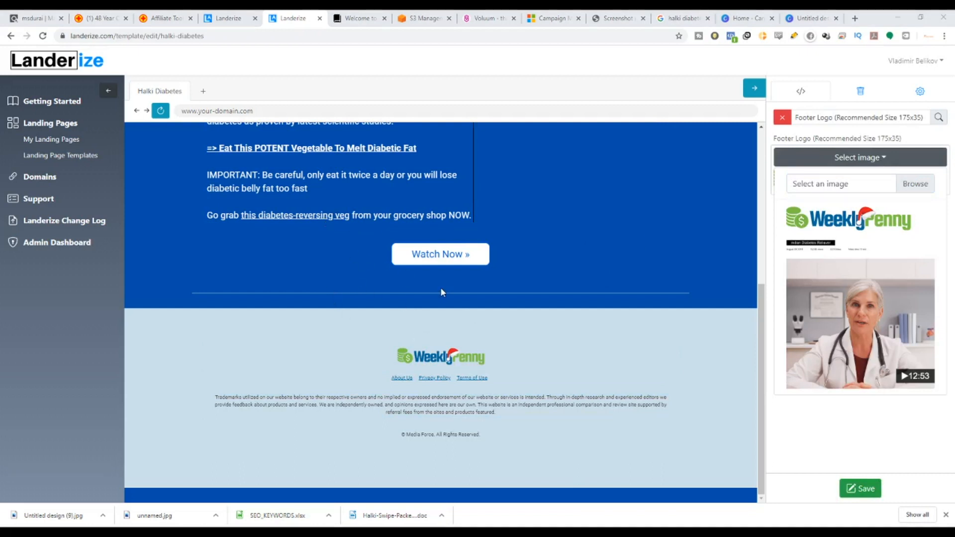
# Set the Halki Diabetes Remedy image as Footer Logo and edit the About Us/Privacy/Terms links.
pyautogui.click(410, 359)
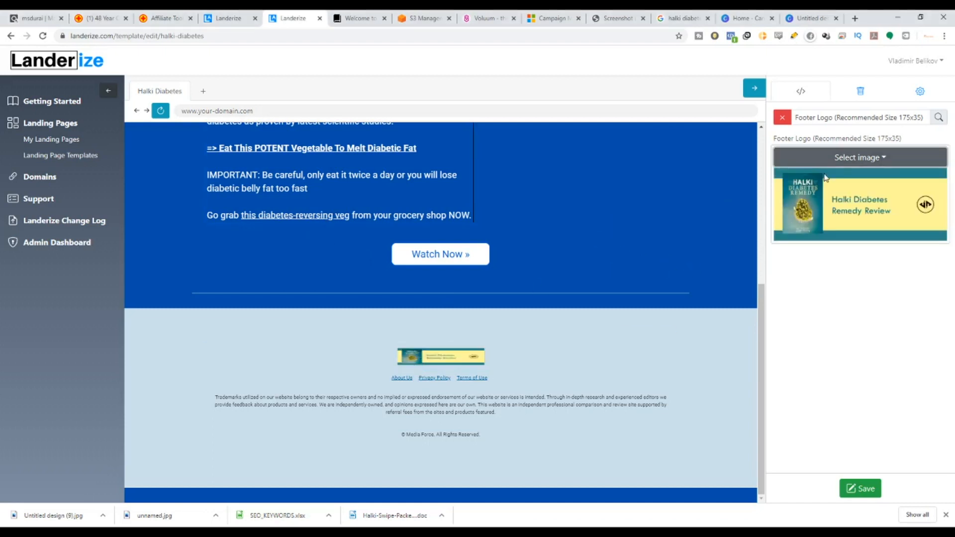
pyautogui.click(857, 157)
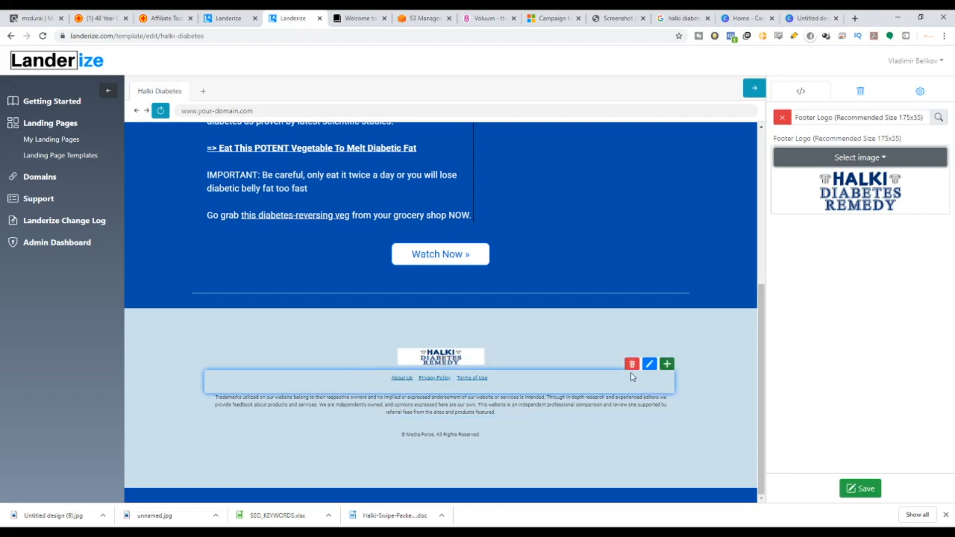
pyautogui.click(649, 365)
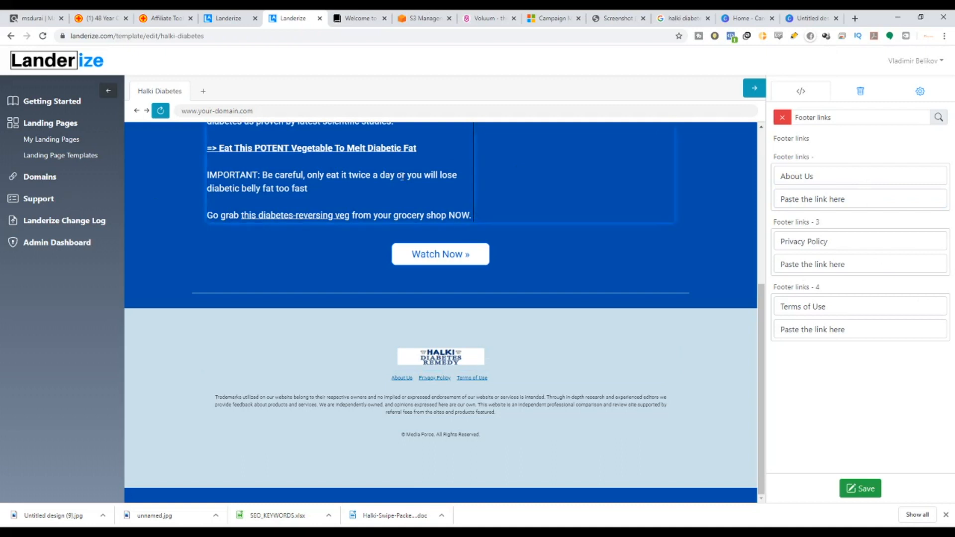
# Delete the footer links row and make the footer disclaimer text bold.
pyautogui.click(800, 331)
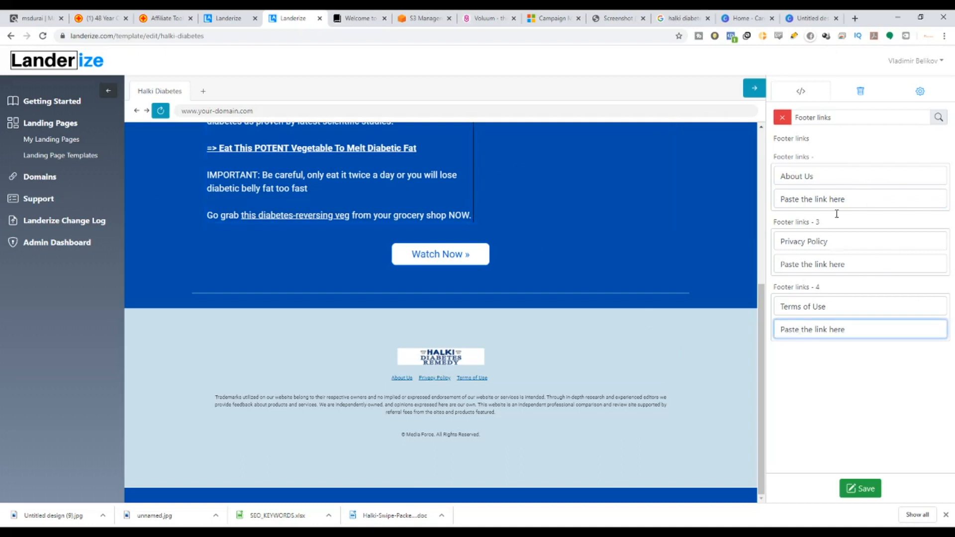
pyautogui.click(782, 117)
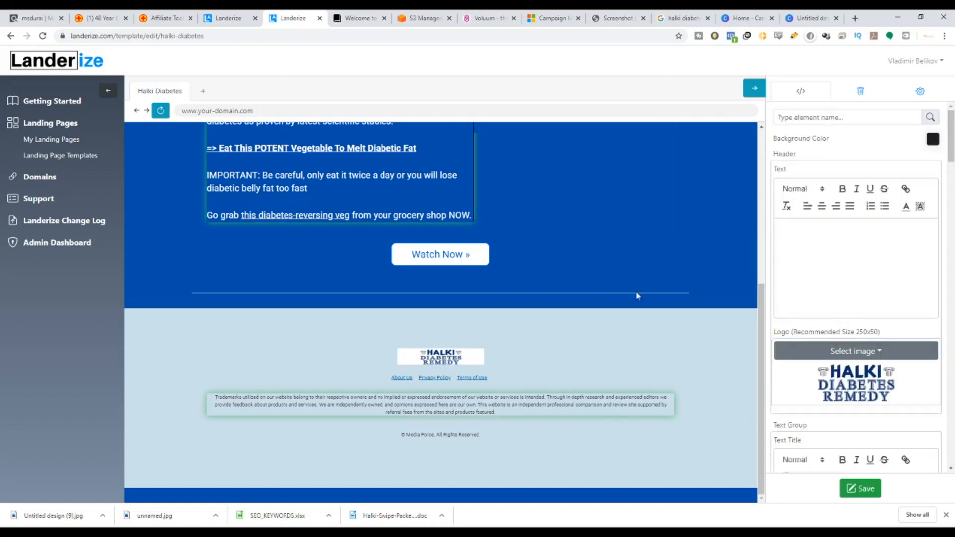
pyautogui.click(629, 364)
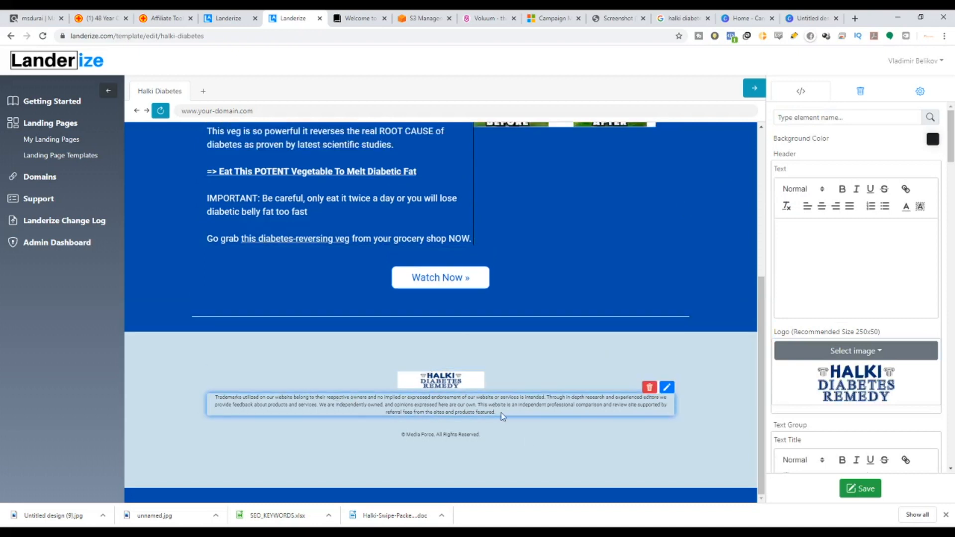
pyautogui.moveTo(500, 416); pyautogui.dragTo(214, 396)
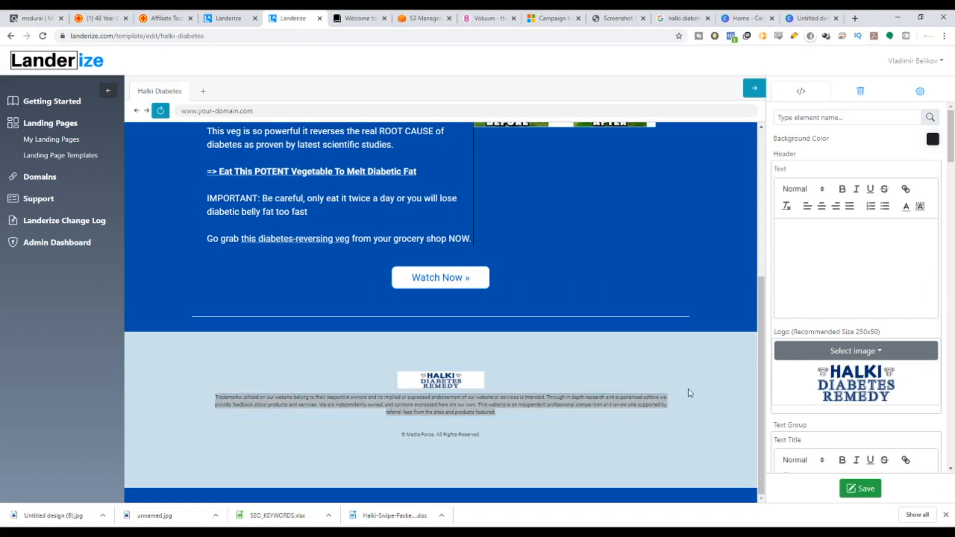
pyautogui.click(666, 388)
pyautogui.moveTo(930, 349); pyautogui.dragTo(782, 198)
pyautogui.click(841, 159)
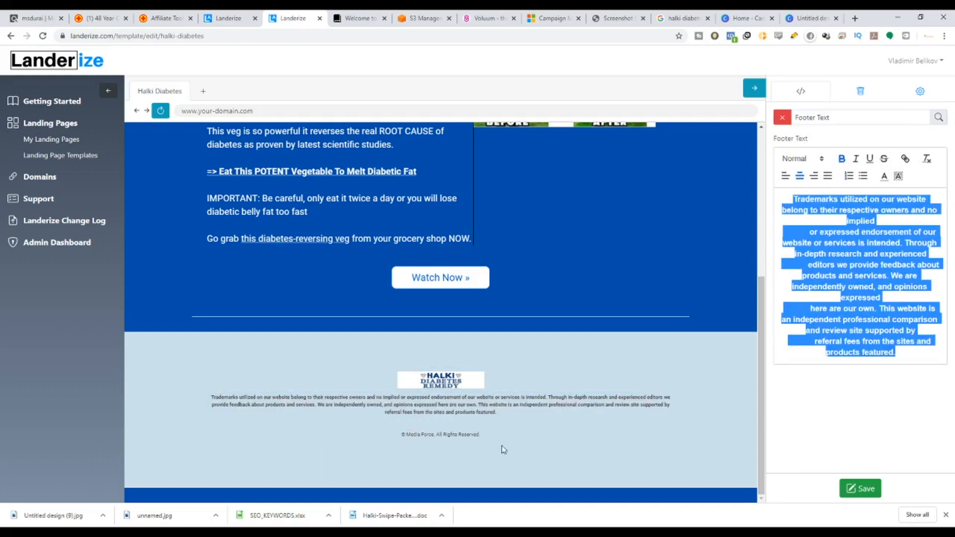
# Bold the copyright line and replace 'Media Force' with 'Dijs University'.
pyautogui.click(433, 424)
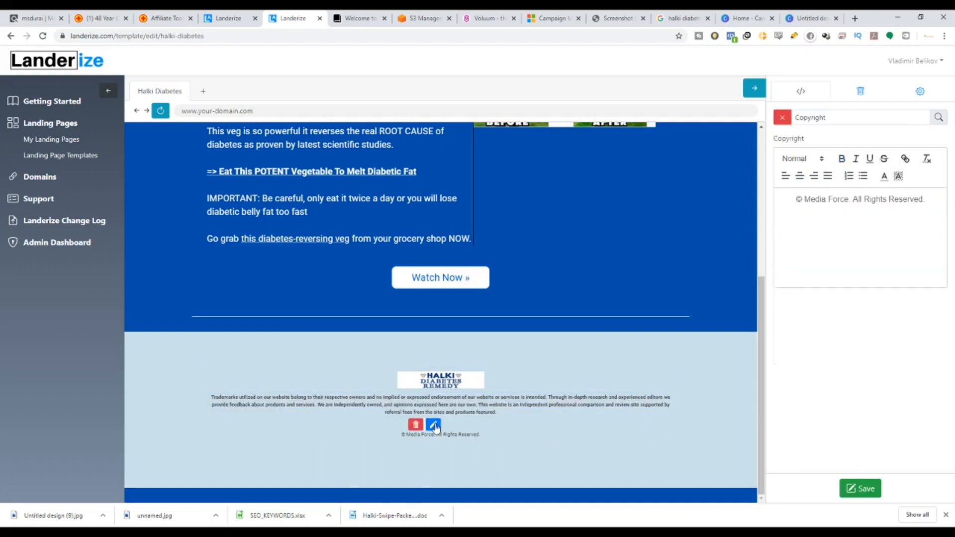
pyautogui.moveTo(934, 203); pyautogui.dragTo(781, 198)
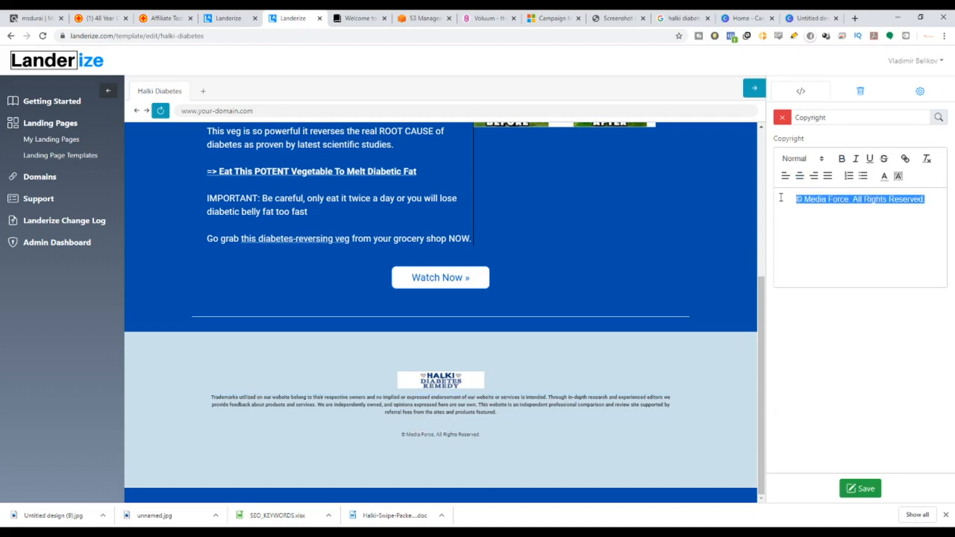
pyautogui.click(842, 159)
pyautogui.moveTo(848, 199); pyautogui.dragTo(801, 200)
pyautogui.write('Di')
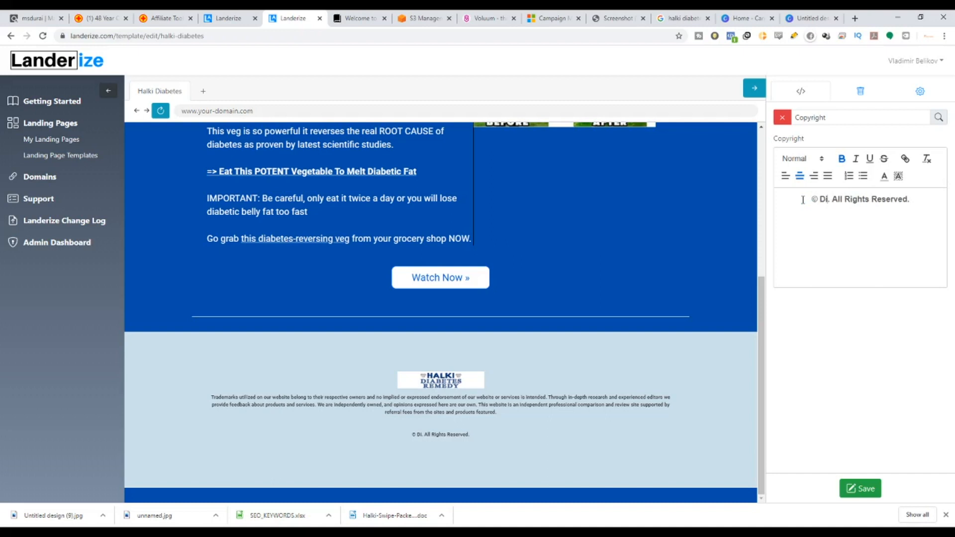
pyautogui.write('js Unive')
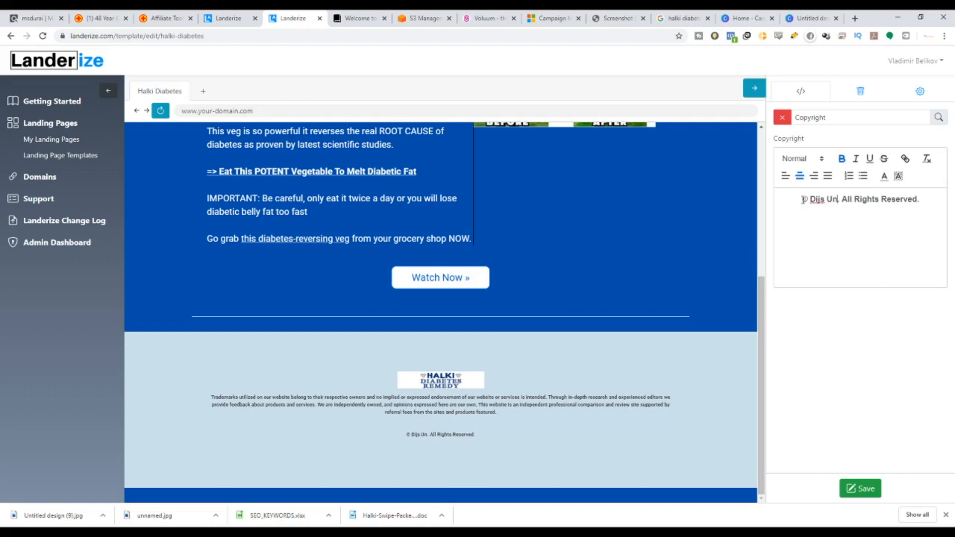
pyautogui.write('rsity')
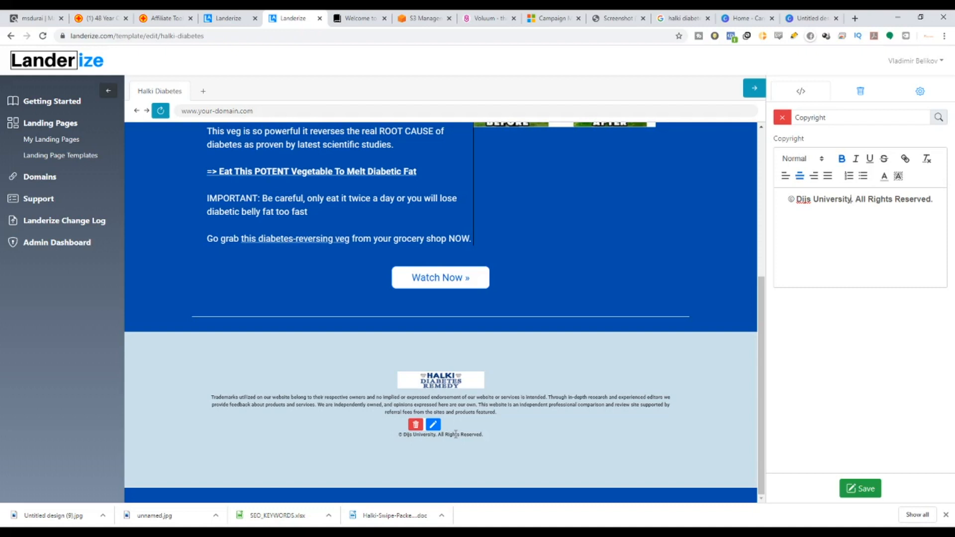
# Save the edited Halki Diabetes template and dismiss the save notifications.
pyautogui.scroll(5, 599, 322)
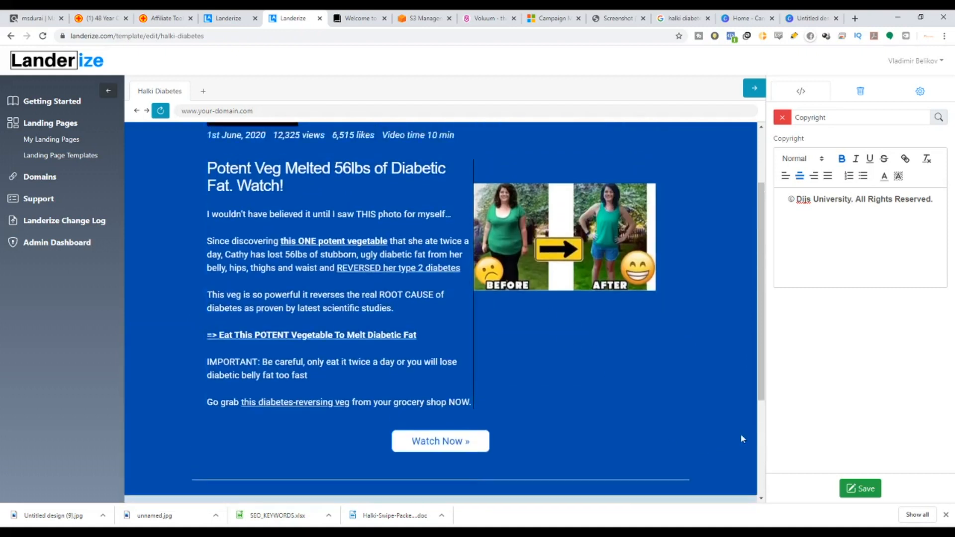
pyautogui.click(871, 481)
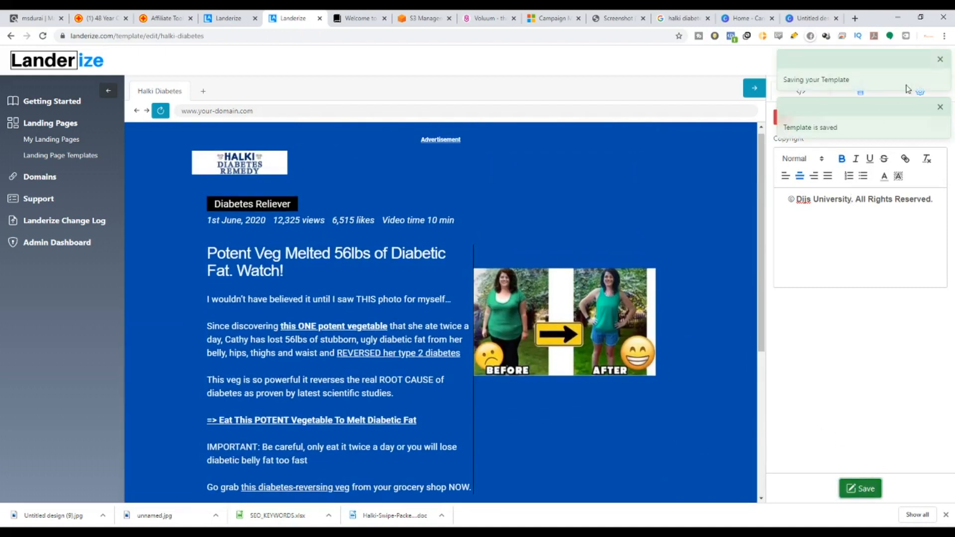
pyautogui.click(941, 110)
pyautogui.click(940, 59)
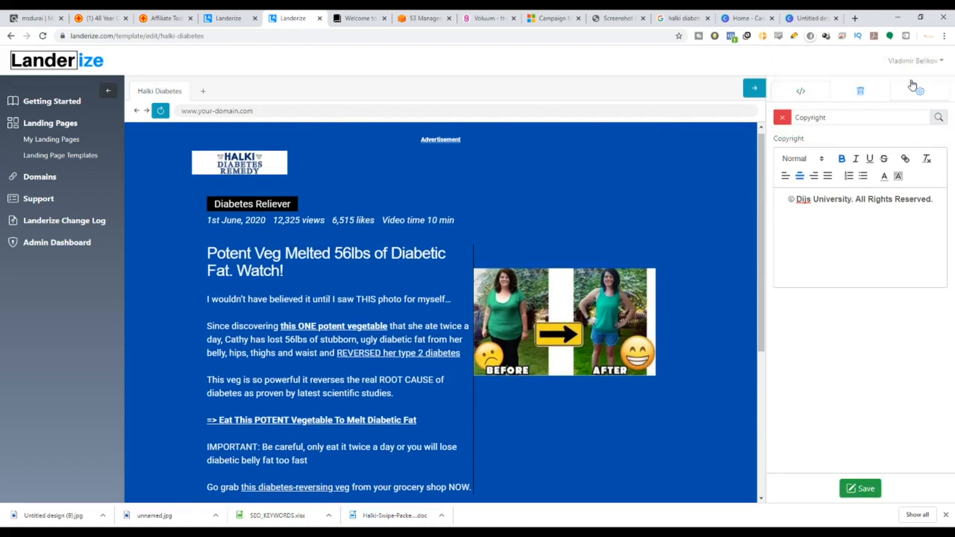
# Check the Halki Diabetes page title, save again, and return to My Landing Pages.
pyautogui.click(920, 92)
pyautogui.moveTo(836, 134); pyautogui.dragTo(772, 139)
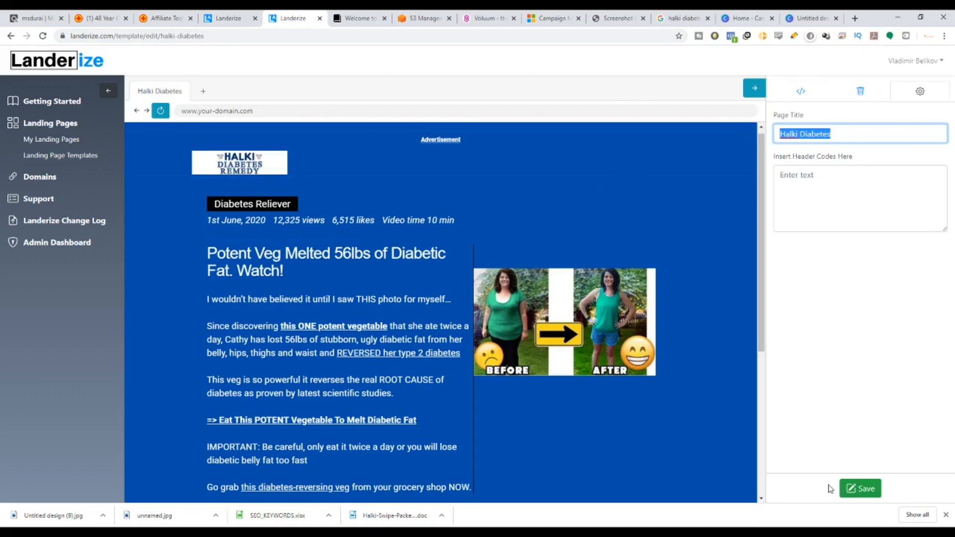
pyautogui.click(862, 492)
pyautogui.click(941, 60)
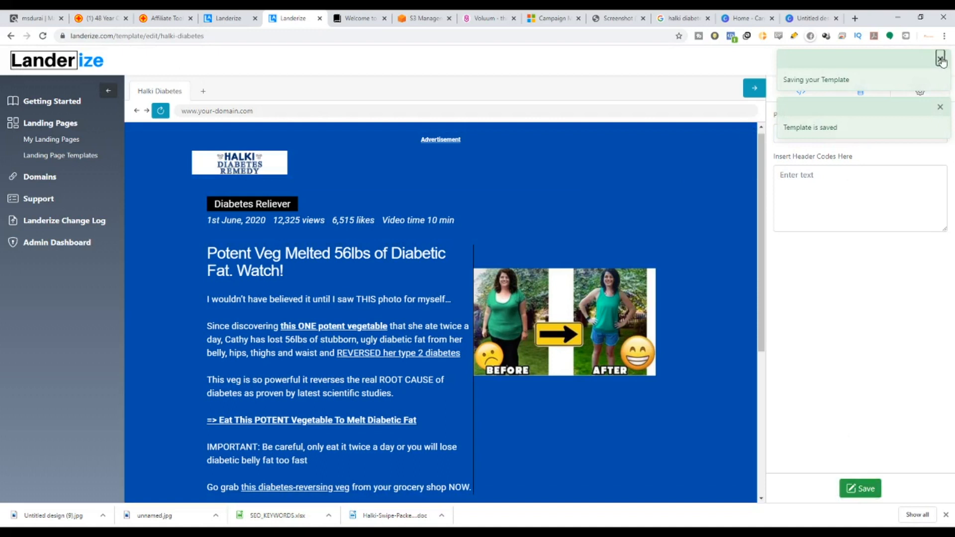
pyautogui.click(940, 60)
pyautogui.click(40, 140)
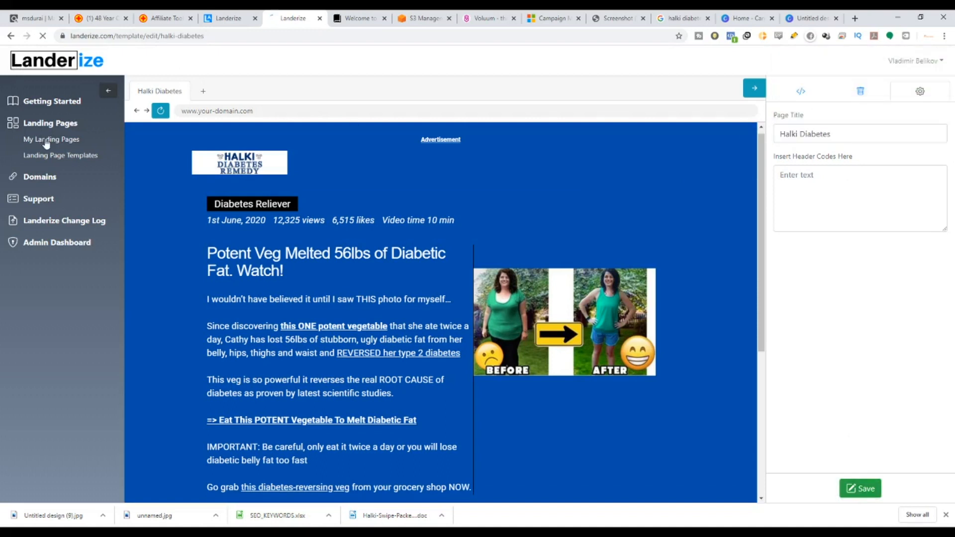
pyautogui.scroll(-5, 538, 275)
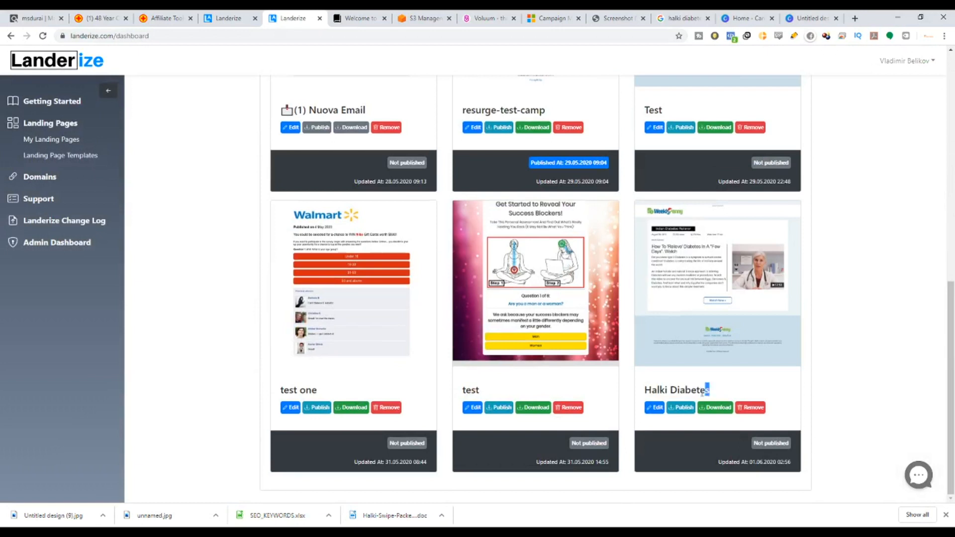
# Publish the Halki Diabetes page to the dev-landerize domain, exporting it to Amazon S3.
pyautogui.moveTo(709, 391); pyautogui.dragTo(643, 393)
pyautogui.click(679, 408)
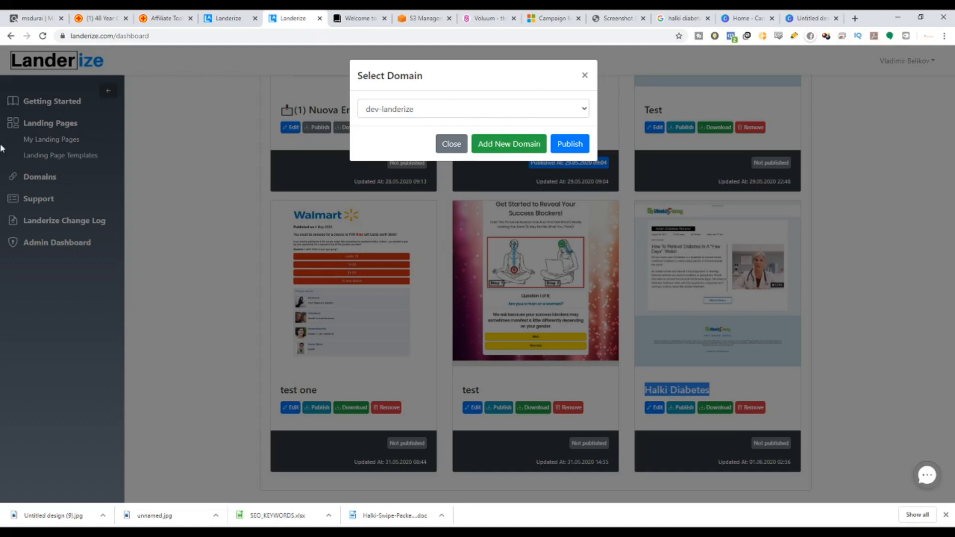
pyautogui.click(517, 115)
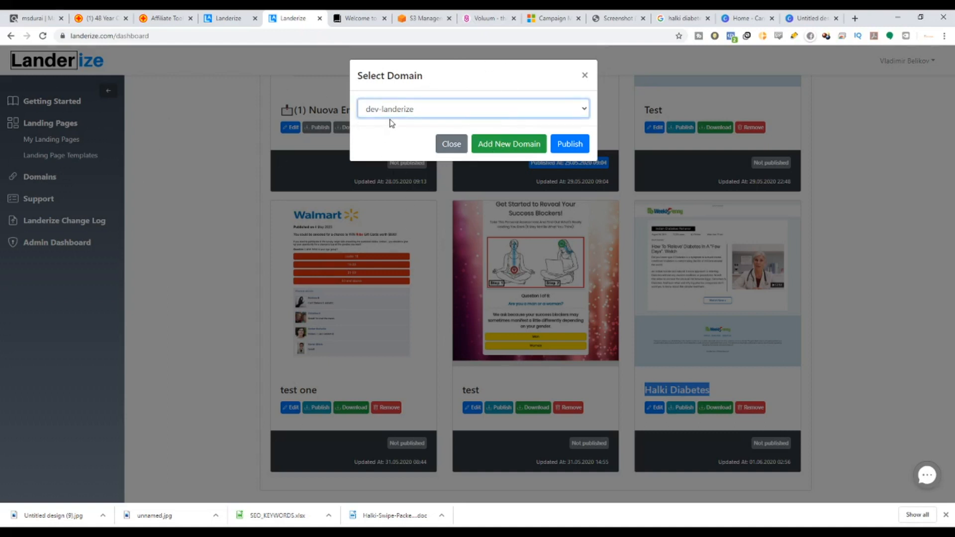
pyautogui.click(573, 150)
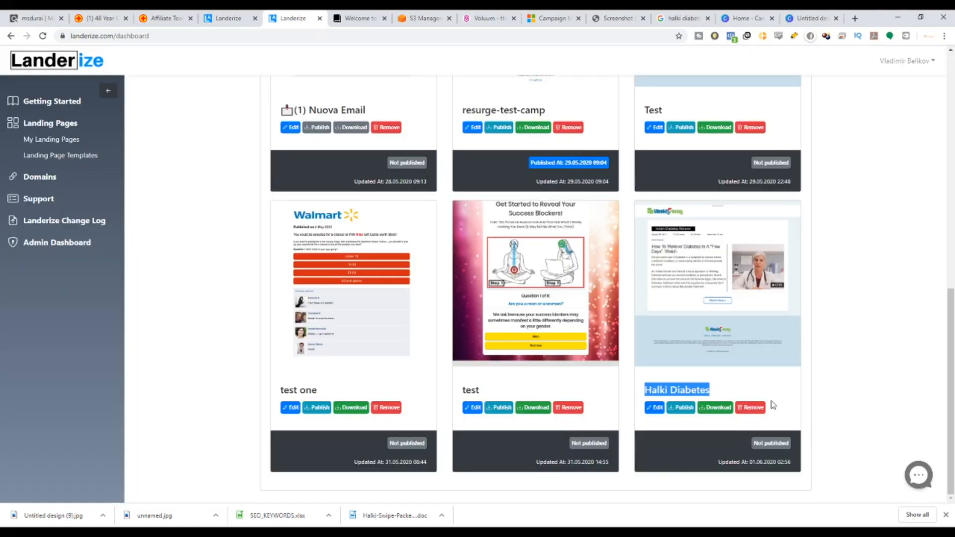
pyautogui.doubleClick(757, 443)
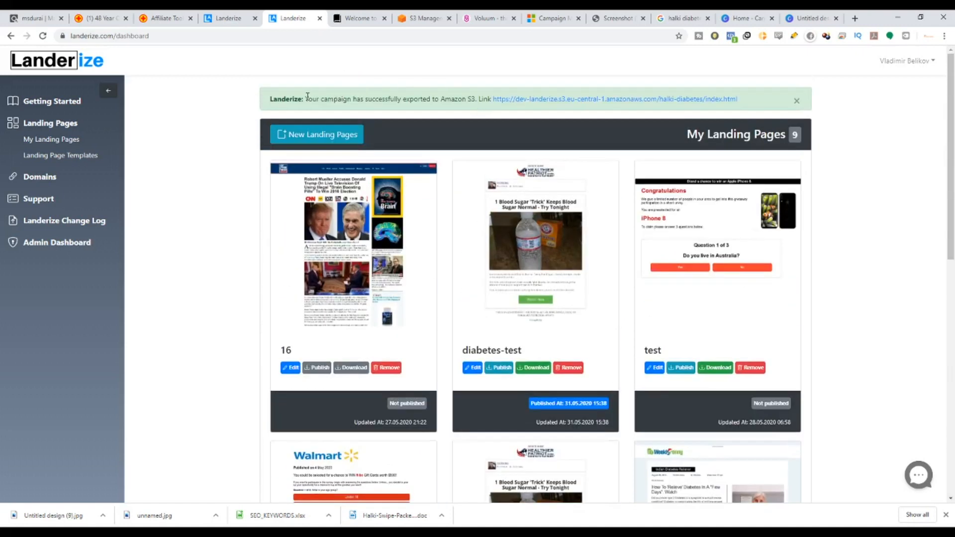
pyautogui.moveTo(307, 96); pyautogui.dragTo(746, 98)
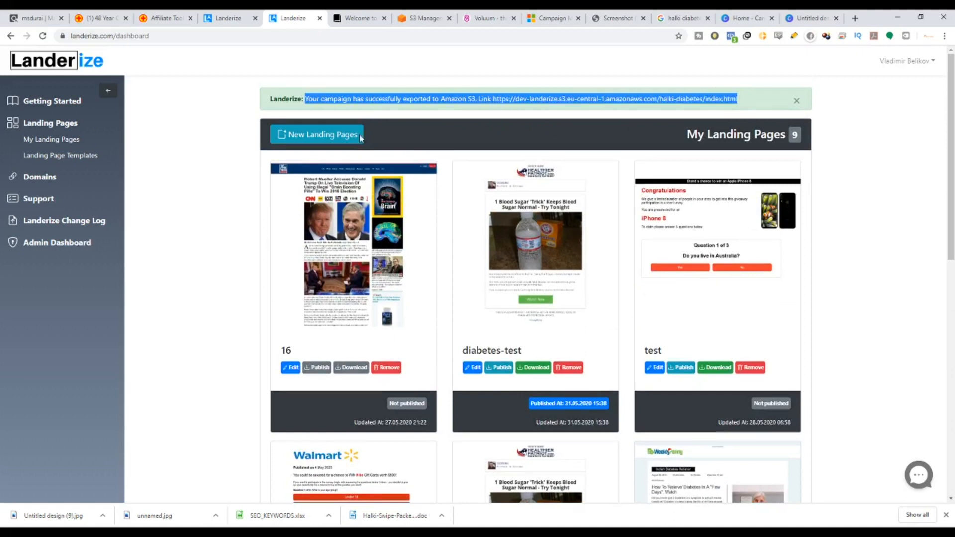
# Reload the landing pages dashboard to confirm Halki Diabetes shows as published.
pyautogui.click(161, 36)
pyautogui.press('Return')
pyautogui.scroll(-10, 625, 315)
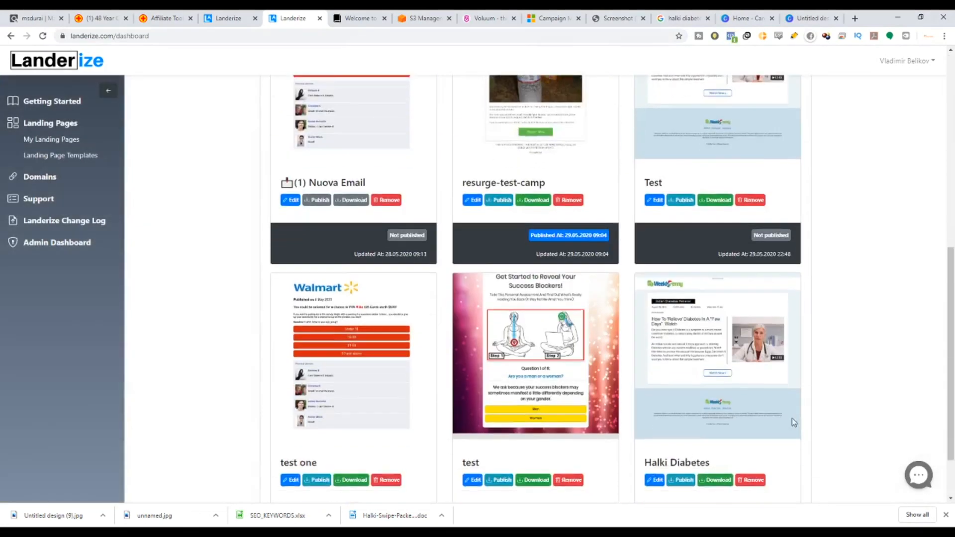
pyautogui.scroll(-2, 792, 421)
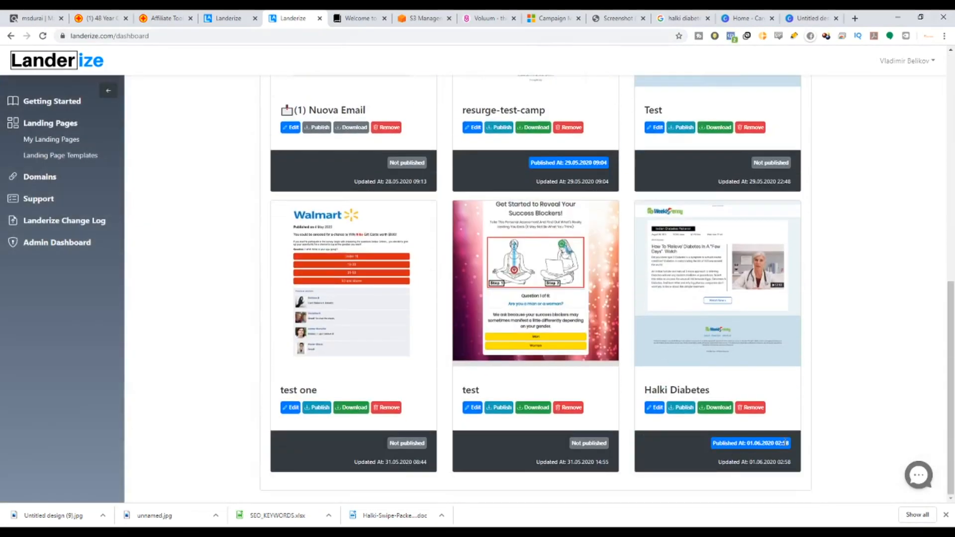
pyautogui.scroll(10, 684, 401)
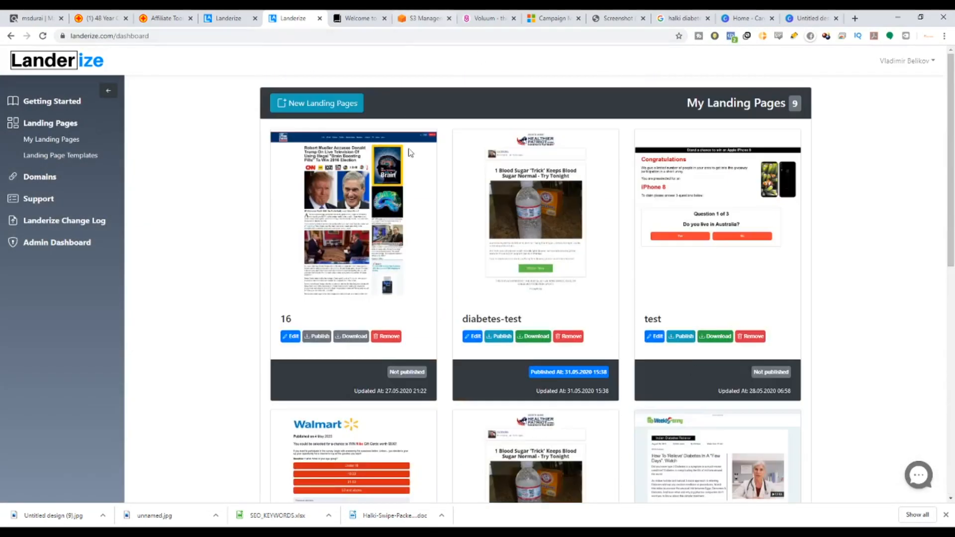
# Open the dev-landerize bucket in Amazon S3 and refresh its folder list.
pyautogui.click(421, 18)
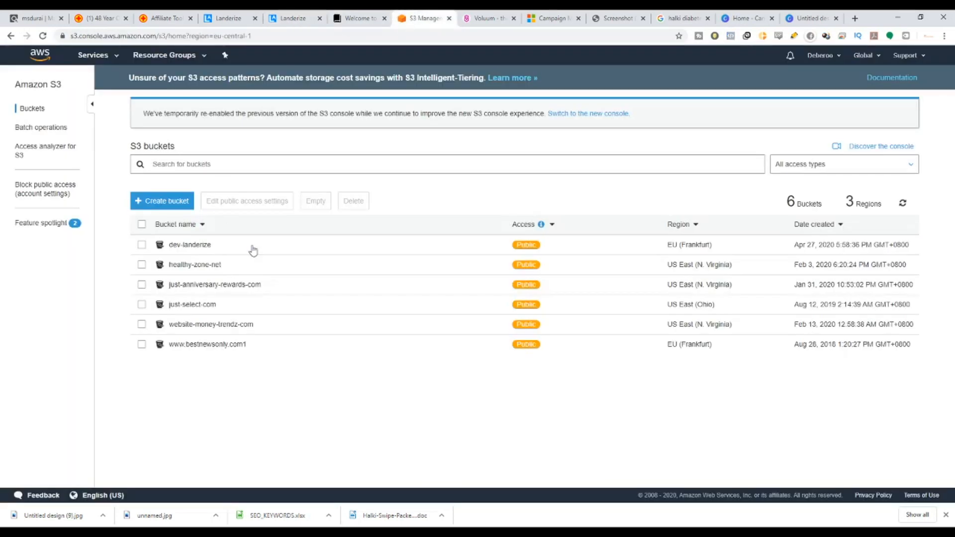
pyautogui.click(196, 247)
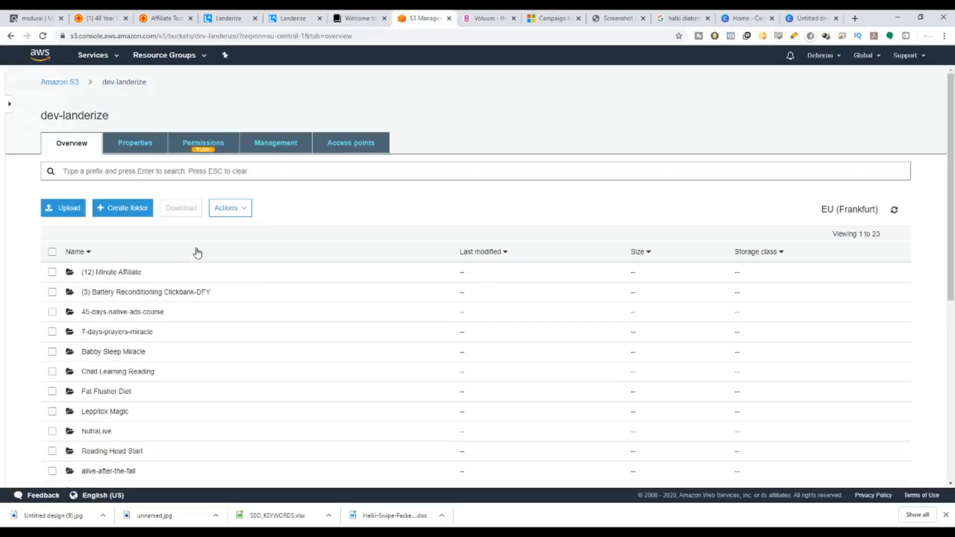
pyautogui.scroll(-7, 186, 277)
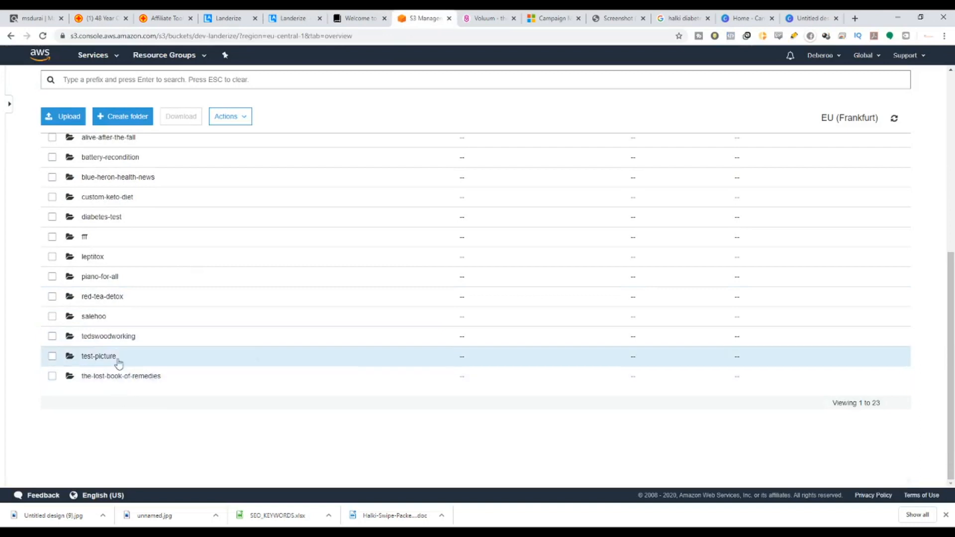
pyautogui.scroll(1, 118, 353)
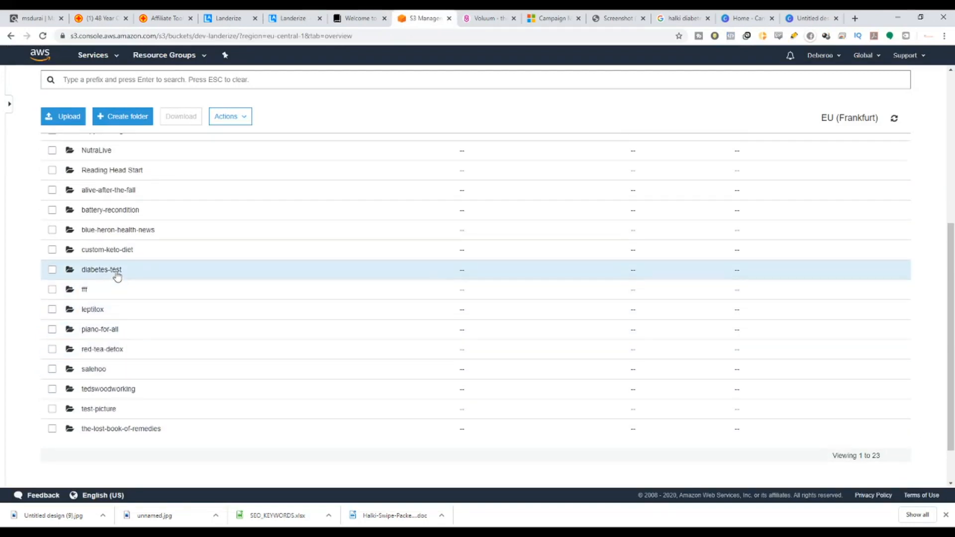
pyautogui.scroll(4, 118, 277)
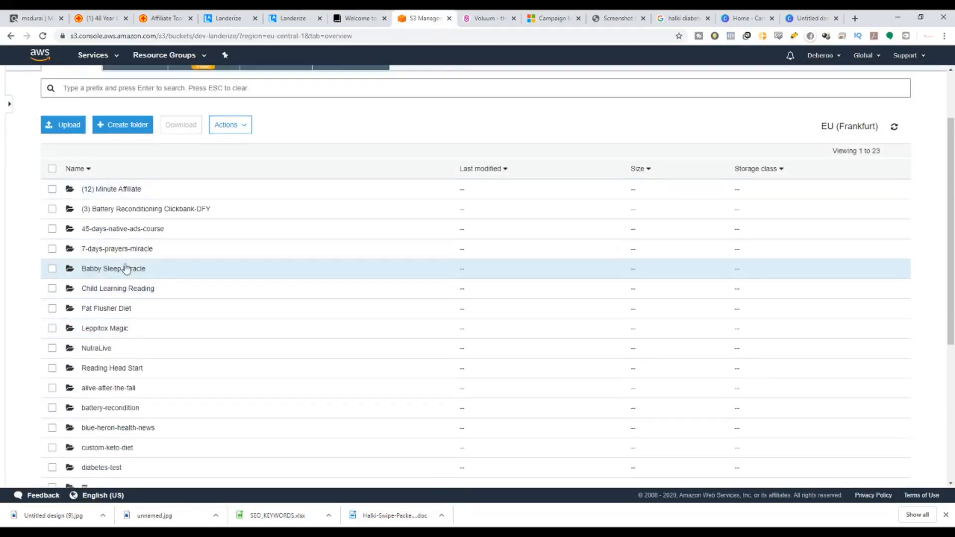
pyautogui.scroll(-5, 149, 309)
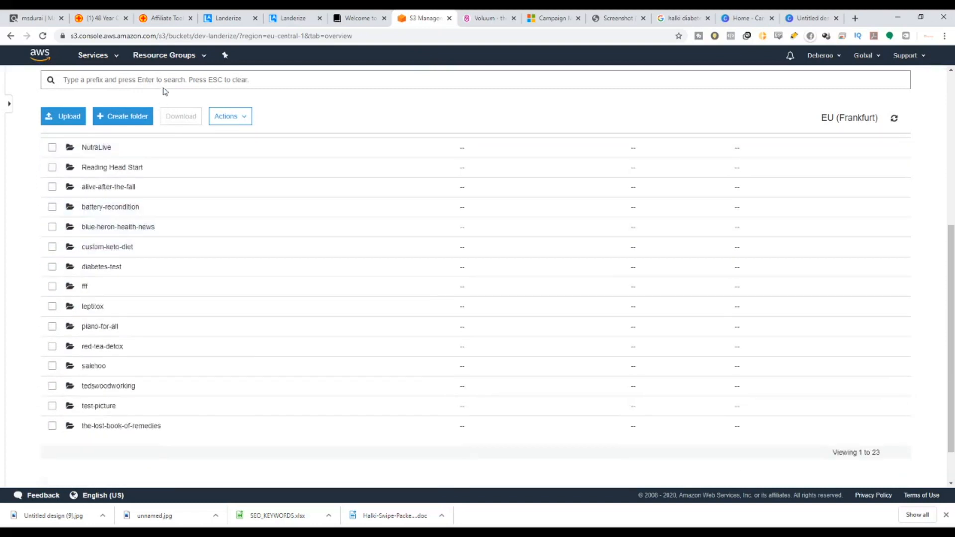
pyautogui.click(164, 36)
pyautogui.press('Return')
# Verify index.html in the halki-diabetes folder, then go back to the Landerize dashboard.
pyautogui.scroll(-3, 174, 386)
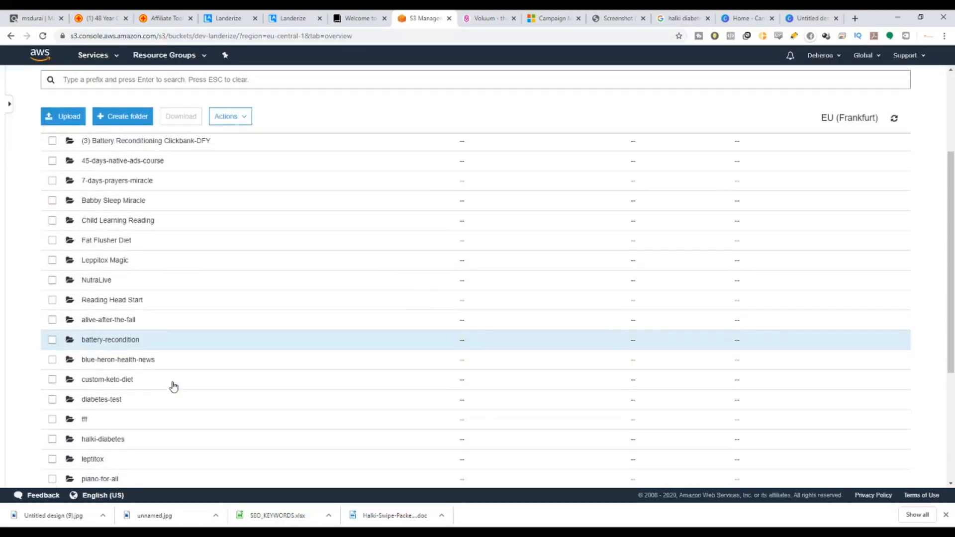
pyautogui.scroll(-2, 174, 386)
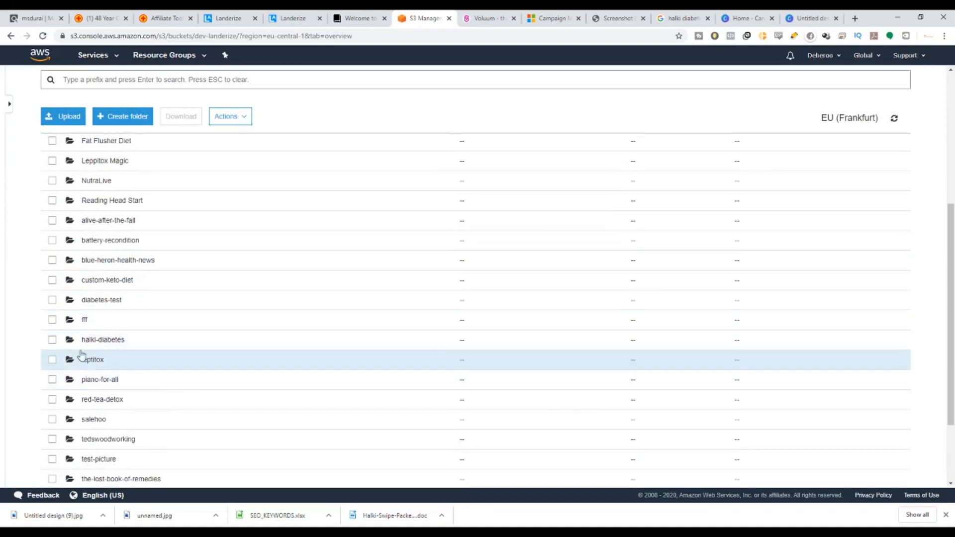
pyautogui.click(101, 341)
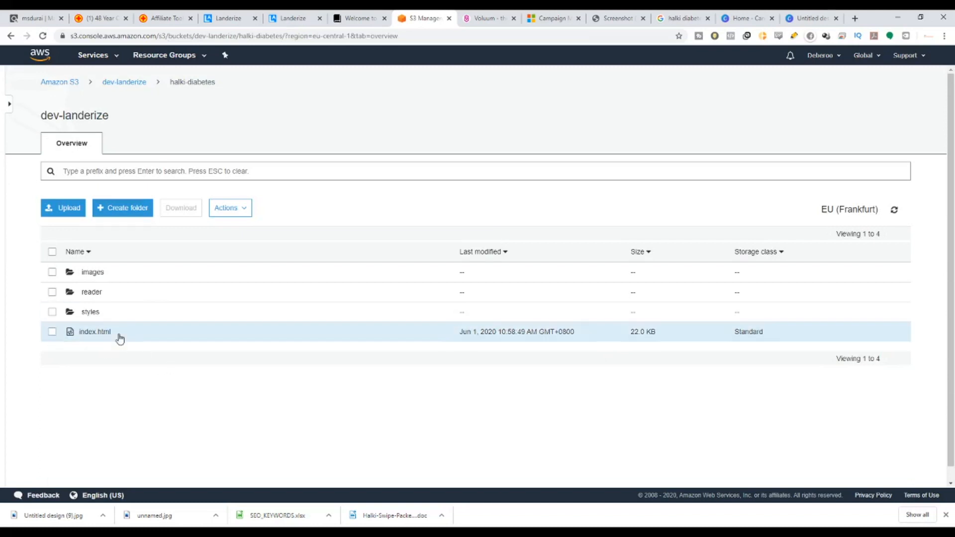
pyautogui.click(275, 19)
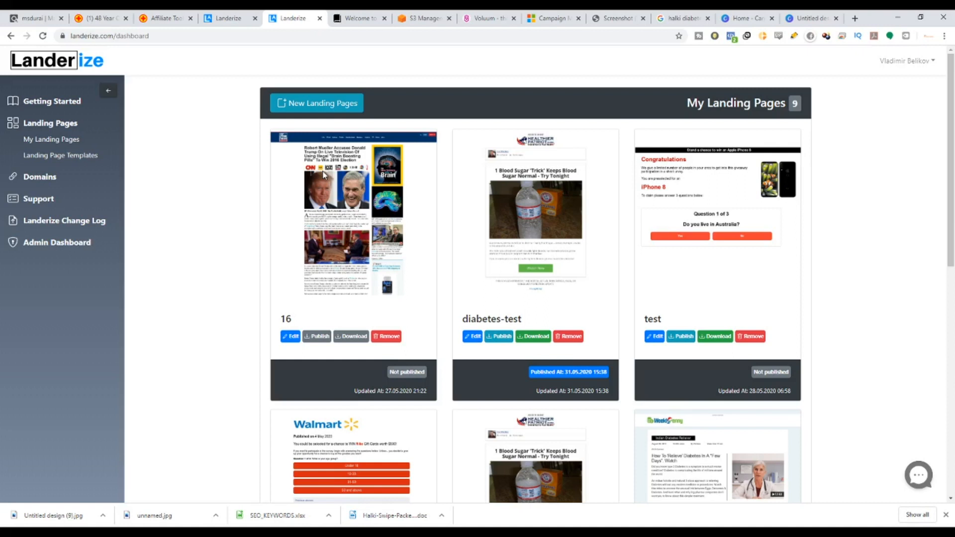
# Switch from the Landerize tab to the Voluum dashboard tab.
pyautogui.click(499, 15)
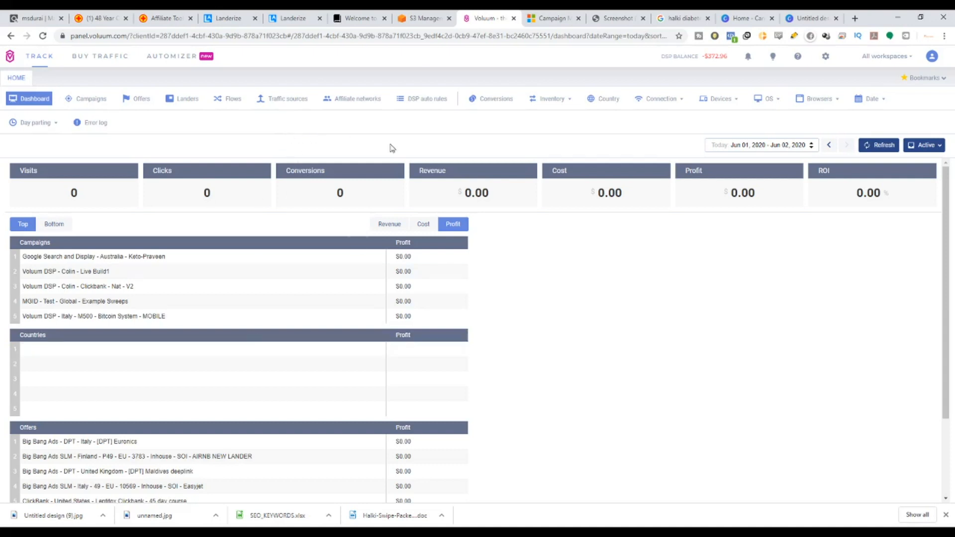
# Browse the affiliate networks and preview adding ClickBank, closing the form unsaved.
pyautogui.click(361, 102)
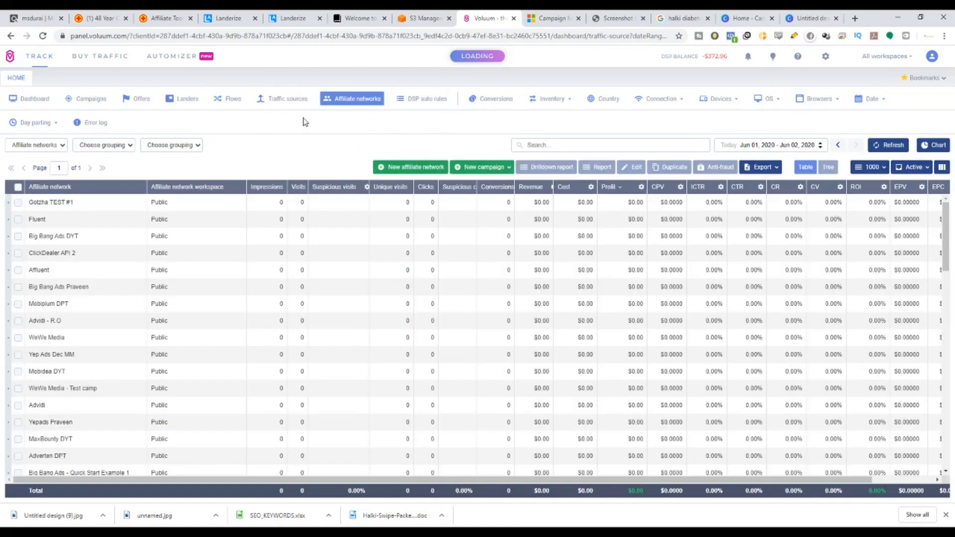
pyautogui.click(291, 106)
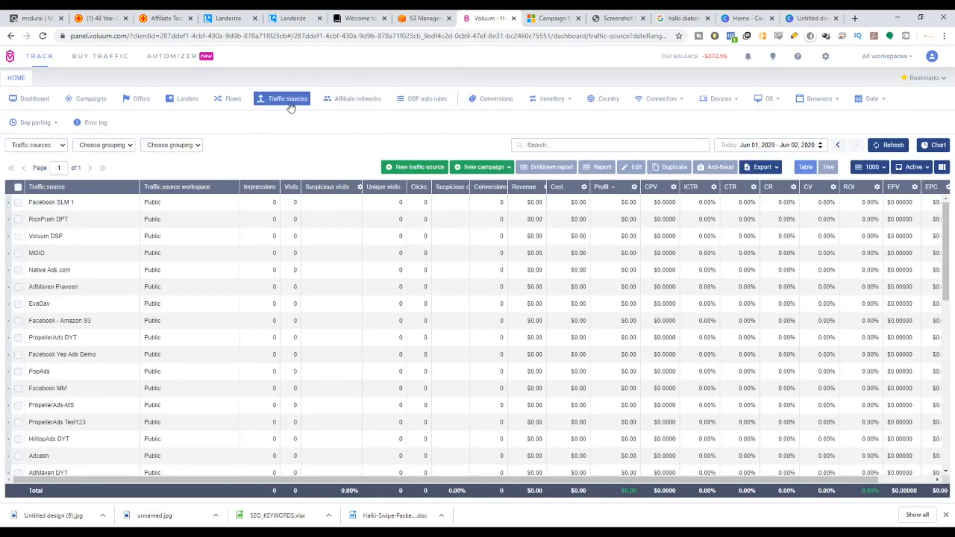
pyautogui.click(339, 107)
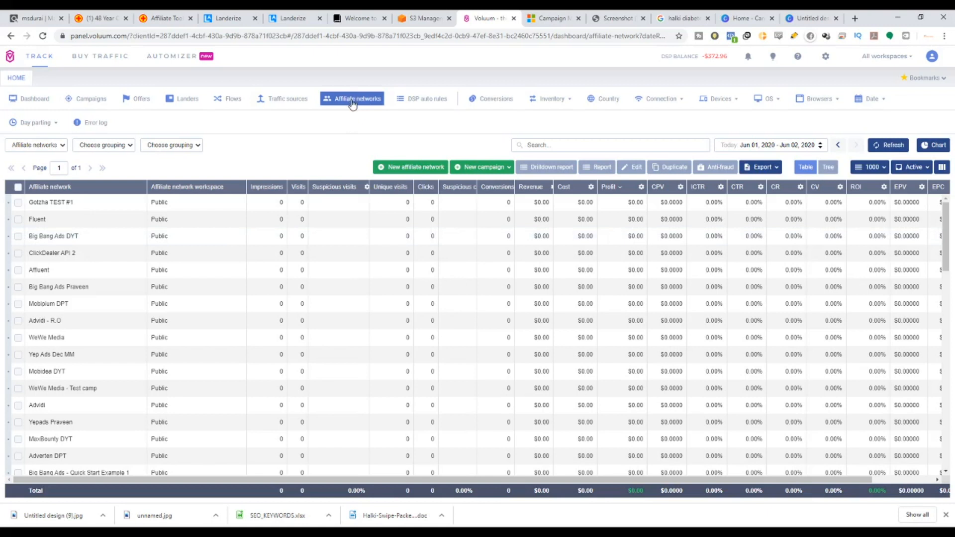
pyautogui.scroll(-3, 132, 296)
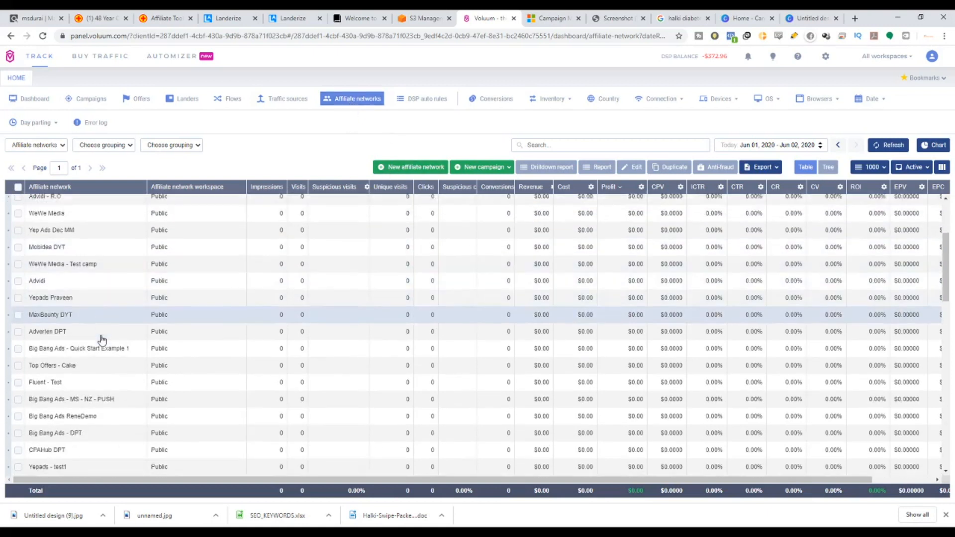
pyautogui.scroll(-9, 102, 340)
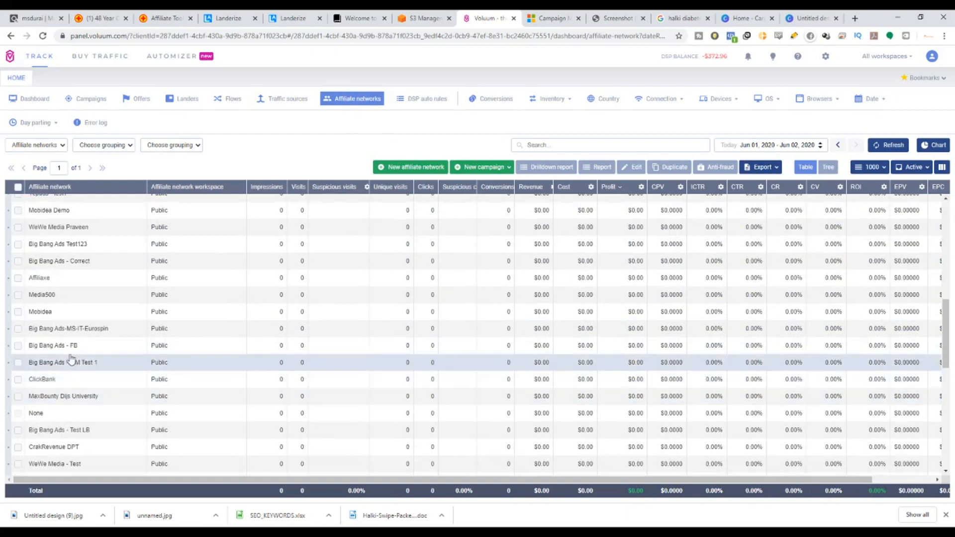
pyautogui.click(413, 170)
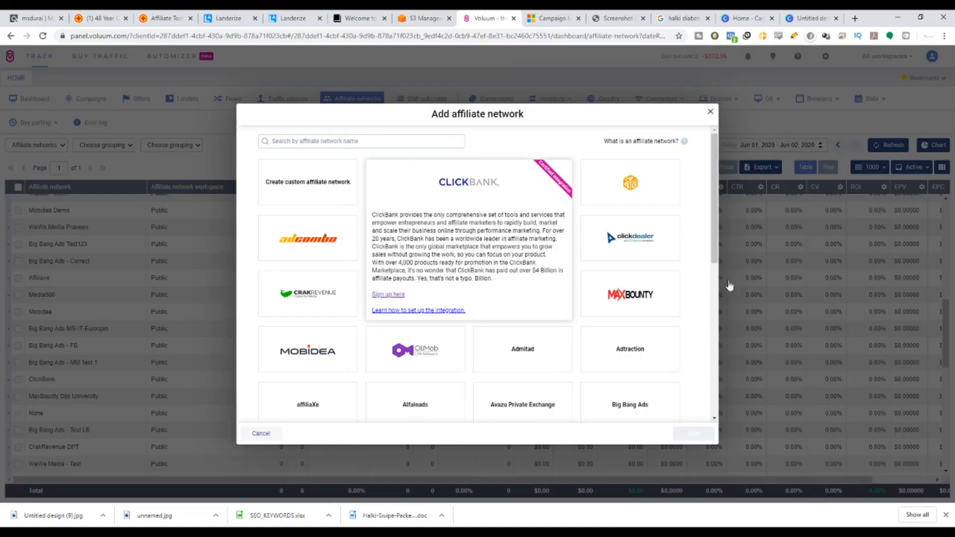
pyautogui.click(531, 191)
pyautogui.click(692, 432)
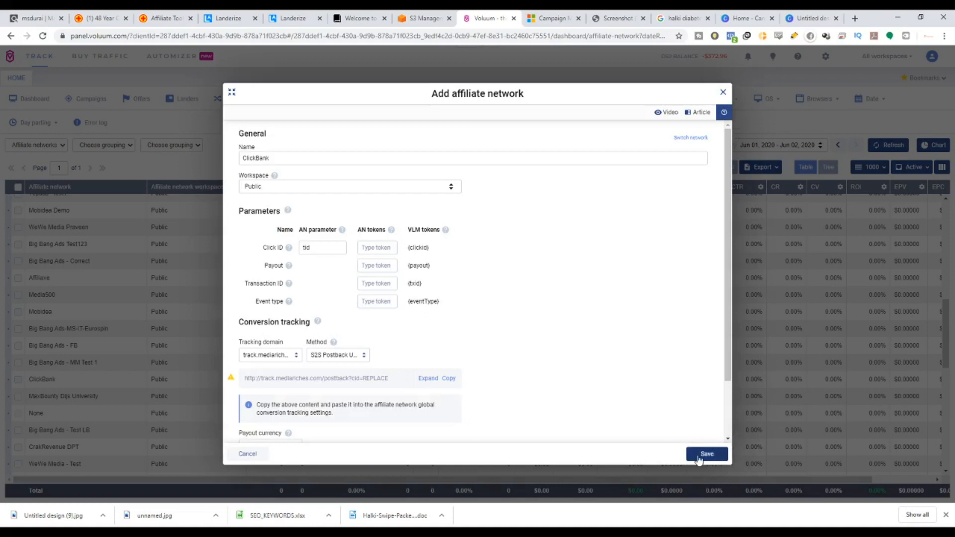
pyautogui.click(723, 94)
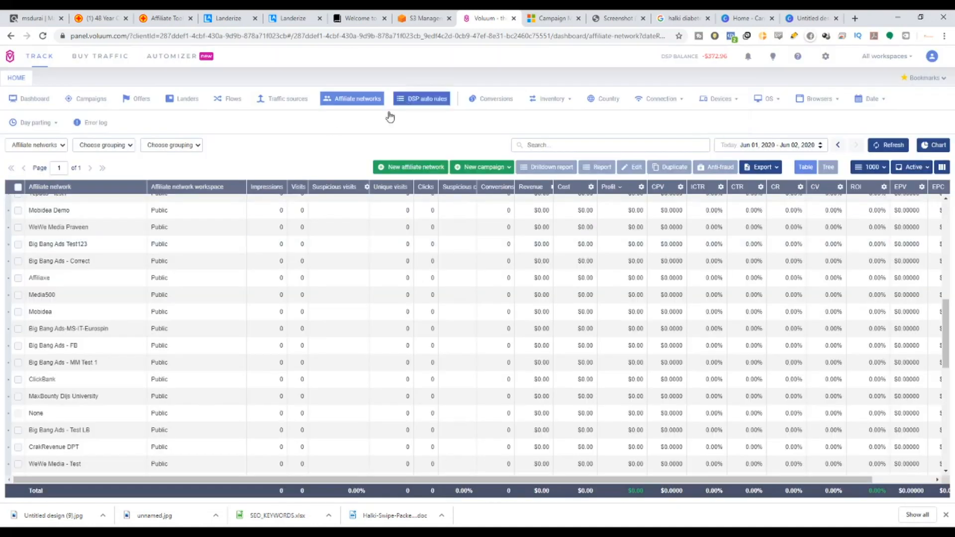
# Review the Traffic sources list and bring up the Add traffic source dialog.
pyautogui.click(288, 99)
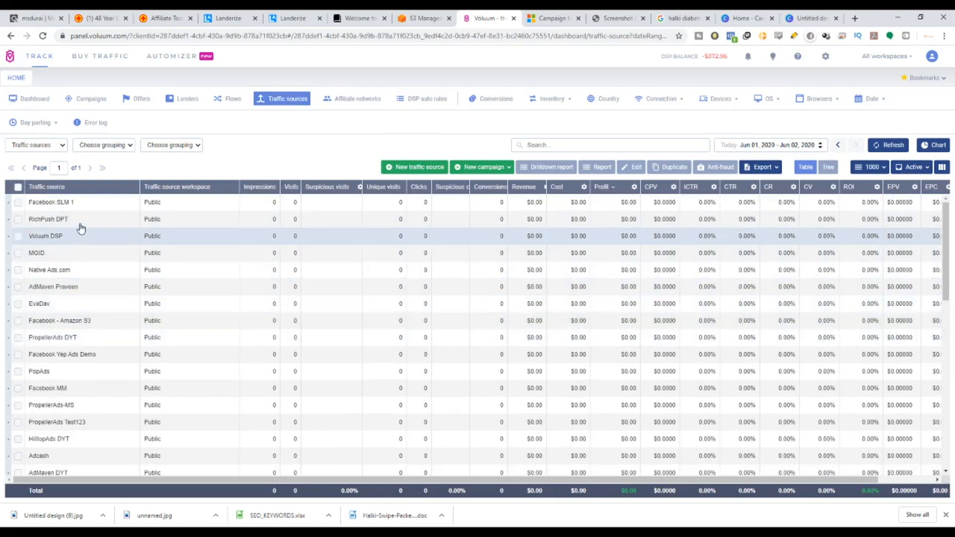
pyautogui.click(412, 169)
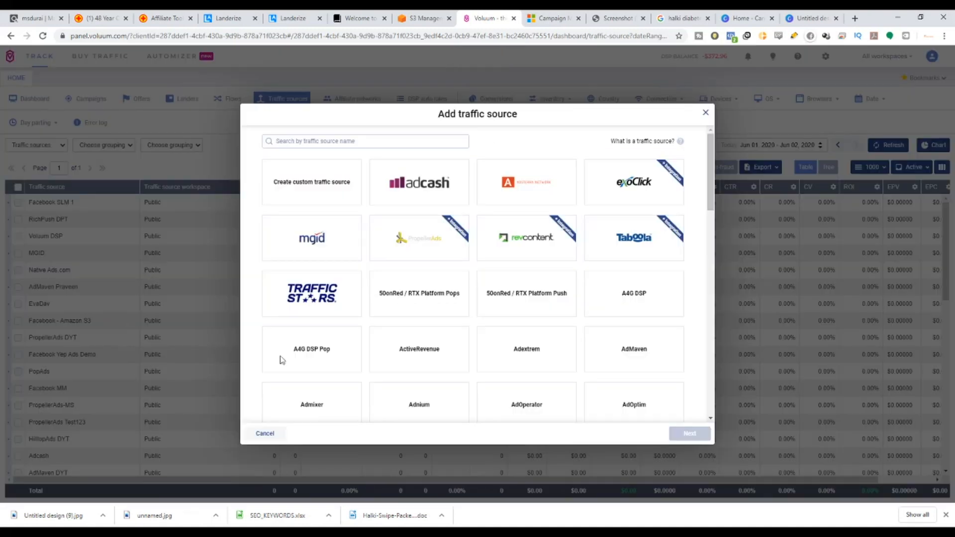
pyautogui.click(706, 113)
pyautogui.scroll(-5, 114, 368)
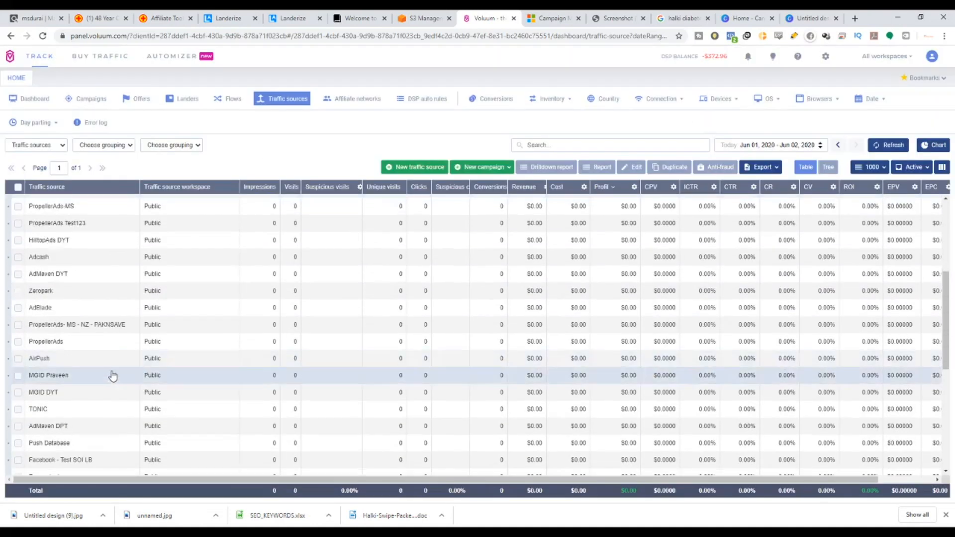
pyautogui.scroll(-10, 110, 393)
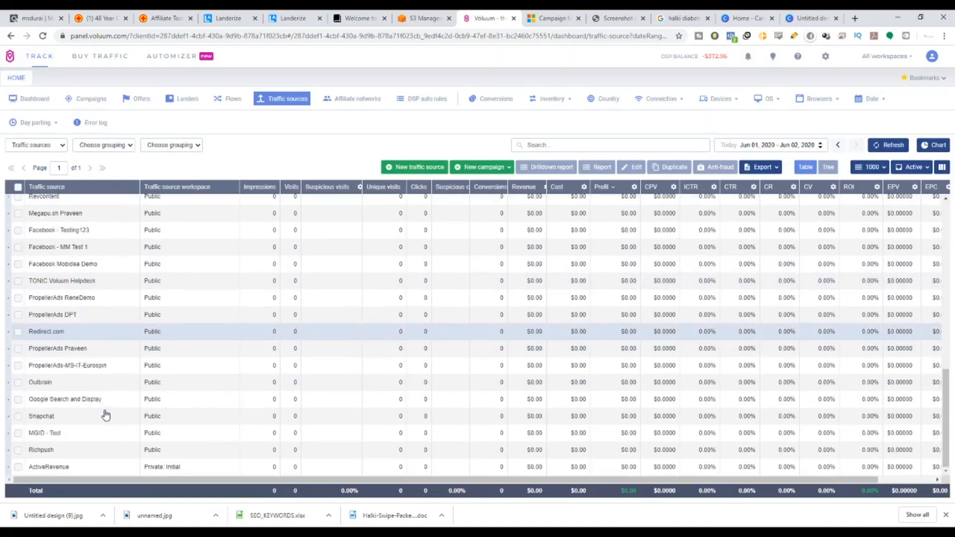
pyautogui.scroll(10, 102, 405)
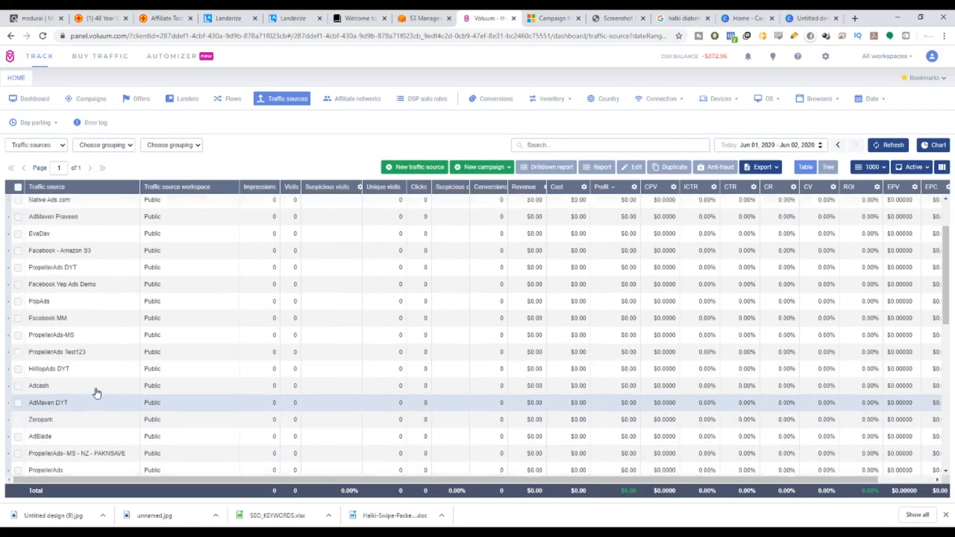
pyautogui.scroll(2, 97, 393)
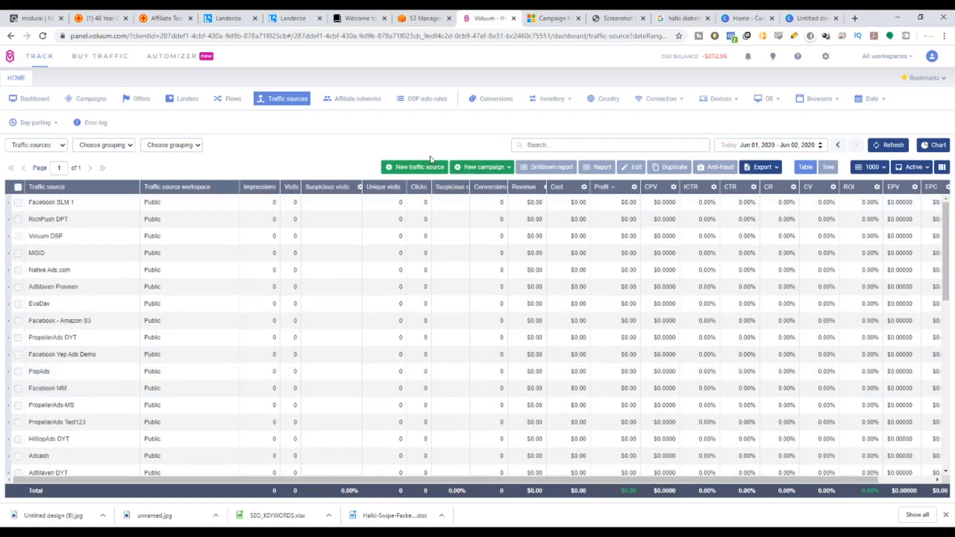
pyautogui.click(425, 170)
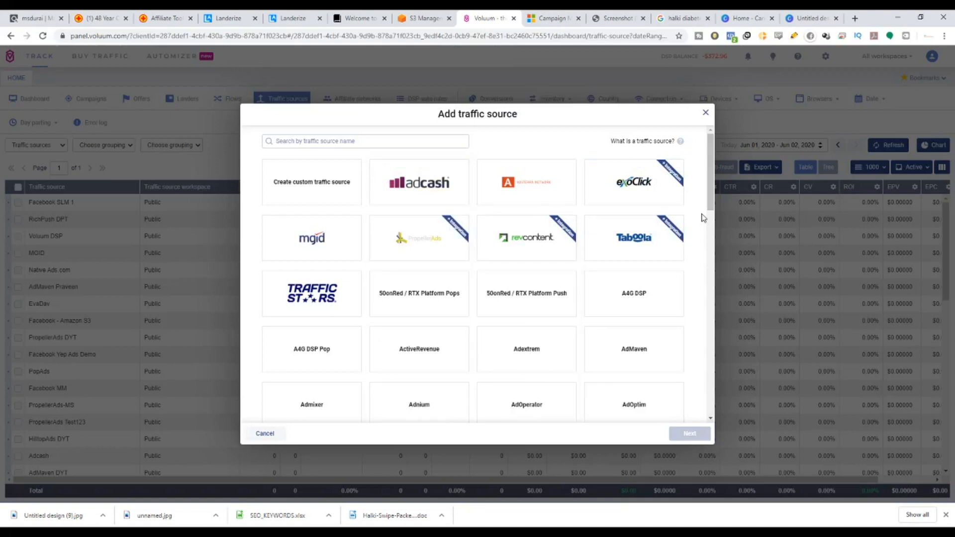
# Create a custom traffic source named Bing with postback URL left off, and save it.
pyautogui.moveTo(710, 199); pyautogui.dragTo(642, 118)
pyautogui.click(301, 200)
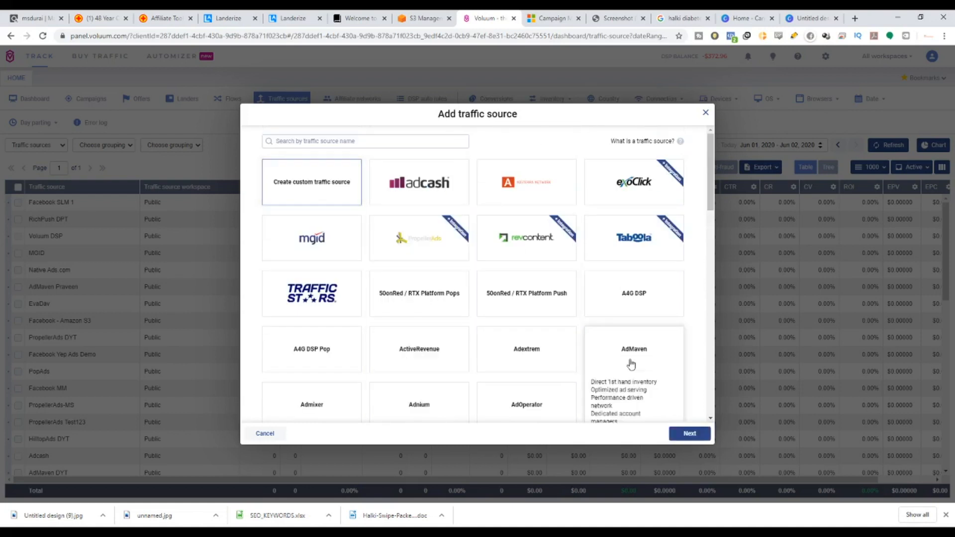
pyautogui.click(689, 440)
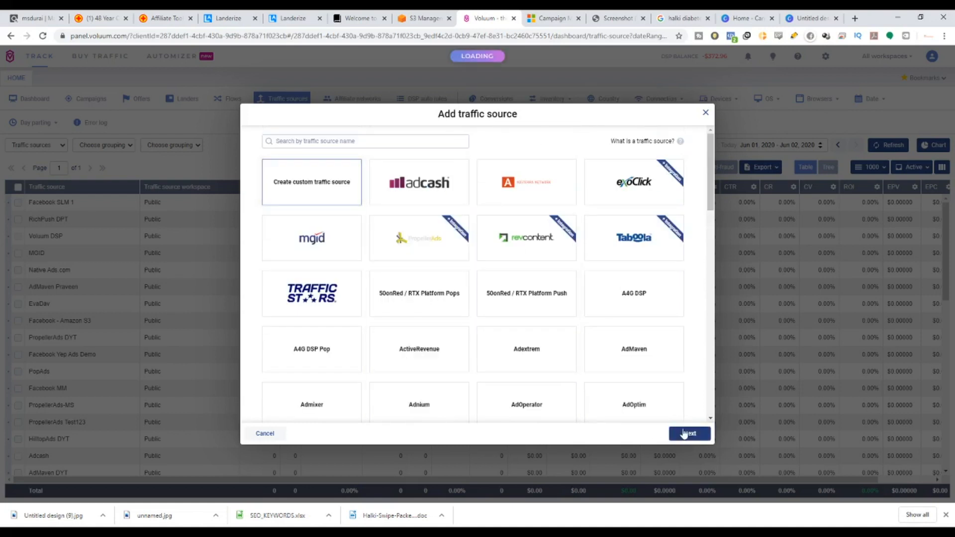
pyautogui.click(256, 169)
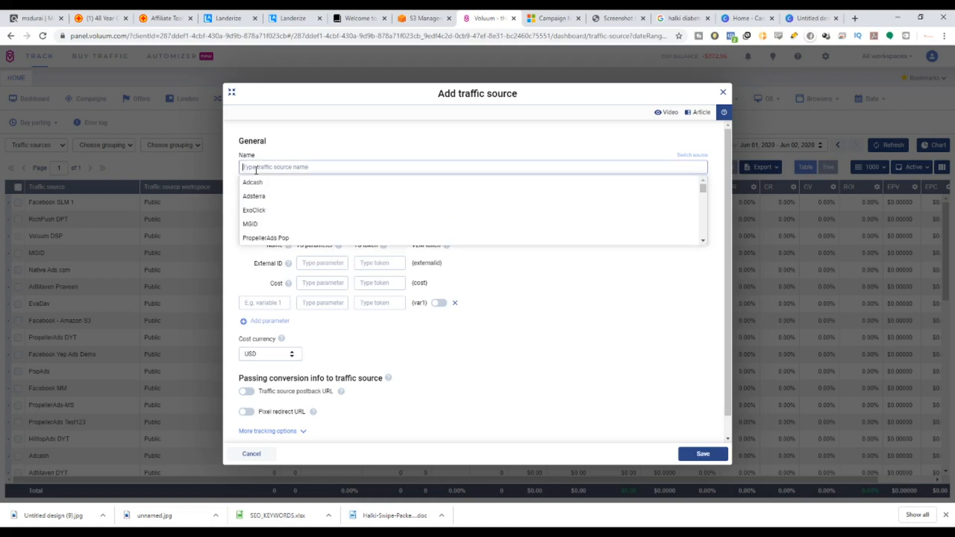
pyautogui.write('Bing')
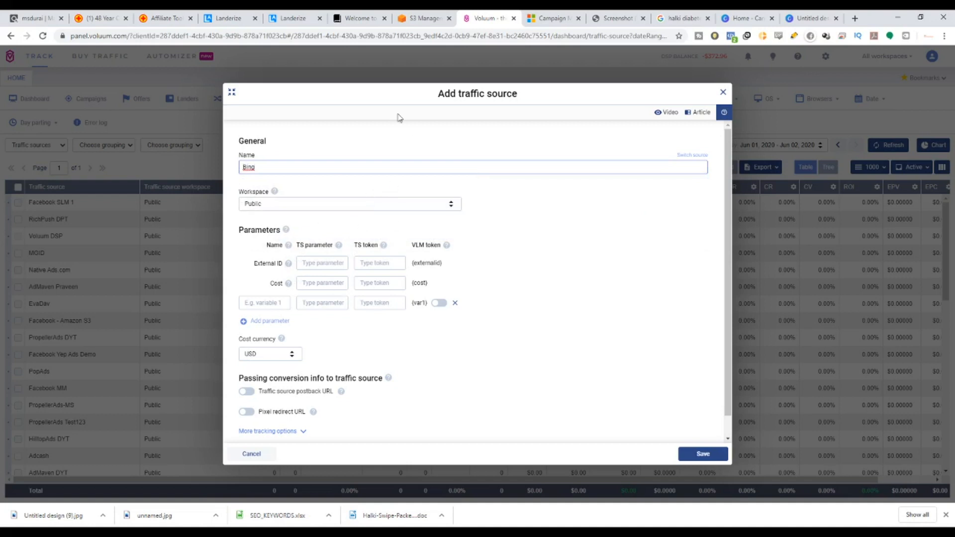
pyautogui.click(545, 18)
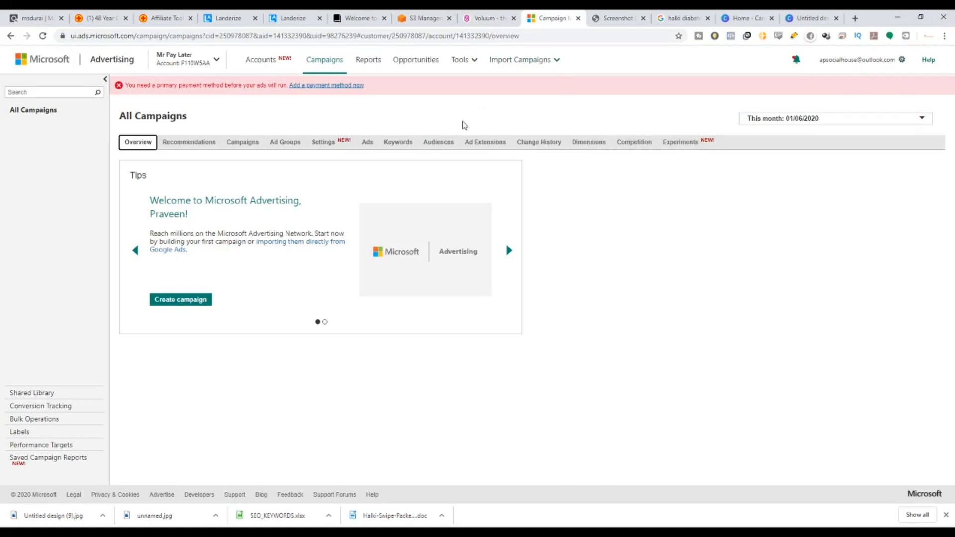
pyautogui.click(468, 14)
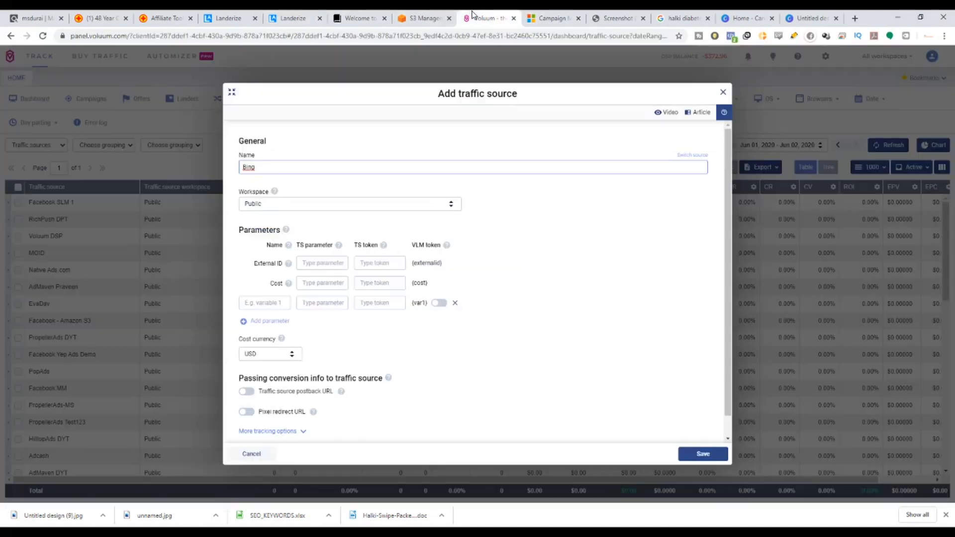
pyautogui.scroll(-1, 306, 373)
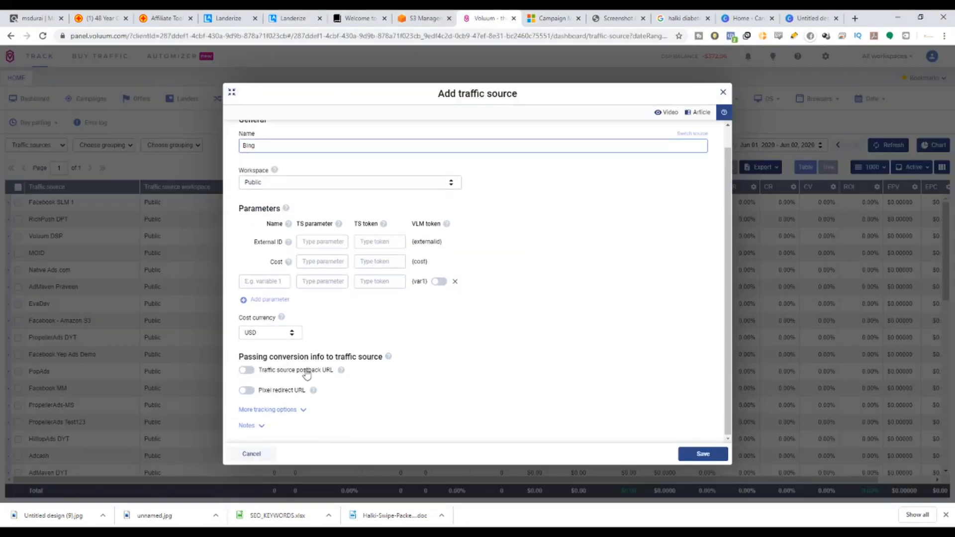
pyautogui.click(247, 371)
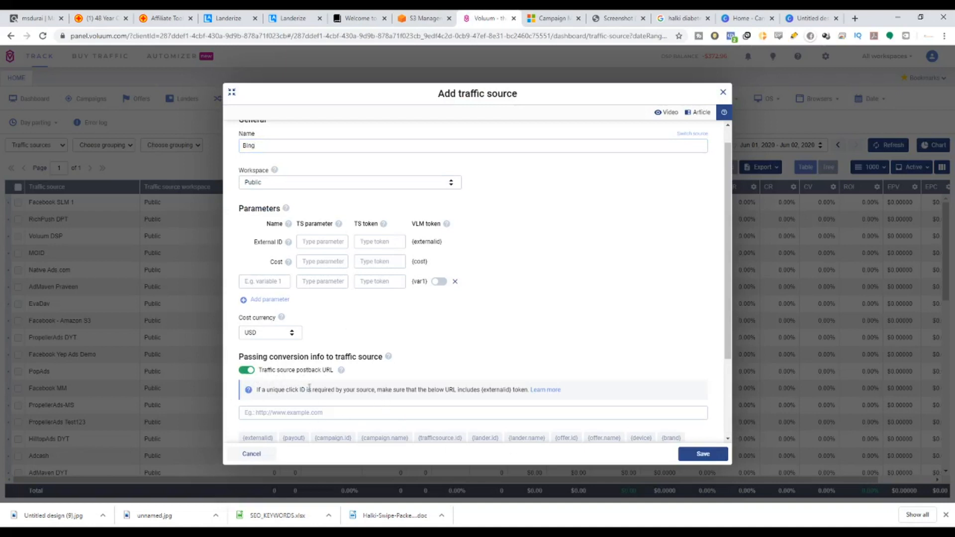
pyautogui.click(246, 370)
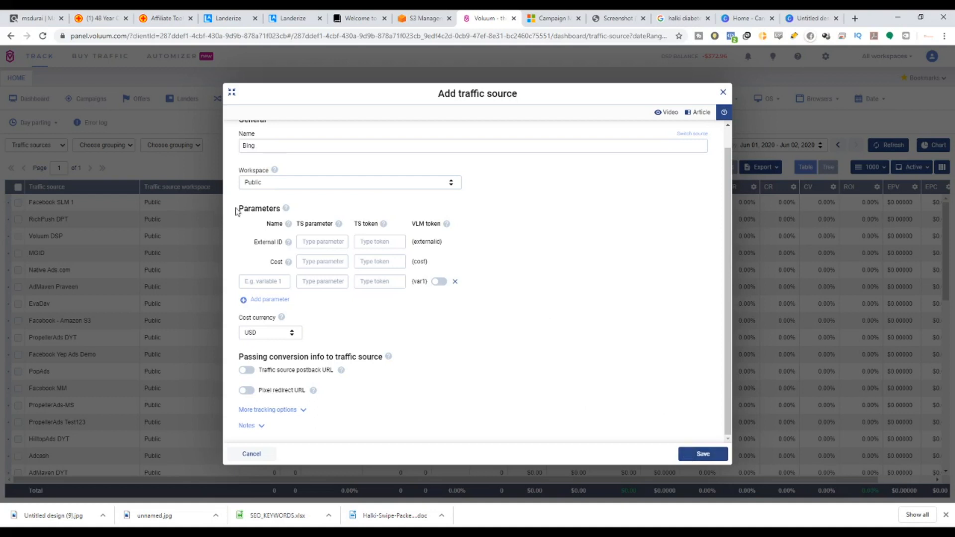
pyautogui.moveTo(276, 209); pyautogui.dragTo(301, 211)
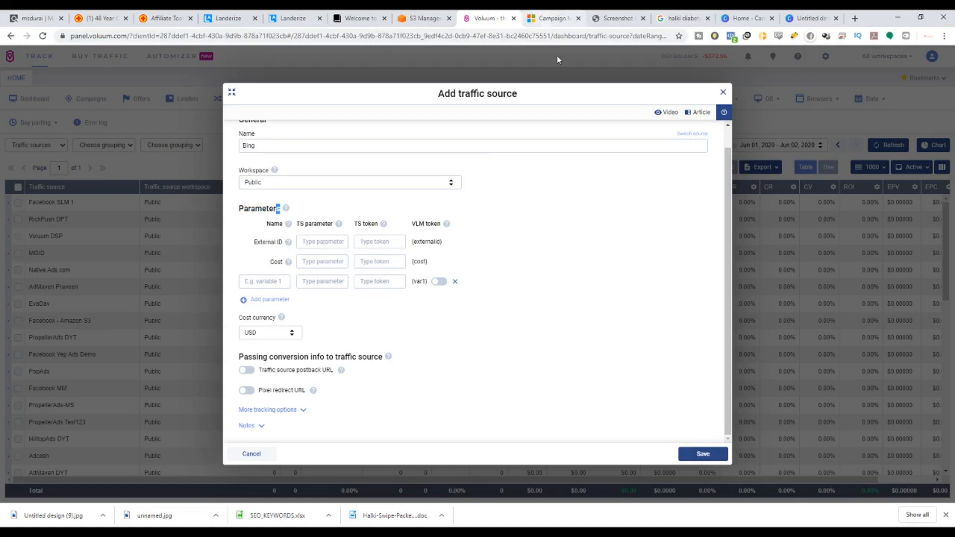
pyautogui.click(702, 456)
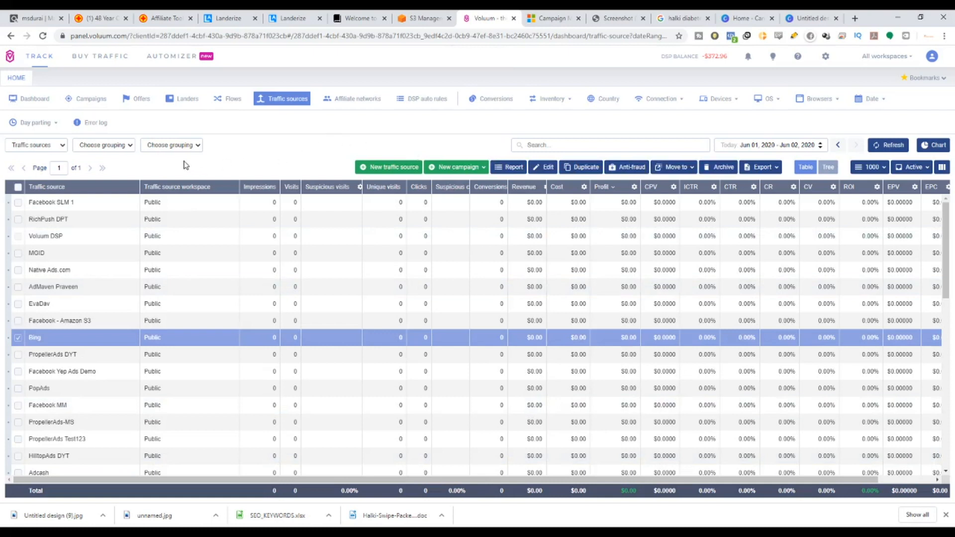
pyautogui.click(46, 20)
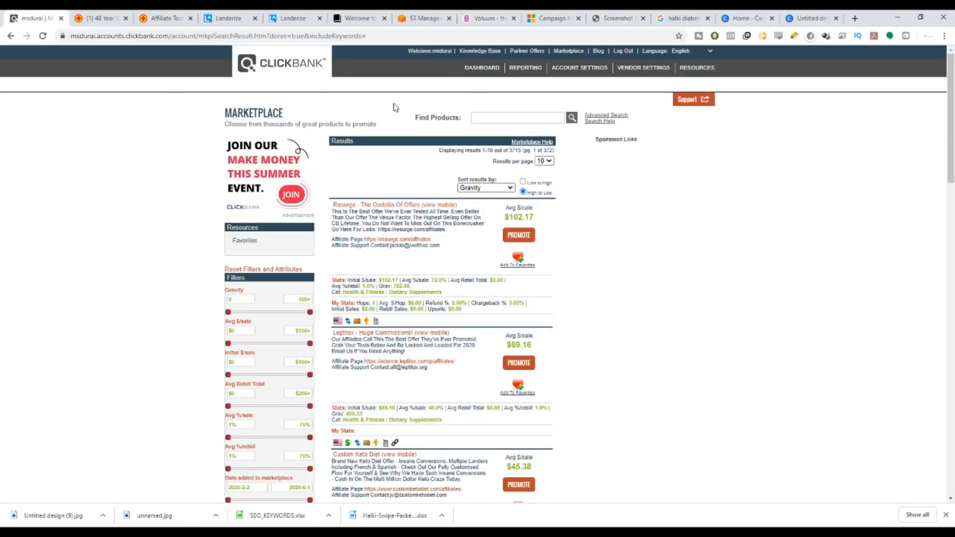
pyautogui.click(226, 18)
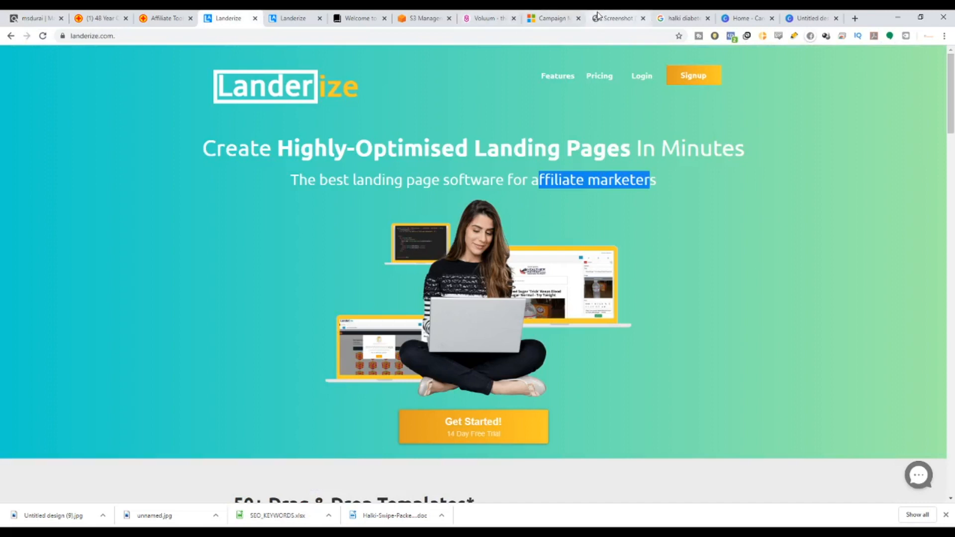
pyautogui.click(549, 15)
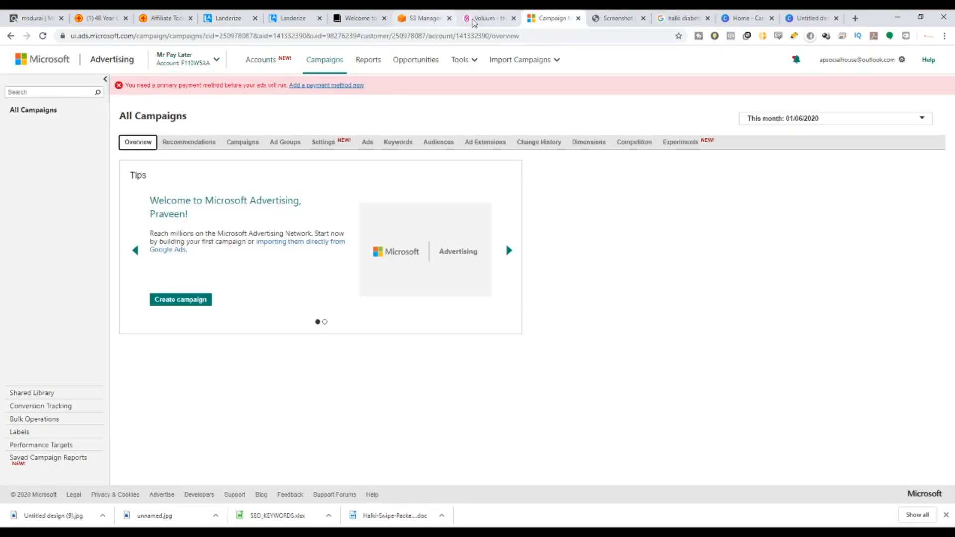
pyautogui.click(475, 18)
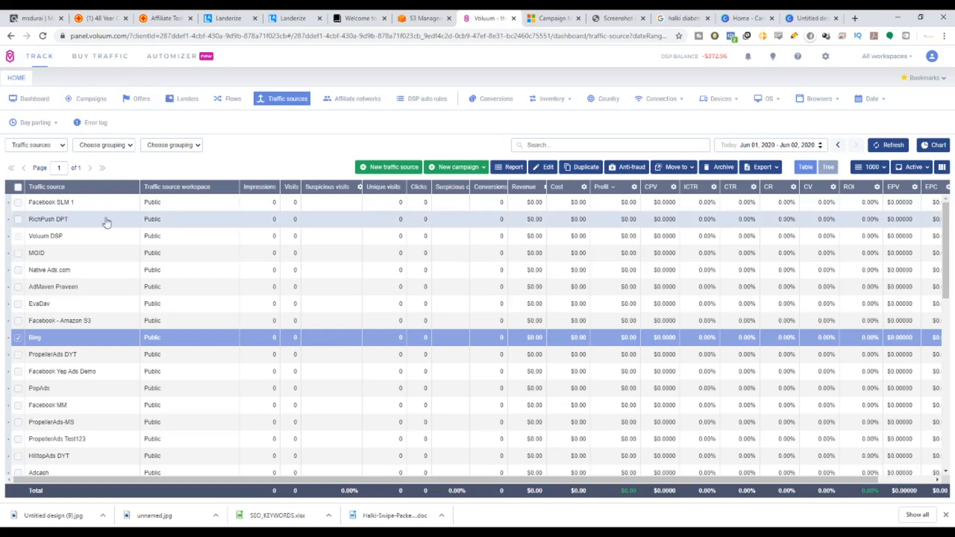
# Start a new offer with ClickBank as its affiliate network.
pyautogui.click(143, 100)
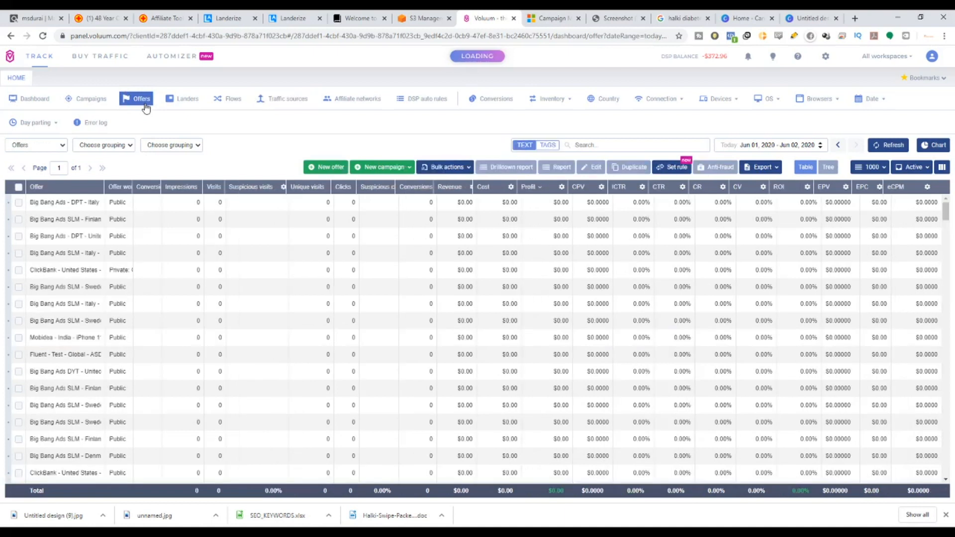
pyautogui.click(333, 168)
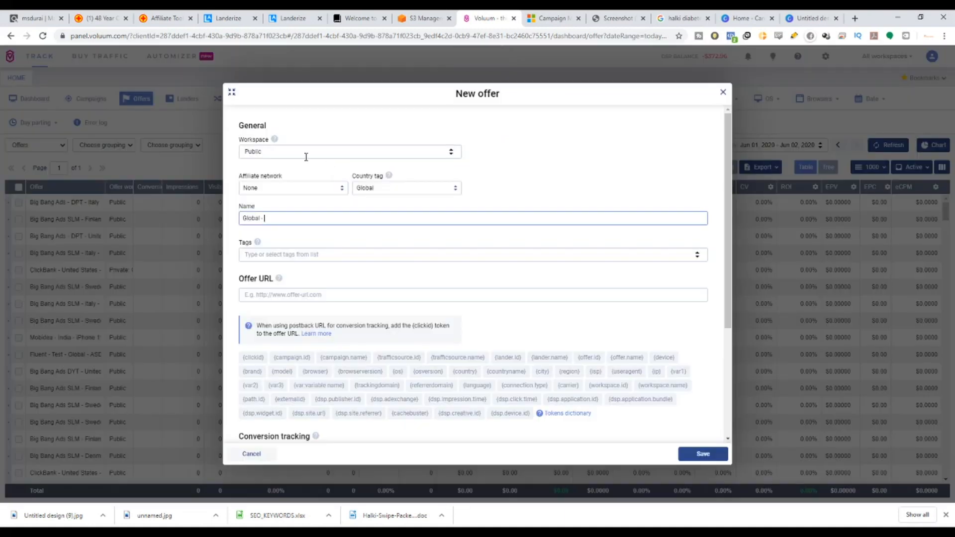
pyautogui.click(291, 188)
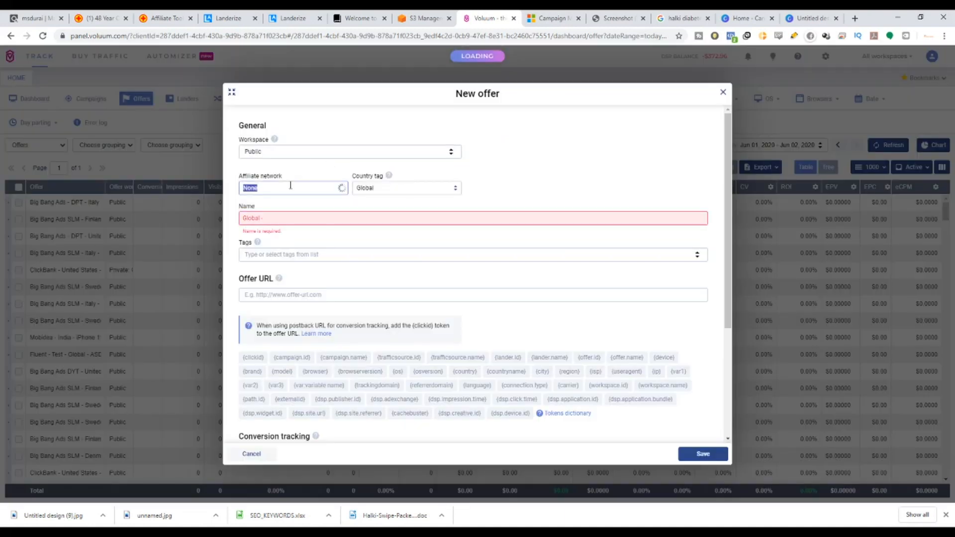
pyautogui.write('Cli')
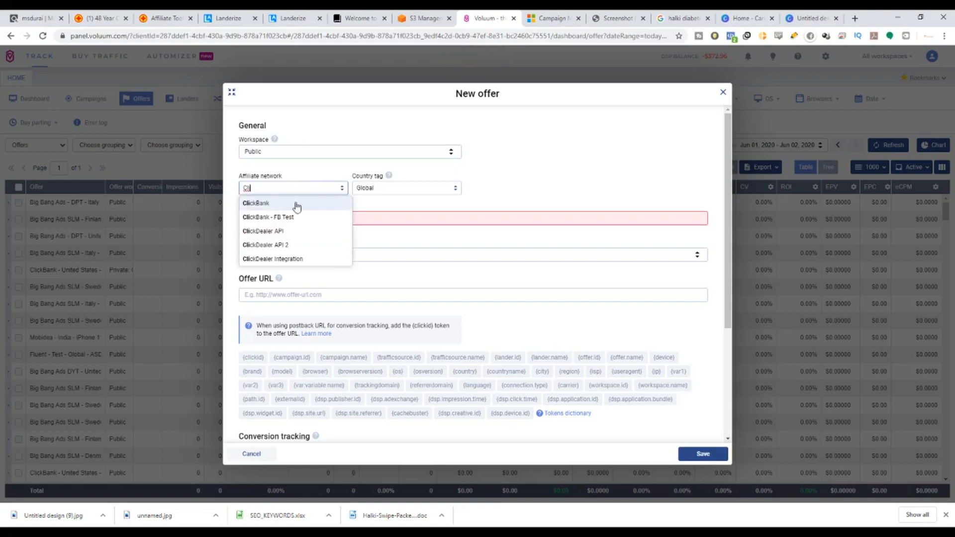
pyautogui.click(295, 204)
# Complete the offer name with the Halki product name and a suffix.
pyautogui.click(175, 15)
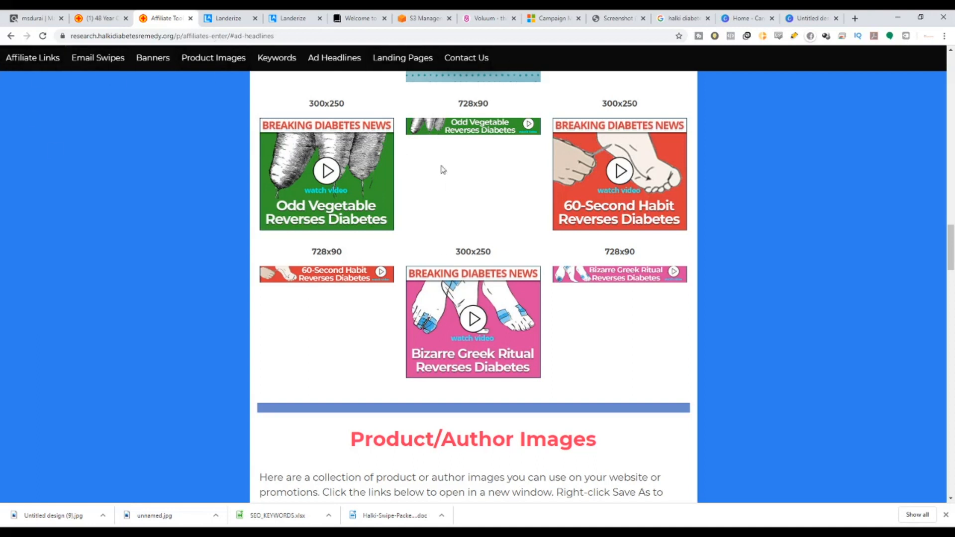
pyautogui.click(486, 18)
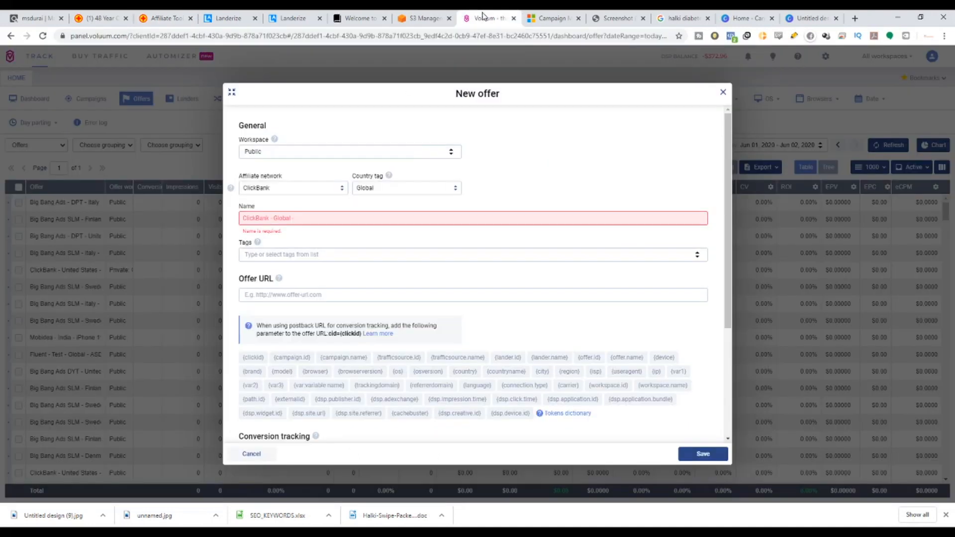
pyautogui.click(300, 220)
pyautogui.write('Halki')
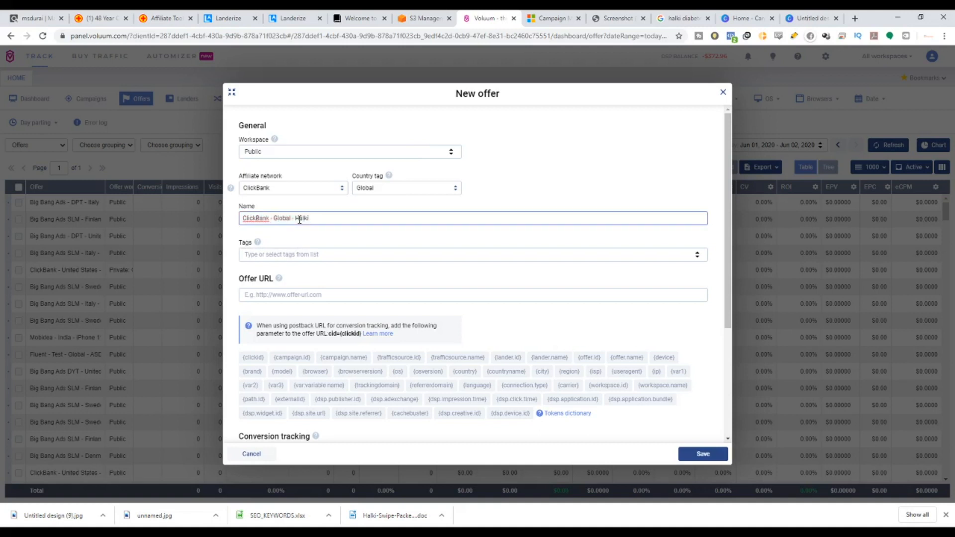
pyautogui.press('Tab')
pyautogui.press('Tab')
pyautogui.press('Tab')
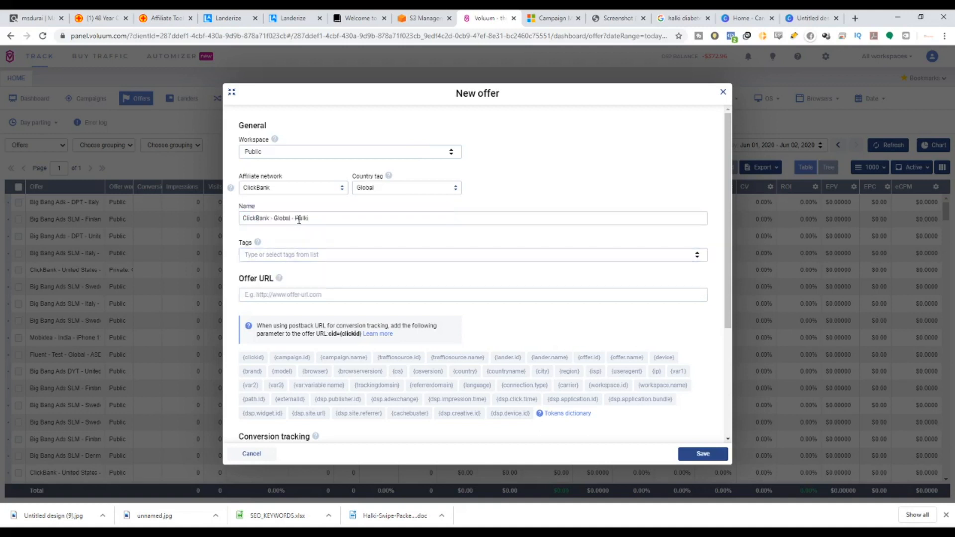
pyautogui.click(318, 219)
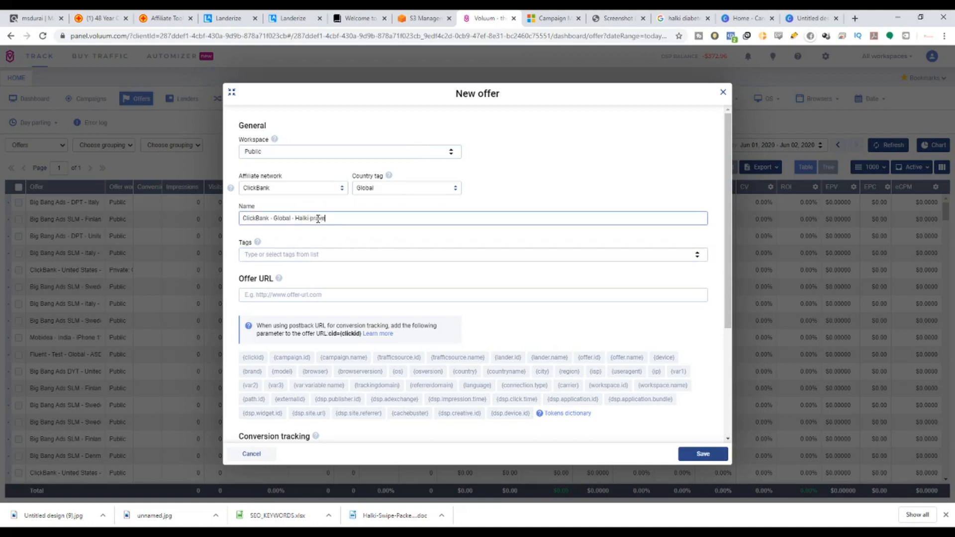
pyautogui.write('-praveeb')
pyautogui.press('BackSpace')
pyautogui.write('n')
# Paste the ClickBank hop link as the offer URL.
pyautogui.moveTo(244, 280); pyautogui.dragTo(257, 288)
pyautogui.click(293, 533)
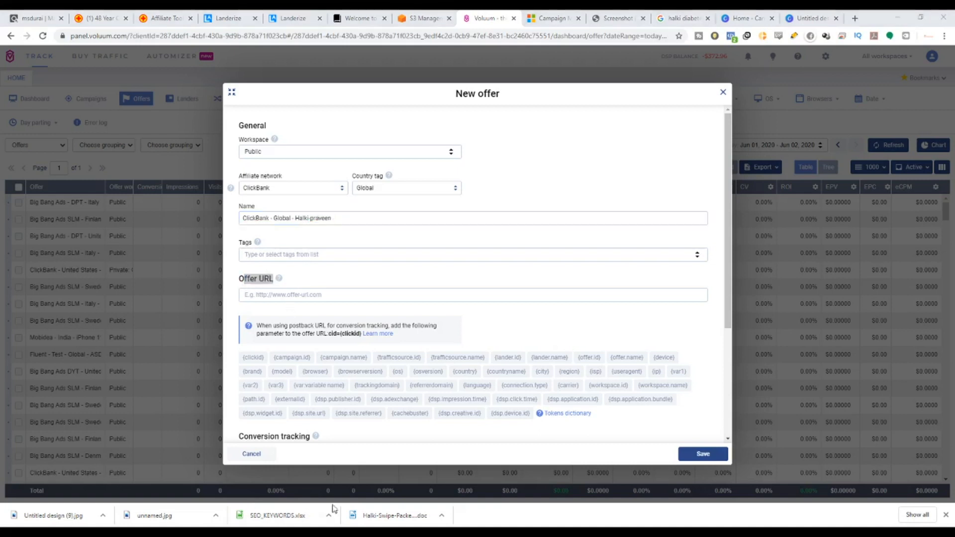
pyautogui.click(601, 293)
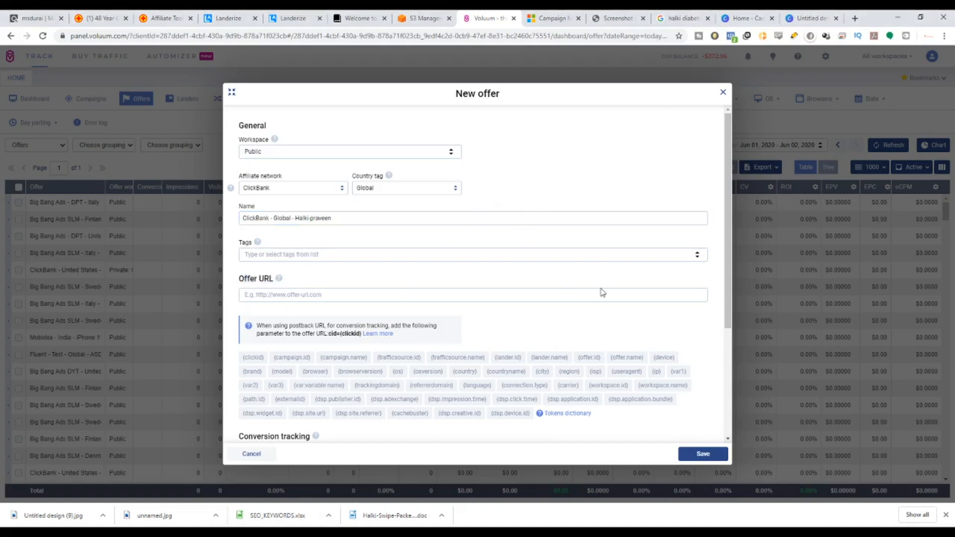
pyautogui.write('https://9439fkv5yhoaaxa1uhwy2hpp9u.hop.clickbank.net/')
# Append the cid={clickid} parameter to the end of the offer URL.
pyautogui.scroll(-2, 573, 309)
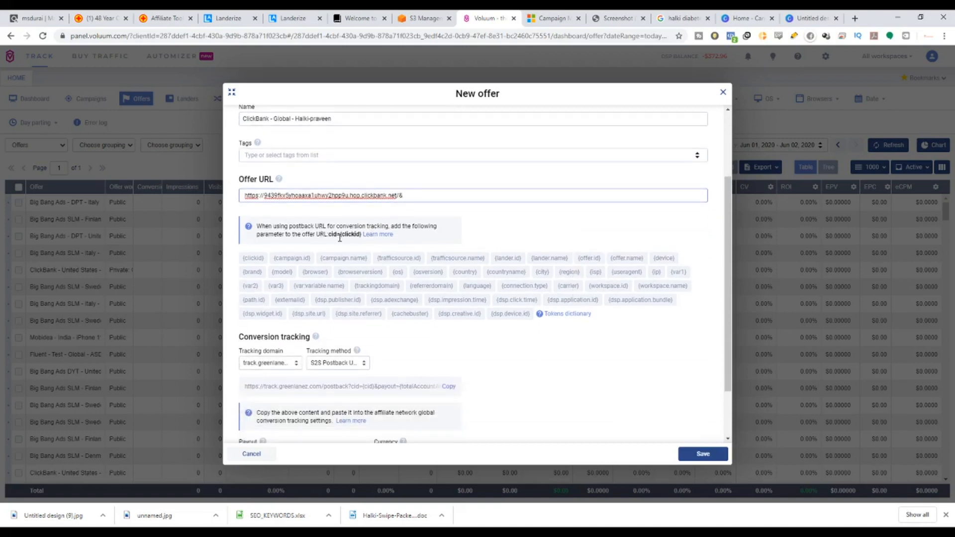
pyautogui.moveTo(330, 236); pyautogui.dragTo(365, 244)
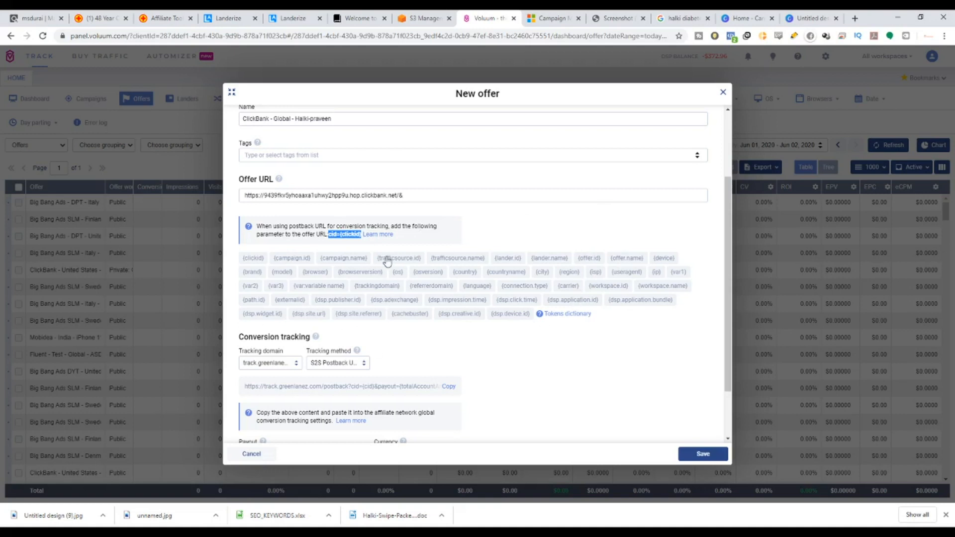
pyautogui.click(424, 196)
pyautogui.click(254, 257)
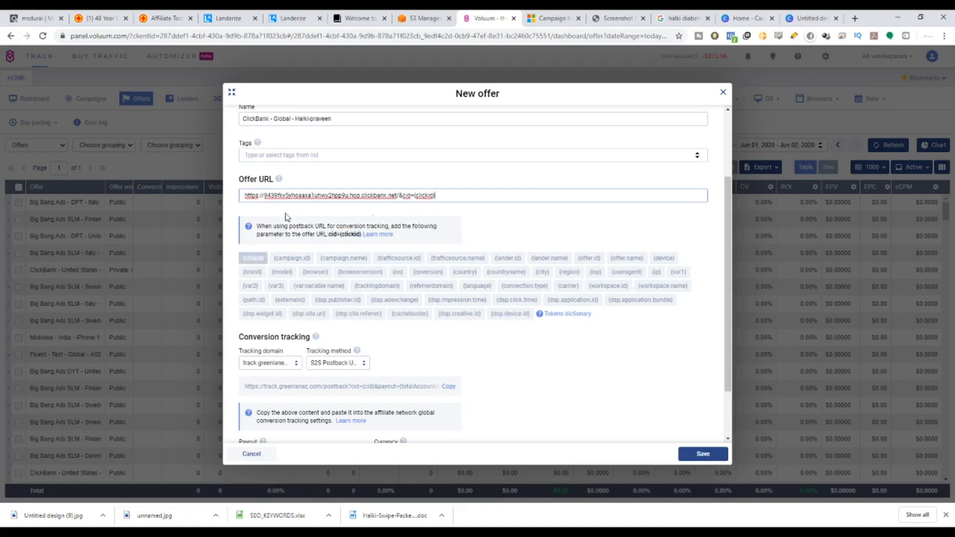
pyautogui.scroll(-1, 726, 383)
pyautogui.moveTo(725, 383)
pyautogui.mouseDown()
pyautogui.moveTo(724, 395)
pyautogui.moveTo(725, 383)
pyautogui.mouseUp()
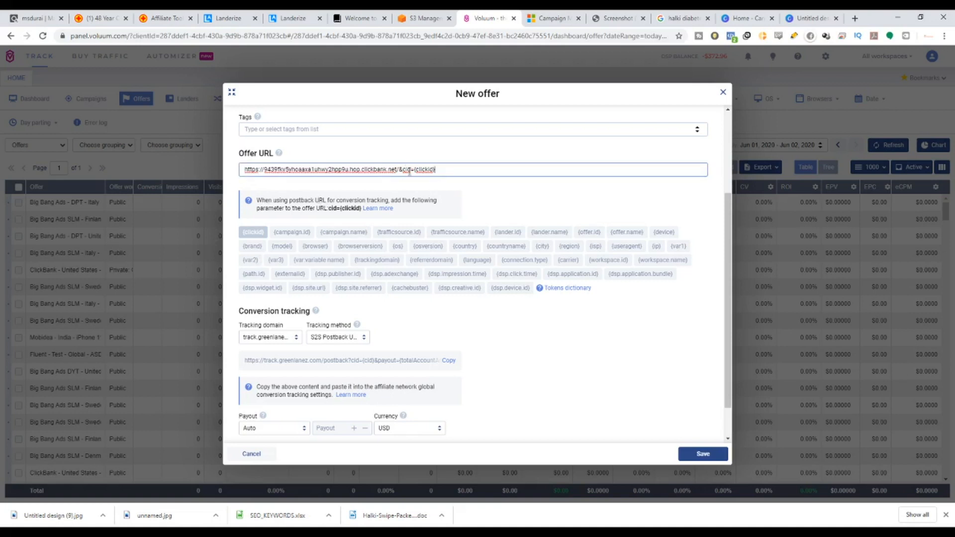
# Leave the payout on Auto and save the new ClickBank offer.
pyautogui.scroll(-1, 724, 273)
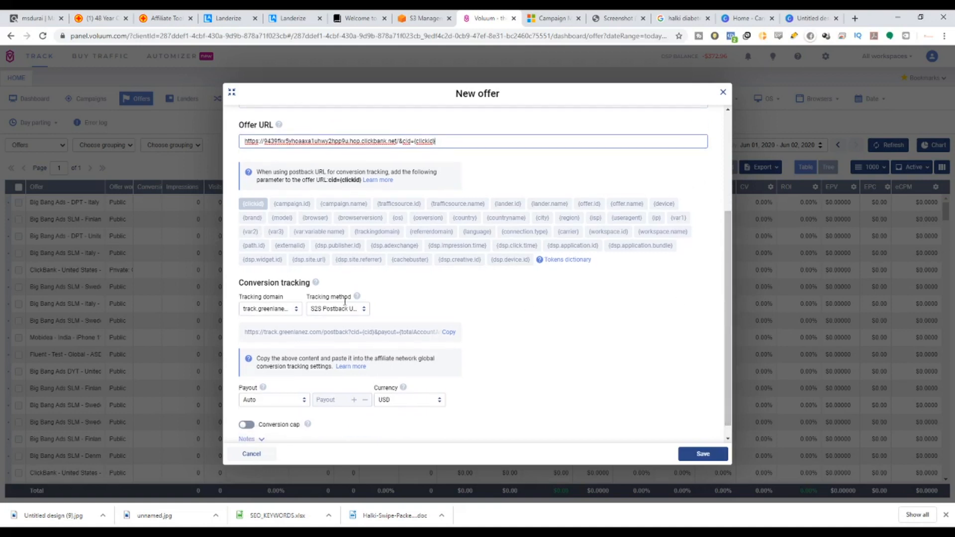
pyautogui.scroll(-1, 268, 397)
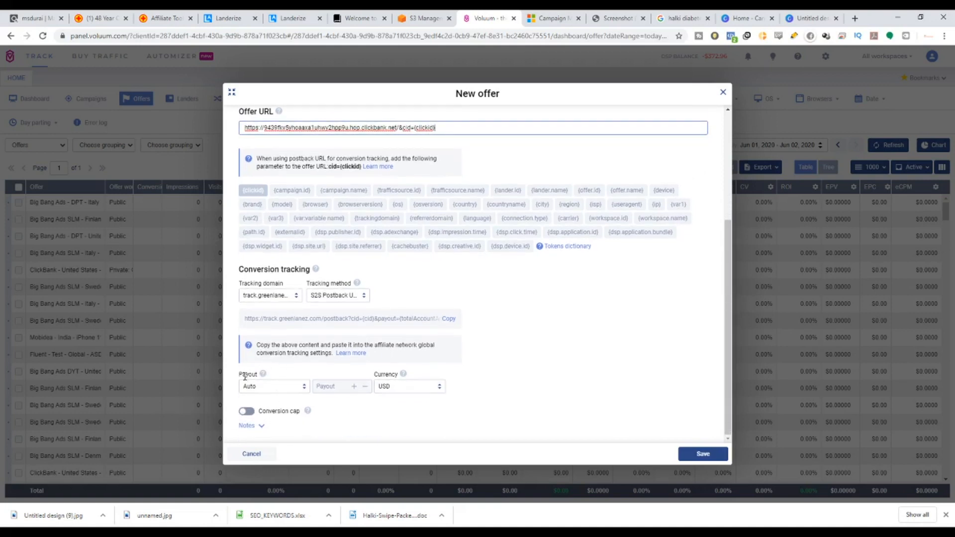
pyautogui.moveTo(240, 375); pyautogui.dragTo(252, 375)
pyautogui.click(284, 388)
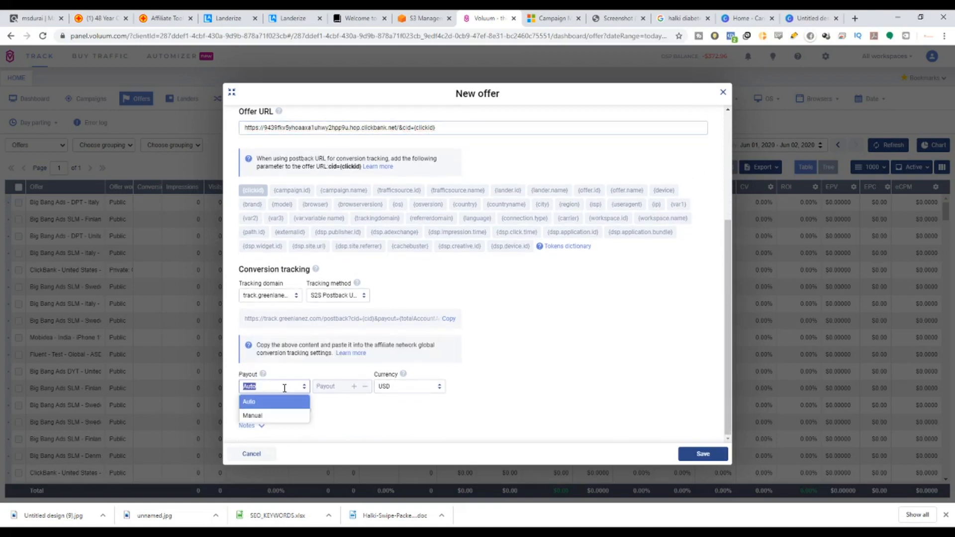
pyautogui.click(274, 418)
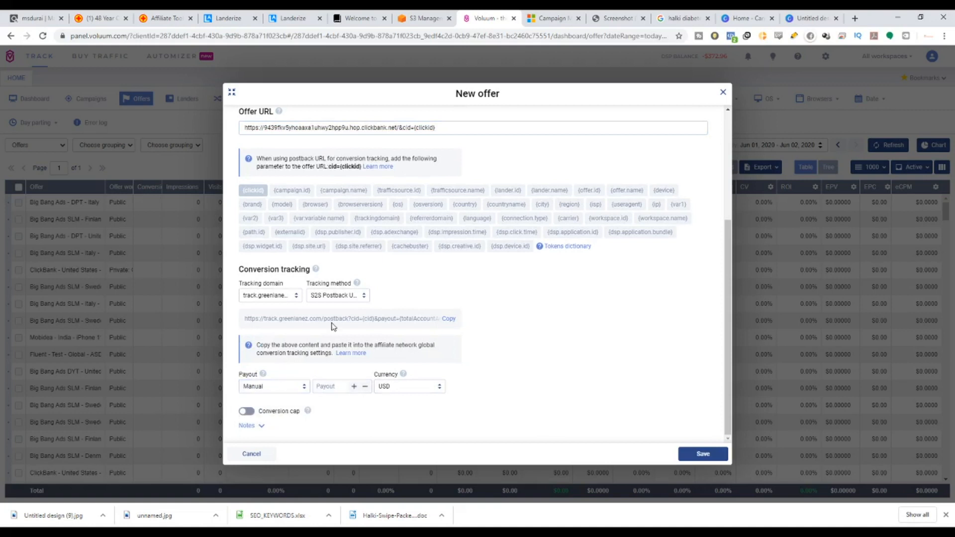
pyautogui.click(293, 386)
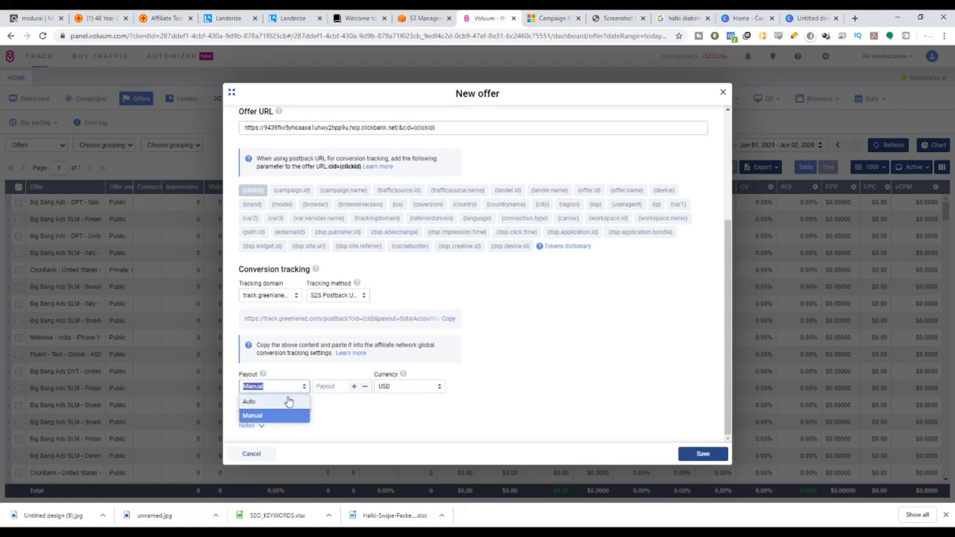
pyautogui.click(289, 399)
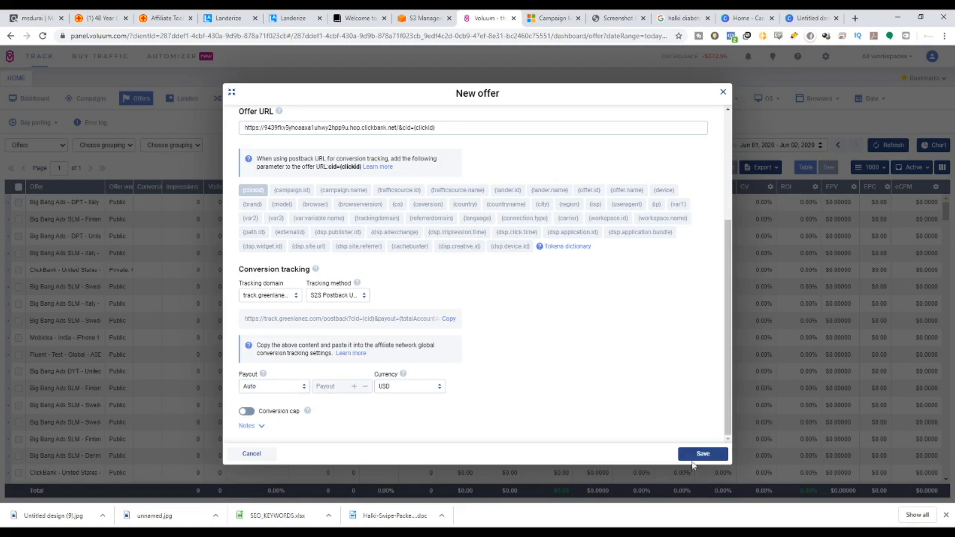
pyautogui.click(694, 455)
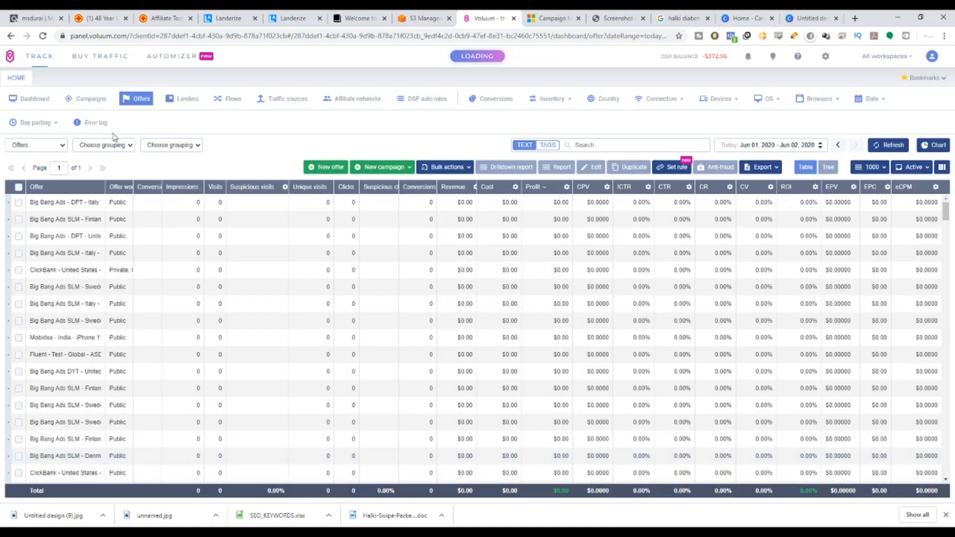
# Start a new lander from the Landers list and correct the end of its name.
pyautogui.click(185, 107)
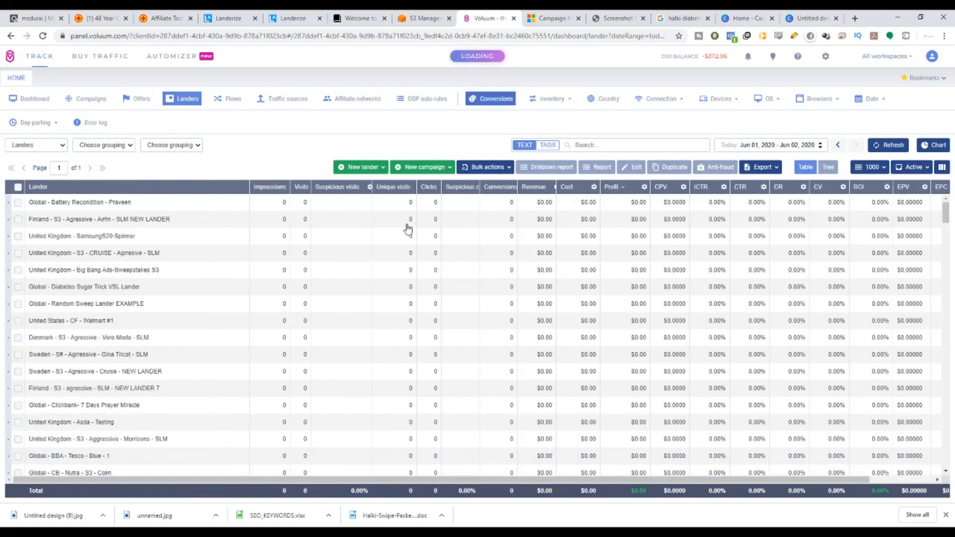
pyautogui.click(381, 168)
pyautogui.click(360, 184)
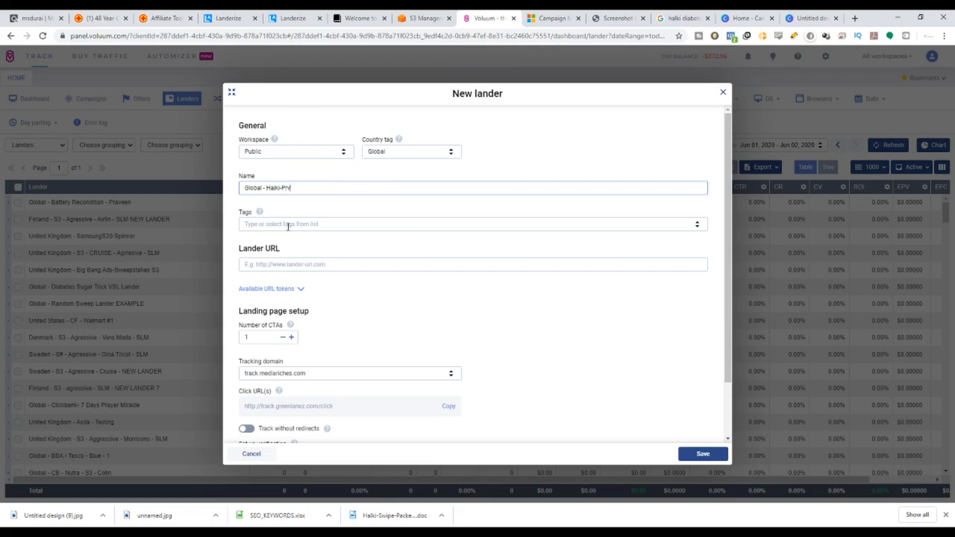
pyautogui.press('BackSpace')
pyautogui.press('BackSpace')
pyautogui.write('vee')
pyautogui.click(284, 264)
pyautogui.write('https://')
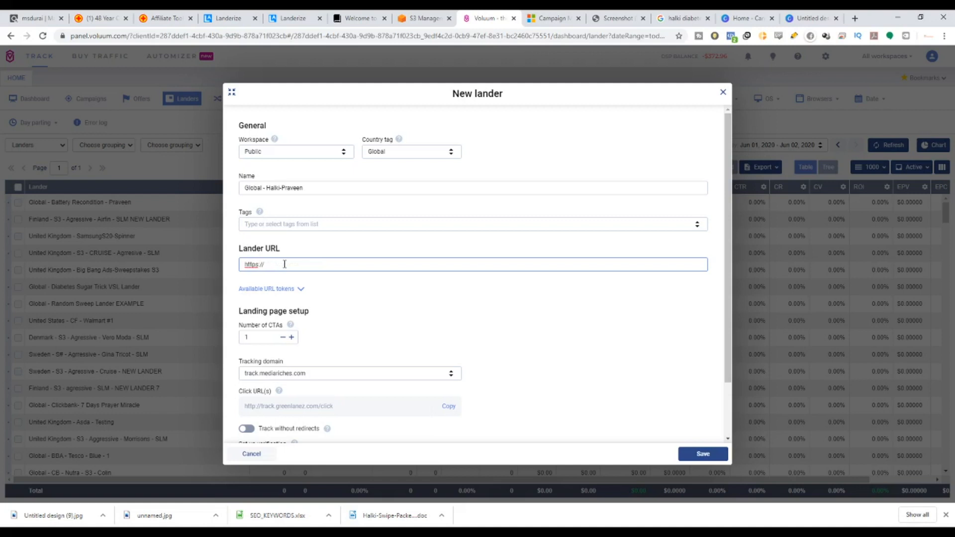
pyautogui.moveTo(285, 265); pyautogui.dragTo(239, 275)
pyautogui.moveTo(270, 264); pyautogui.dragTo(240, 273)
pyautogui.click(307, 22)
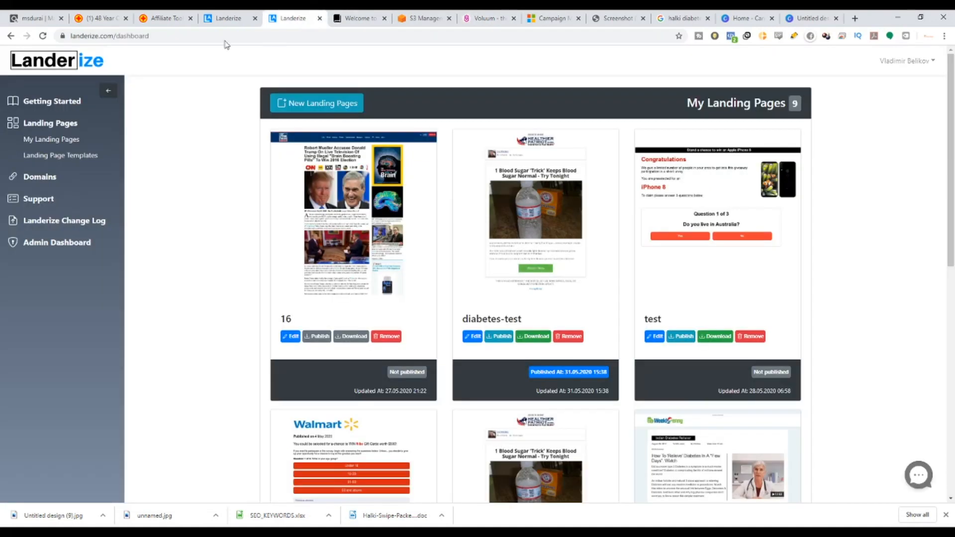
# Read the Generate Free SSL Certificate step of the How to setup AWS support article.
pyautogui.click(356, 18)
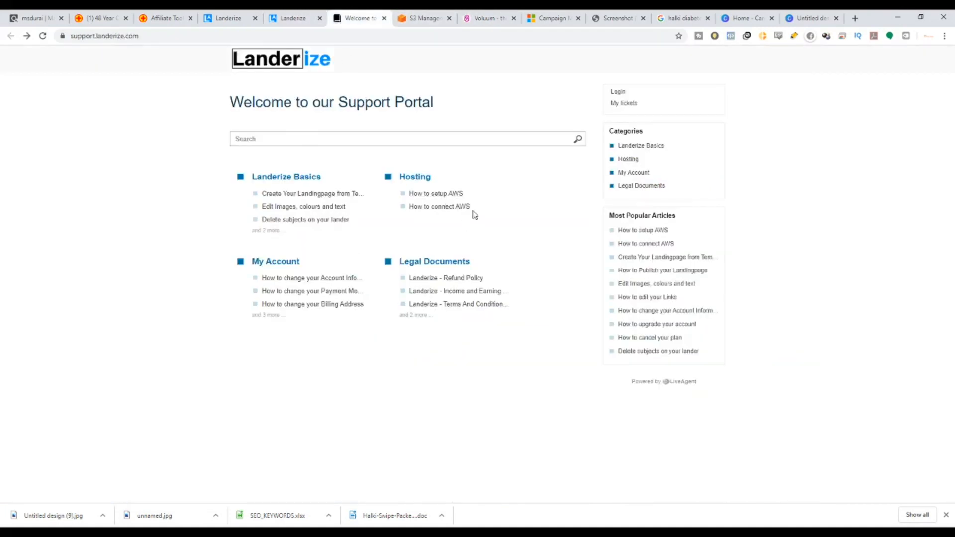
pyautogui.click(459, 196)
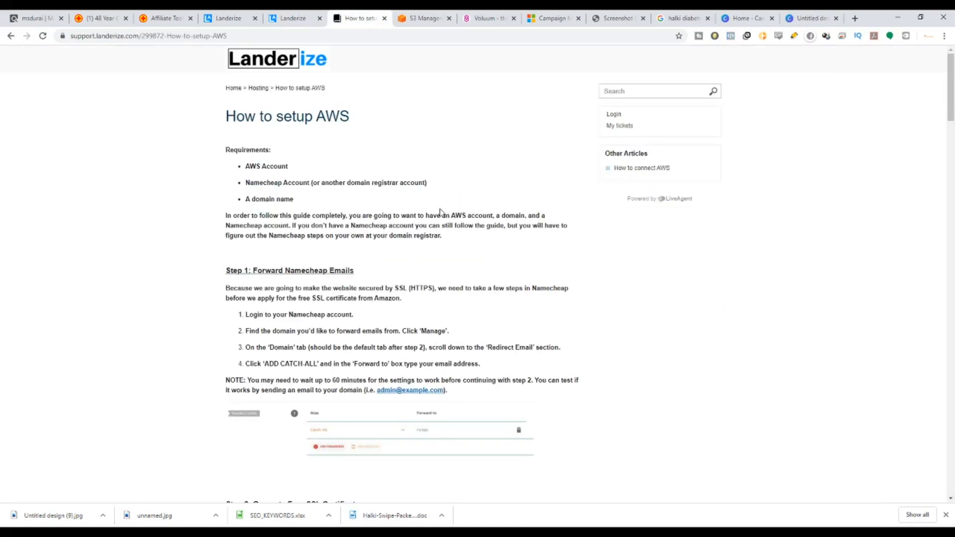
pyautogui.scroll(-5, 296, 358)
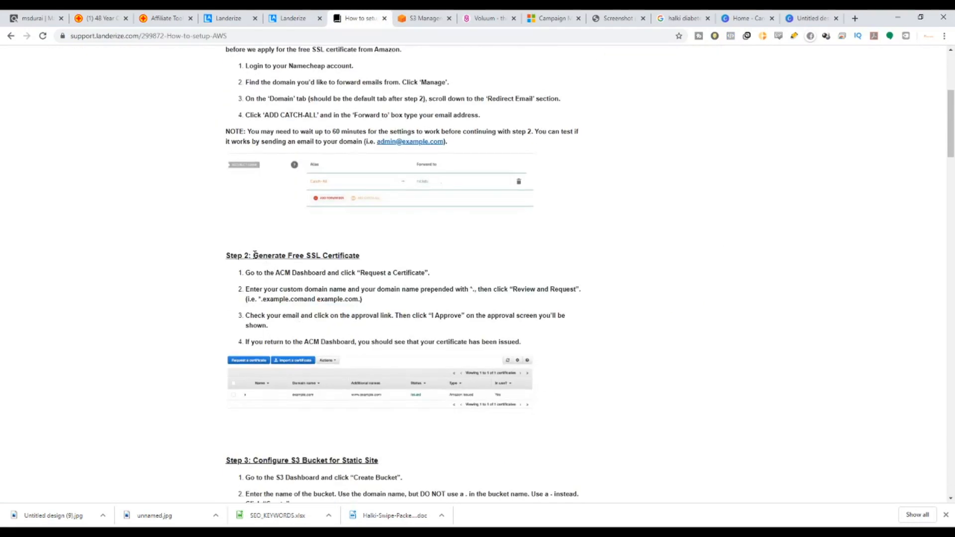
pyautogui.moveTo(252, 253); pyautogui.dragTo(401, 257)
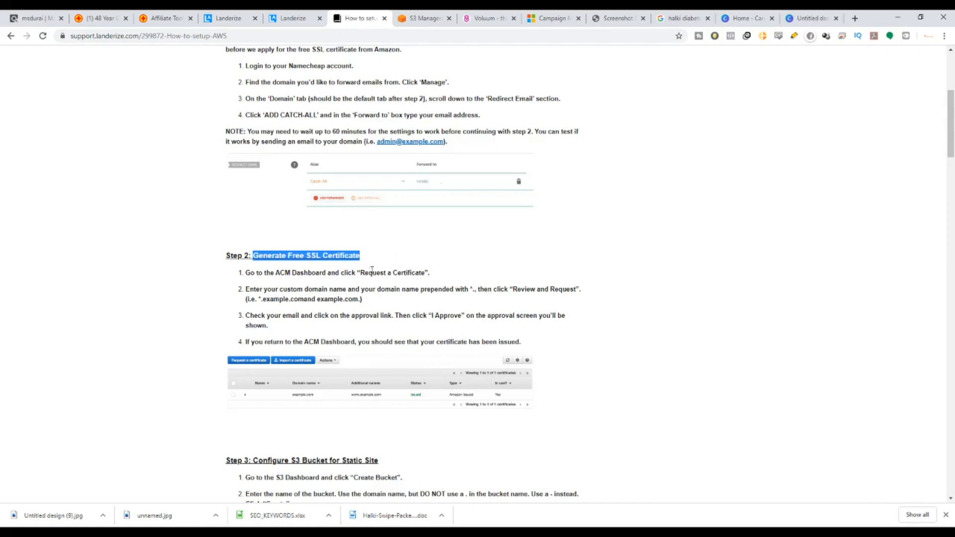
pyautogui.moveTo(273, 256); pyautogui.dragTo(339, 251)
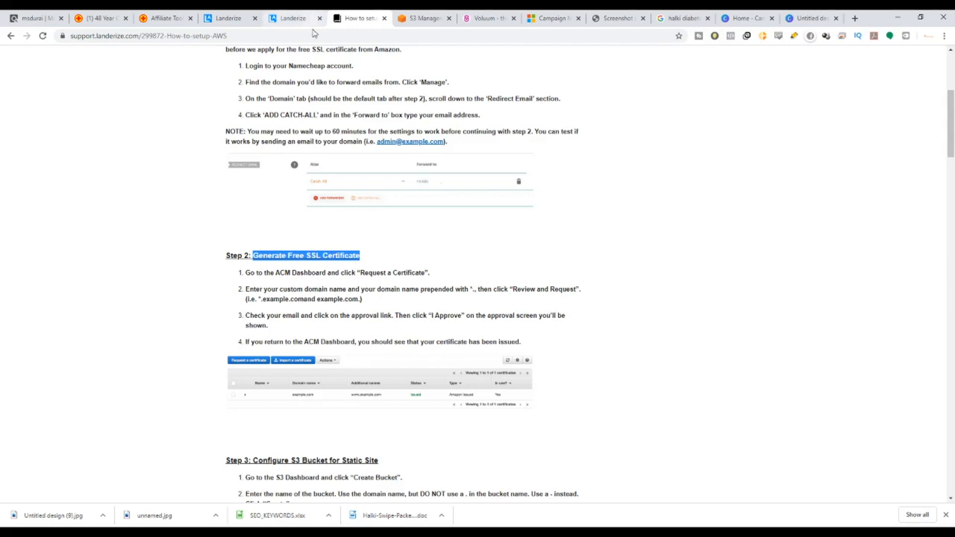
pyautogui.click(481, 15)
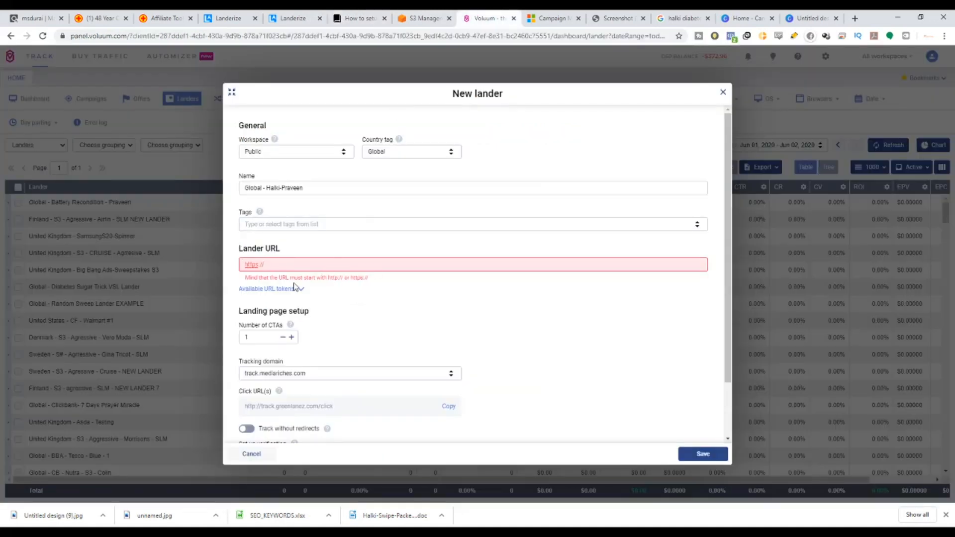
pyautogui.moveTo(350, 278)
pyautogui.mouseDown()
pyautogui.moveTo(368, 282)
pyautogui.moveTo(344, 279)
pyautogui.mouseUp()
pyautogui.click(342, 267)
pyautogui.click(300, 272)
# Copy the dev-landerize bucket name into the lander URL as devlanderize.
pyautogui.click(423, 19)
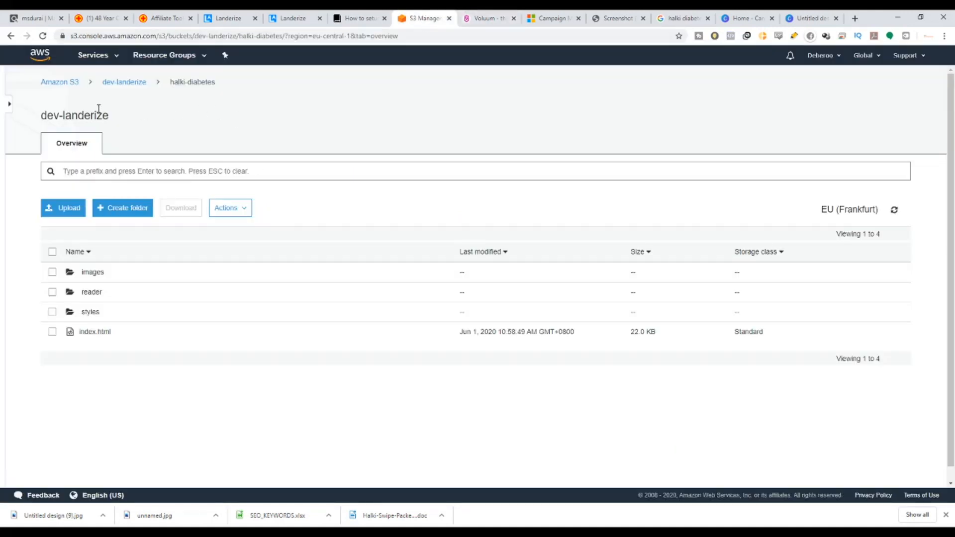
pyautogui.click(124, 82)
pyautogui.moveTo(147, 83); pyautogui.dragTo(105, 90)
pyautogui.hotkey('ctrl', 'c')
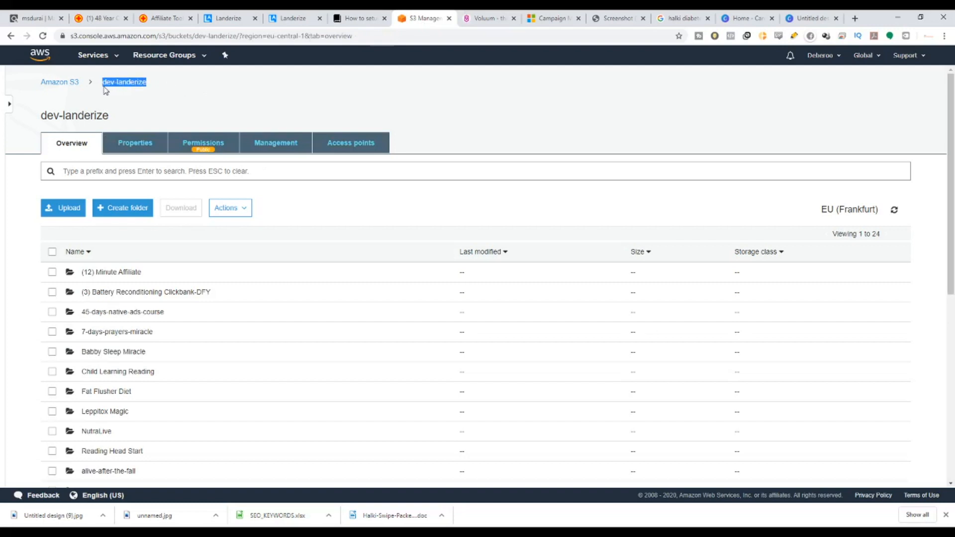
pyautogui.click(479, 19)
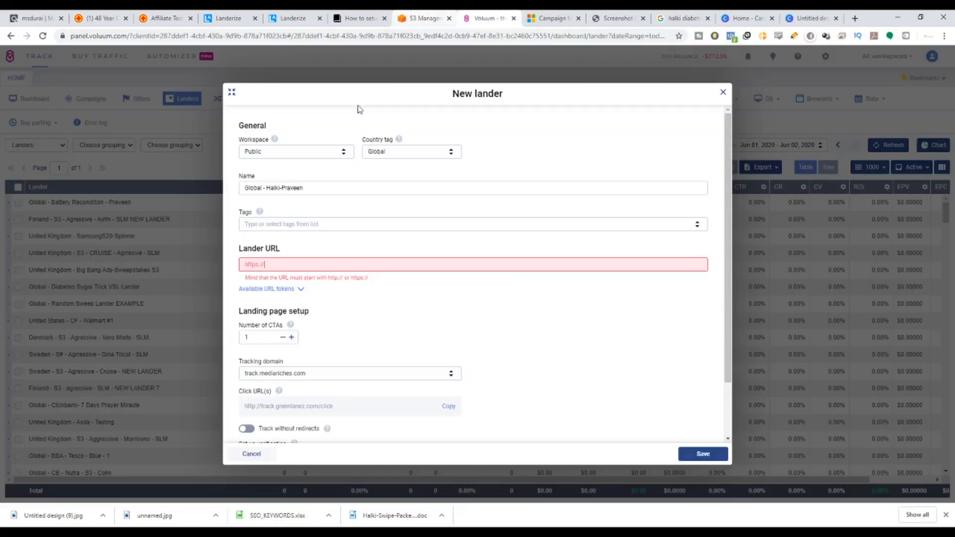
pyautogui.click(283, 265)
pyautogui.hotkey('ctrl', 'v')
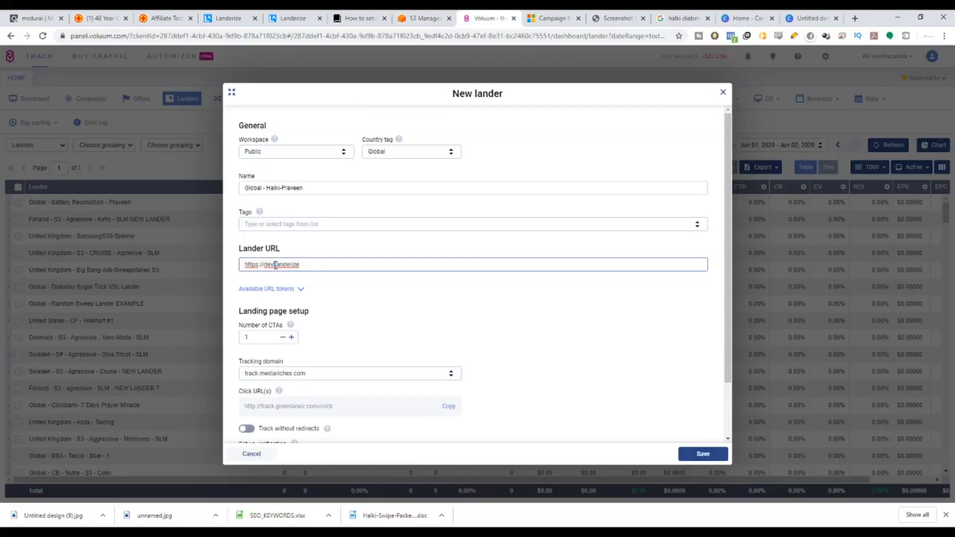
pyautogui.press('BackSpace')
pyautogui.click(311, 264)
# Copy the halki-diabetes folder name from S3 into the lander URL.
pyautogui.click(425, 18)
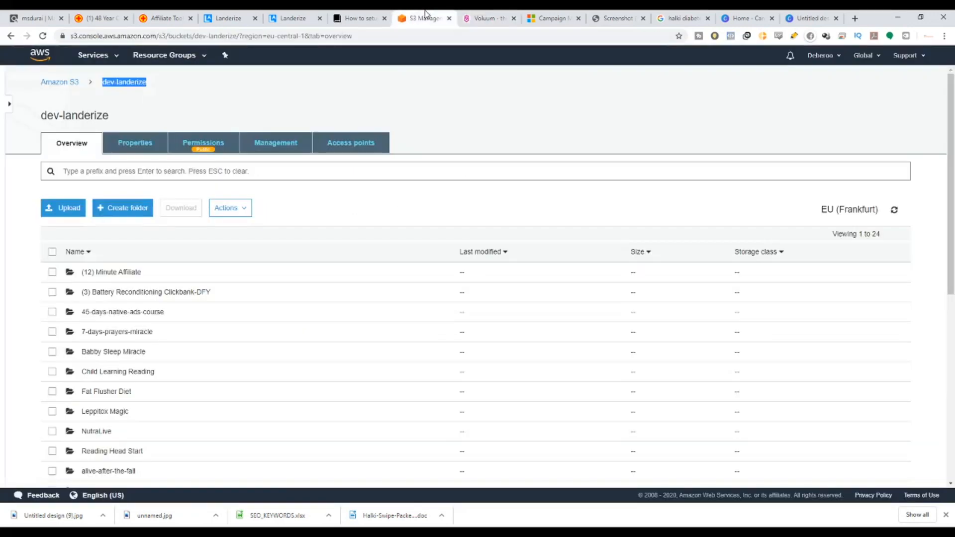
pyautogui.scroll(-3, 199, 199)
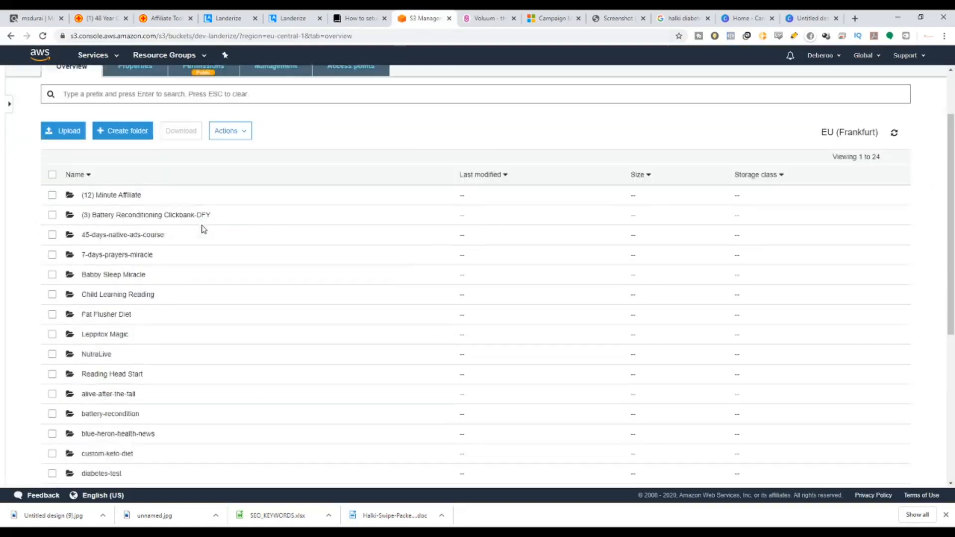
pyautogui.scroll(-2, 196, 290)
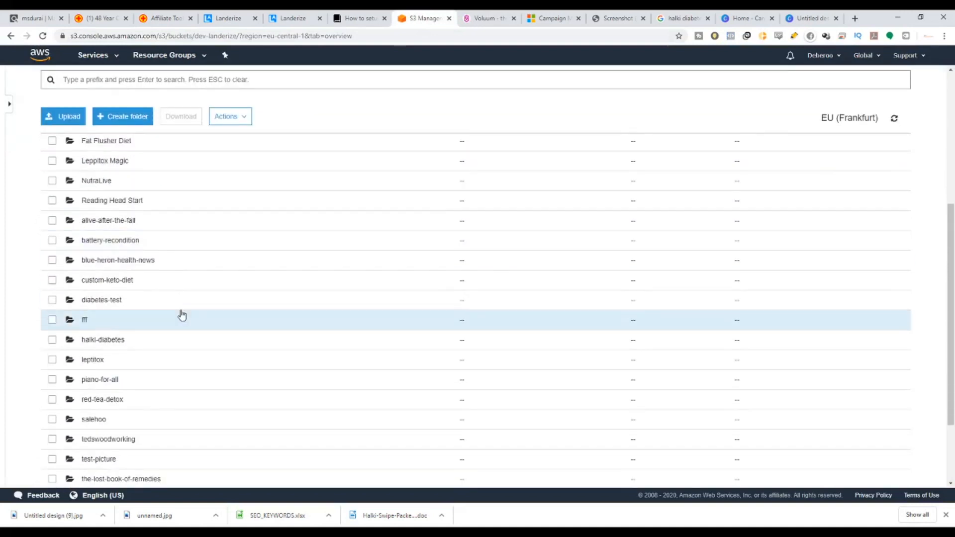
pyautogui.click(85, 343)
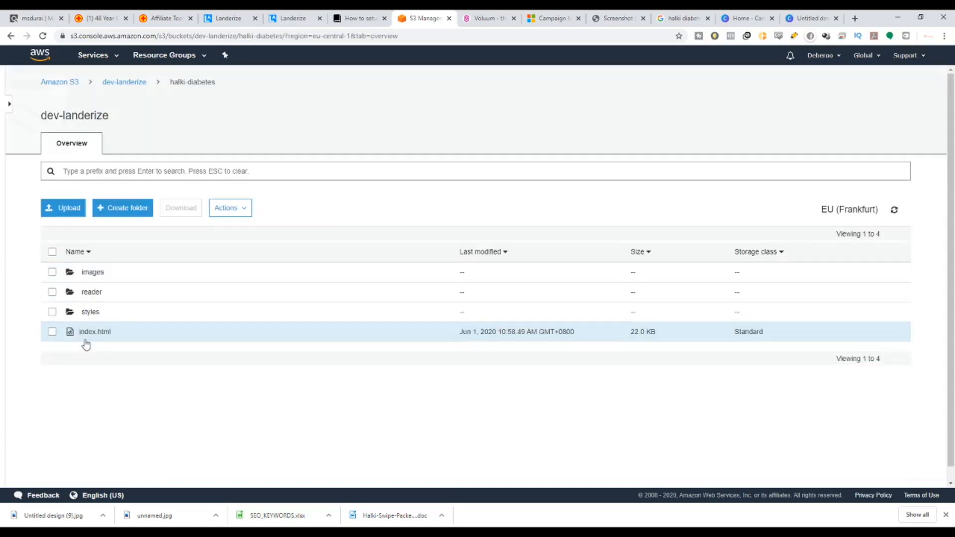
pyautogui.tripleClick(183, 90)
pyautogui.hotkey('ctrl', 'c')
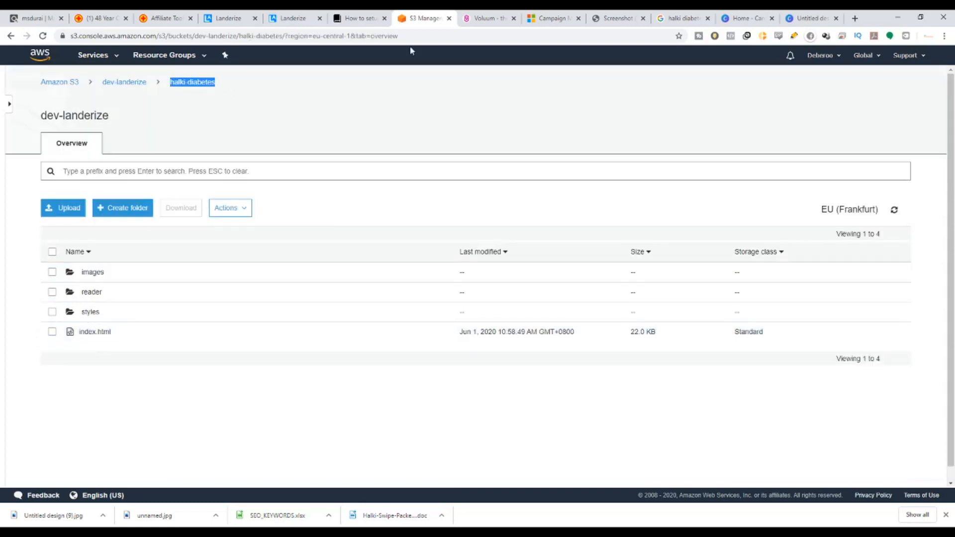
pyautogui.click(508, 16)
pyautogui.hotkey('ctrl', 'v')
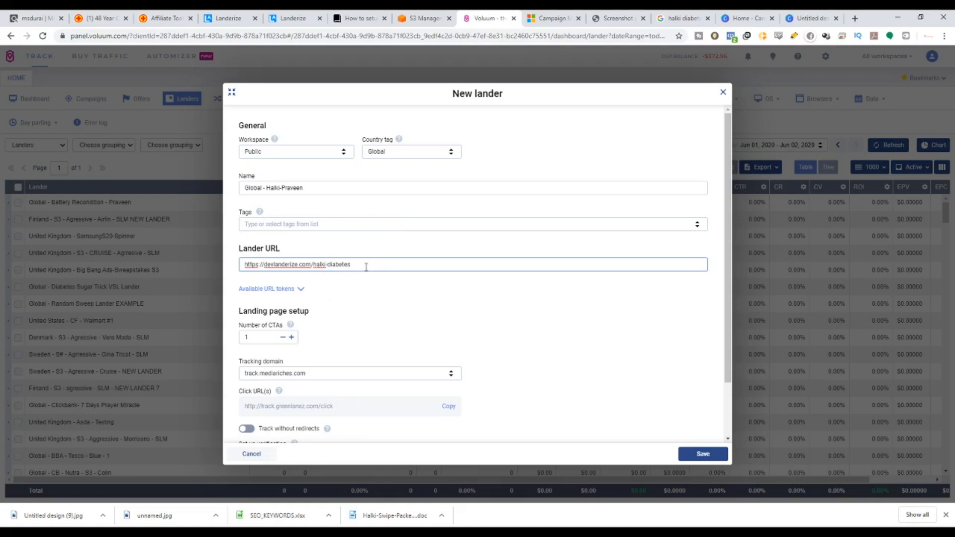
# Append /index.html to the lander URL and check the full address.
pyautogui.write('/index.html')
pyautogui.moveTo(390, 264); pyautogui.dragTo(353, 264)
pyautogui.click(391, 264)
pyautogui.moveTo(246, 264); pyautogui.dragTo(262, 266)
pyautogui.moveTo(405, 264); pyautogui.dragTo(353, 265)
pyautogui.click(353, 264)
pyautogui.moveTo(352, 264); pyautogui.dragTo(279, 267)
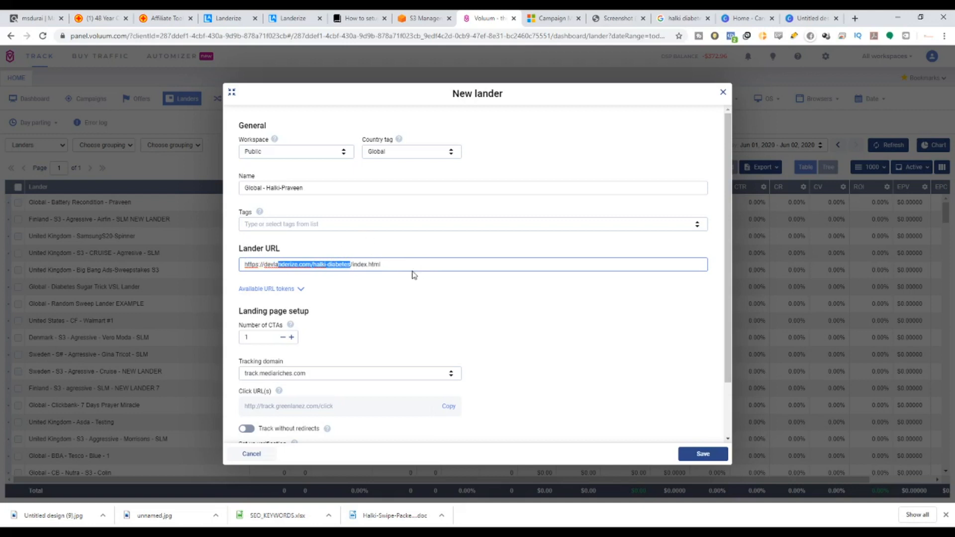
pyautogui.moveTo(407, 264); pyautogui.dragTo(355, 263)
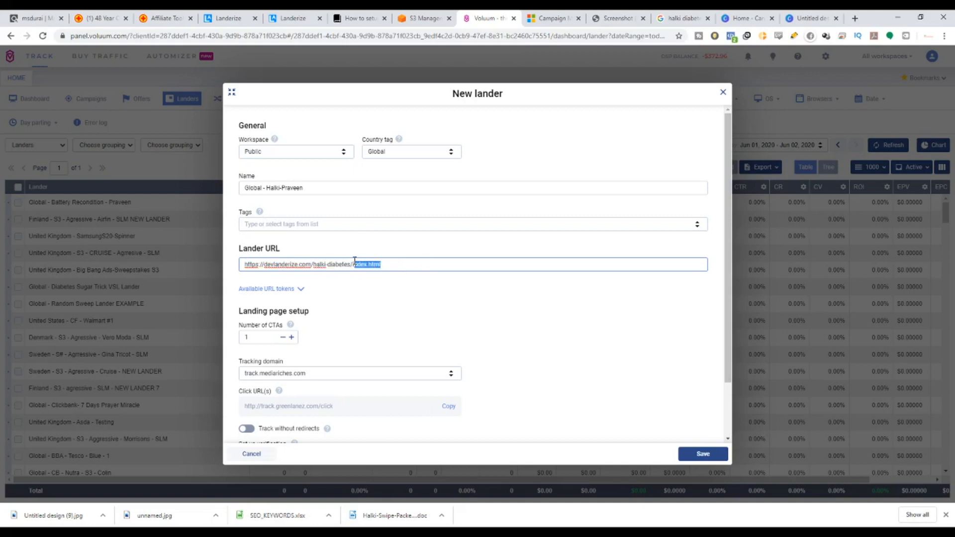
# Verify the halki-diabetes folder contents in S3, then save the new lander.
pyautogui.click(417, 18)
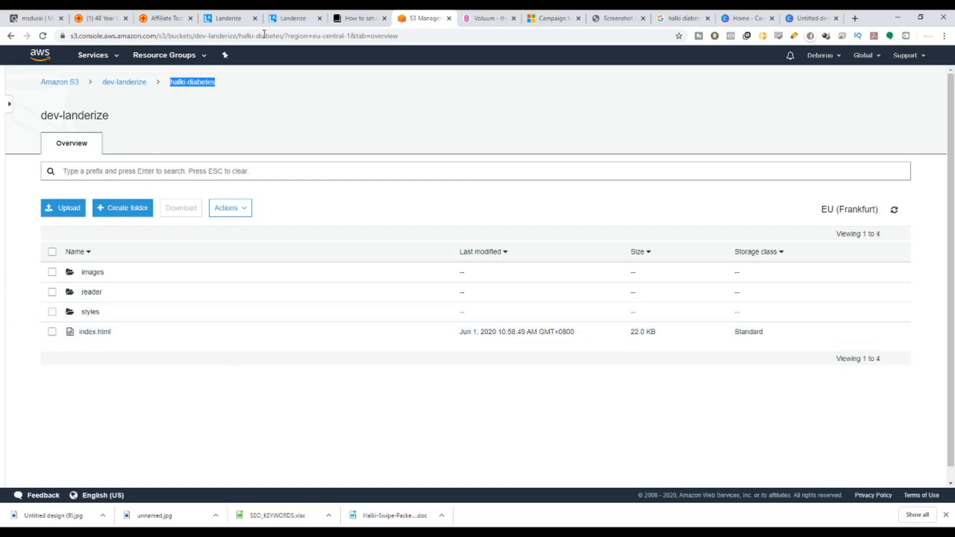
pyautogui.click(498, 17)
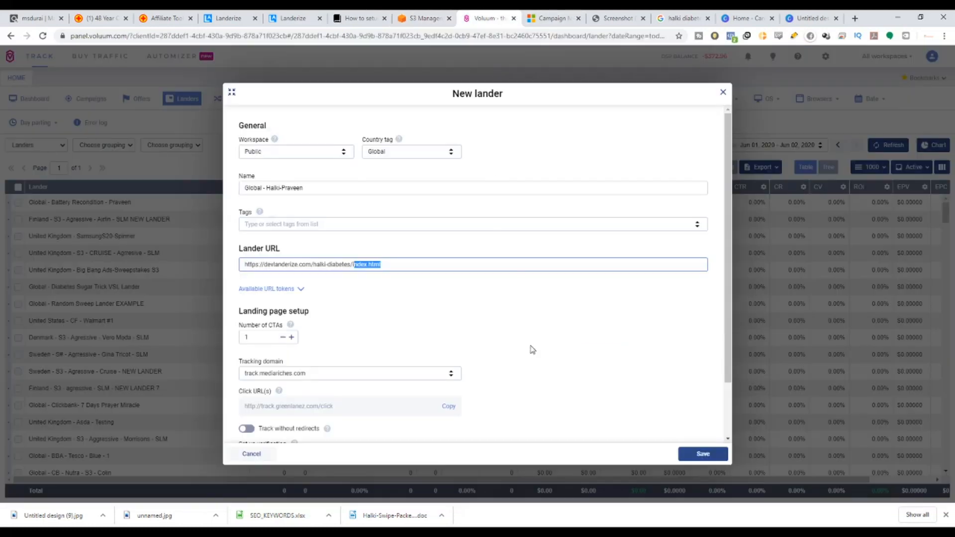
pyautogui.scroll(-2, 535, 352)
pyautogui.click(710, 456)
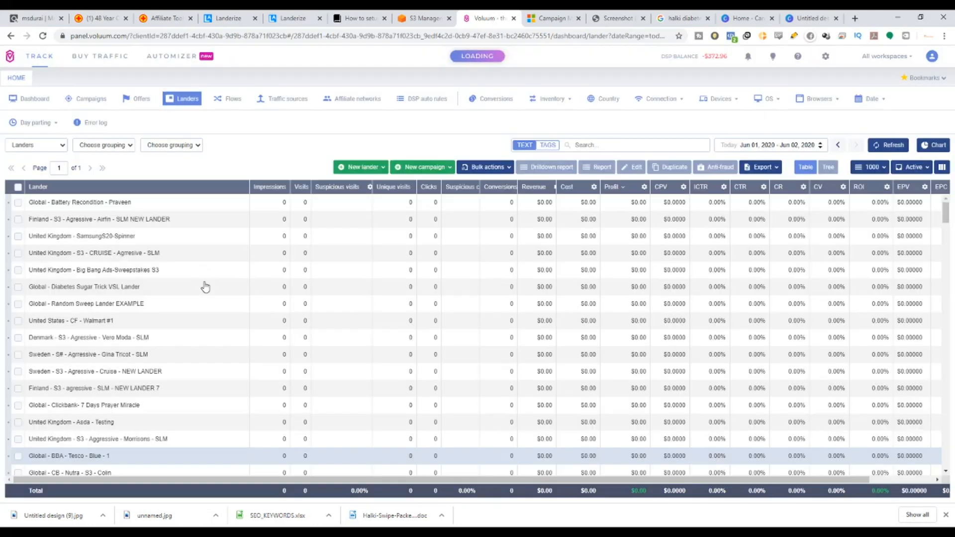
# Start a new simple tracking campaign in the Private workspace.
pyautogui.click(84, 105)
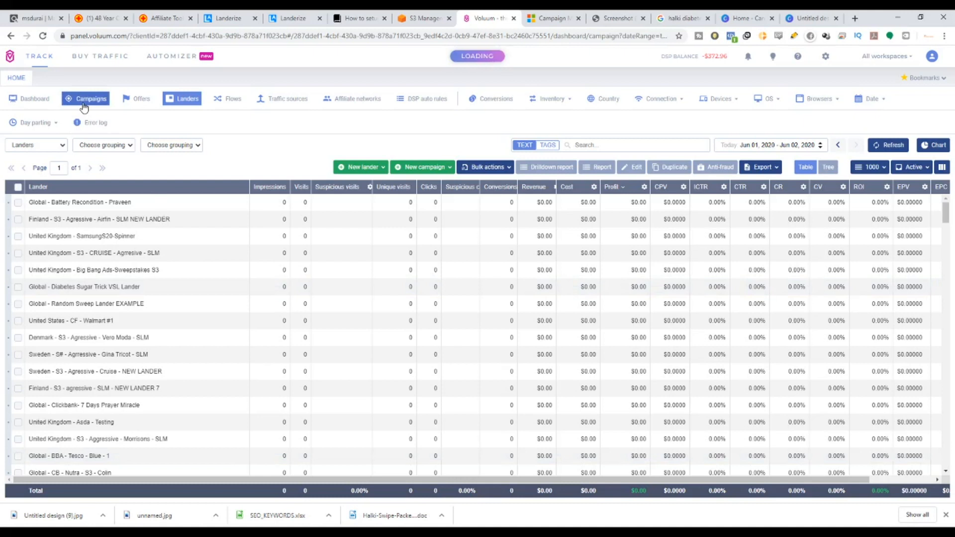
pyautogui.click(341, 168)
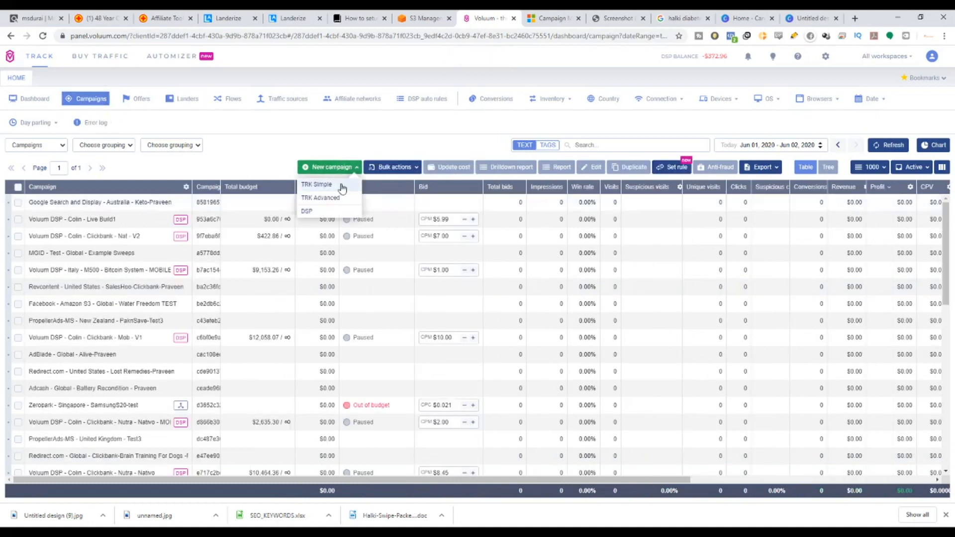
pyautogui.click(341, 185)
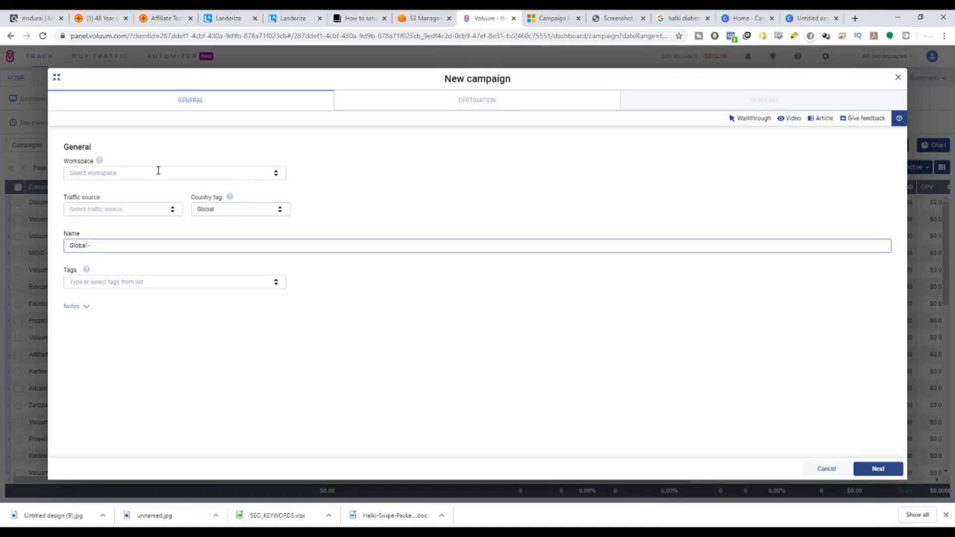
pyautogui.click(158, 171)
pyautogui.click(138, 192)
# Choose Bing as traffic source and append Halki and the owner's name to the campaign name.
pyautogui.click(136, 210)
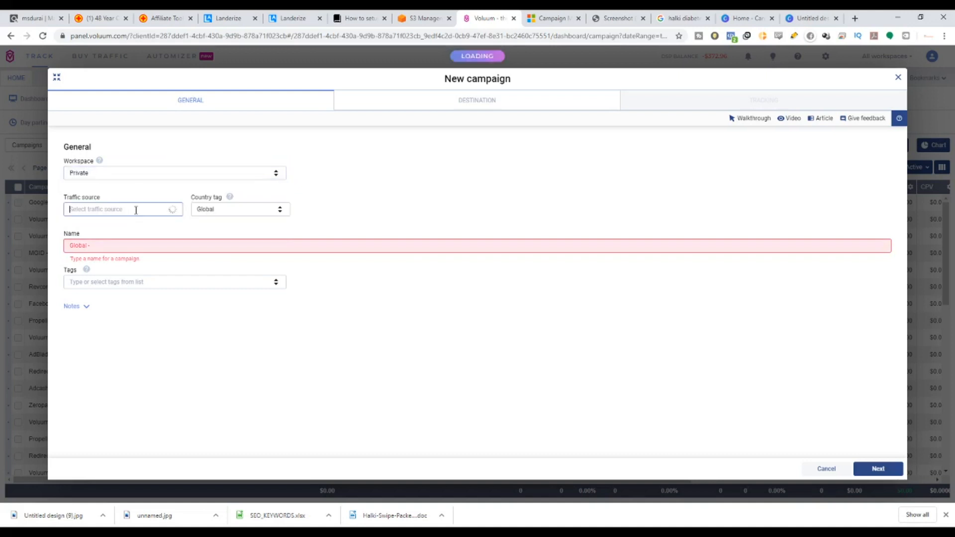
pyautogui.write('bing')
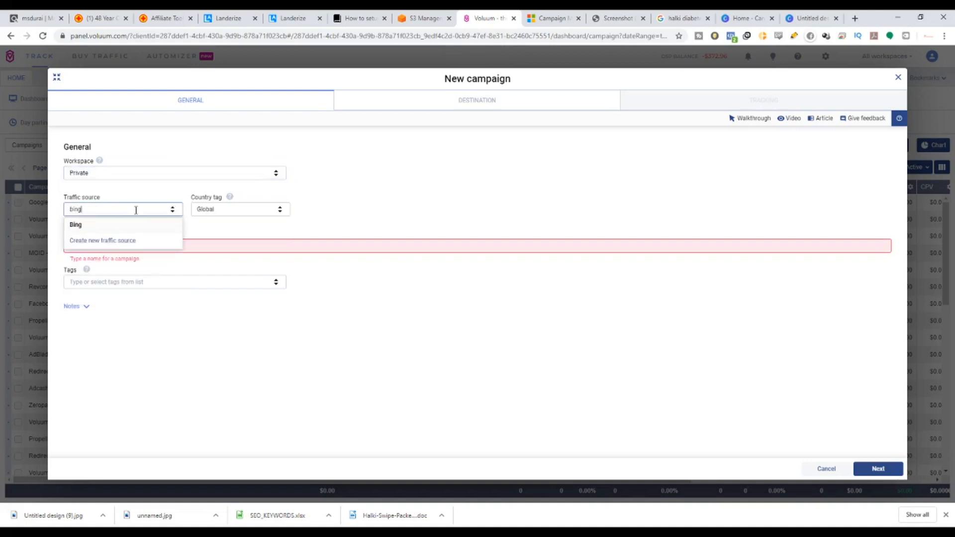
pyautogui.click(124, 225)
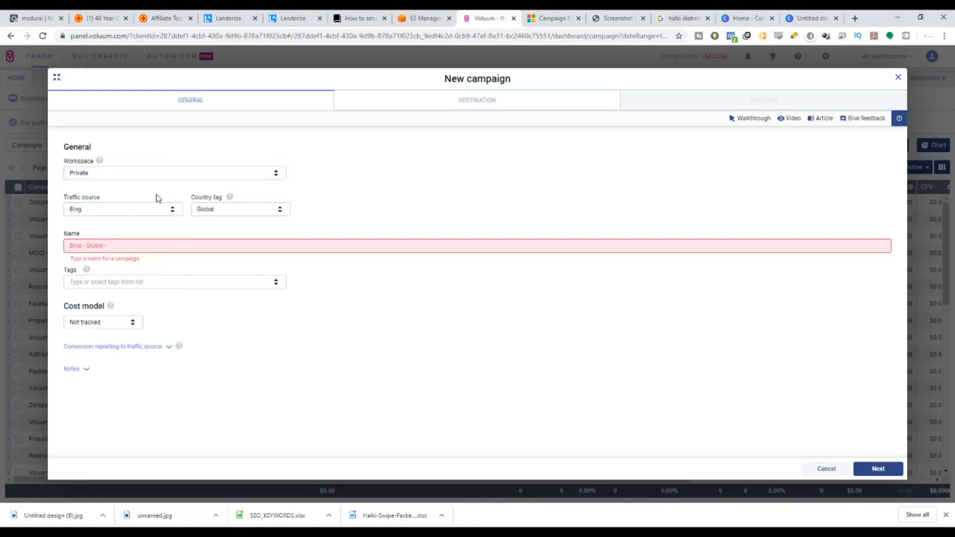
pyautogui.click(123, 247)
pyautogui.write('Halki')
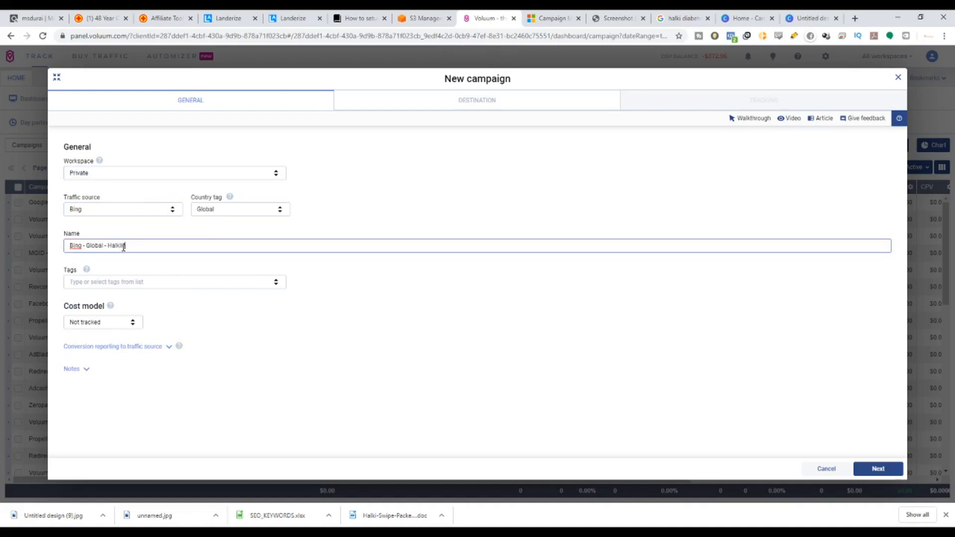
pyautogui.write('Praveen')
pyautogui.click(123, 247)
pyautogui.write('-')
pyautogui.moveTo(68, 306); pyautogui.dragTo(156, 322)
pyautogui.click(159, 317)
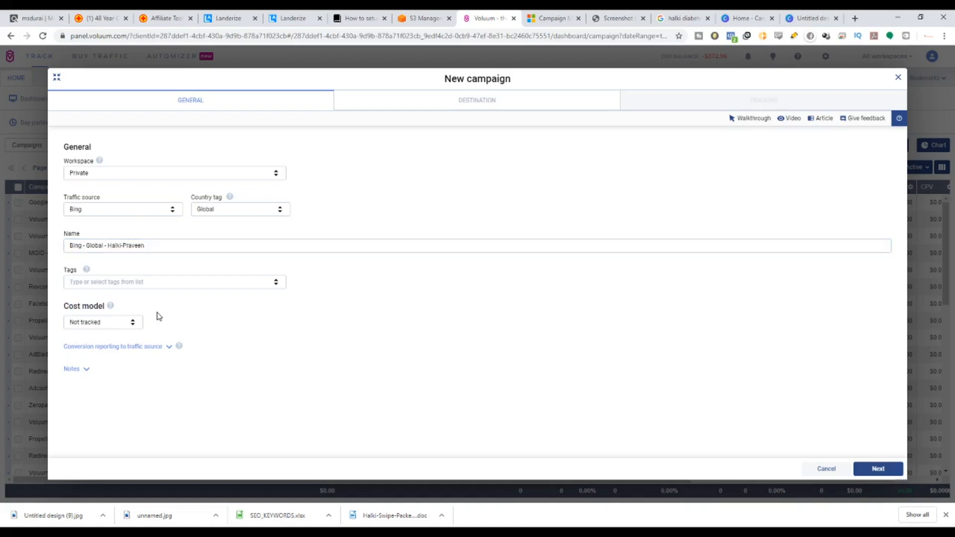
# Try CPC and CPA cost models, then leave the cost model Not tracked.
pyautogui.click(132, 323)
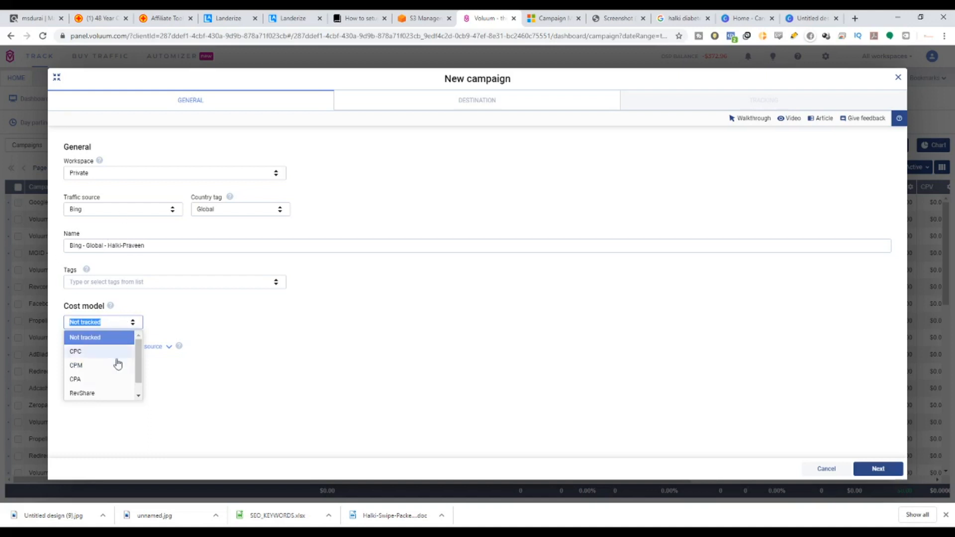
pyautogui.scroll(-1, 107, 383)
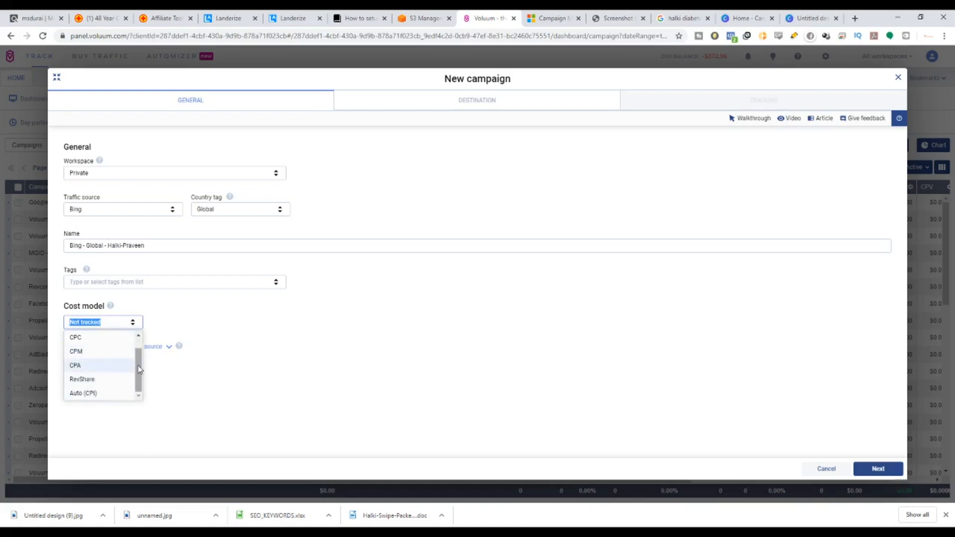
pyautogui.scroll(1, 138, 369)
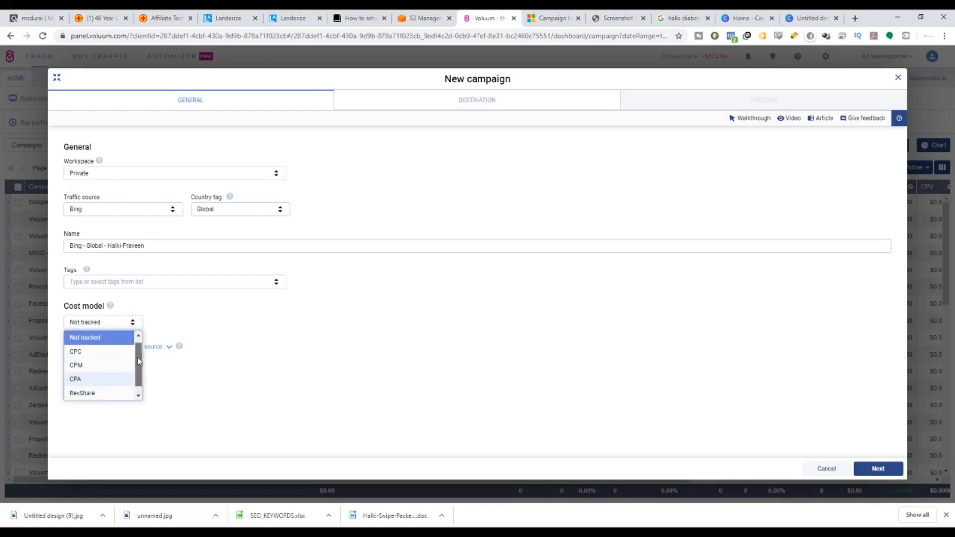
pyautogui.click(108, 352)
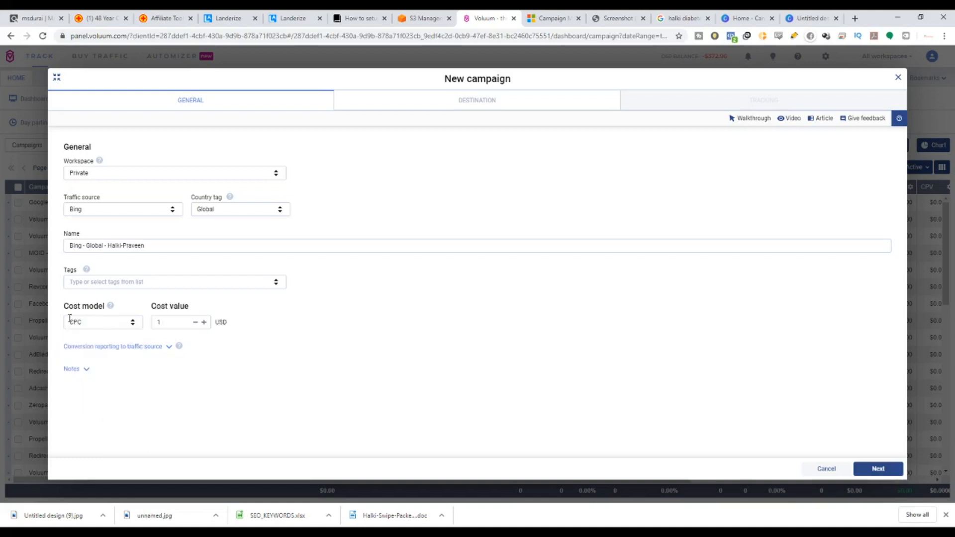
pyautogui.click(128, 328)
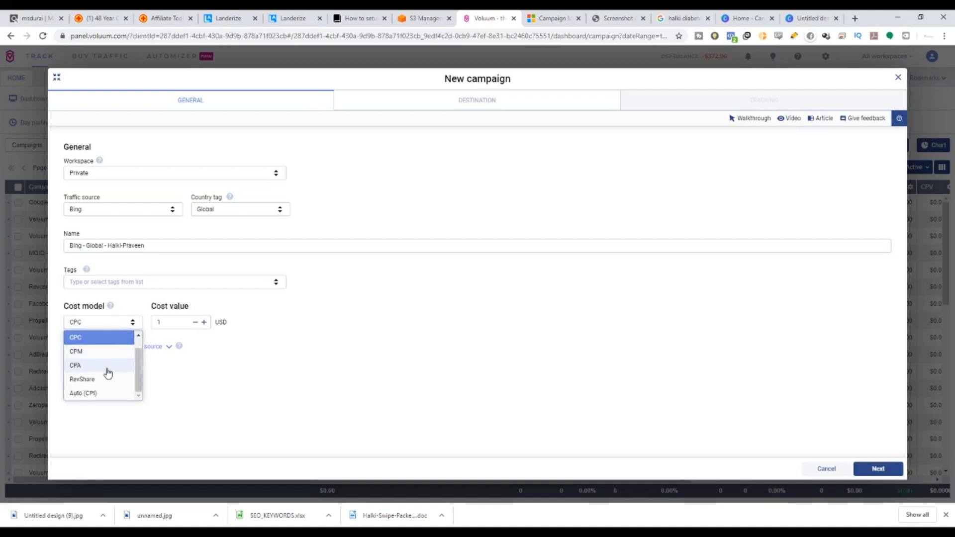
pyautogui.click(105, 368)
pyautogui.click(137, 326)
pyautogui.scroll(1, 106, 352)
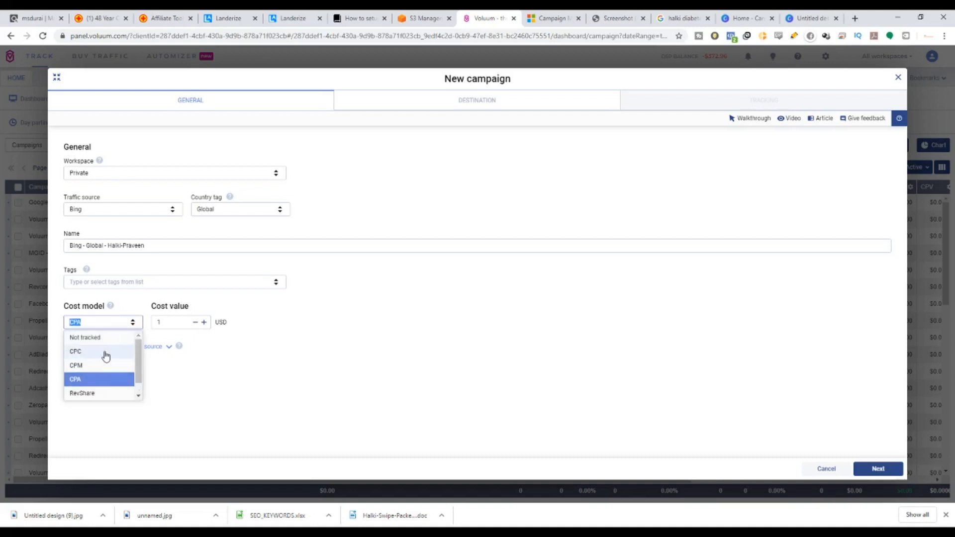
pyautogui.click(109, 338)
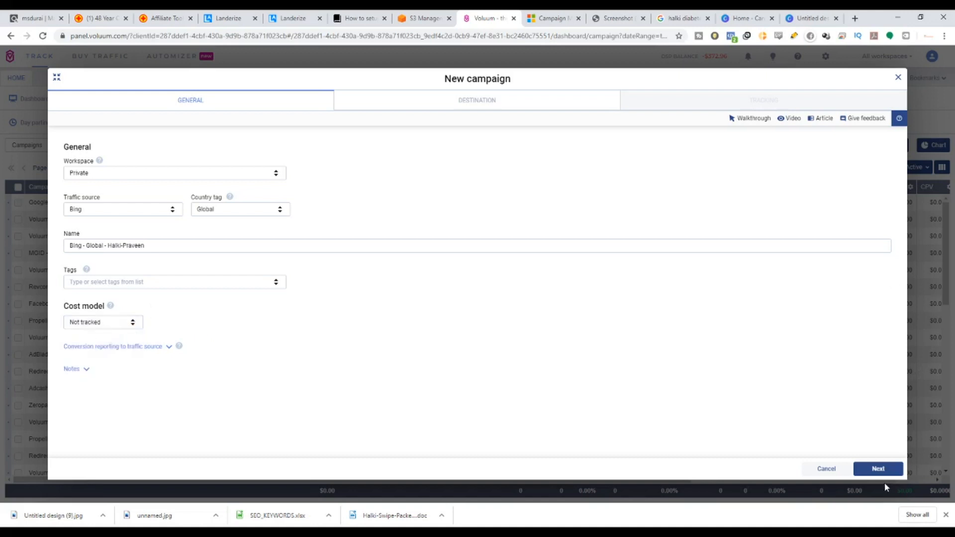
# Set both the default and path redirect modes to Double meta refresh.
pyautogui.click(879, 470)
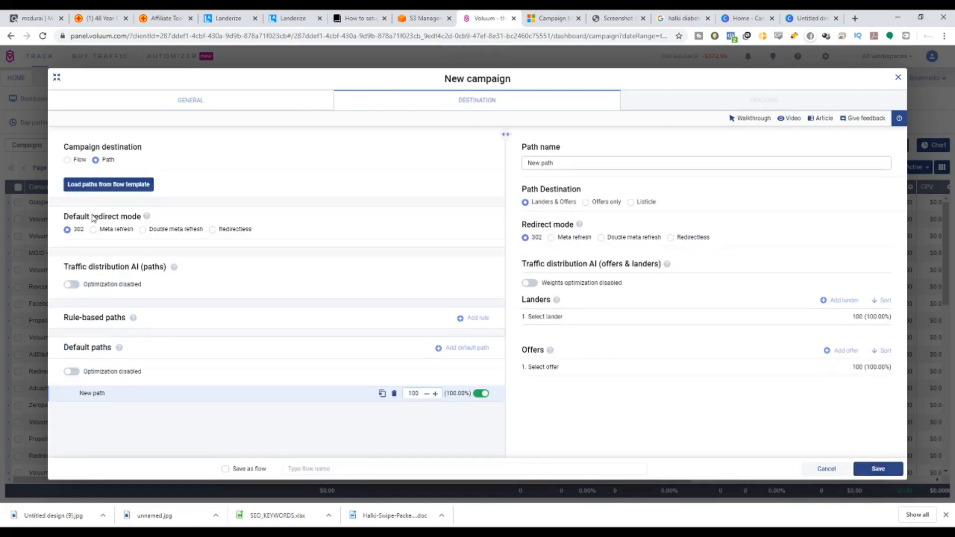
pyautogui.moveTo(64, 218); pyautogui.dragTo(142, 220)
pyautogui.moveTo(522, 224); pyautogui.dragTo(566, 228)
pyautogui.moveTo(68, 217); pyautogui.dragTo(138, 219)
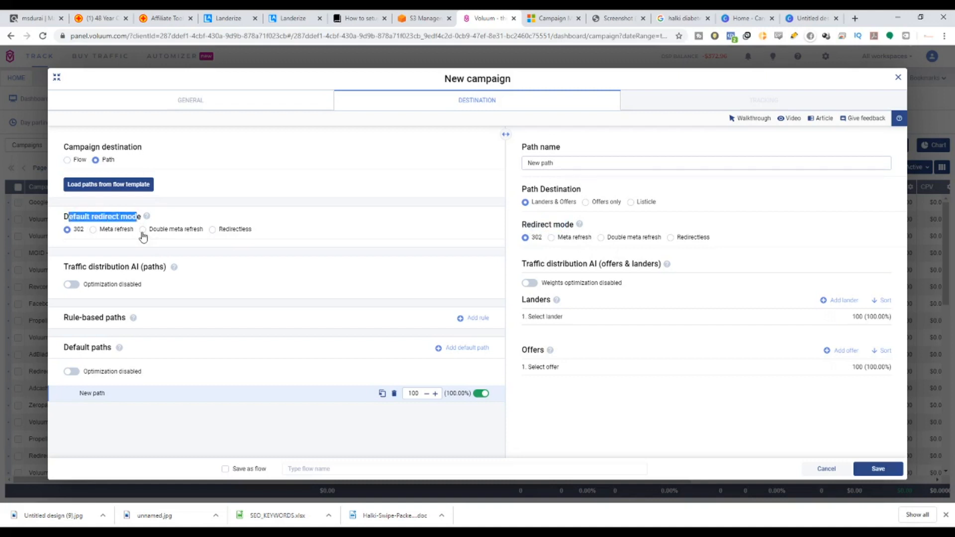
pyautogui.click(142, 231)
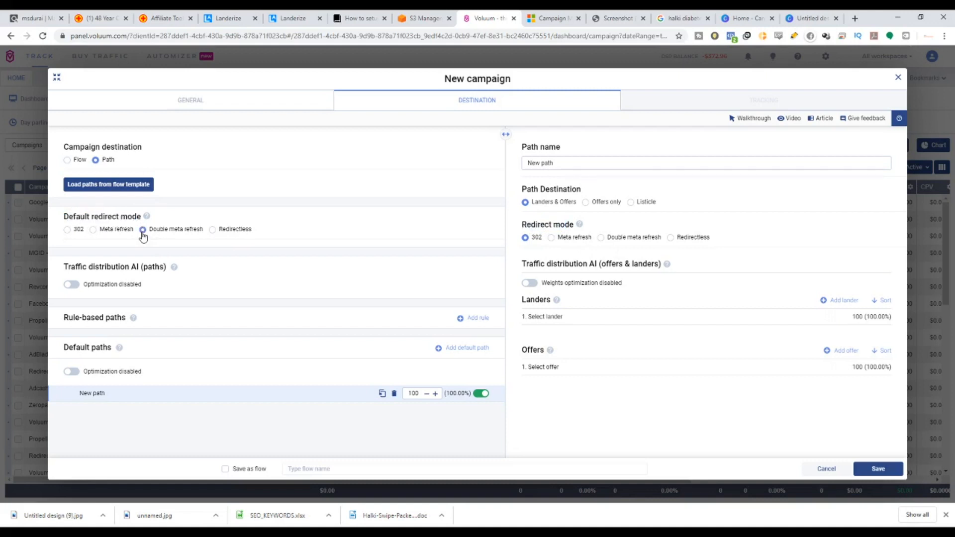
pyautogui.click(602, 238)
# Name the path after the campaign by copying the campaign name into Path name.
pyautogui.moveTo(633, 162); pyautogui.dragTo(506, 163)
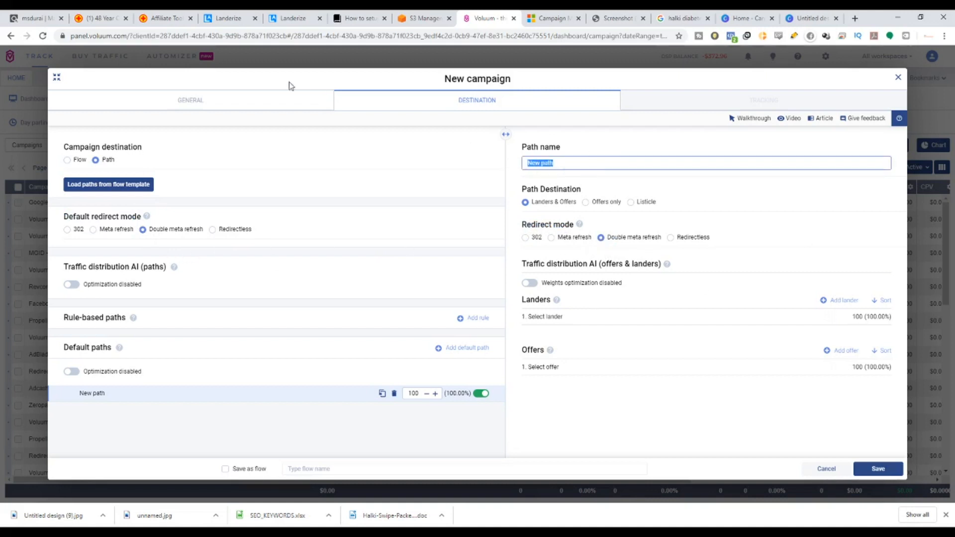
pyautogui.click(225, 102)
pyautogui.moveTo(179, 242); pyautogui.dragTo(55, 251)
pyautogui.click(444, 99)
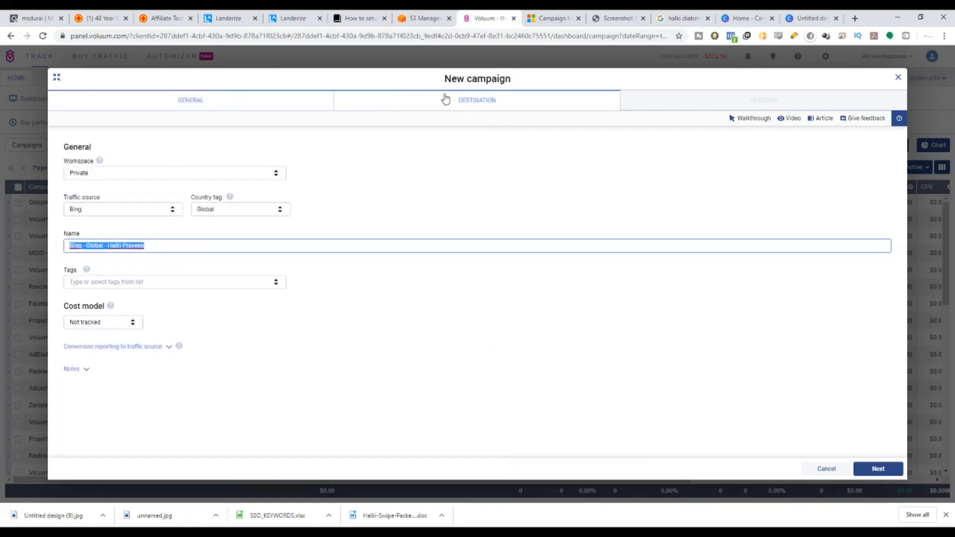
pyautogui.moveTo(637, 163); pyautogui.dragTo(501, 181)
pyautogui.write('Bing - Global - Halki-Praveen')
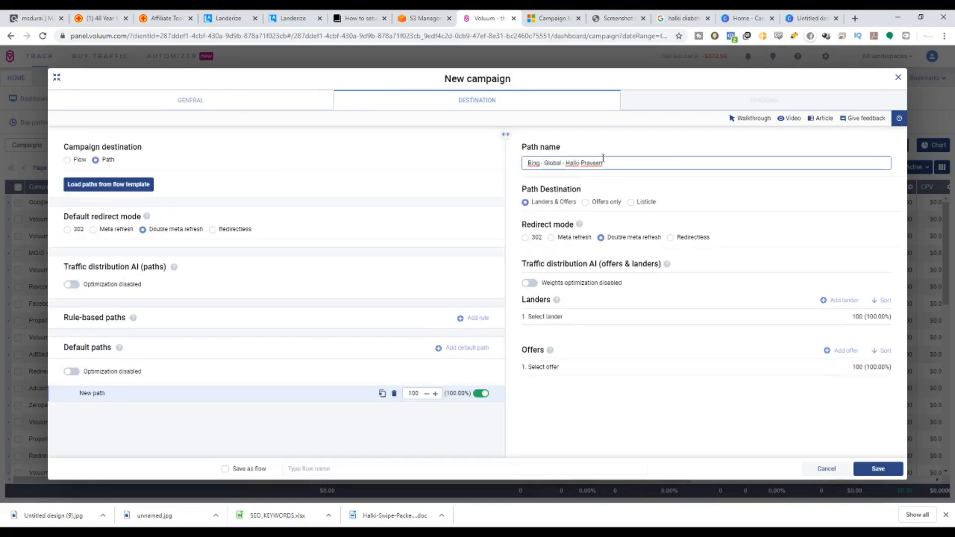
pyautogui.click(577, 317)
# Route the path through the Halki lander to the ClickBank Halki offer and save.
pyautogui.click(576, 317)
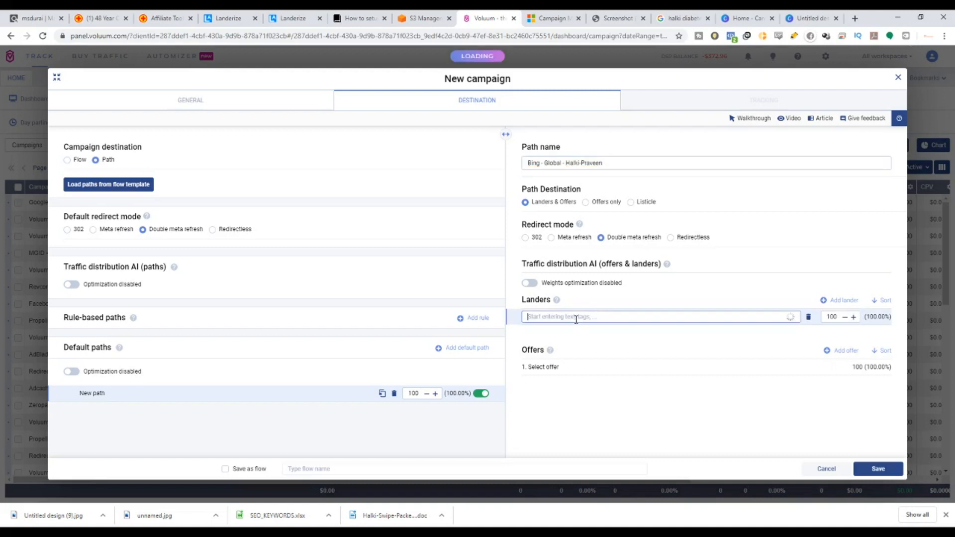
pyautogui.write('halki')
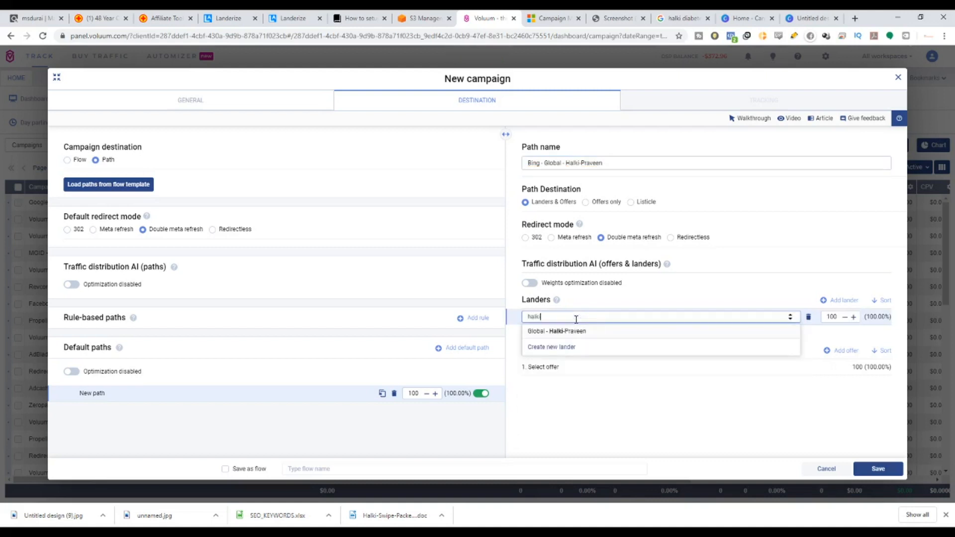
pyautogui.click(562, 332)
pyautogui.click(589, 366)
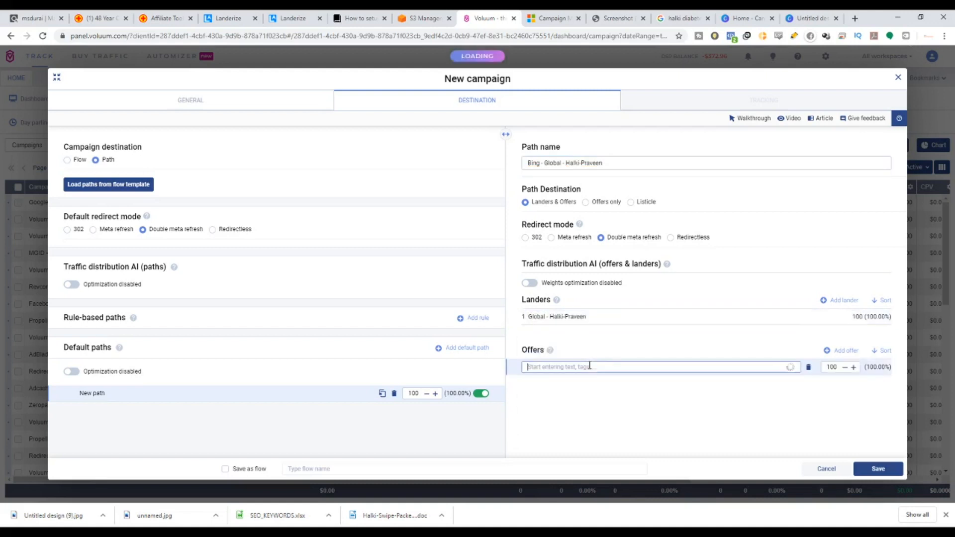
pyautogui.write('halki')
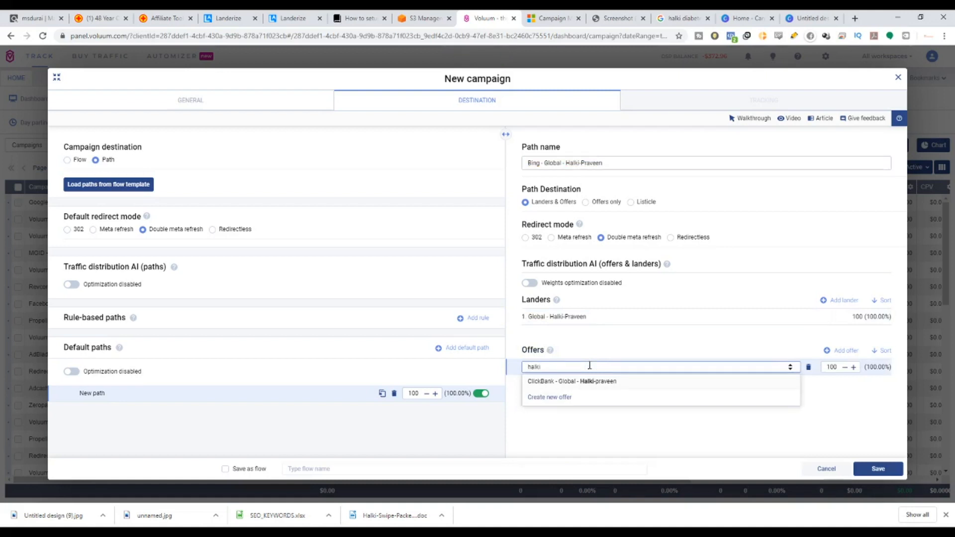
pyautogui.click(592, 382)
pyautogui.click(881, 472)
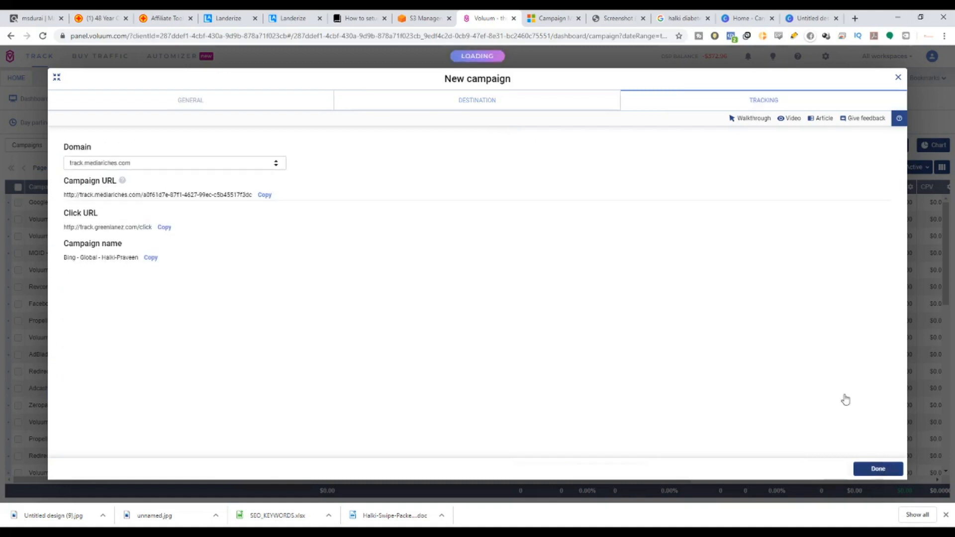
# Review the campaign-created confirmation, then go to the Landerize dashboard.
pyautogui.moveTo(440, 96); pyautogui.dragTo(315, 91)
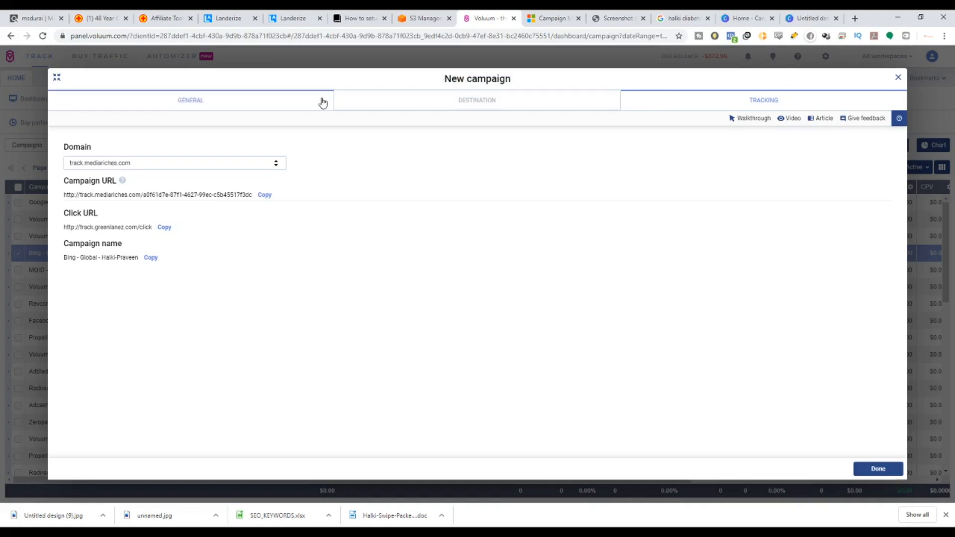
pyautogui.click(272, 16)
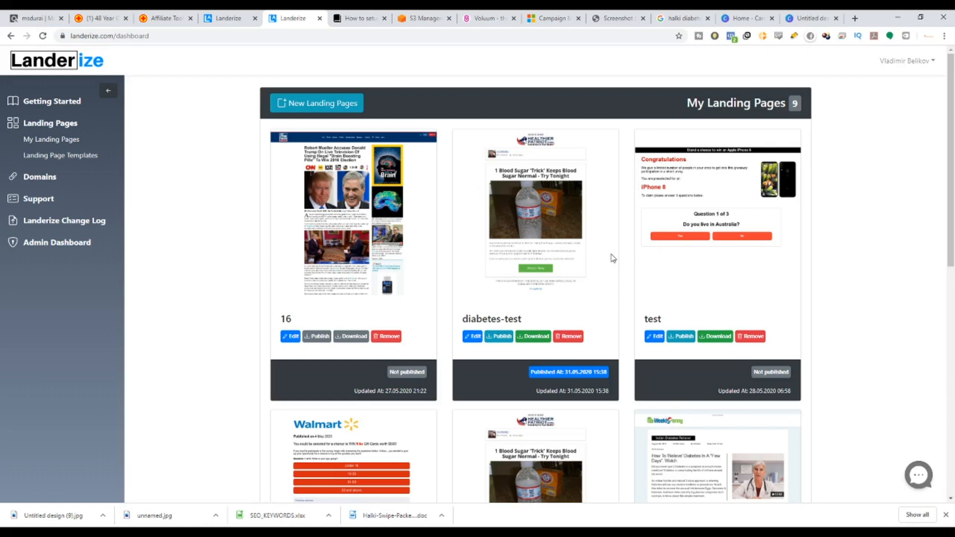
# Check the Voluum campaign's tracking URL, then open the Microsoft Advertising campaigns overview.
pyautogui.click(472, 14)
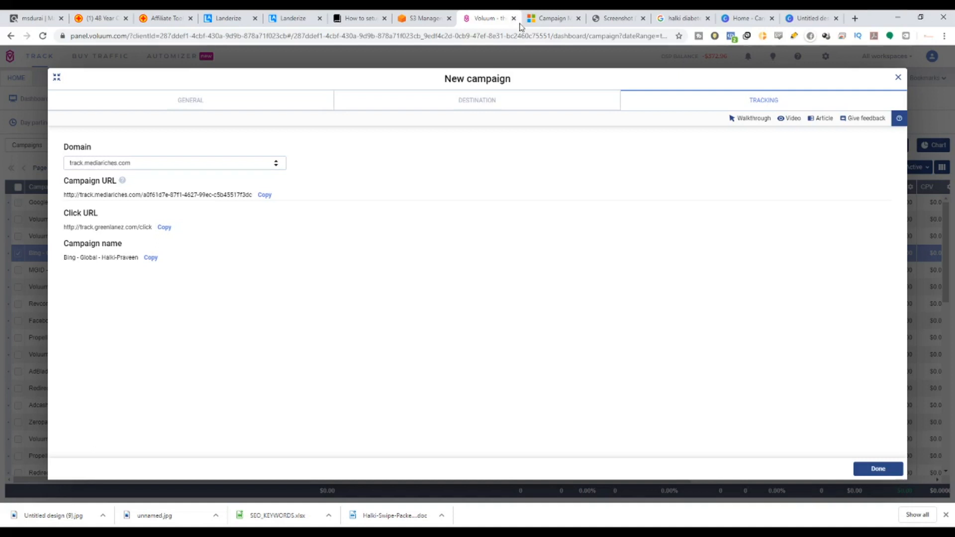
pyautogui.click(549, 20)
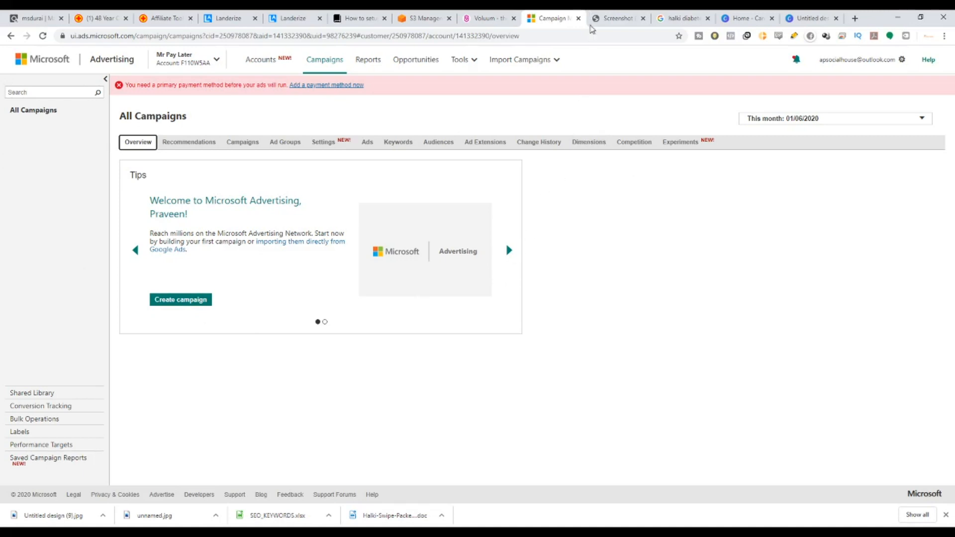
# Note the missing payment method warning, open the empty Campaigns list and start a new campaign.
pyautogui.click(613, 18)
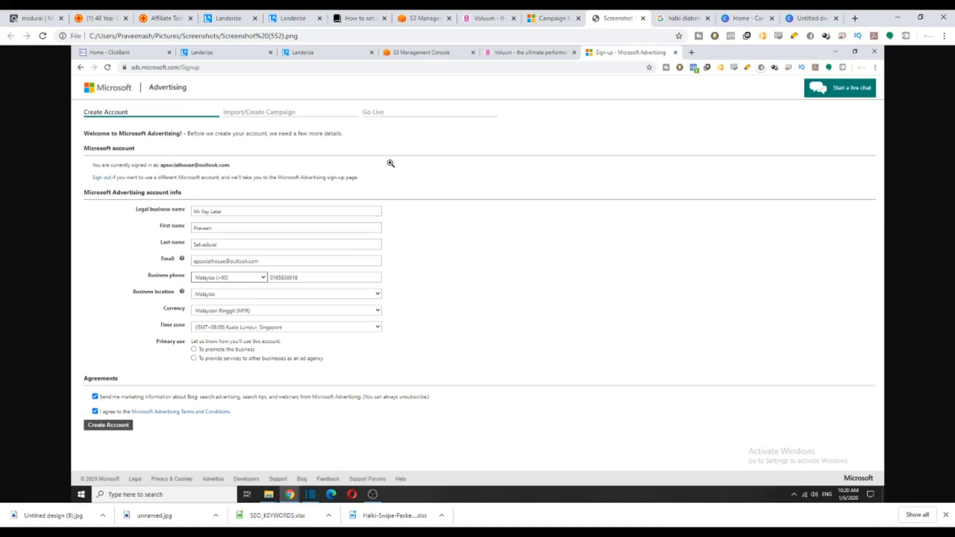
pyautogui.click(529, 17)
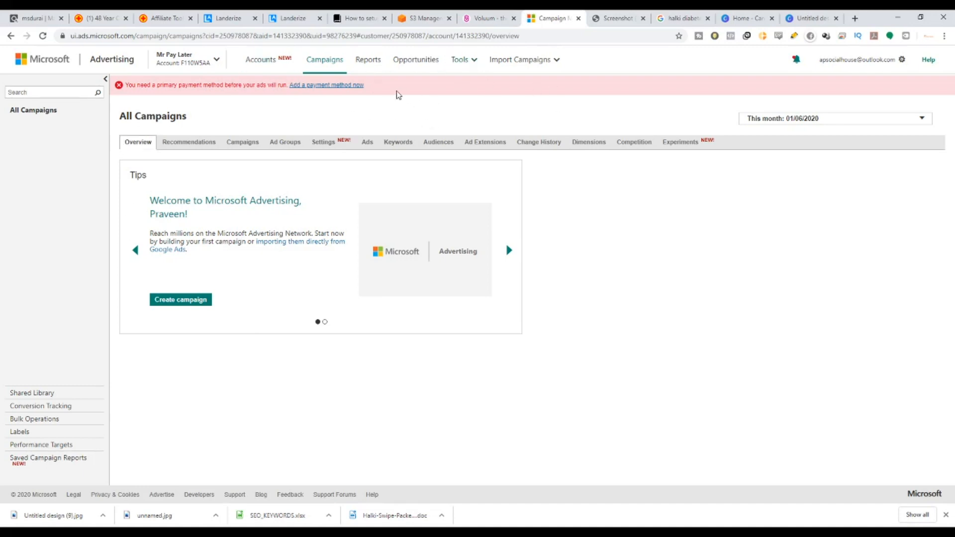
pyautogui.moveTo(398, 94); pyautogui.dragTo(286, 86)
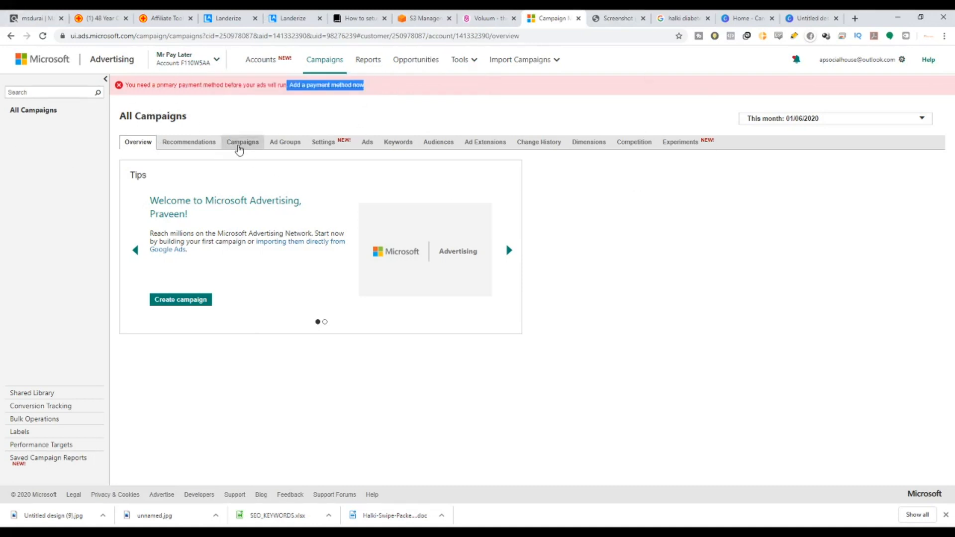
pyautogui.click(239, 148)
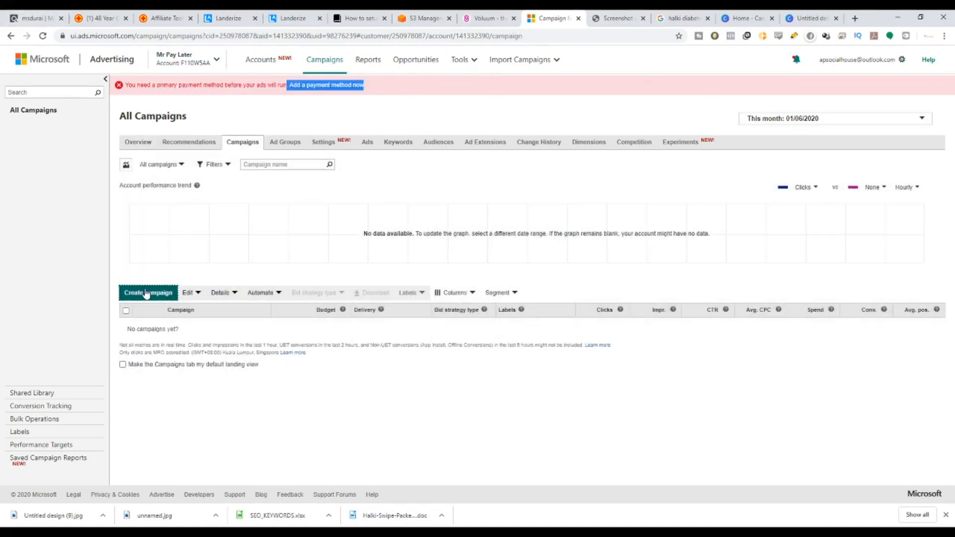
pyautogui.click(146, 293)
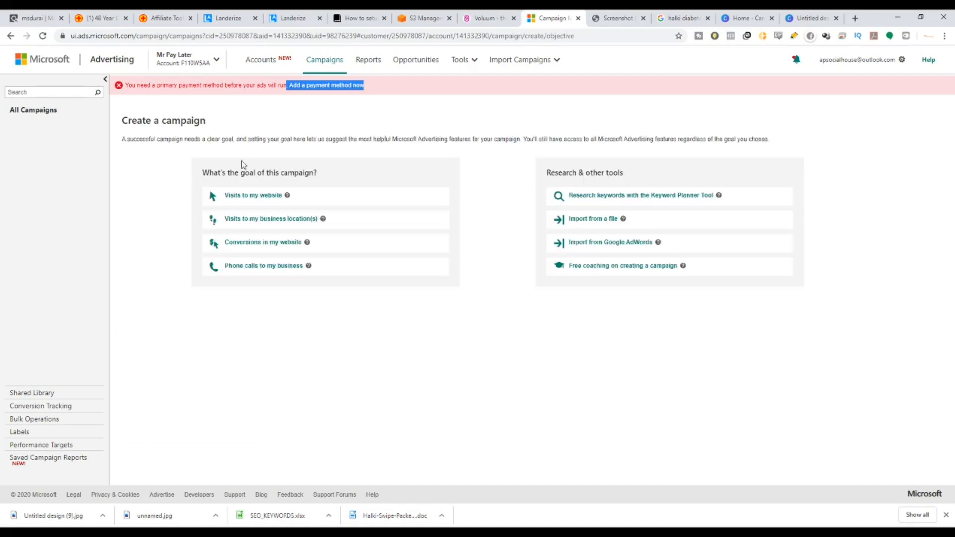
# Review the campaign goal question and other tools, briefly opening and closing the Free coaching page.
pyautogui.moveTo(206, 170); pyautogui.dragTo(318, 170)
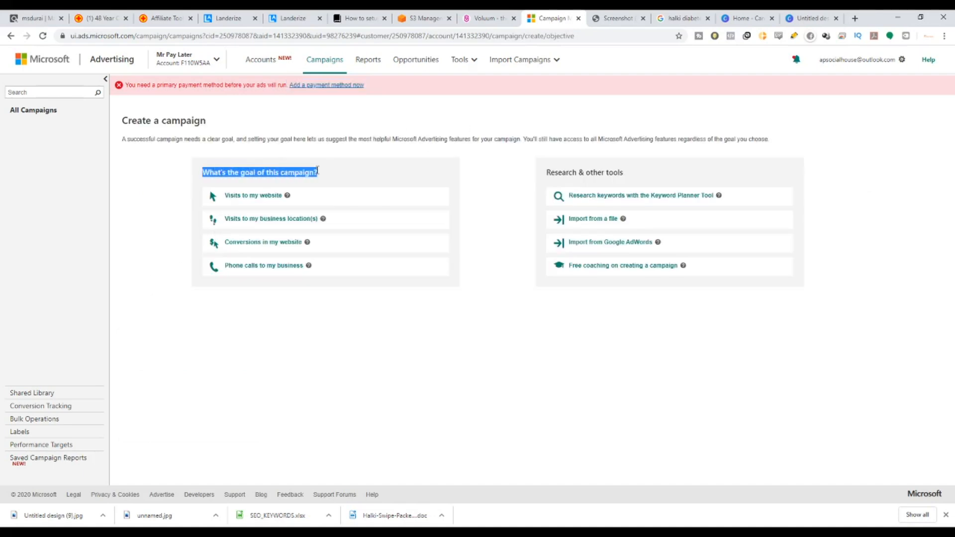
pyautogui.click(257, 204)
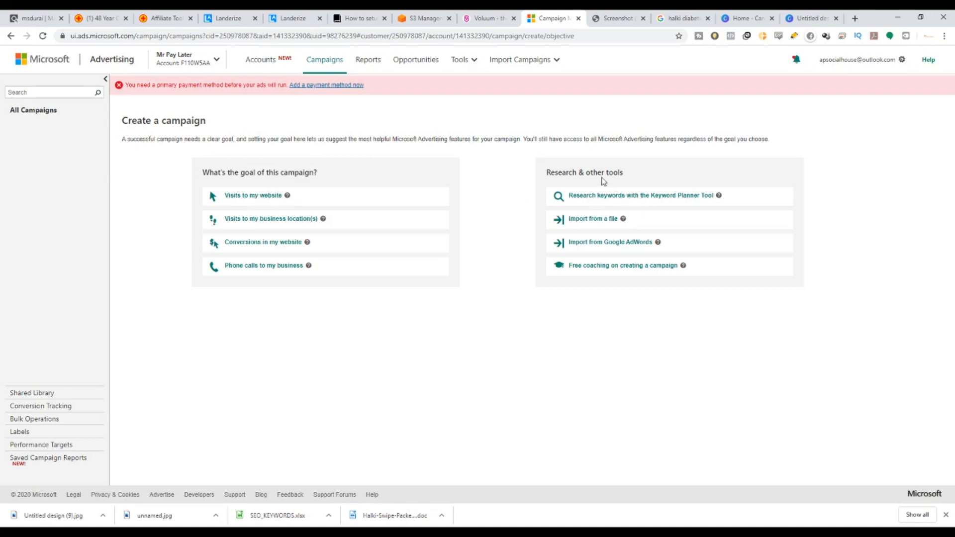
pyautogui.moveTo(578, 173); pyautogui.dragTo(646, 181)
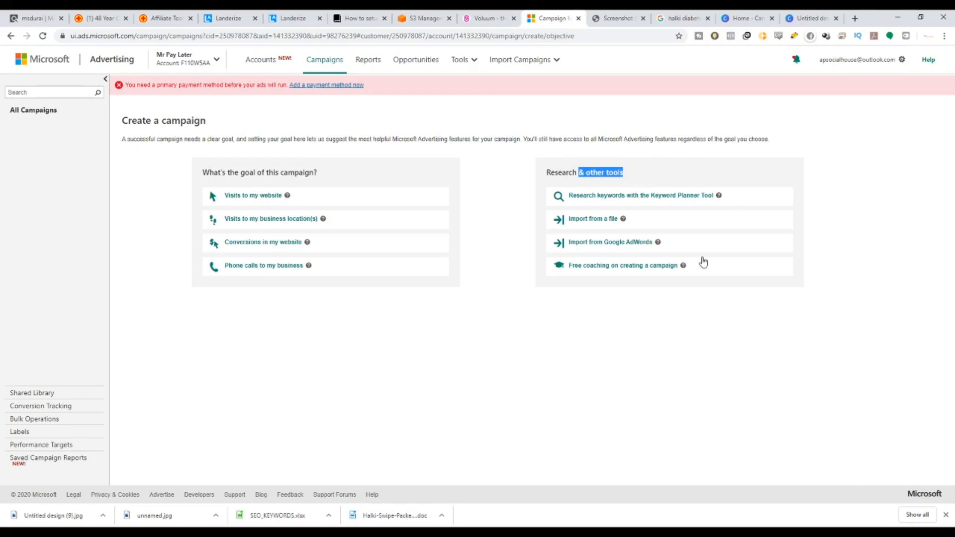
pyautogui.click(663, 272)
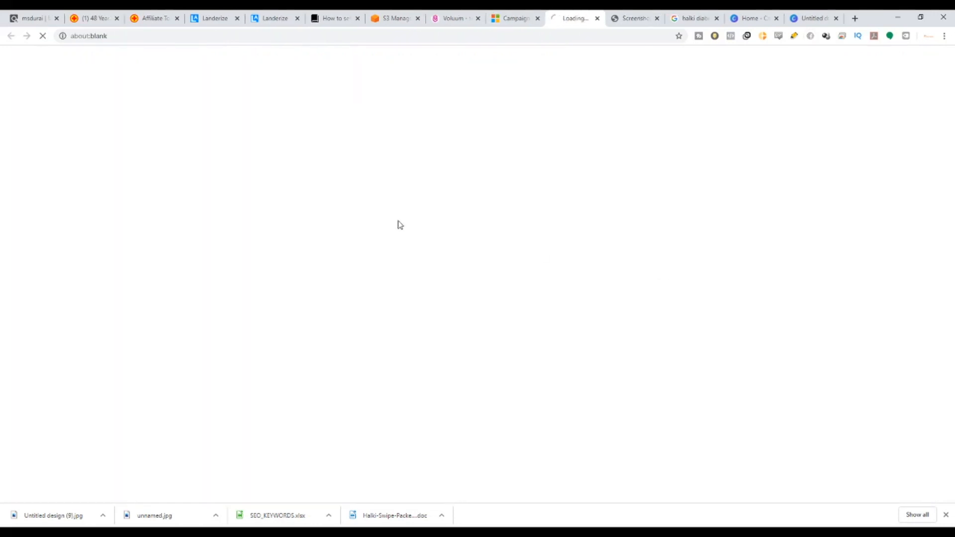
pyautogui.click(597, 18)
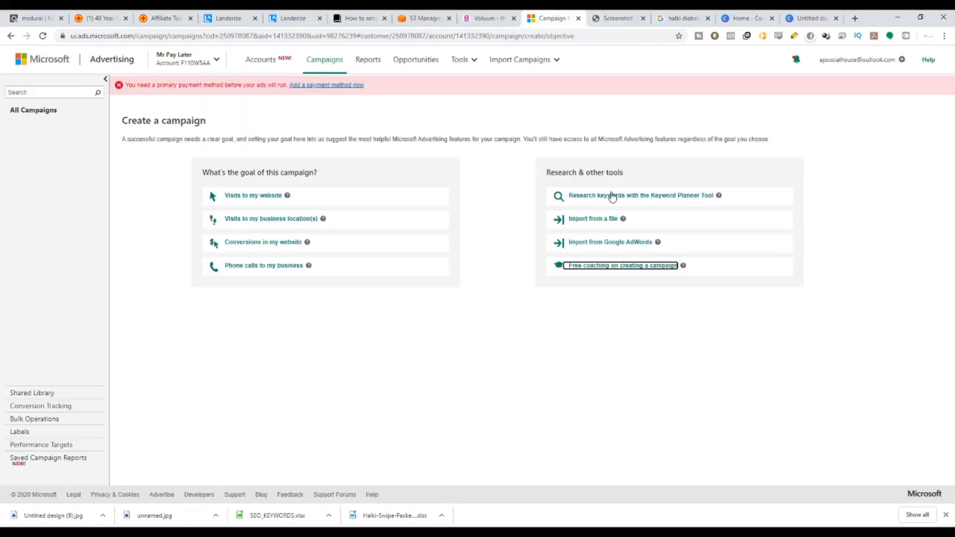
# Look at Keyword Planner, go back to All Campaigns, and start campaign creation again.
pyautogui.click(614, 198)
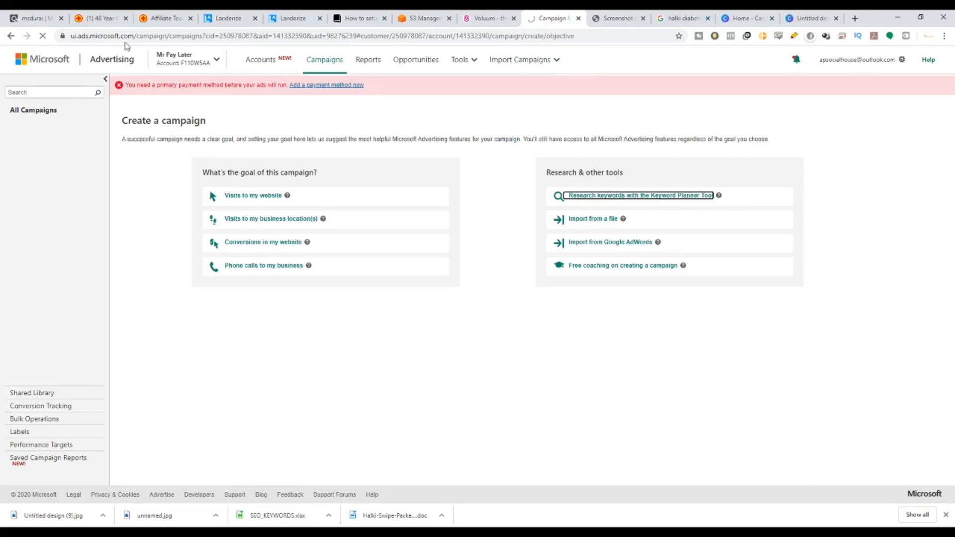
pyautogui.click(12, 35)
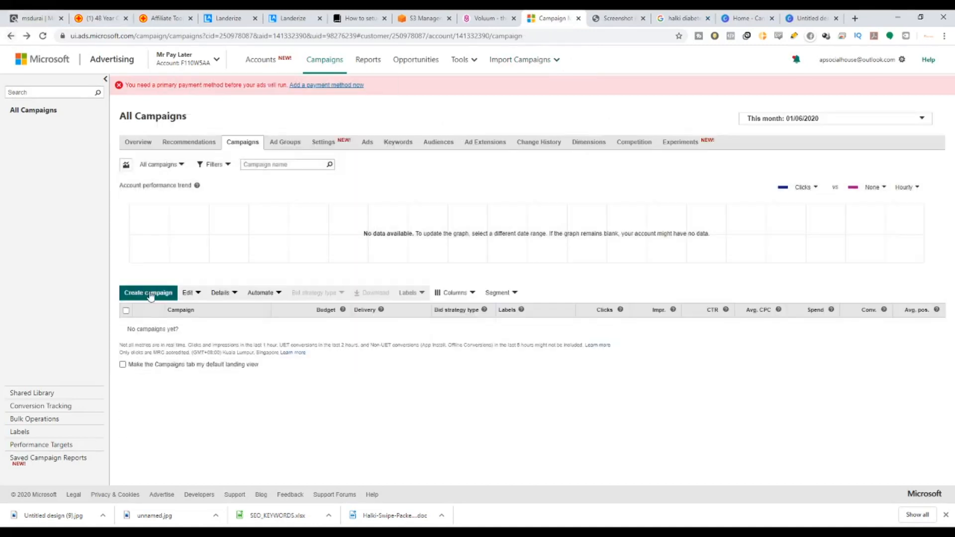
pyautogui.click(147, 295)
# Choose Visits to my website, name the campaign Halki Diabetes, and set a 100 daily budget.
pyautogui.click(249, 195)
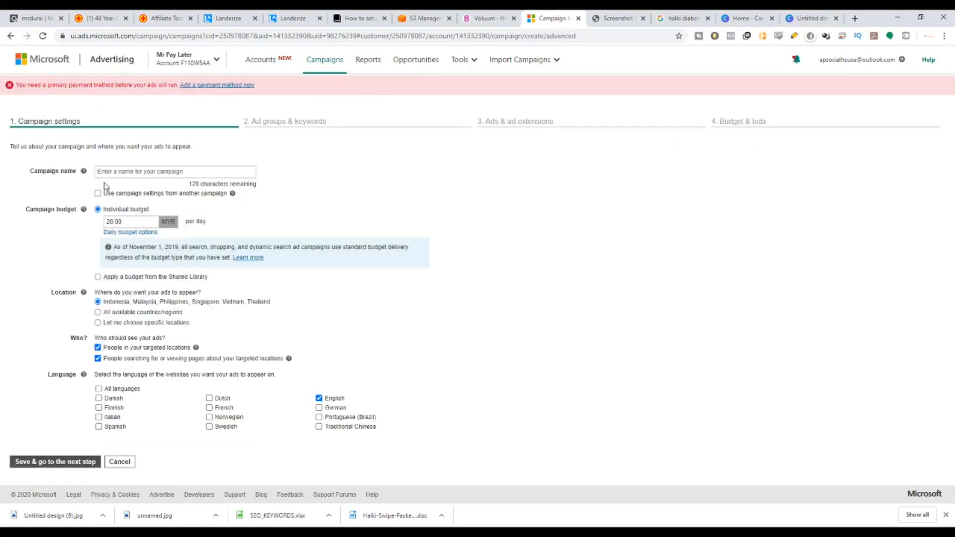
pyautogui.click(112, 170)
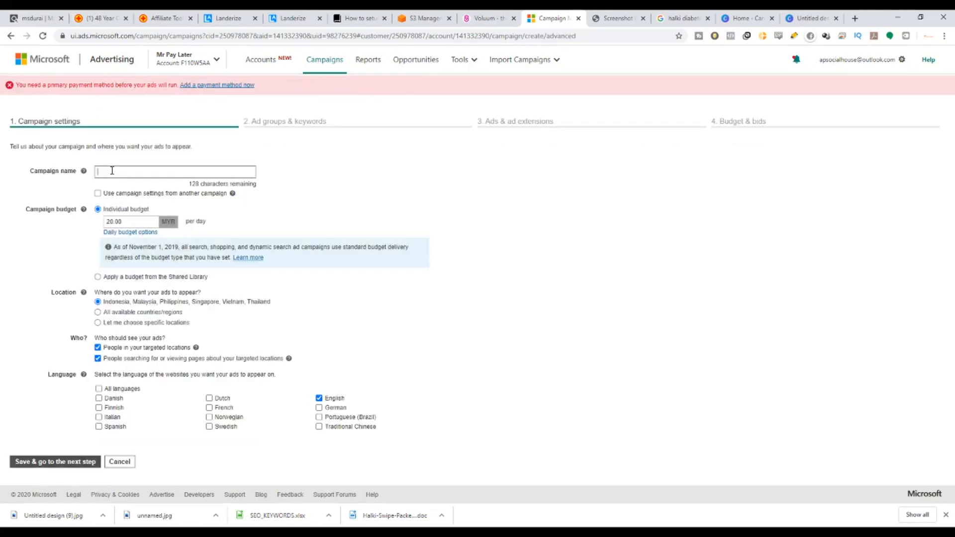
pyautogui.write('Halki Diabetes')
pyautogui.moveTo(103, 195); pyautogui.dragTo(225, 201)
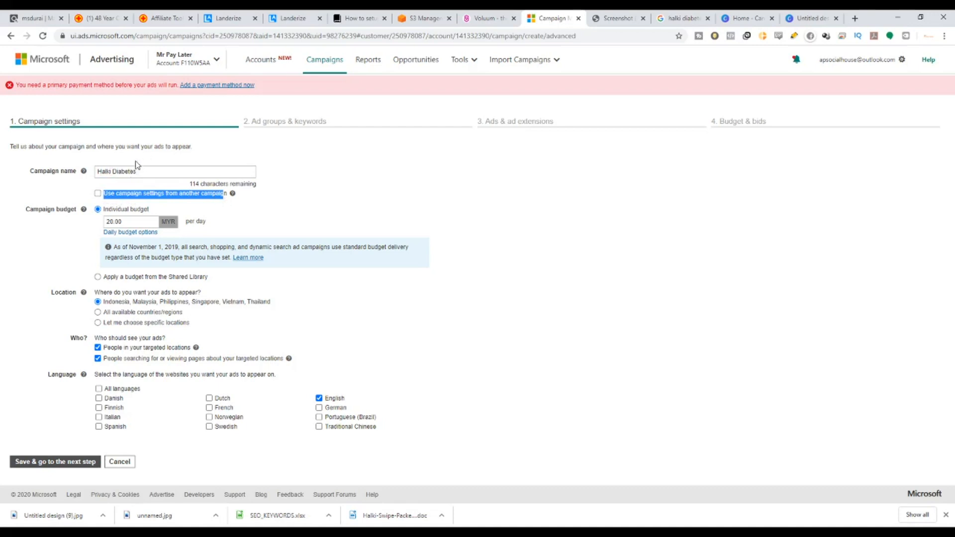
pyautogui.moveTo(132, 221); pyautogui.dragTo(98, 224)
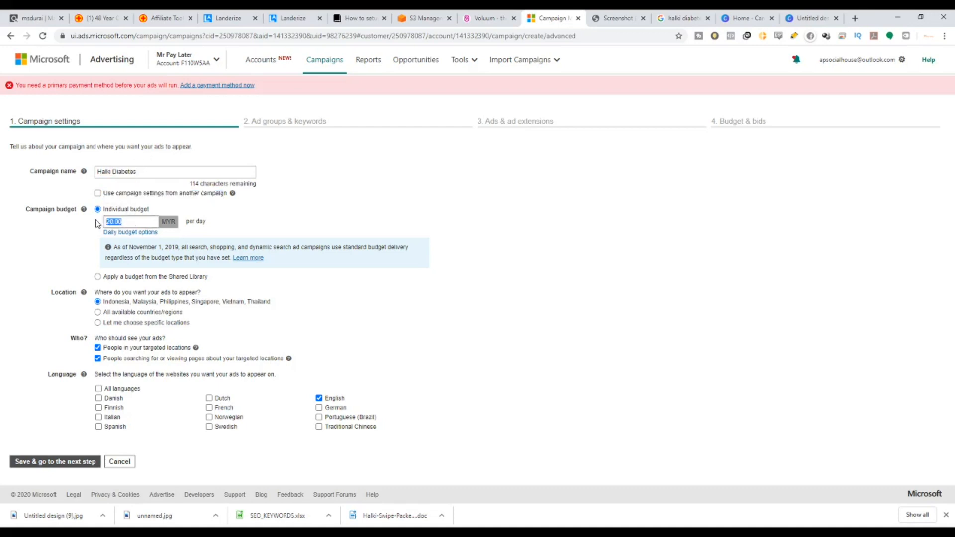
pyautogui.write('1')
pyautogui.click(325, 328)
# Target all available countries/regions instead of Southeast Asia, then save and continue to ad groups.
pyautogui.moveTo(273, 302); pyautogui.dragTo(103, 302)
pyautogui.click(98, 313)
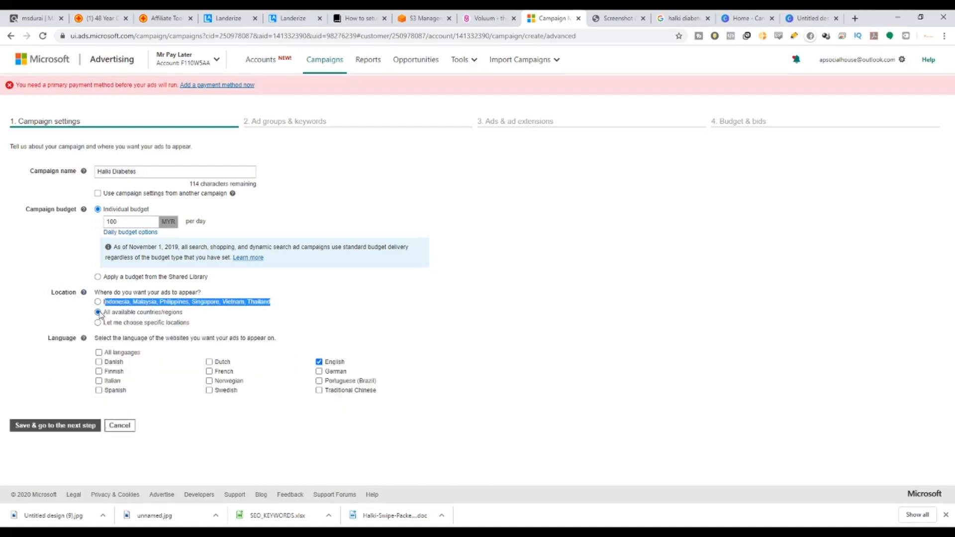
pyautogui.click(97, 302)
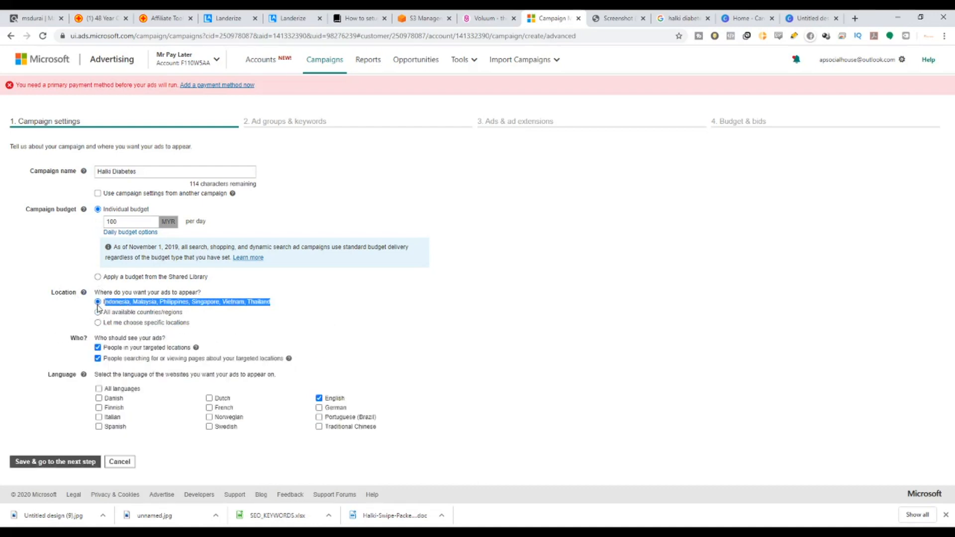
pyautogui.click(98, 313)
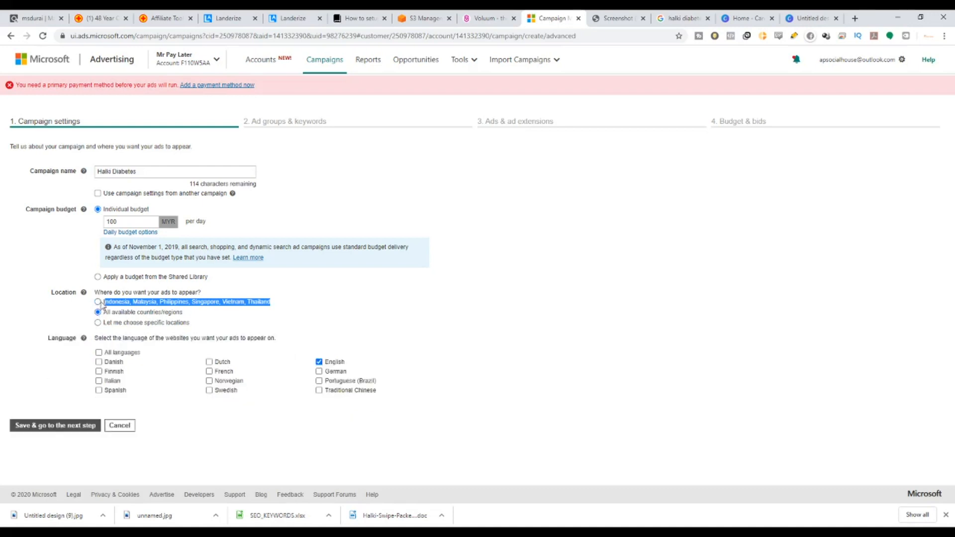
pyautogui.click(97, 302)
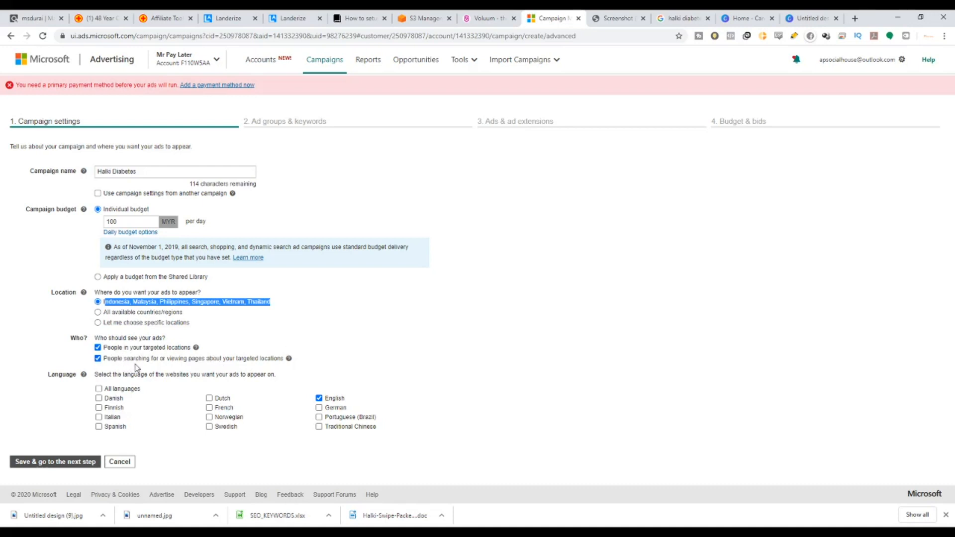
pyautogui.click(98, 313)
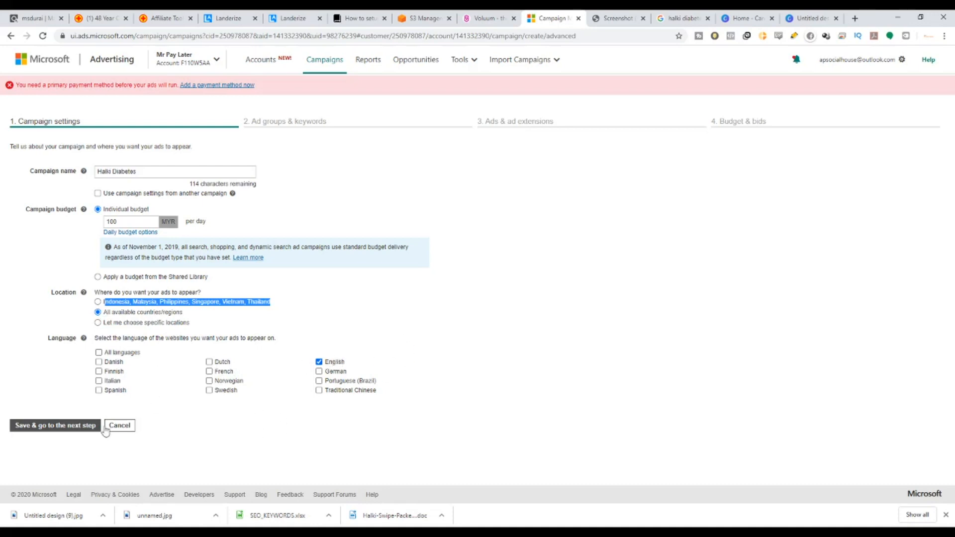
pyautogui.click(69, 433)
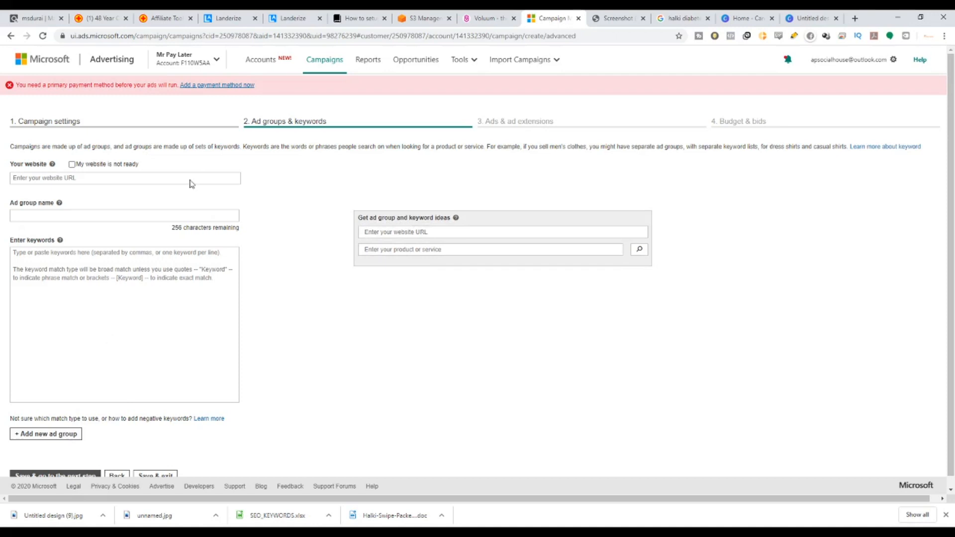
pyautogui.click(478, 18)
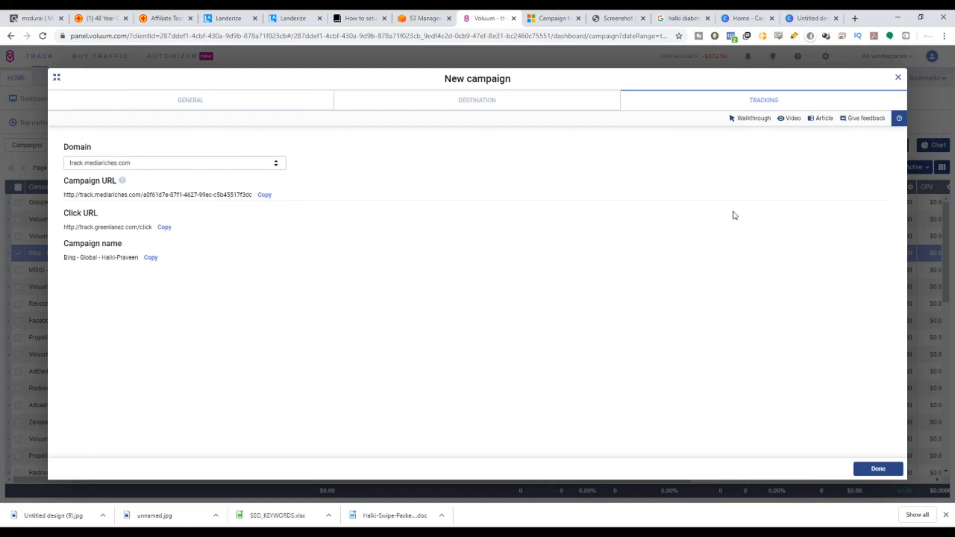
pyautogui.click(572, 15)
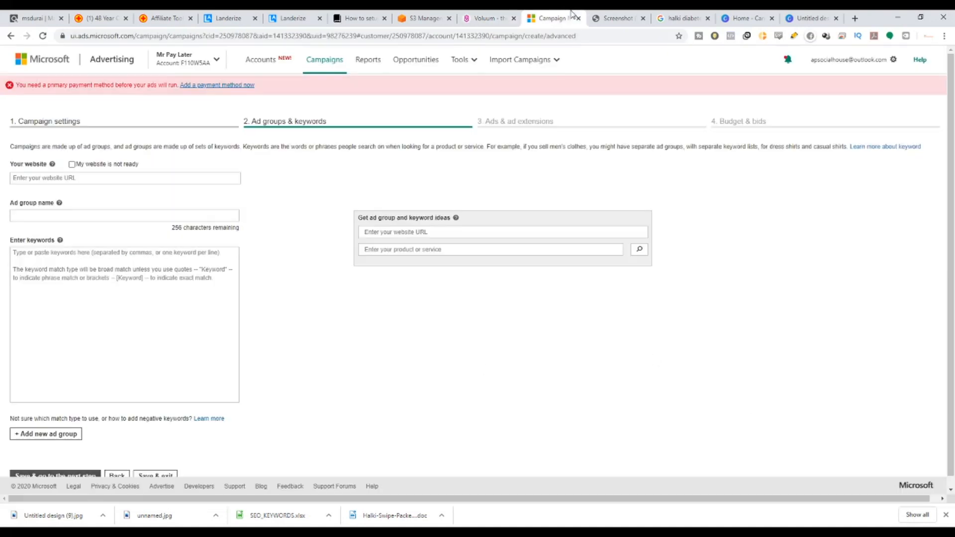
pyautogui.click(76, 177)
pyautogui.write('http://track.greenlanez.com/click')
# Keep the ad group name Ad Group 1 and move into the Enter keywords box.
pyautogui.click(80, 215)
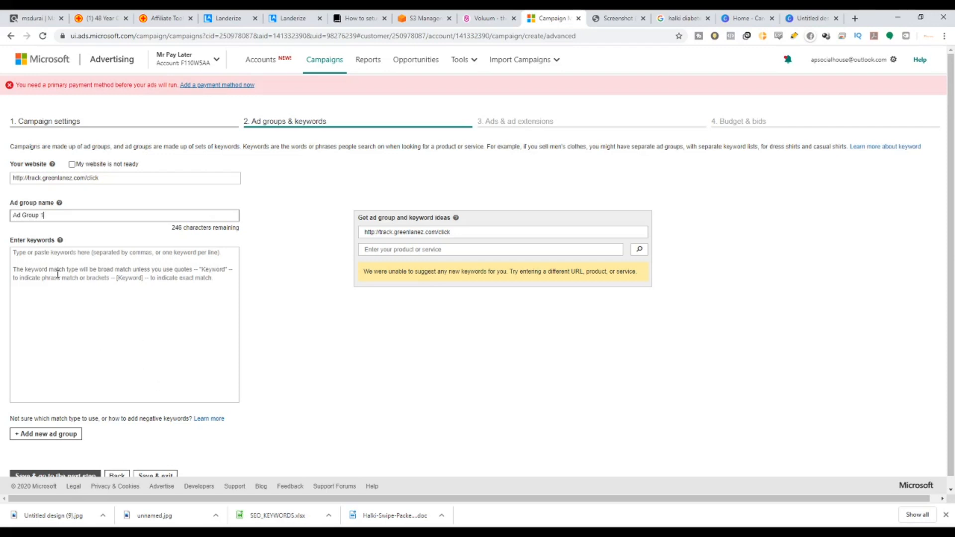
pyautogui.click(139, 280)
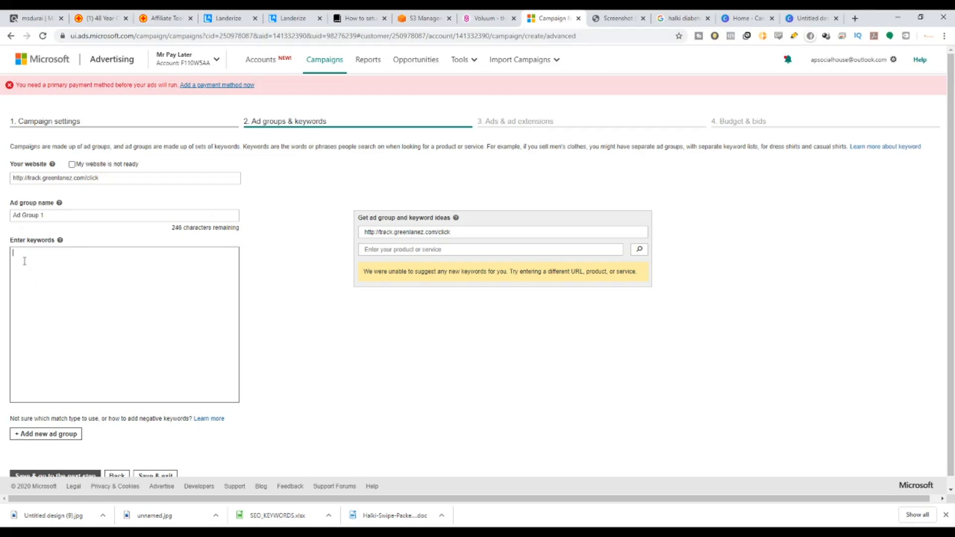
pyautogui.click(59, 240)
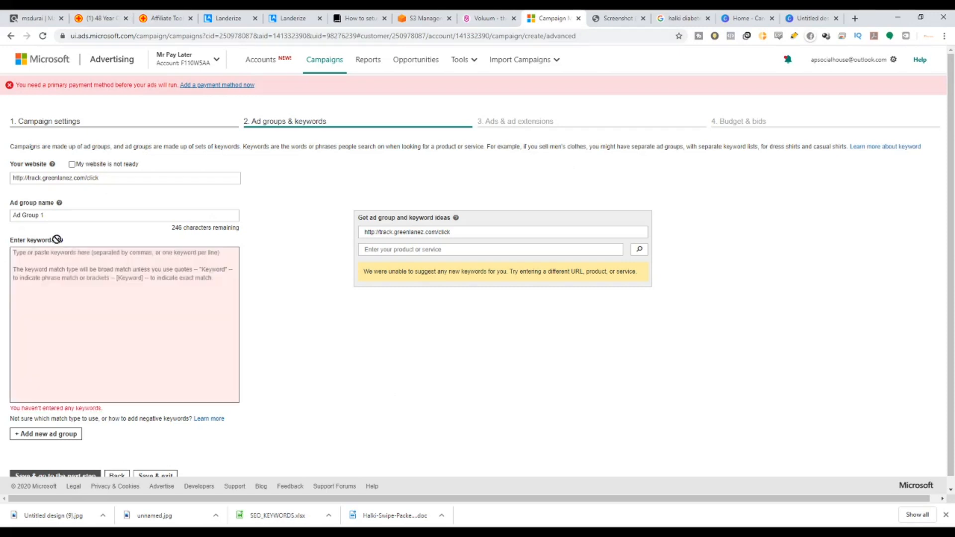
pyautogui.click(152, 298)
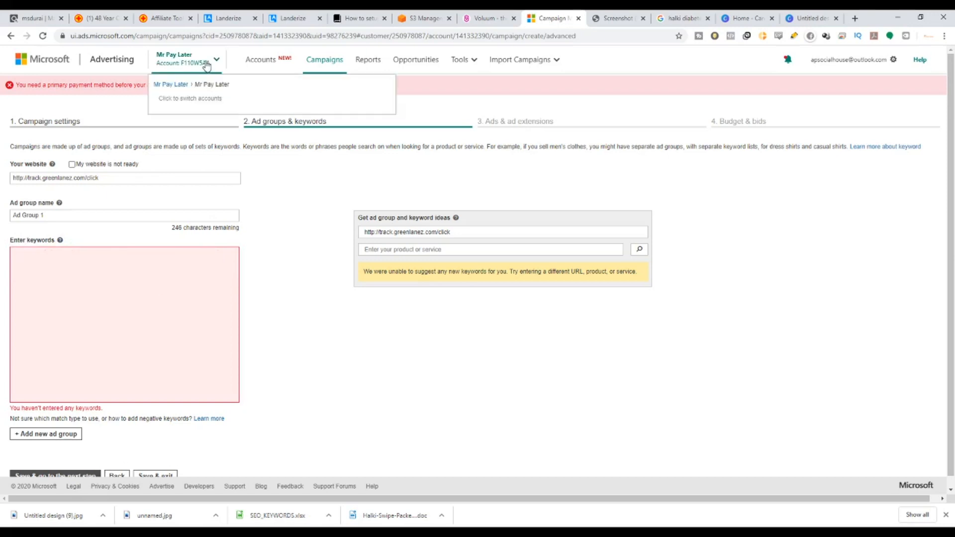
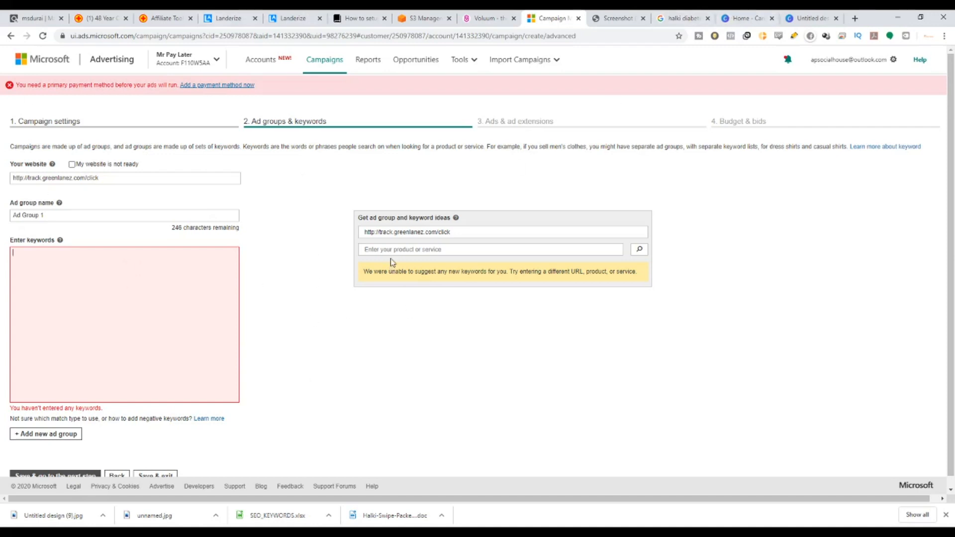
# Paste the blood sugar and diabetes keyword list from the affiliate page into Ad Group 1's keywords.
pyautogui.click(169, 16)
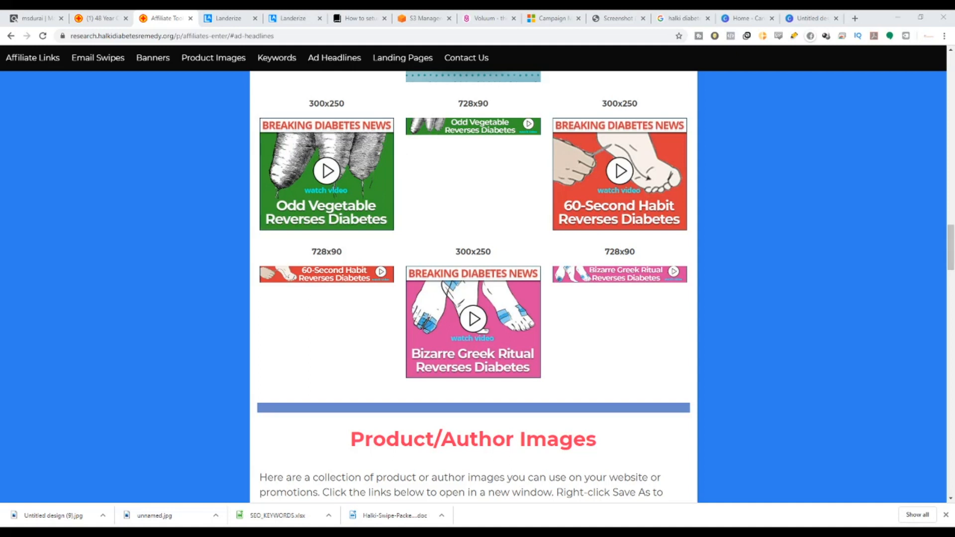
pyautogui.click(552, 18)
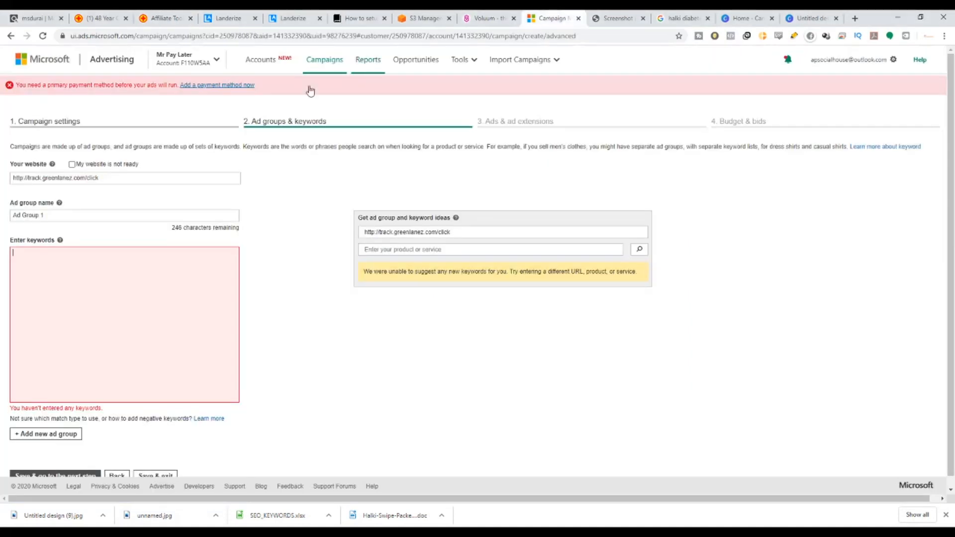
pyautogui.hotkey('ctrl', 'v')
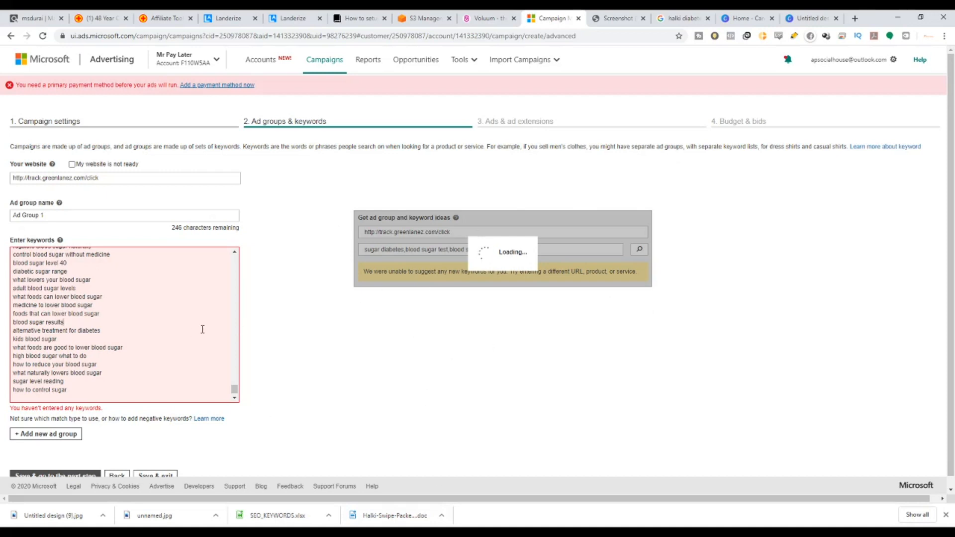
pyautogui.scroll(20, 203, 329)
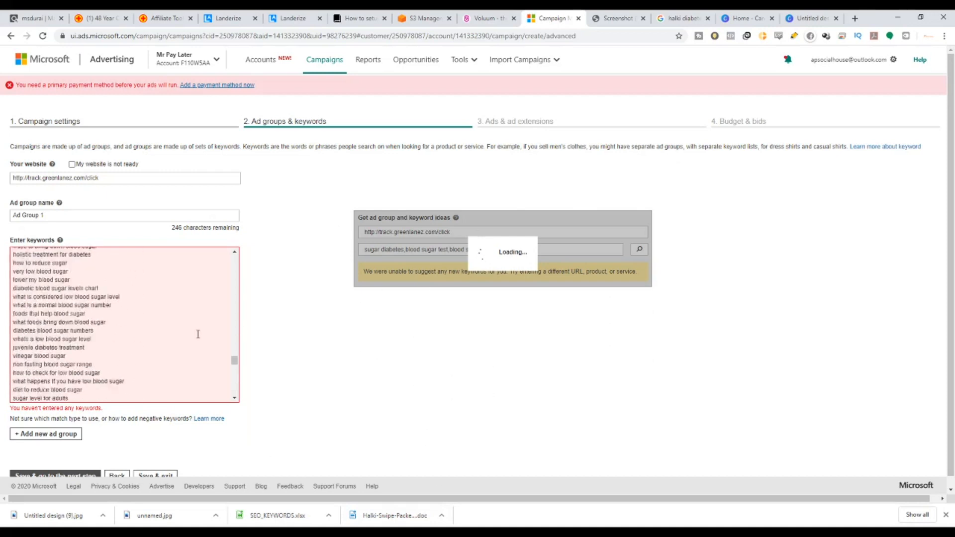
pyautogui.scroll(5, 198, 334)
pyautogui.moveTo(234, 354); pyautogui.dragTo(230, 242)
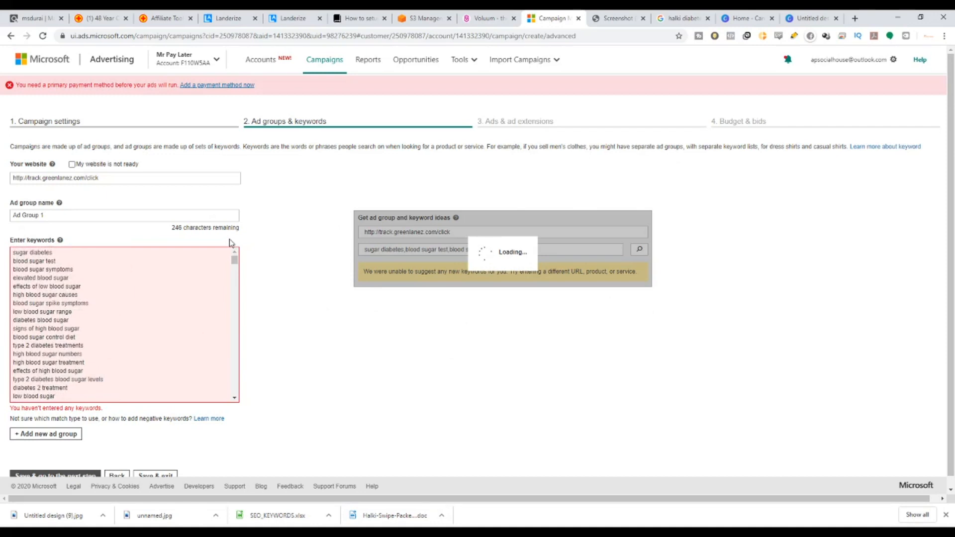
pyautogui.scroll(-2, 481, 348)
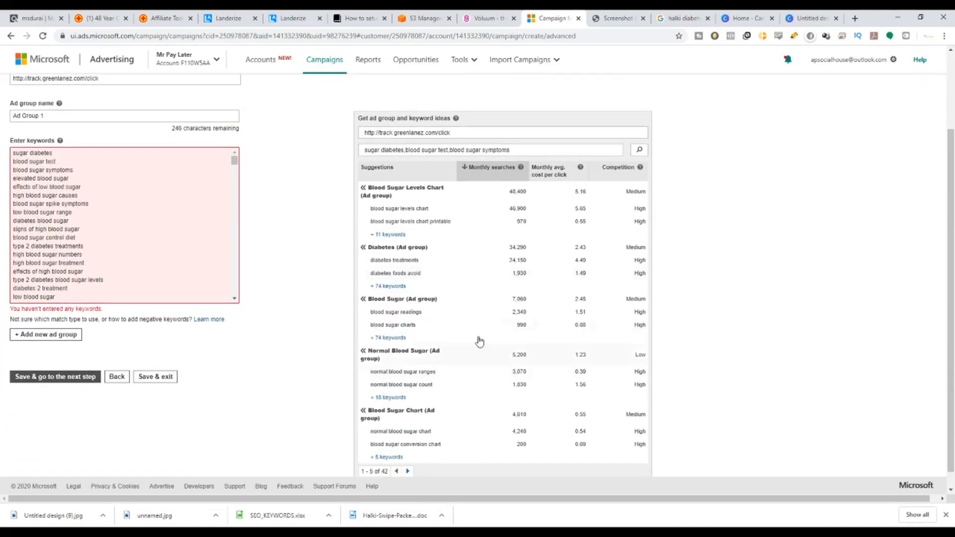
pyautogui.scroll(-1, 458, 180)
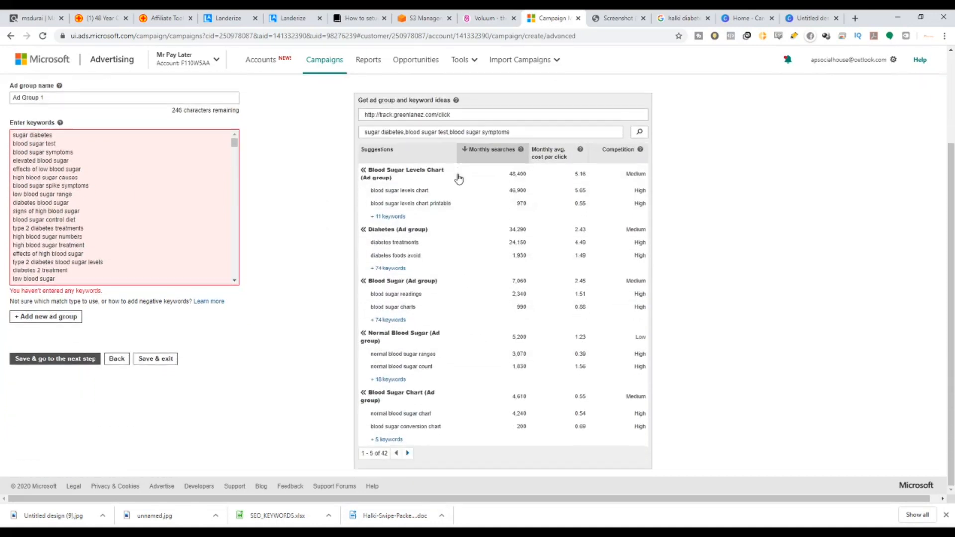
# Page through the suggested keyword ideas, then save the ad group and continue to ads.
pyautogui.click(408, 454)
pyautogui.scroll(-1, 427, 420)
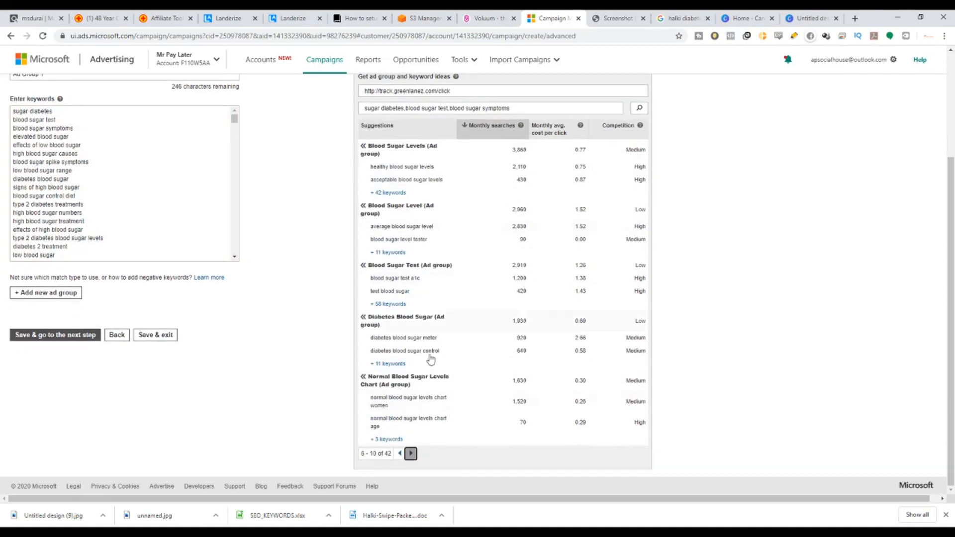
pyautogui.click(411, 453)
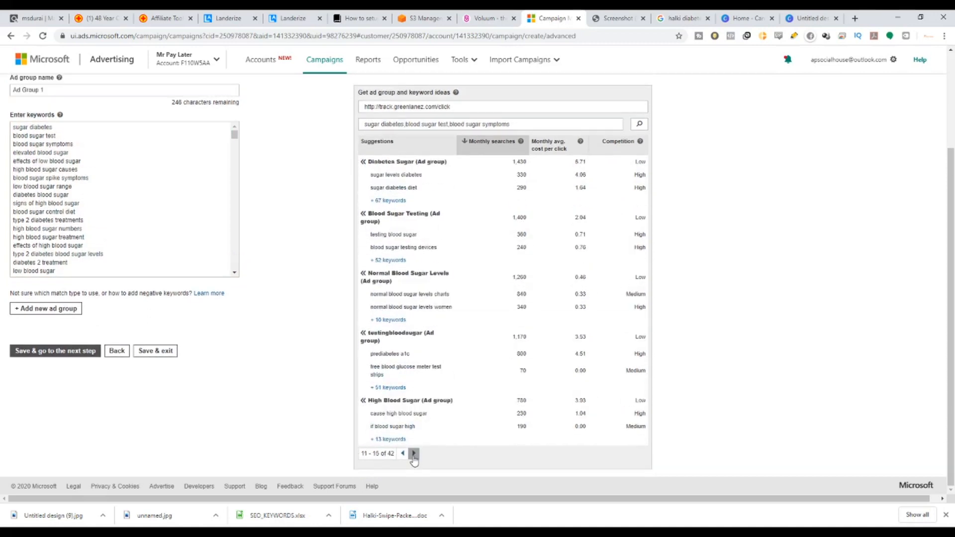
pyautogui.click(414, 454)
pyautogui.click(414, 454)
pyautogui.scroll(2, 224, 369)
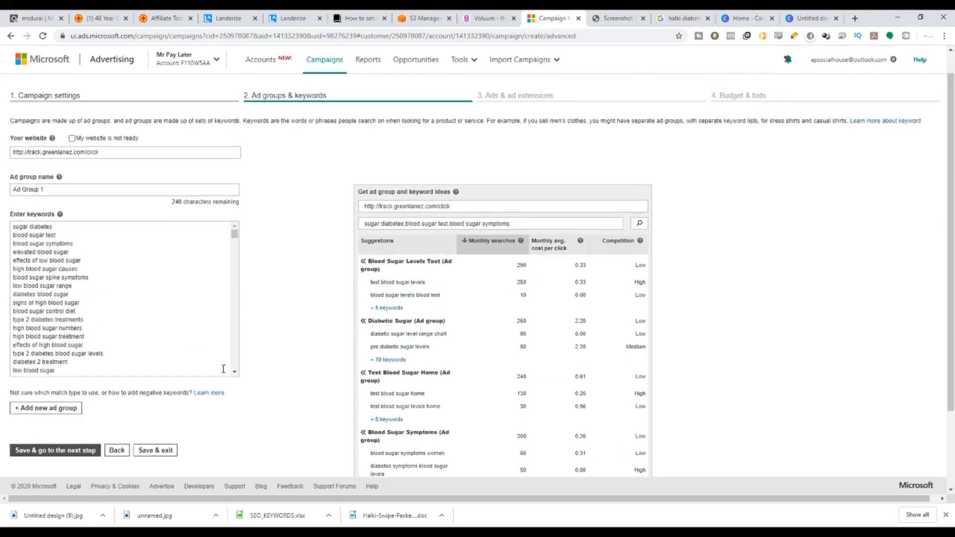
pyautogui.scroll(1, 223, 369)
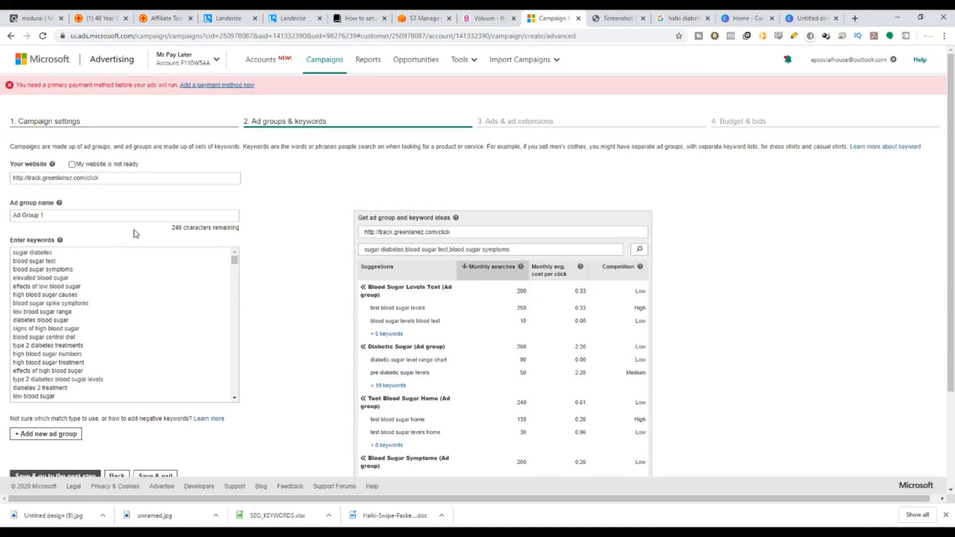
pyautogui.scroll(-3, 98, 338)
pyautogui.scroll(-3, 25, 419)
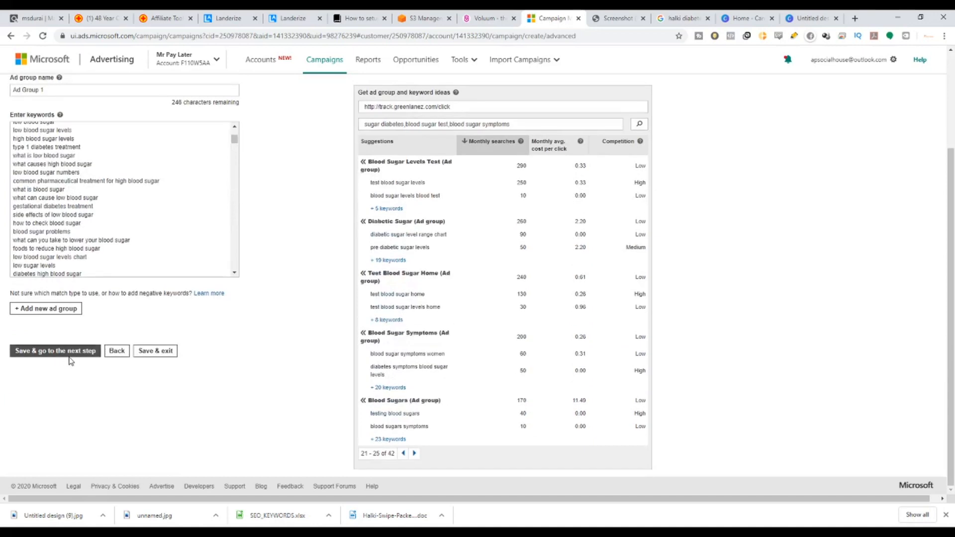
pyautogui.click(70, 358)
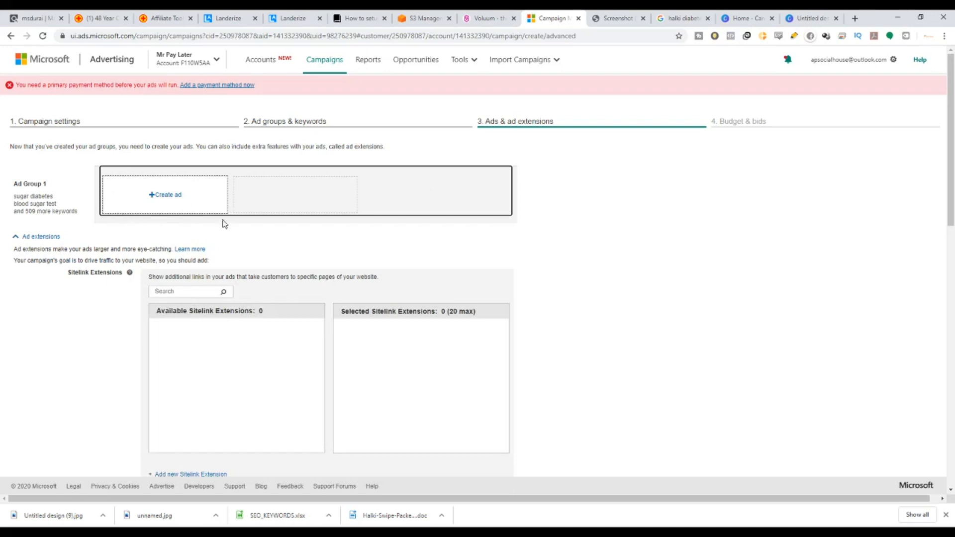
# Create a new ad for Ad Group 1, trying Responsive search ad before settling on Expanded text ad.
pyautogui.moveTo(67, 273); pyautogui.dragTo(83, 275)
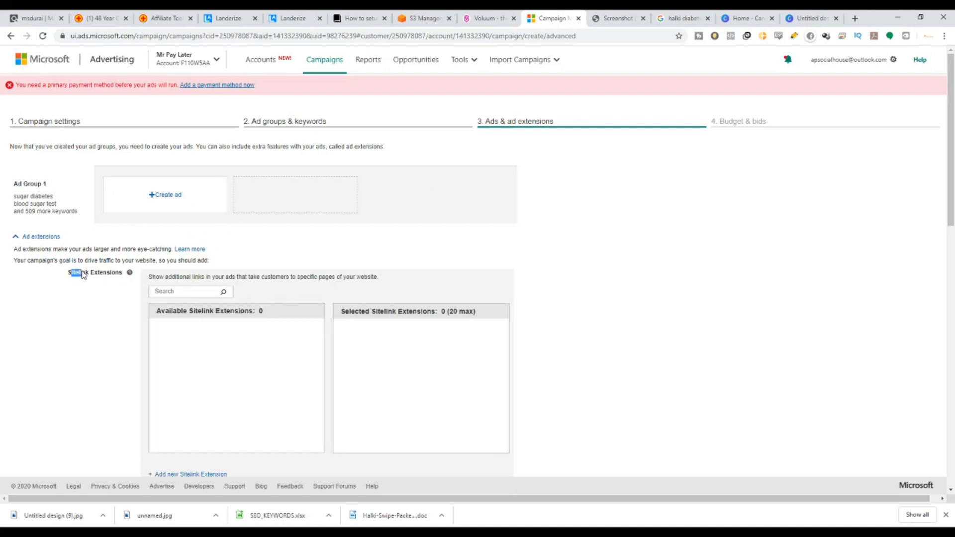
pyautogui.click(171, 195)
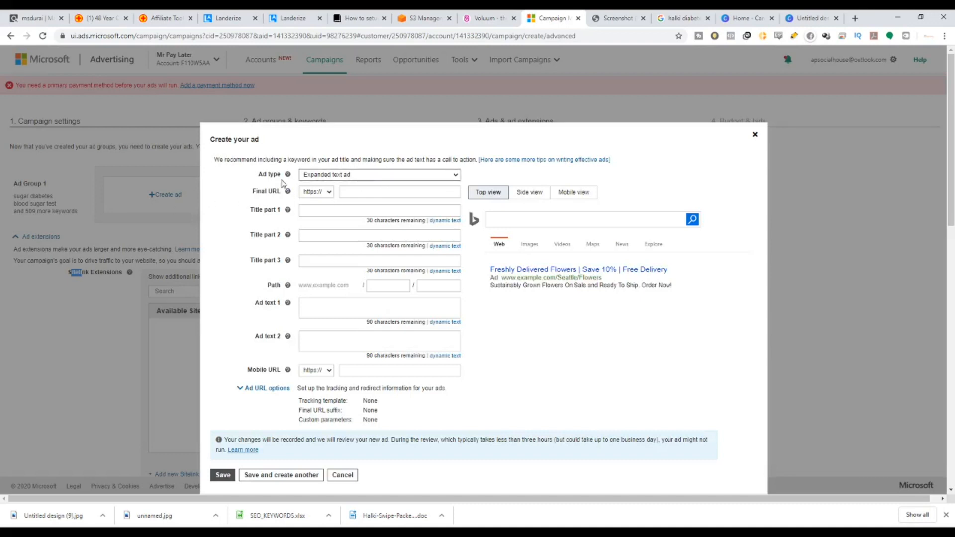
pyautogui.click(351, 195)
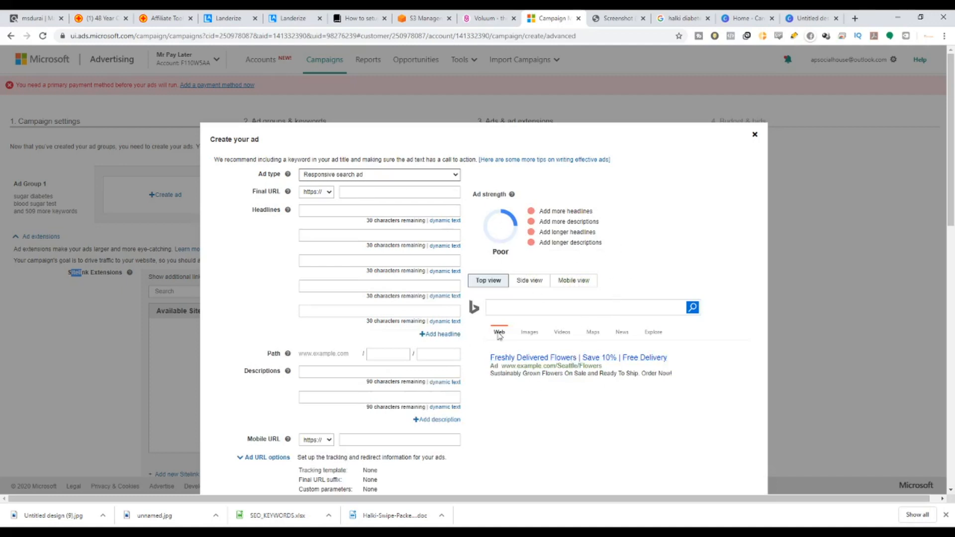
pyautogui.click(401, 177)
pyautogui.click(388, 185)
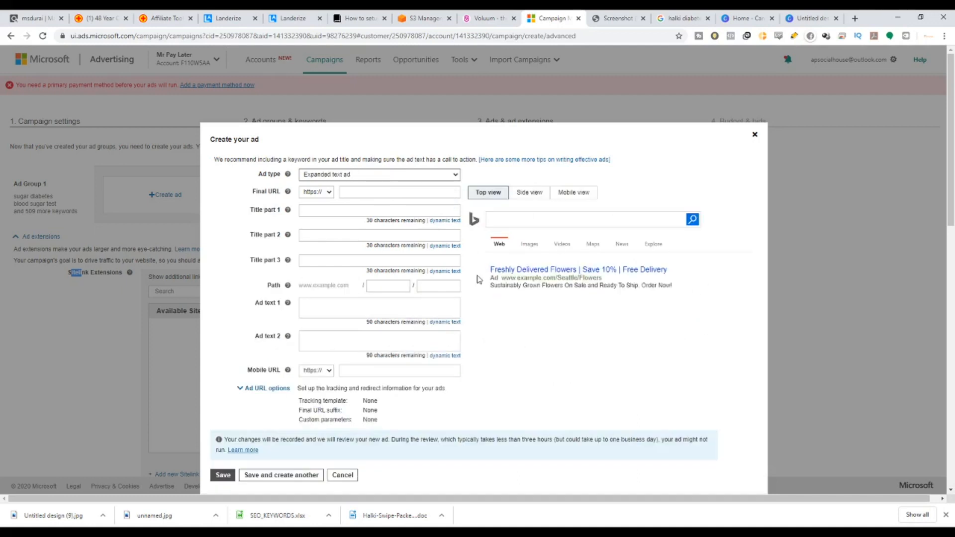
pyautogui.click(371, 194)
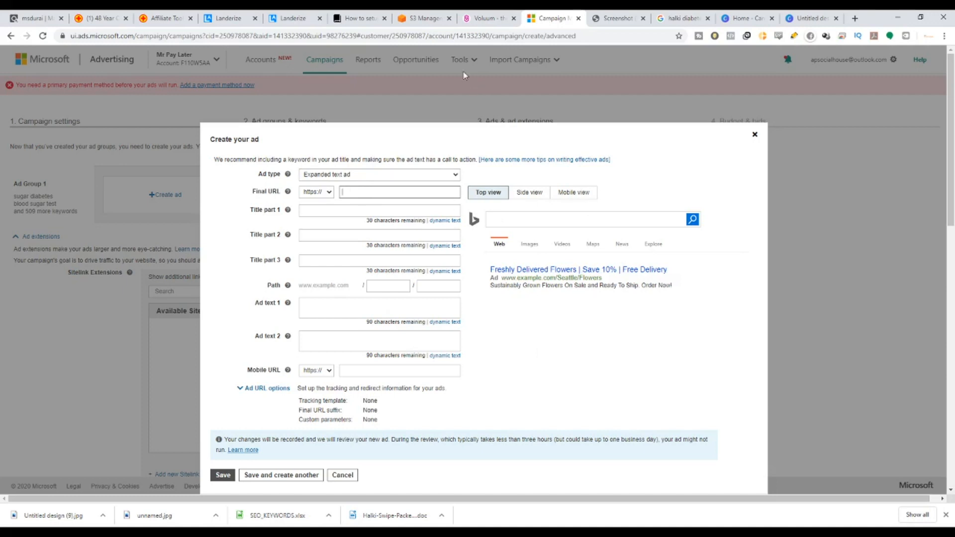
pyautogui.click(487, 18)
pyautogui.click(166, 227)
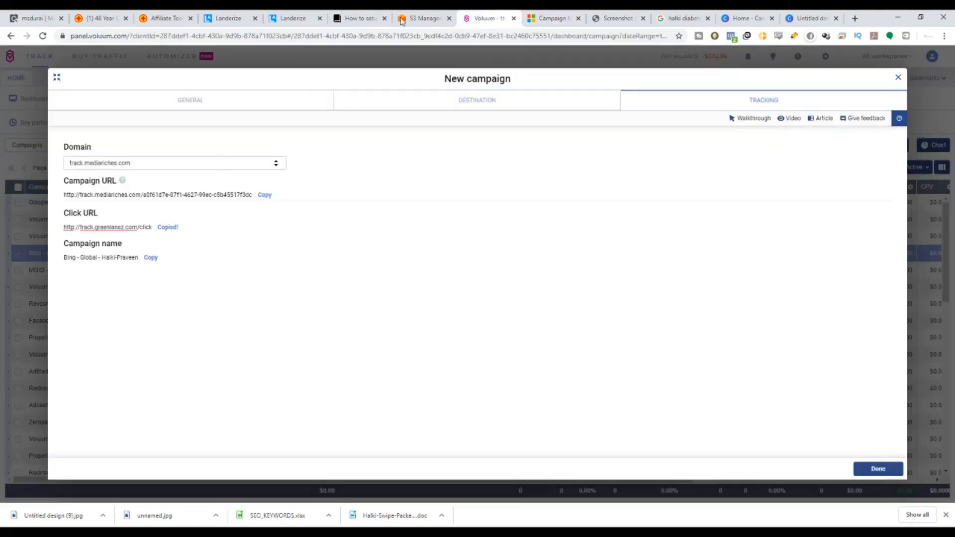
pyautogui.click(552, 17)
pyautogui.hotkey('ctrl', 'v')
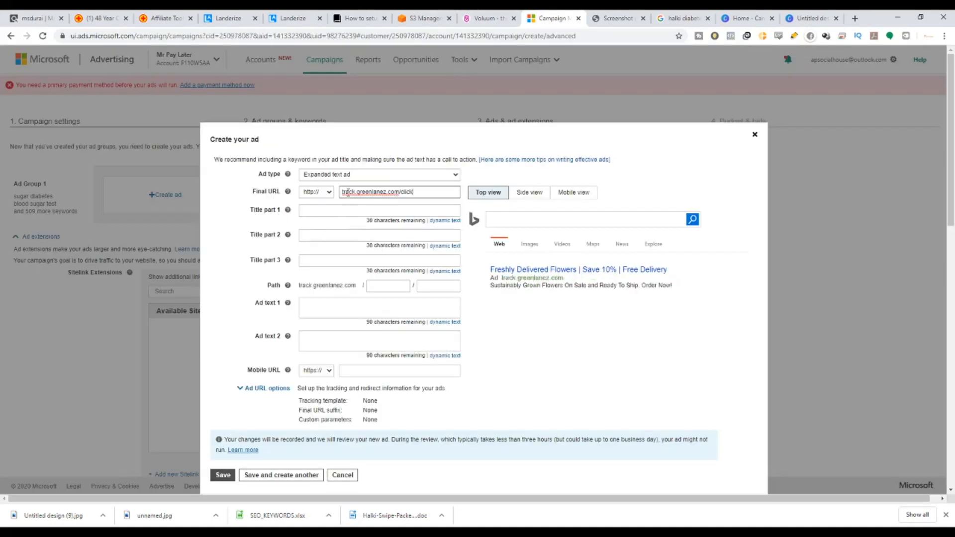
pyautogui.click(332, 193)
pyautogui.click(324, 203)
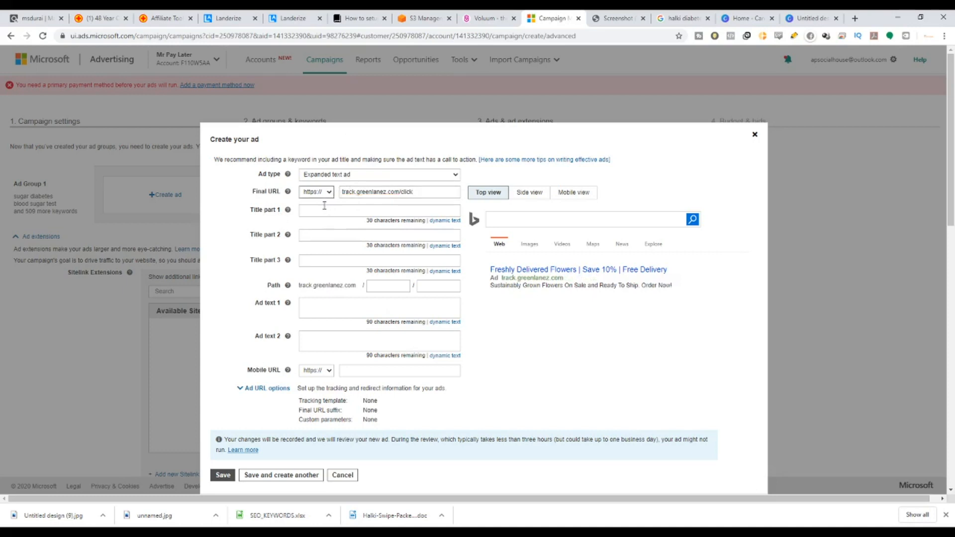
pyautogui.click(406, 209)
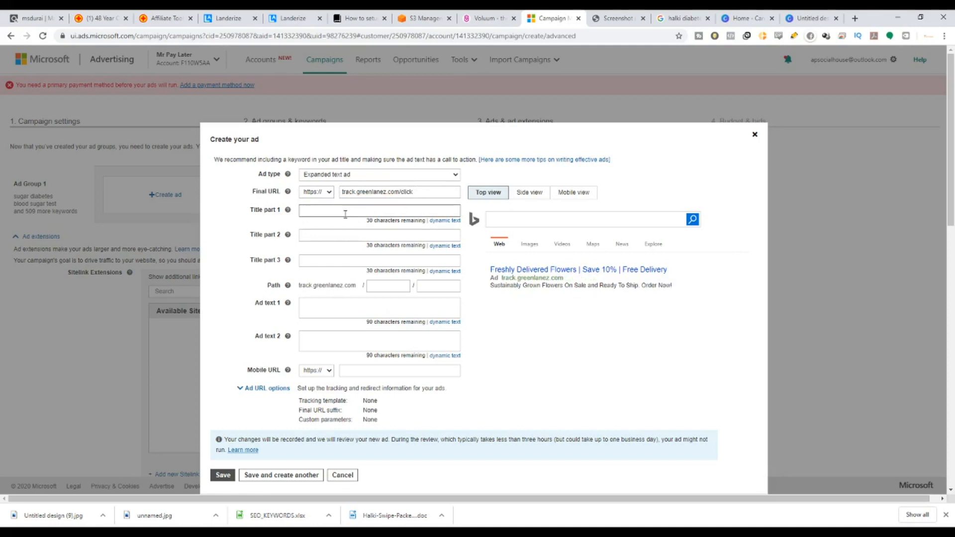
pyautogui.click(167, 18)
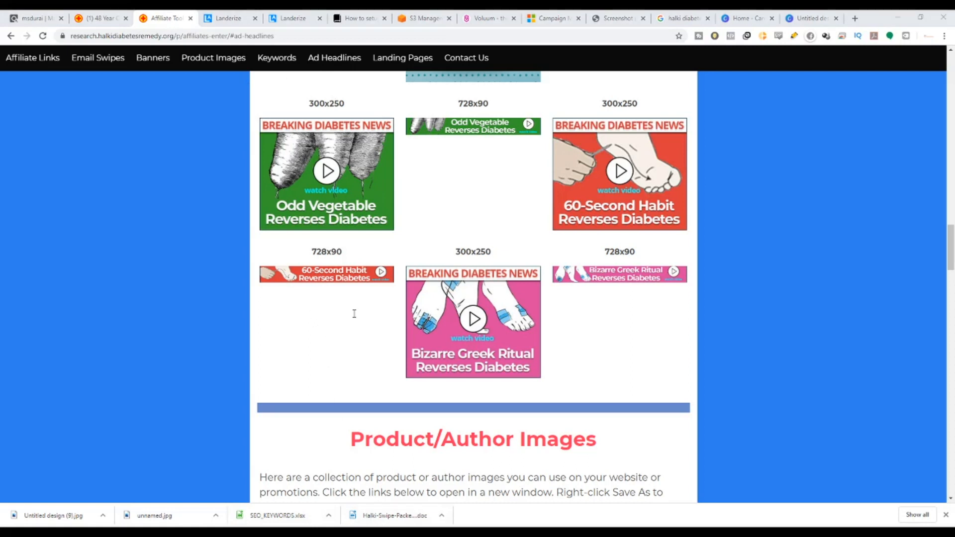
# Paste the headline into Title part 1, capitalising it to '1 Cup Burns 1lb of Diabetic Fat Every 72 hours'.
pyautogui.click(555, 19)
pyautogui.hotkey('ctrl', 'v')
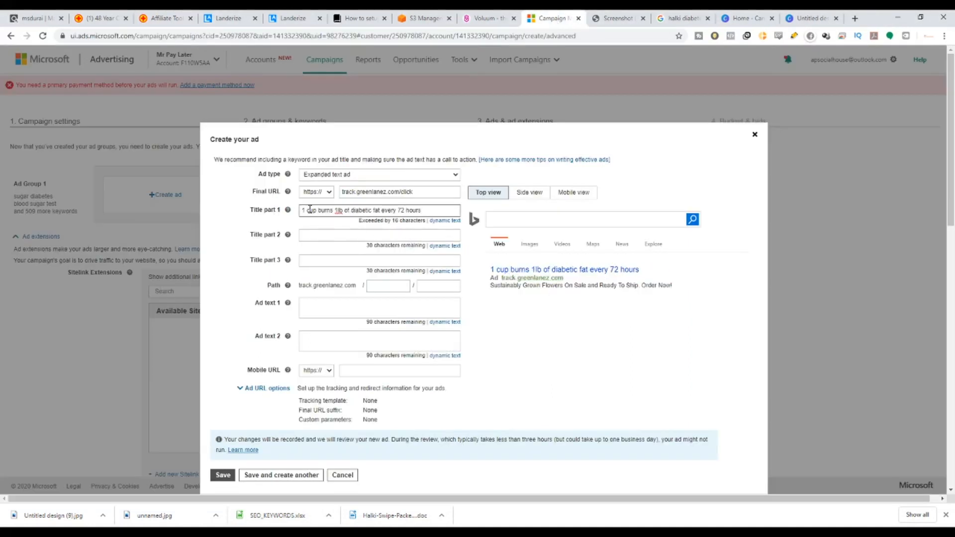
pyautogui.write('C')
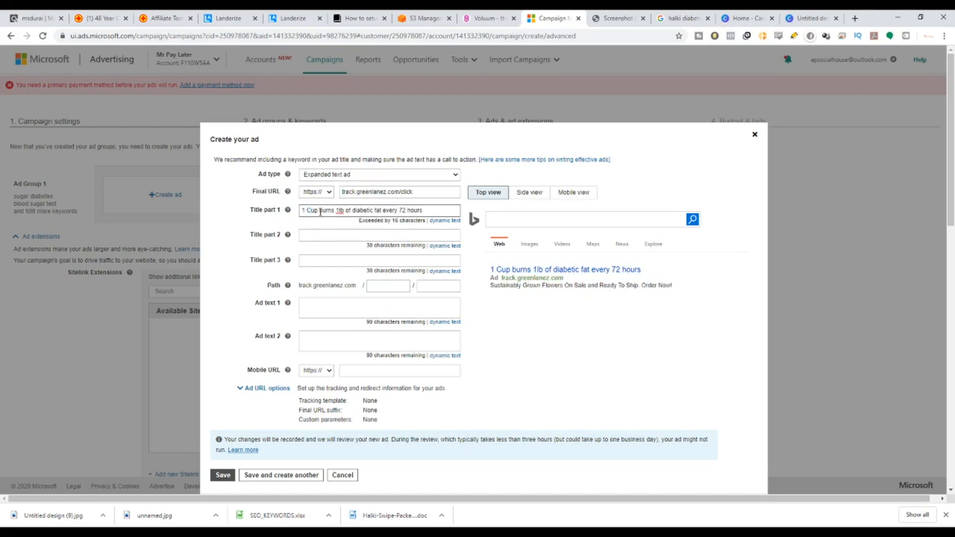
pyautogui.write('B')
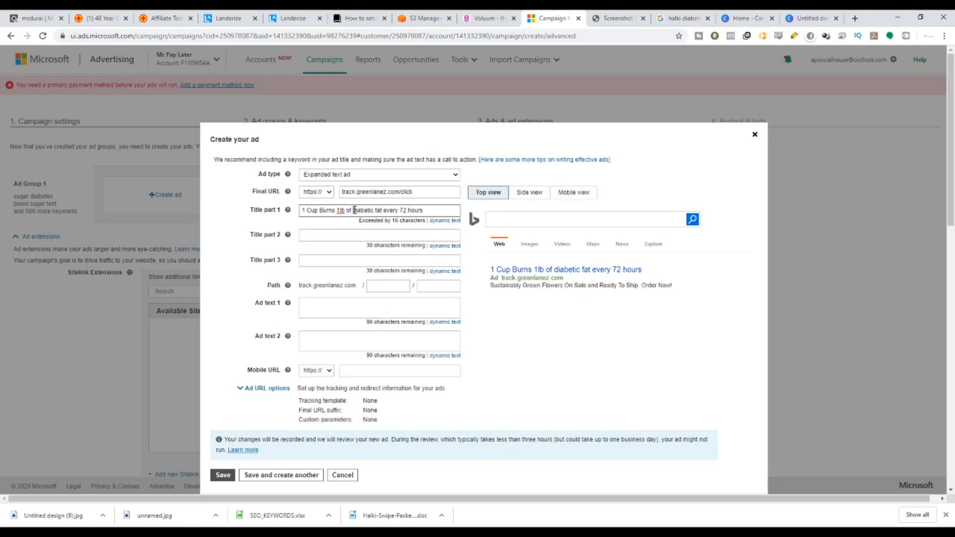
pyautogui.write('D')
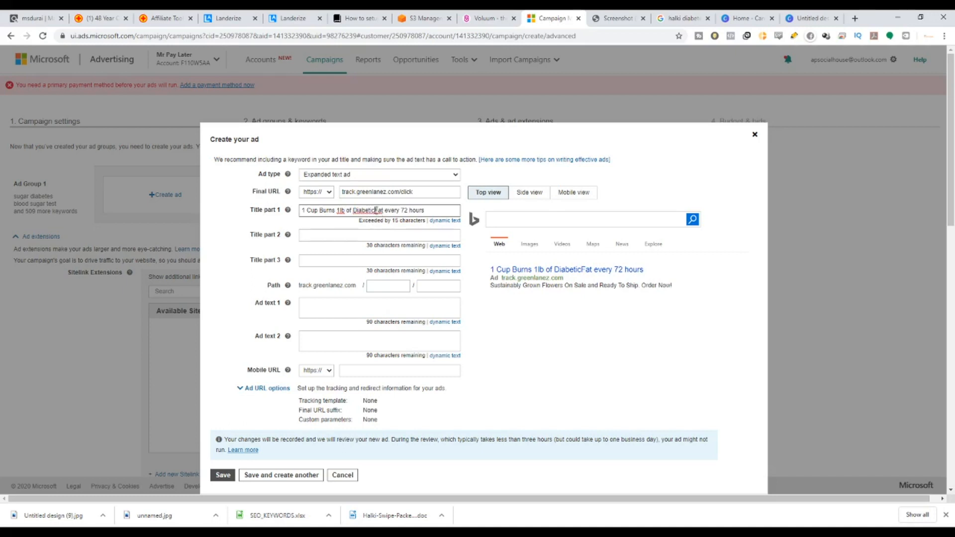
pyautogui.write('F')
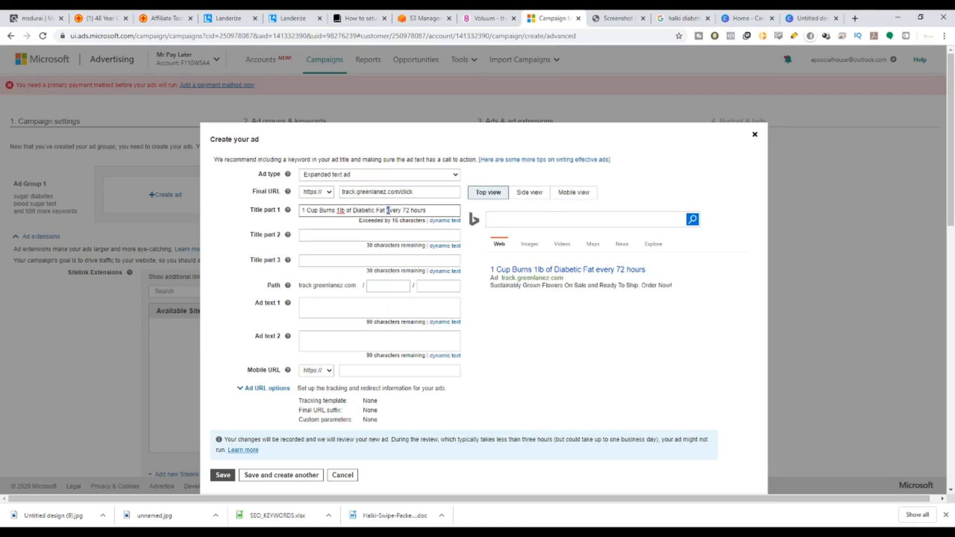
pyautogui.write('E')
pyautogui.click(359, 236)
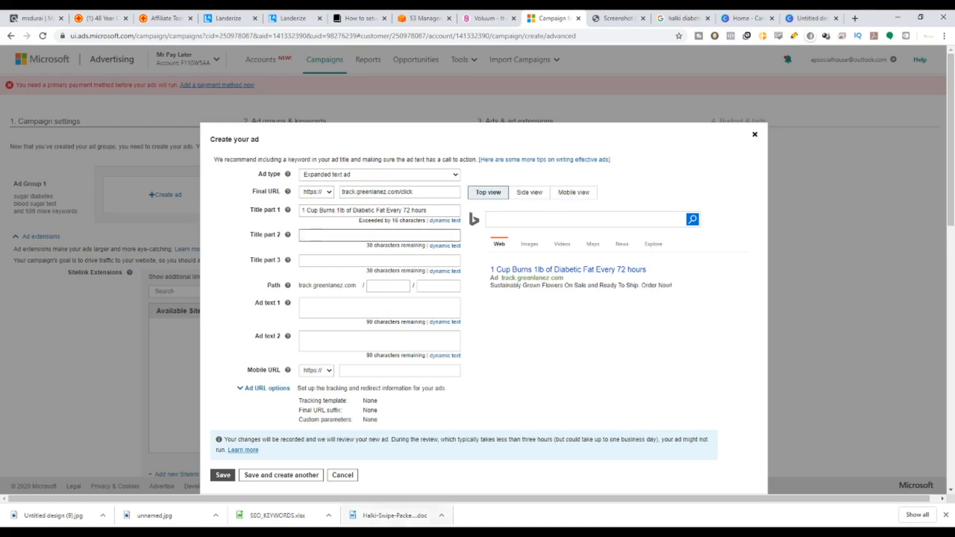
pyautogui.click(398, 516)
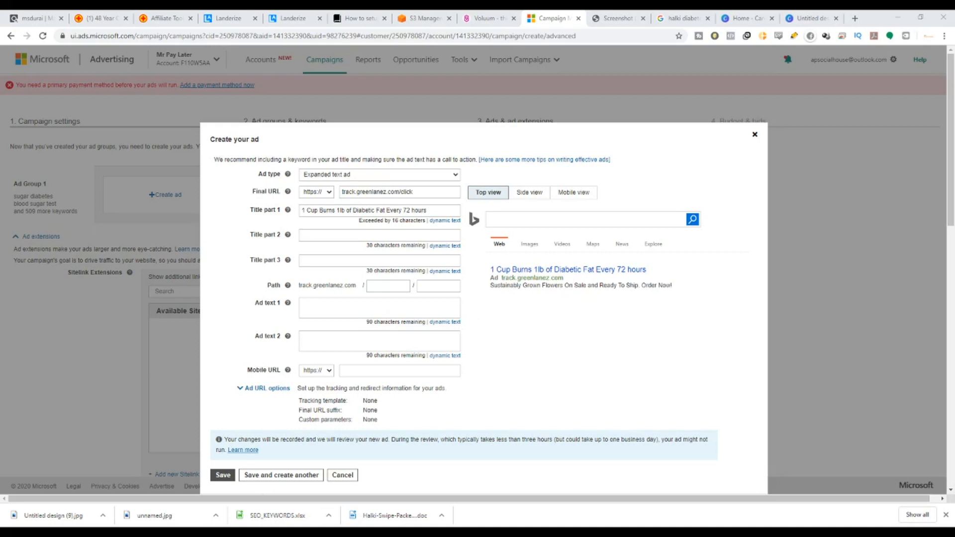
# Paste the second headline into Title part 2 and capitalise its opening to 'This Is The'.
pyautogui.click(378, 235)
pyautogui.hotkey('ctrl', 'v')
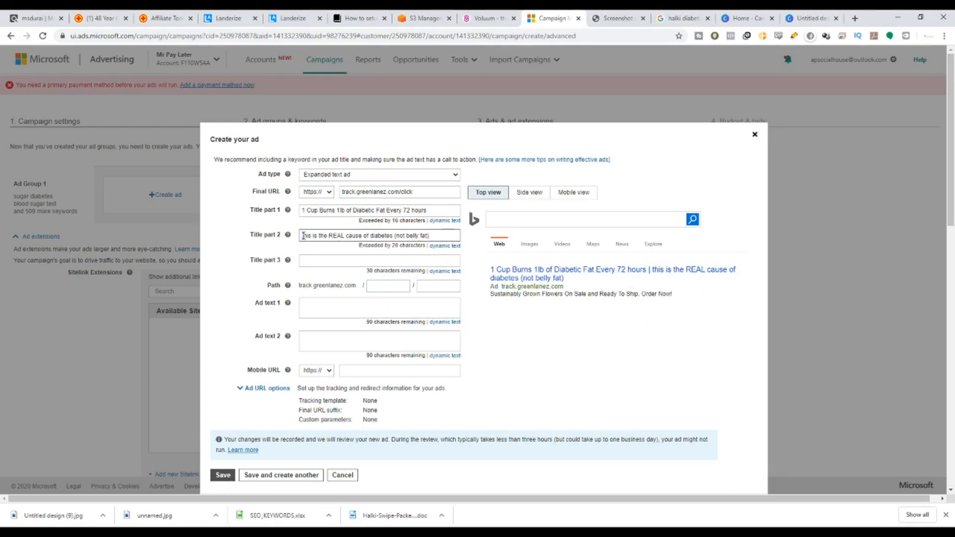
pyautogui.write('This ')
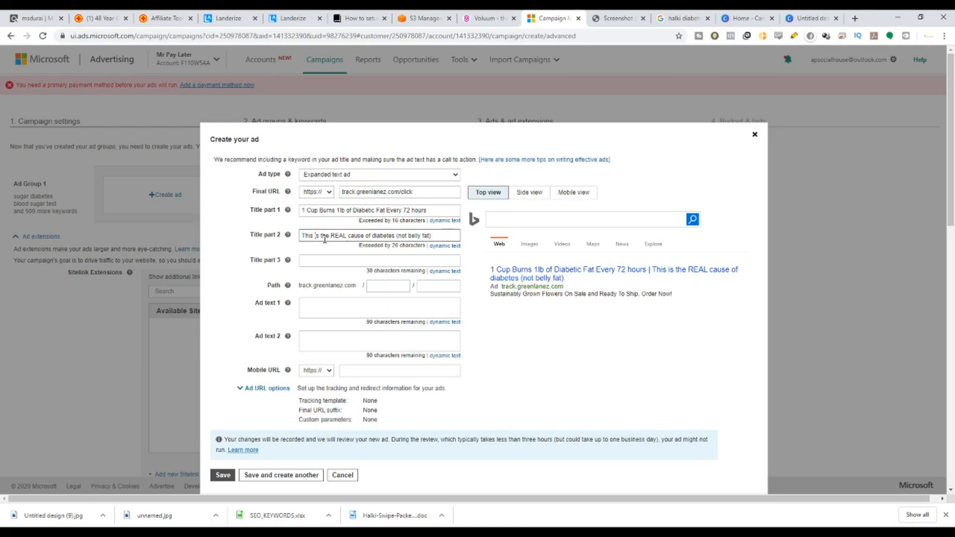
pyautogui.write('S')
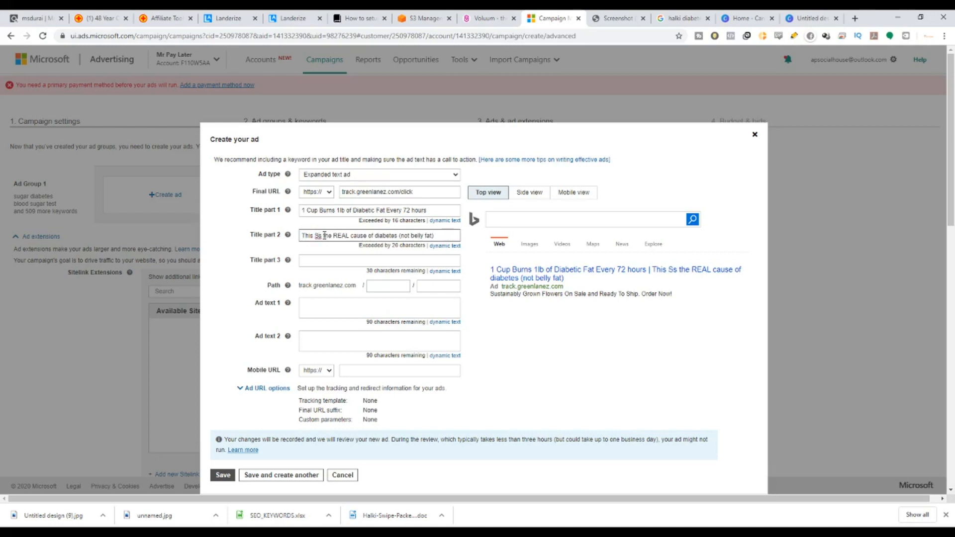
pyautogui.press('BackSpace')
pyautogui.write('I')
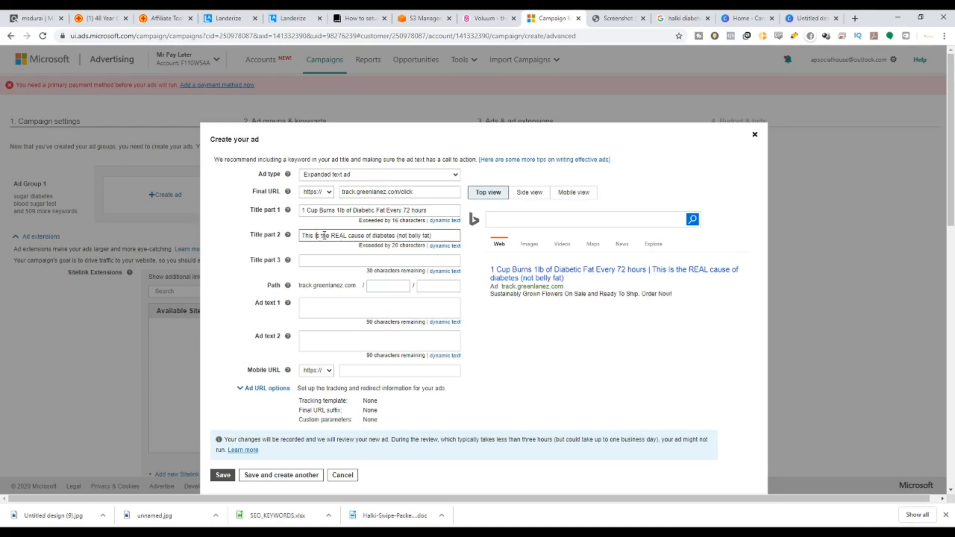
pyautogui.press('Right')
pyautogui.press('Right')
pyautogui.press('BackSpace')
pyautogui.write('T')
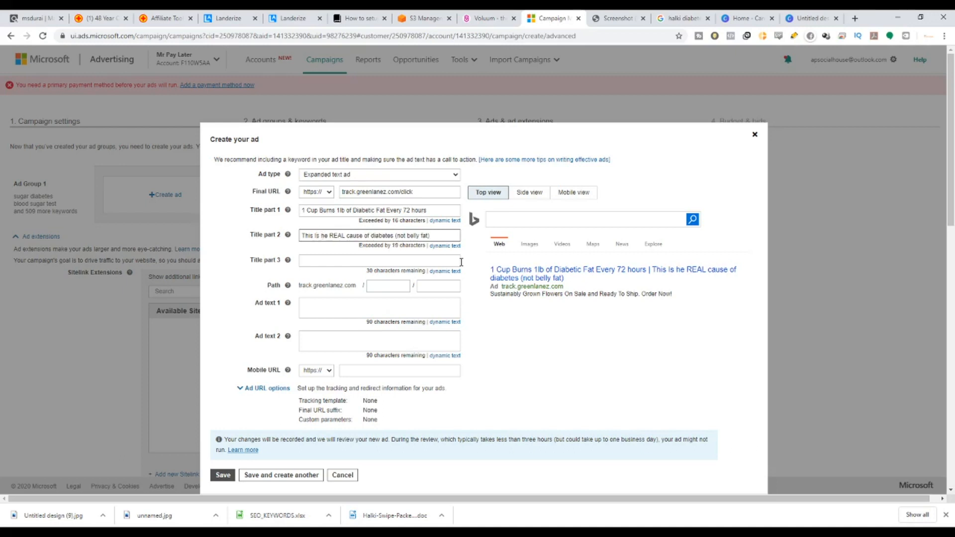
# Capitalise 'Cause' and 'Diabetes' so Title part 2 reads 'This Is The REAL Cause of Diabetes (not belly fat)'.
pyautogui.click(354, 236)
pyautogui.press('BackSpace')
pyautogui.write('C')
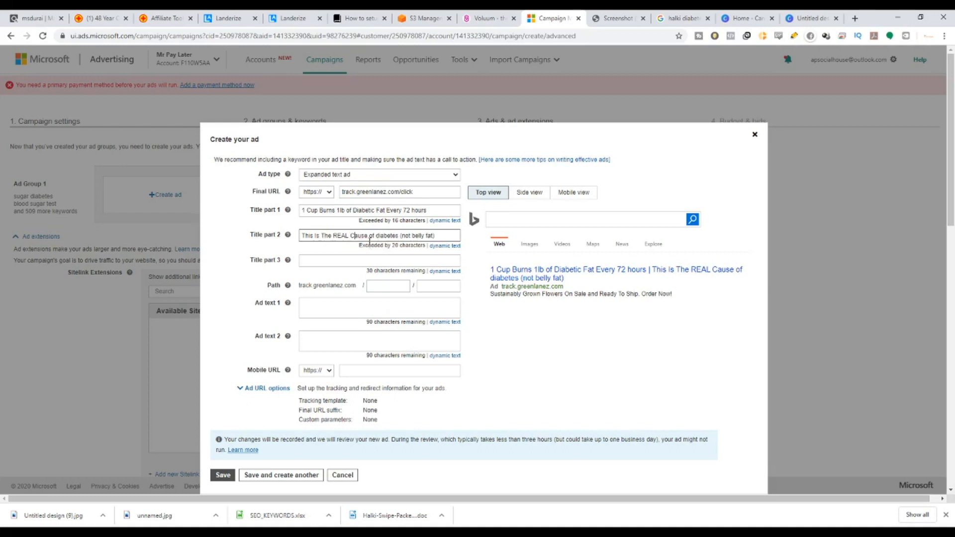
pyautogui.click(380, 236)
pyautogui.press('BackSpace')
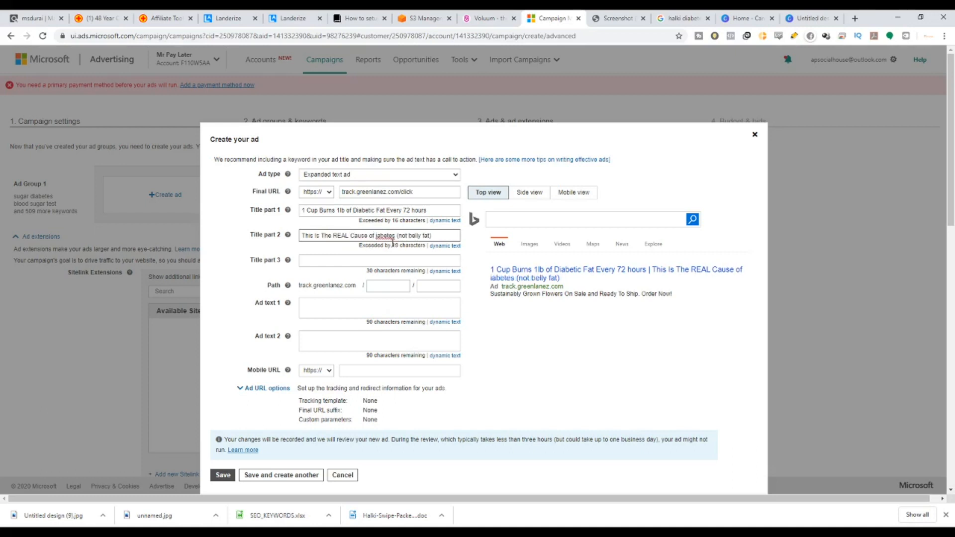
pyautogui.write('D')
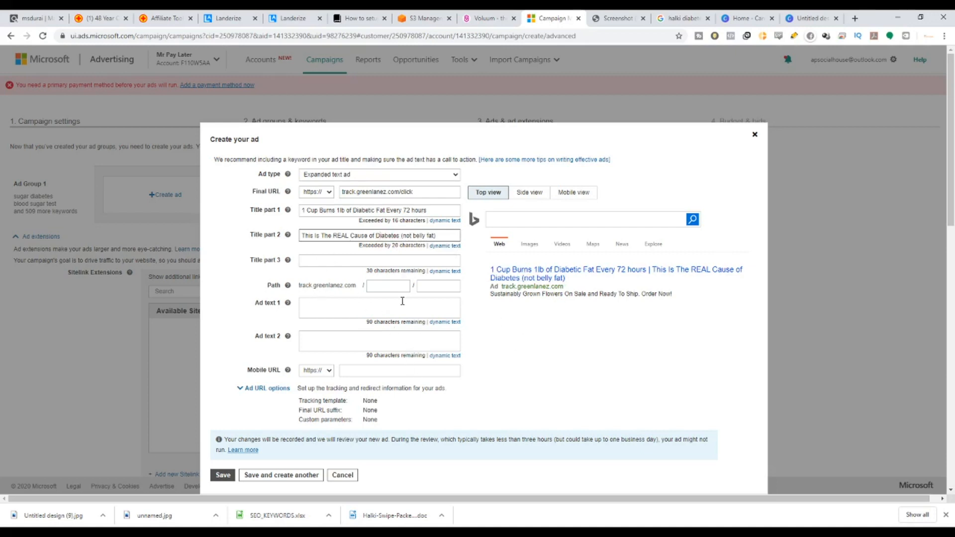
pyautogui.click(302, 313)
pyautogui.click(363, 343)
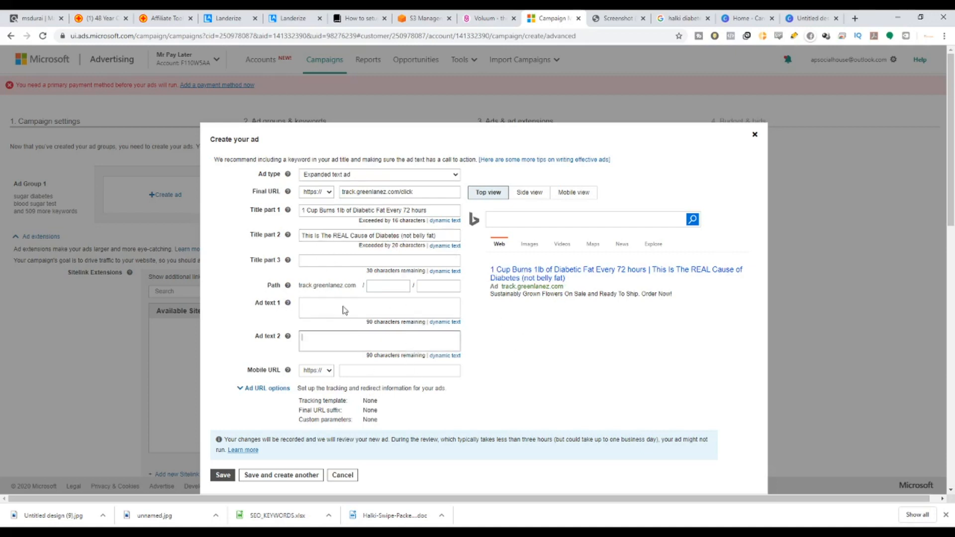
pyautogui.click(326, 401)
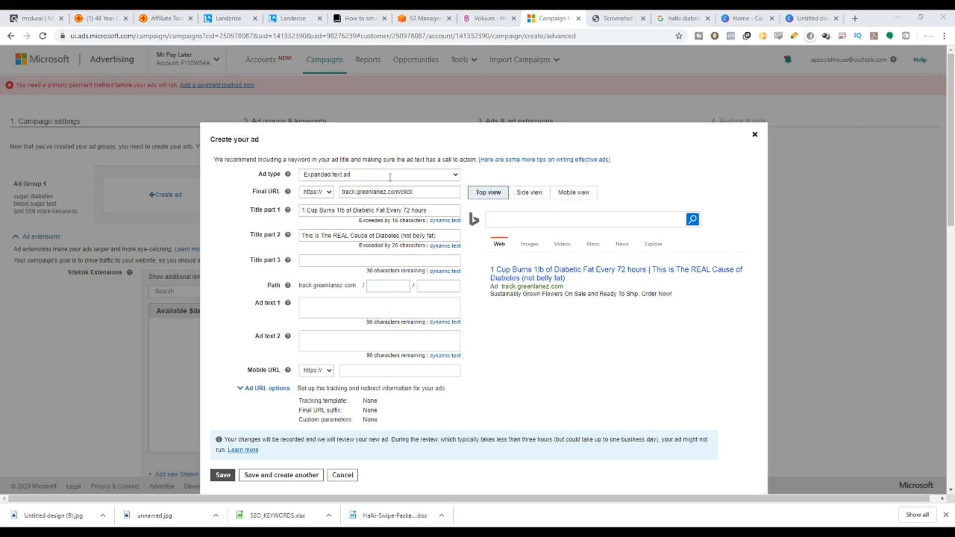
# Paste the nutrient sentence into Ad text 1 with a capital 'A' and try saving the ad.
pyautogui.click(565, 12)
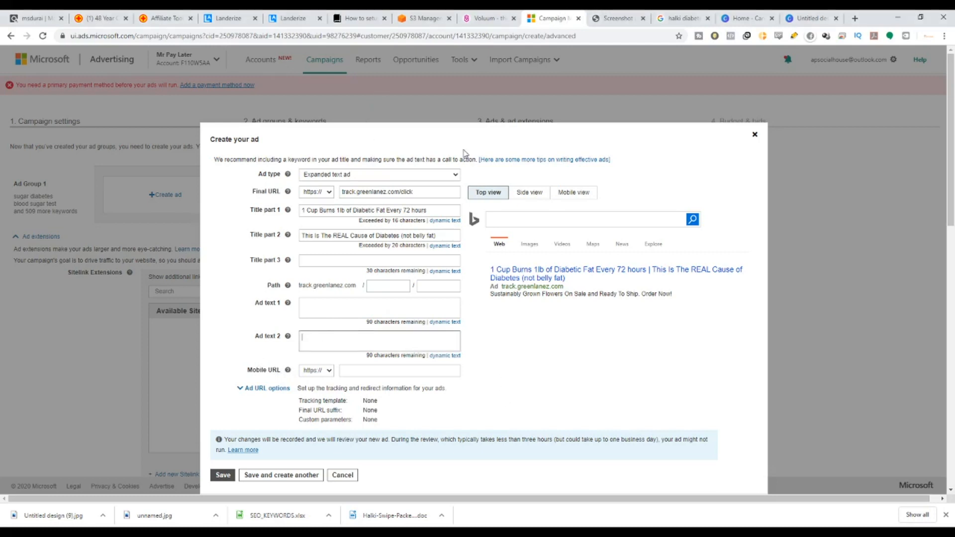
pyautogui.click(324, 308)
pyautogui.write('a nutrient so POWERFUL that it reverses the root-cause of diabetes and melts away 1lb of fat every 72 hours like clockwork')
pyautogui.scroll(2, 303, 302)
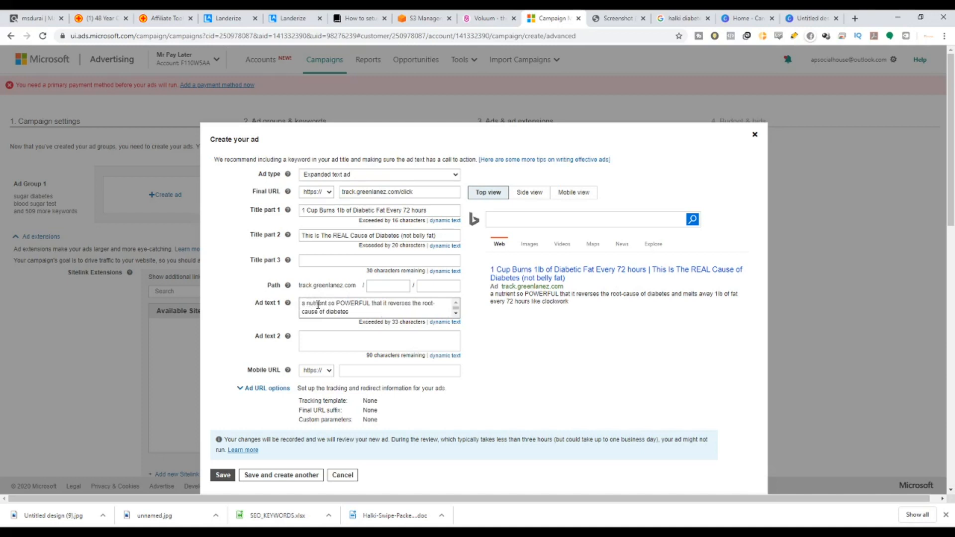
pyautogui.press('BackSpace')
pyautogui.press('BackSpace')
pyautogui.write('a')
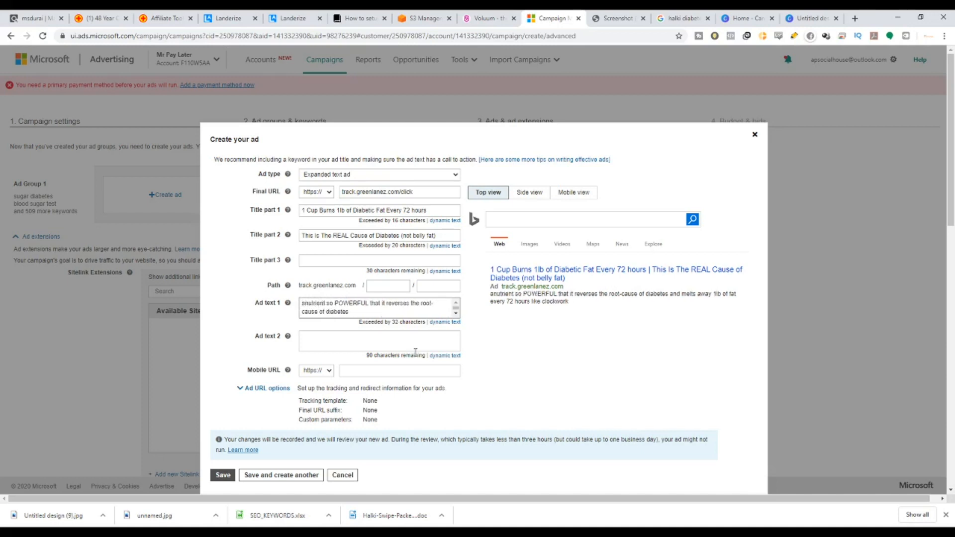
pyautogui.press('BackSpace')
pyautogui.write('A')
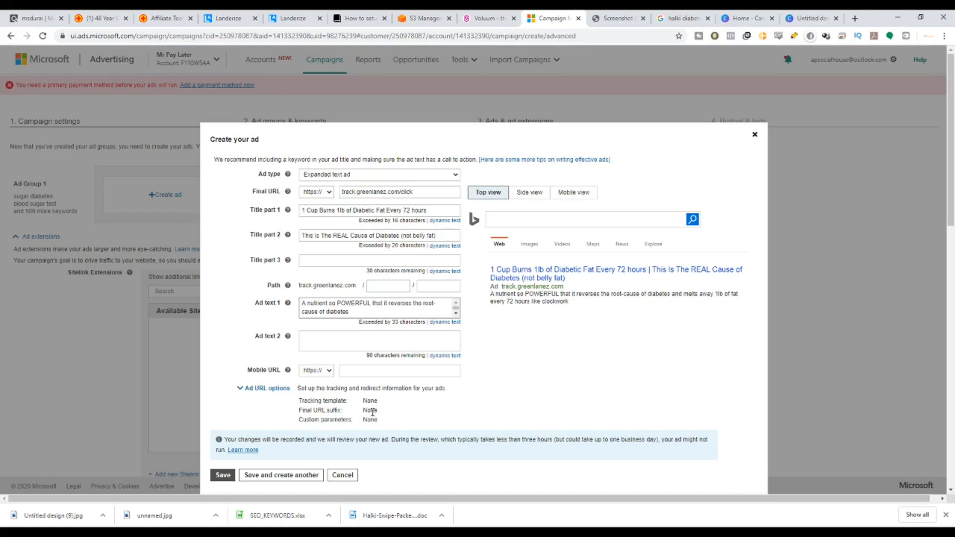
pyautogui.click(222, 475)
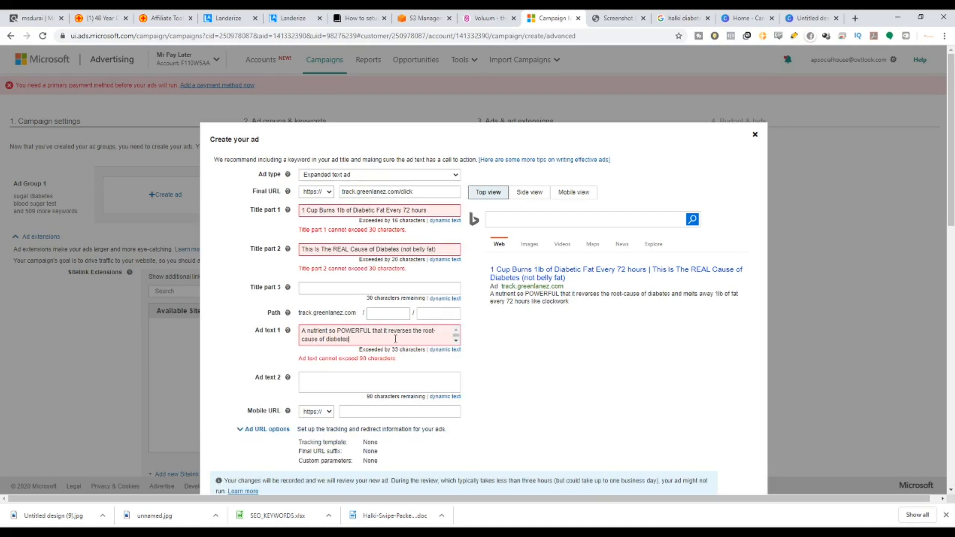
# Trim the titles to '1 Cup Burns 1lb Fat' and 'The REAL Cause of Diabetes'.
pyautogui.moveTo(440, 249); pyautogui.dragTo(403, 244)
pyautogui.press('BackSpace')
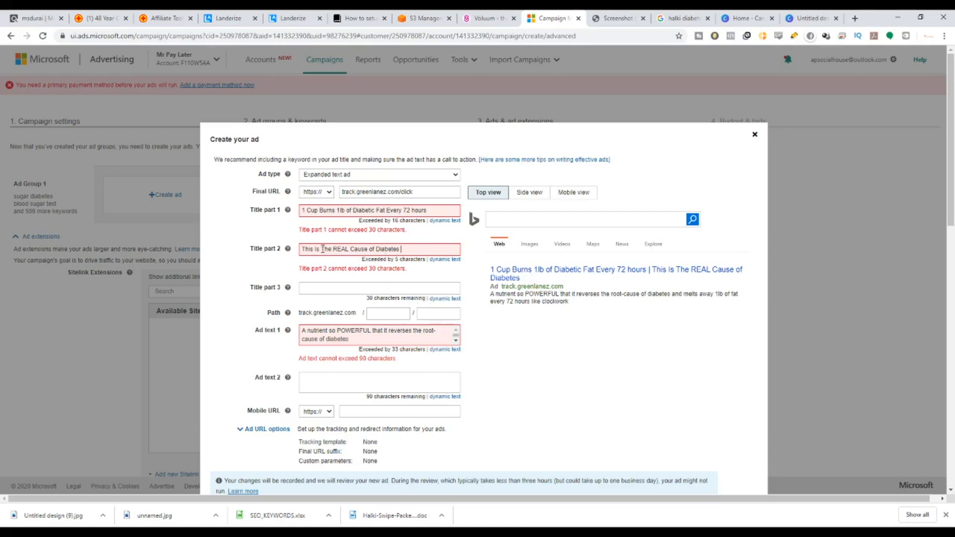
pyautogui.moveTo(323, 249); pyautogui.dragTo(286, 251)
pyautogui.press('BackSpace')
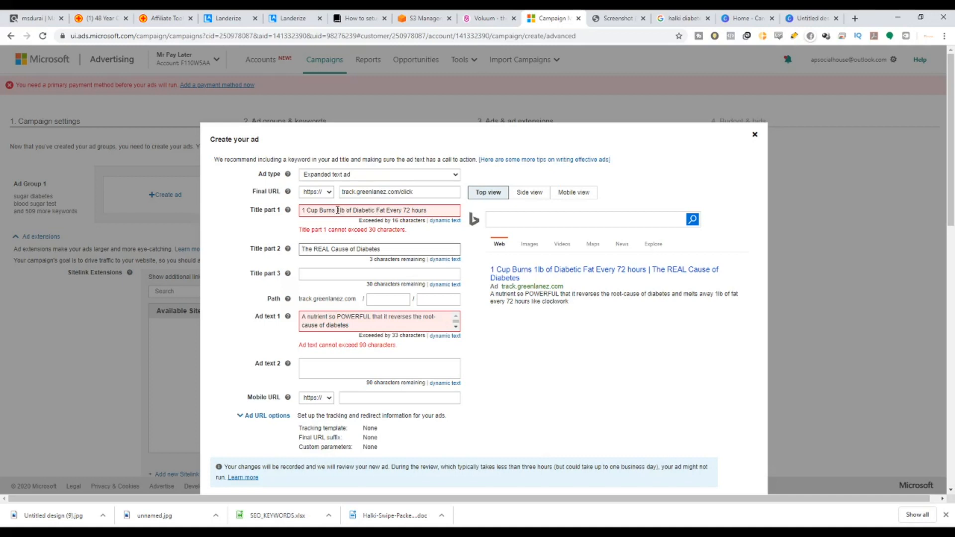
pyautogui.moveTo(376, 211); pyautogui.dragTo(352, 211)
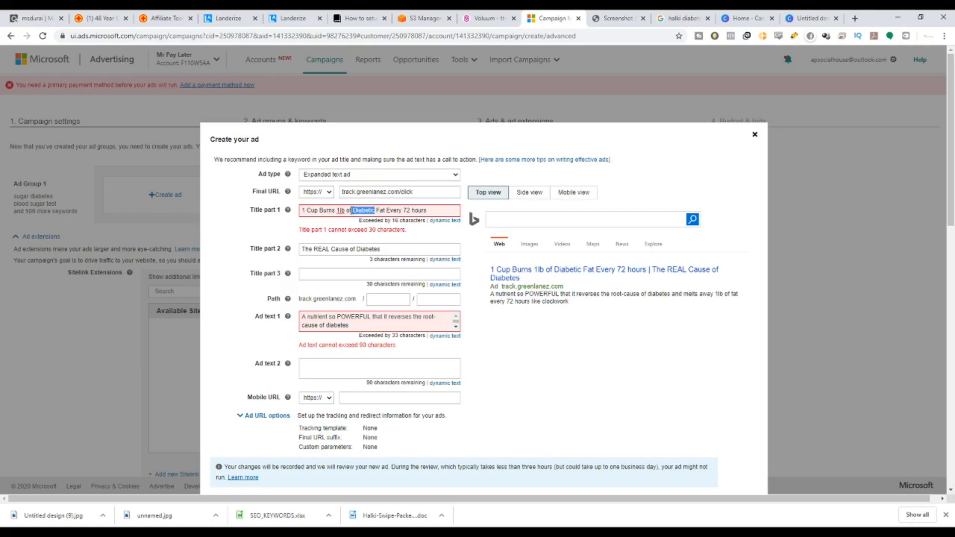
pyautogui.press('BackSpace')
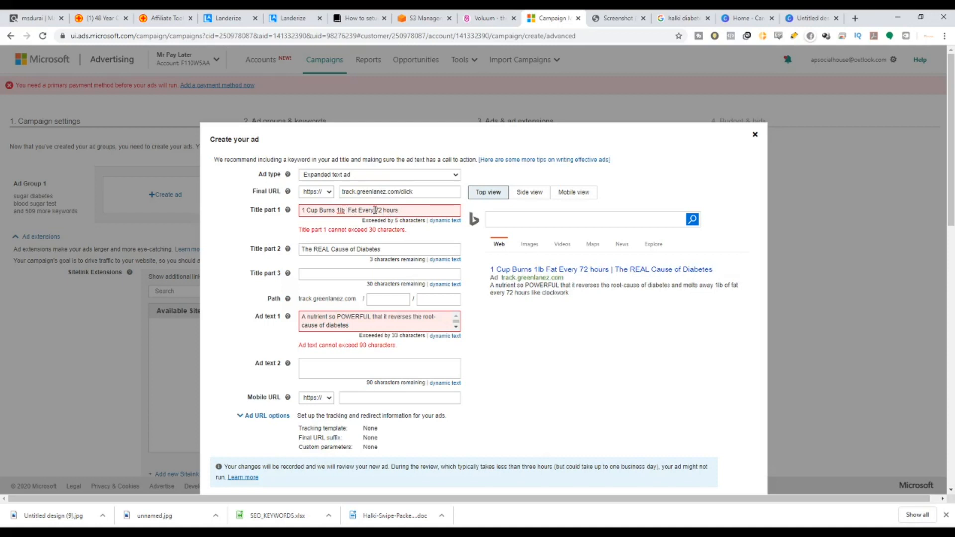
pyautogui.moveTo(374, 210); pyautogui.dragTo(356, 210)
pyautogui.press('BackSpace')
pyautogui.click(350, 210)
pyautogui.press('BackSpace')
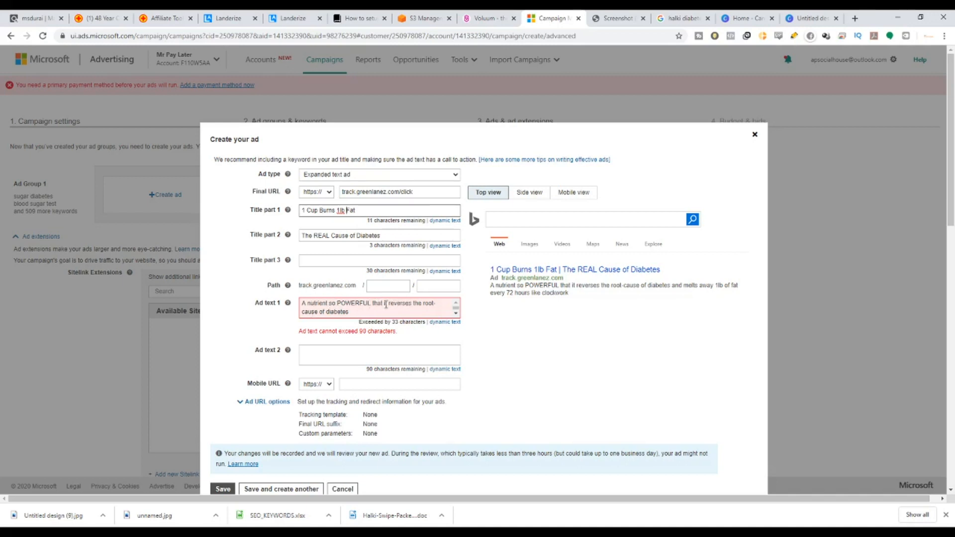
# Shorten Ad text 1 by deleting 'it', 'the' and the melts away line.
pyautogui.moveTo(373, 303); pyautogui.dragTo(402, 304)
pyautogui.click(413, 304)
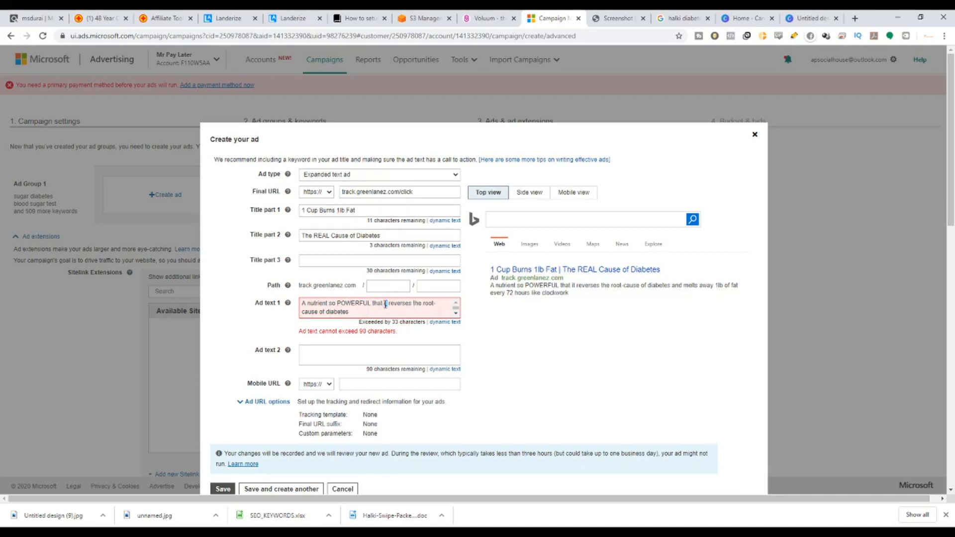
pyautogui.moveTo(385, 304); pyautogui.dragTo(414, 305)
pyautogui.press('BackSpace')
pyautogui.press('BackSpace')
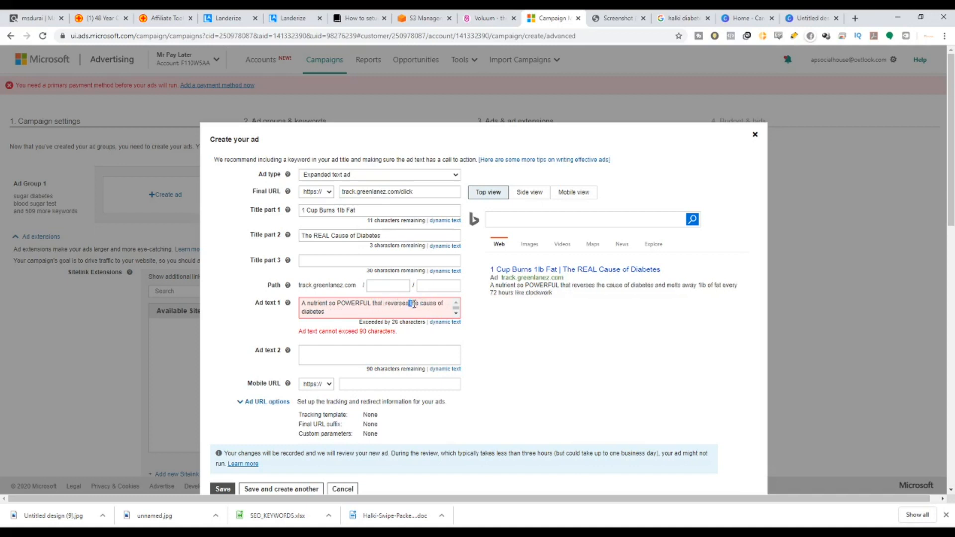
pyautogui.press('BackSpace')
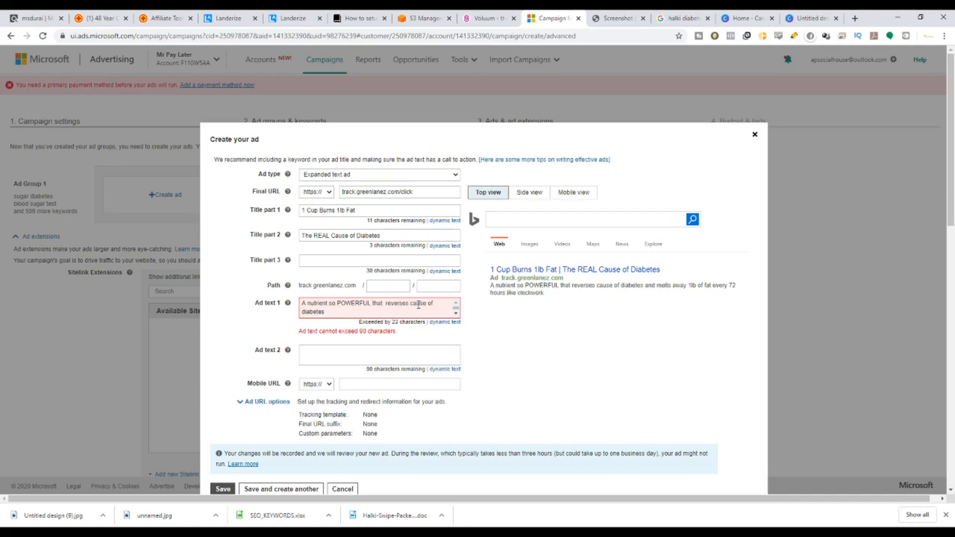
pyautogui.moveTo(342, 315); pyautogui.dragTo(312, 310)
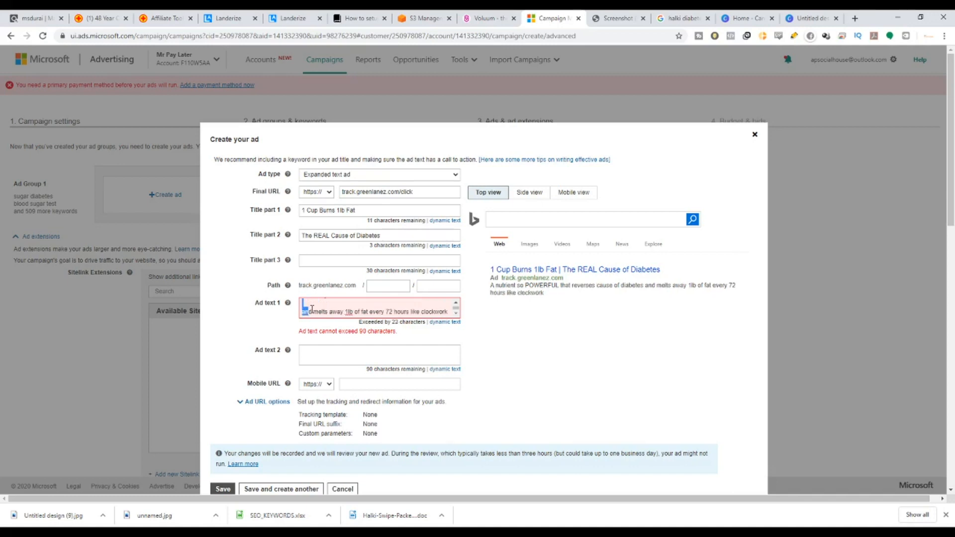
pyautogui.scroll(-1, 420, 317)
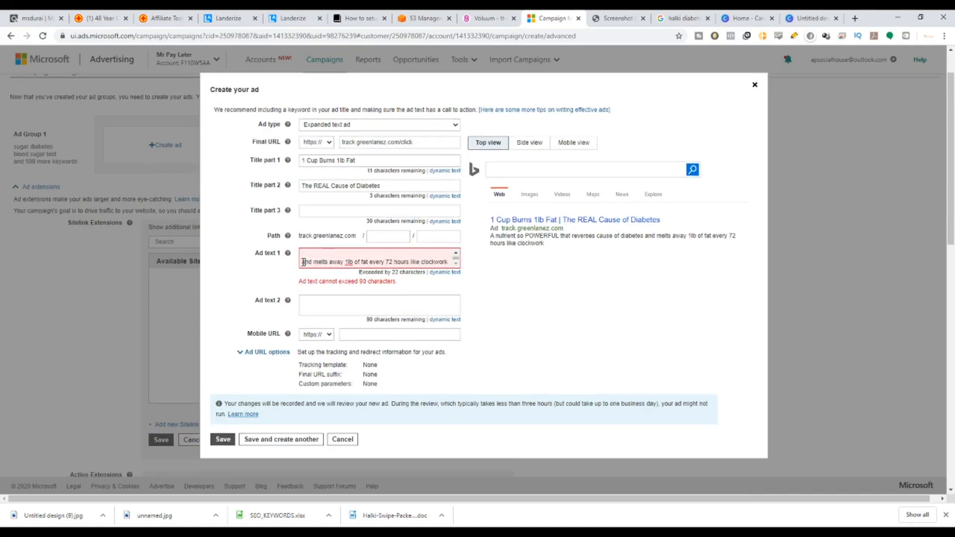
pyautogui.moveTo(302, 261); pyautogui.dragTo(467, 267)
pyautogui.hotkey('ctrl', 'c')
pyautogui.press('BackSpace')
pyautogui.scroll(1, 418, 279)
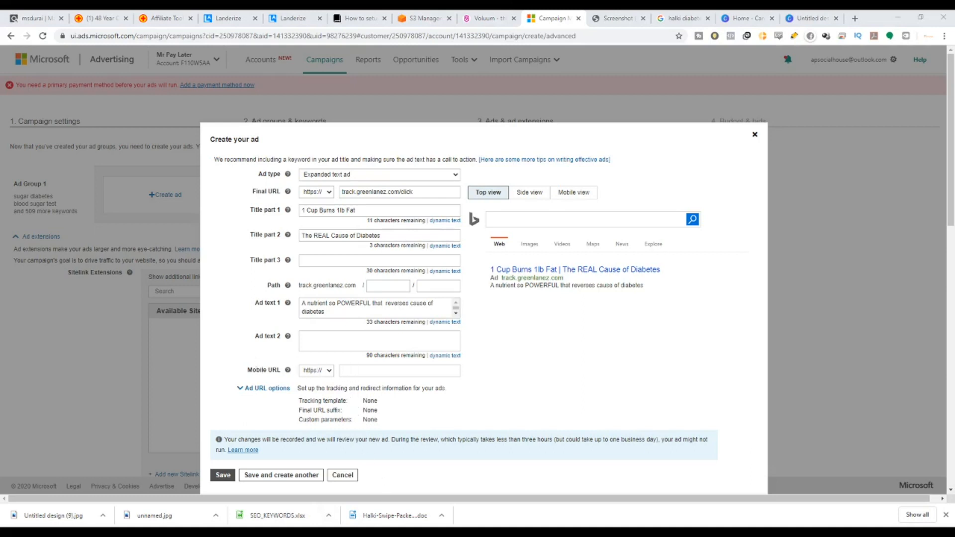
# Restore the original nutrient sentence in Ad text 1, removing the stray 'a' and adding a period.
pyautogui.moveTo(333, 317); pyautogui.dragTo(307, 302)
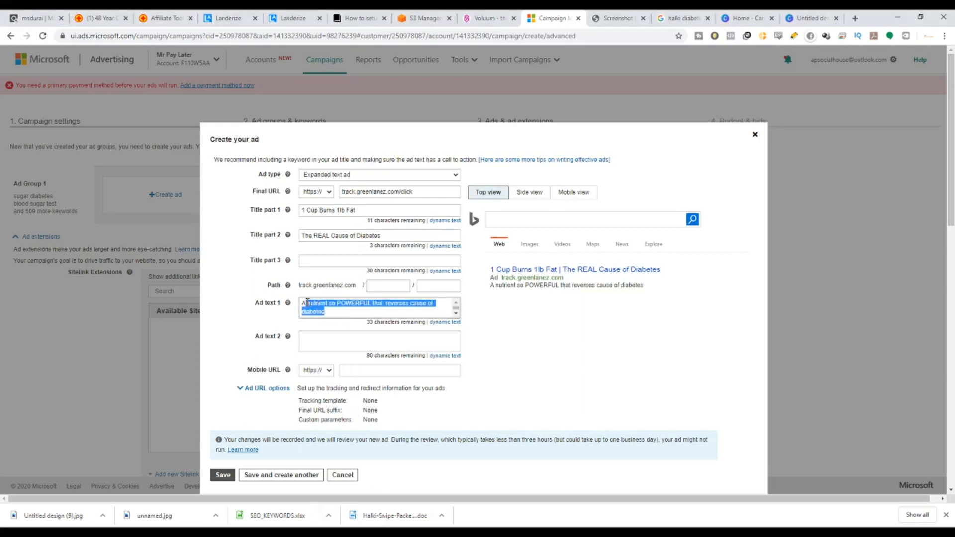
pyautogui.write('a nutrient so POWERFUL that it reverses the root-cause of diabetes')
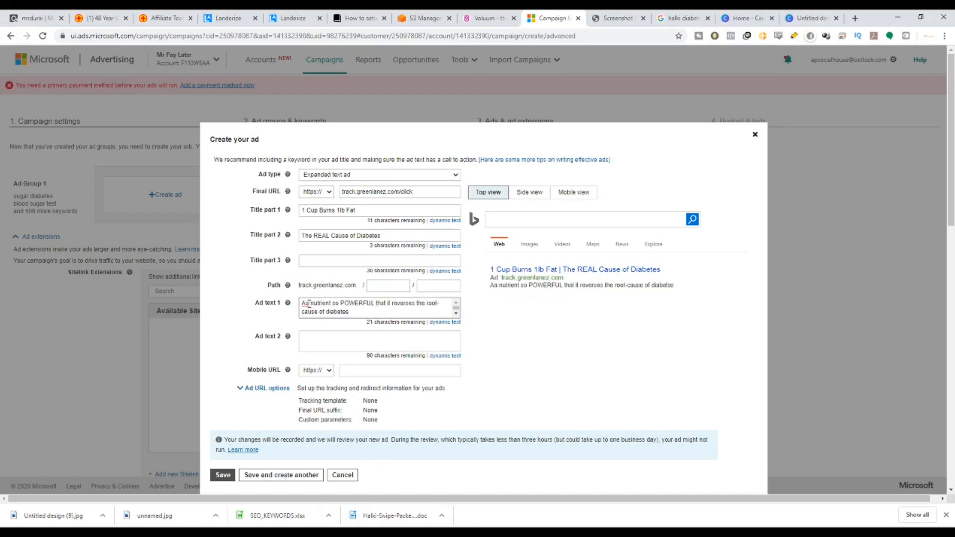
pyautogui.click(309, 303)
pyautogui.press('BackSpace')
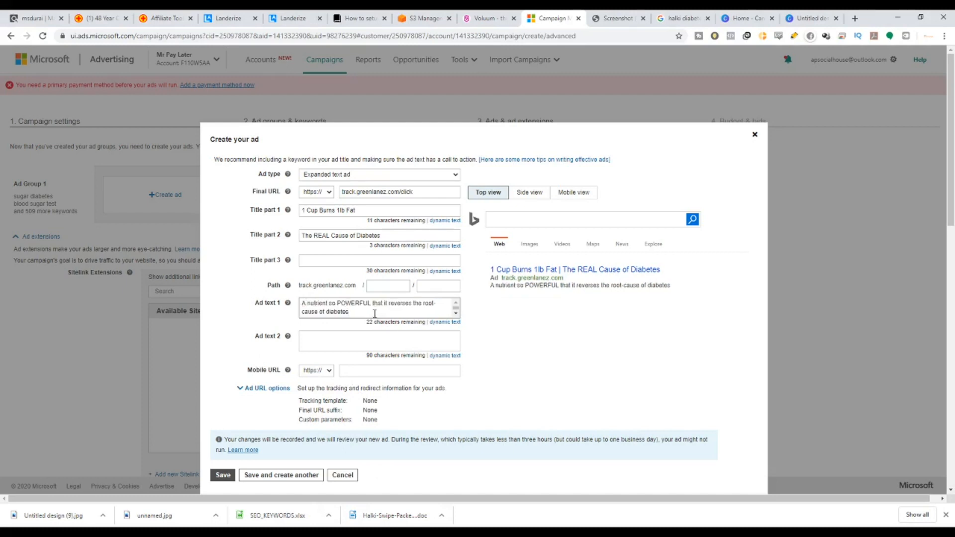
pyautogui.write('.')
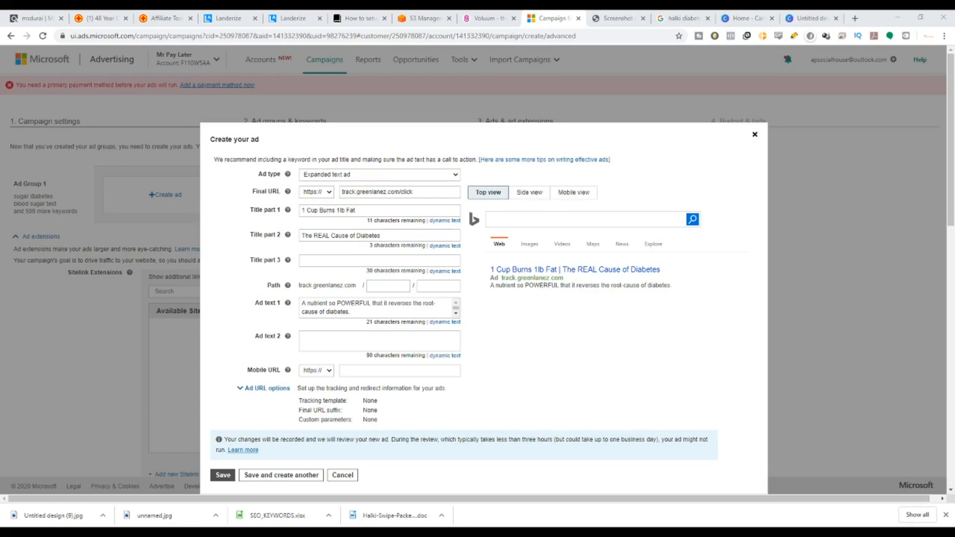
# Put the melts away line into Ad text 2 starting with 'And', dropping Ad text 1's trailing period.
pyautogui.click(367, 338)
pyautogui.hotkey('ctrl', 'v')
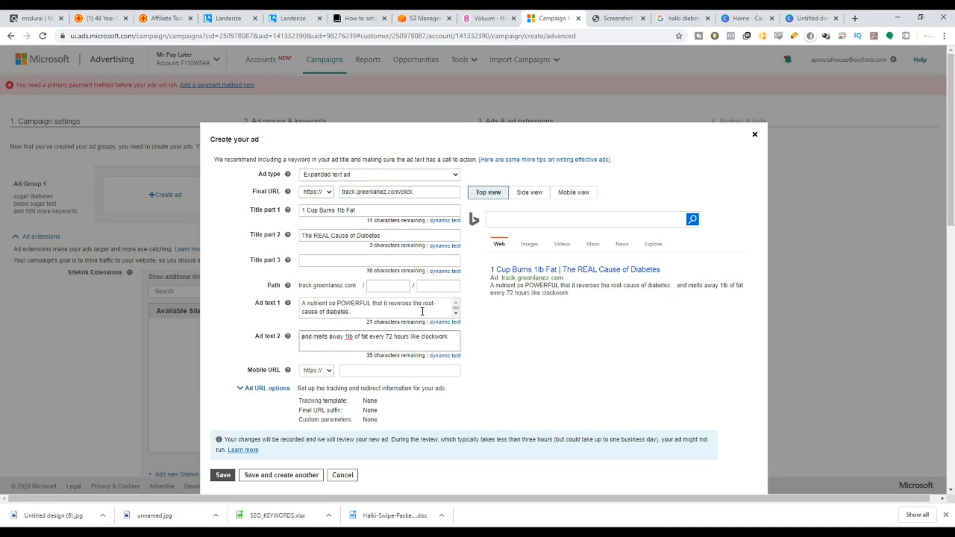
pyautogui.click(367, 312)
pyautogui.press('BackSpace')
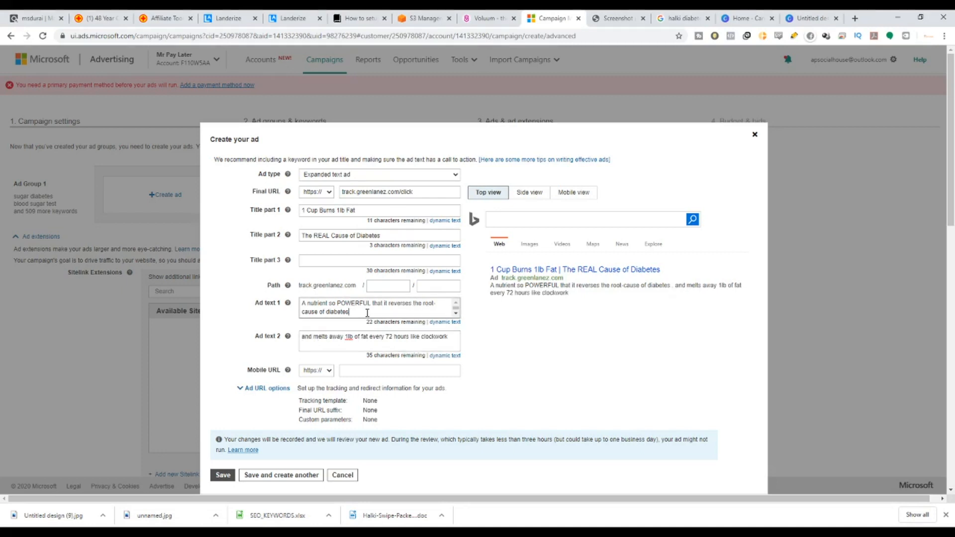
pyautogui.click(304, 336)
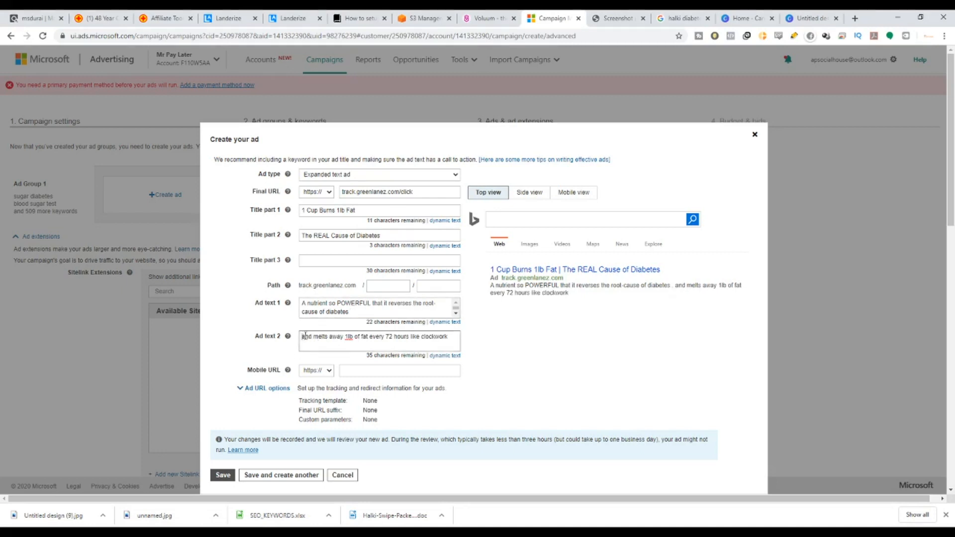
pyautogui.write('A')
pyautogui.press('Delete')
pyautogui.click(353, 374)
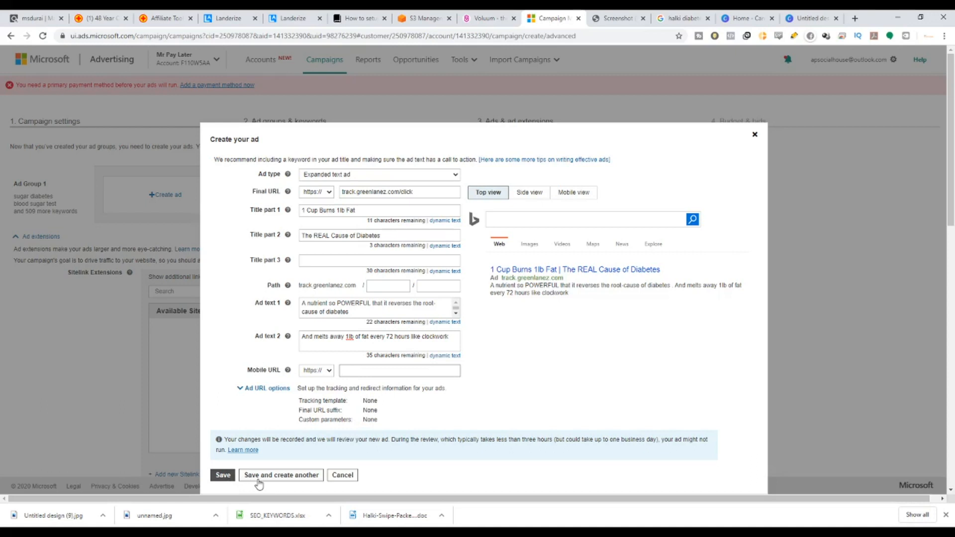
# Save the expanded text ad and open a new browser tab.
pyautogui.click(223, 473)
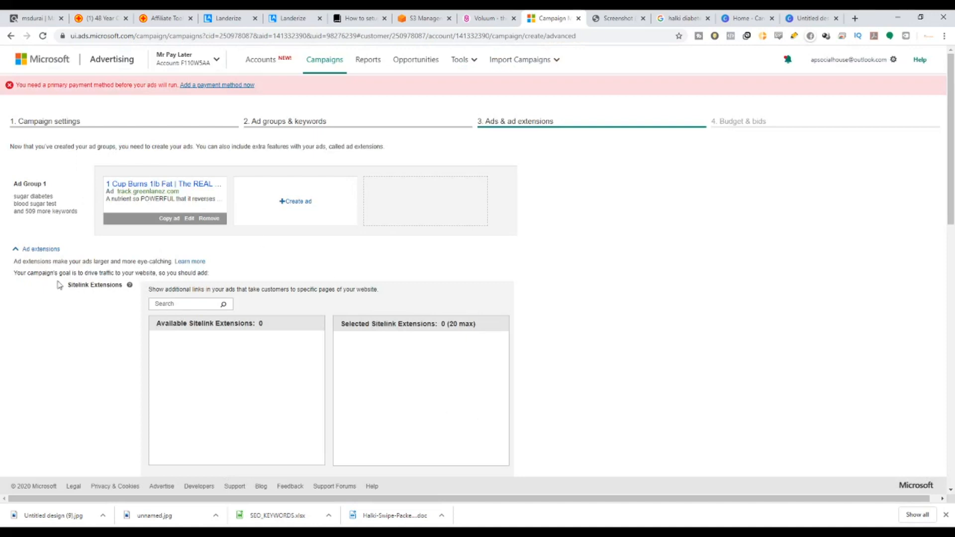
pyautogui.moveTo(81, 285); pyautogui.dragTo(121, 290)
pyautogui.click(854, 18)
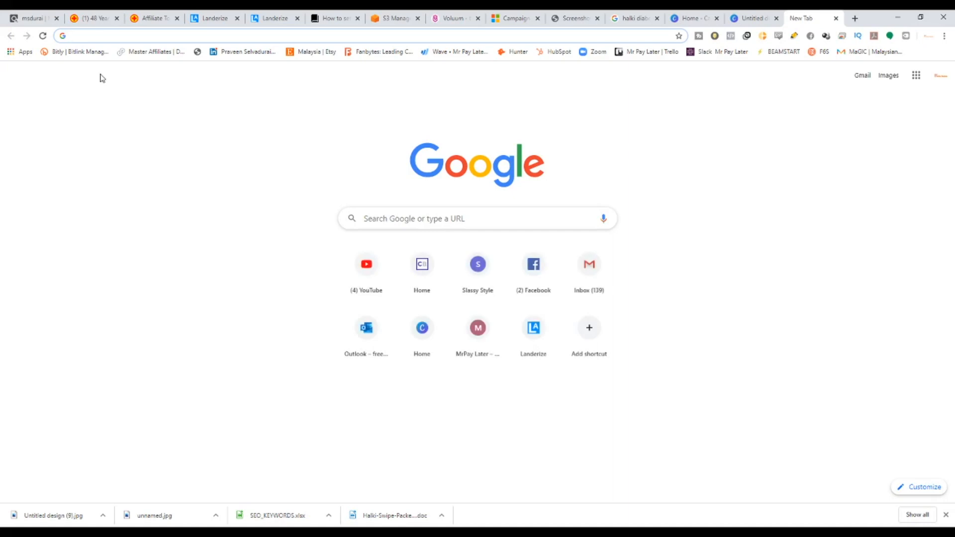
# Search Google for halki diabetes and then leptitox to check competitor ads.
pyautogui.write('HALKI DI')
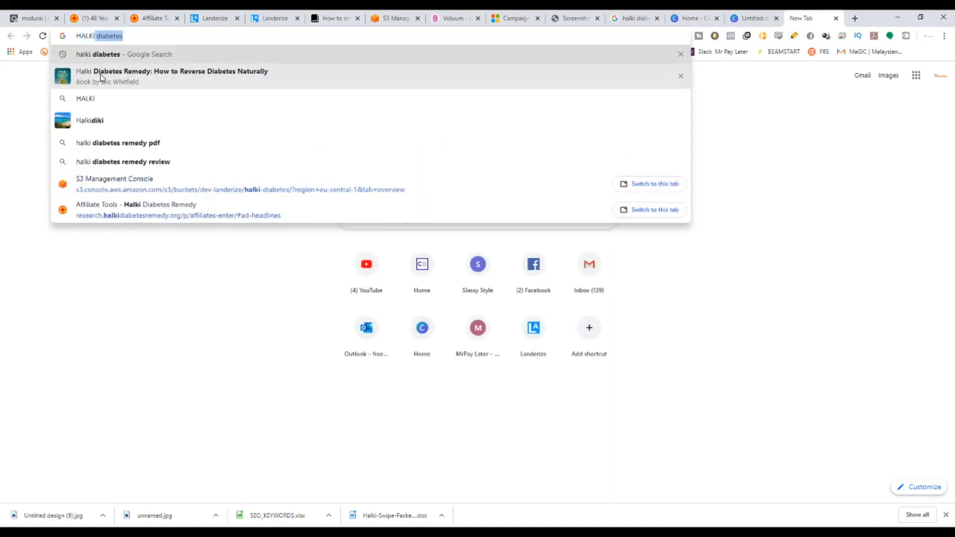
pyautogui.press('Return')
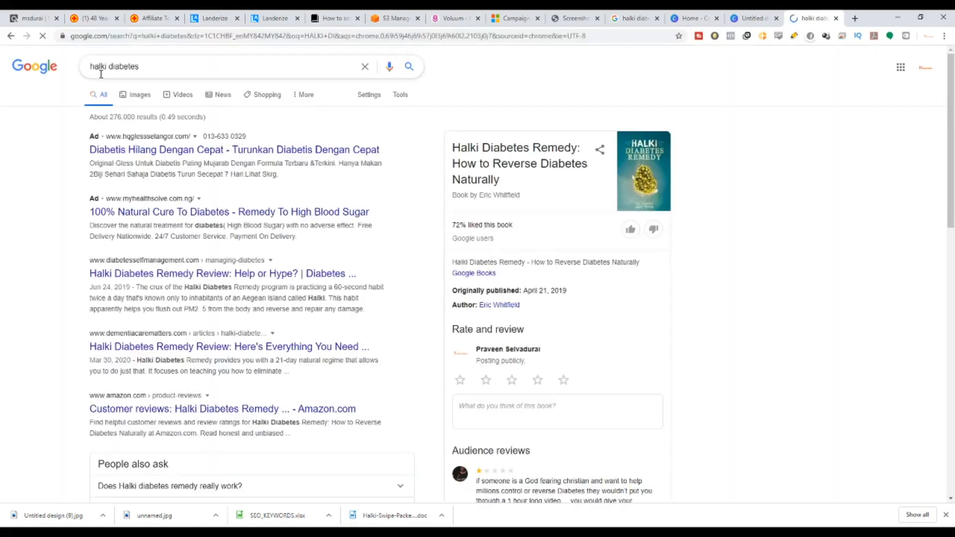
pyautogui.scroll(-2, 208, 264)
pyautogui.scroll(-10, 208, 264)
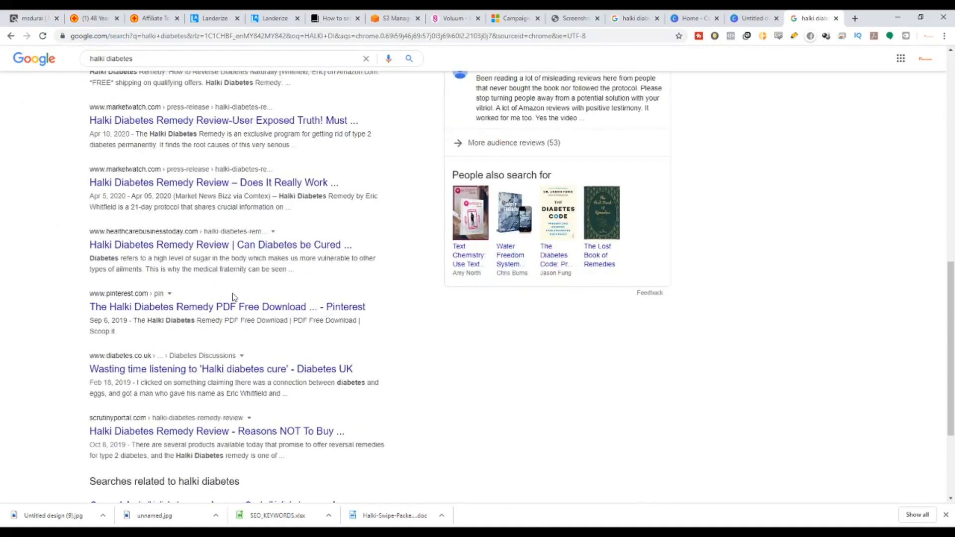
pyautogui.scroll(12, 234, 297)
pyautogui.moveTo(156, 66); pyautogui.dragTo(2, 108)
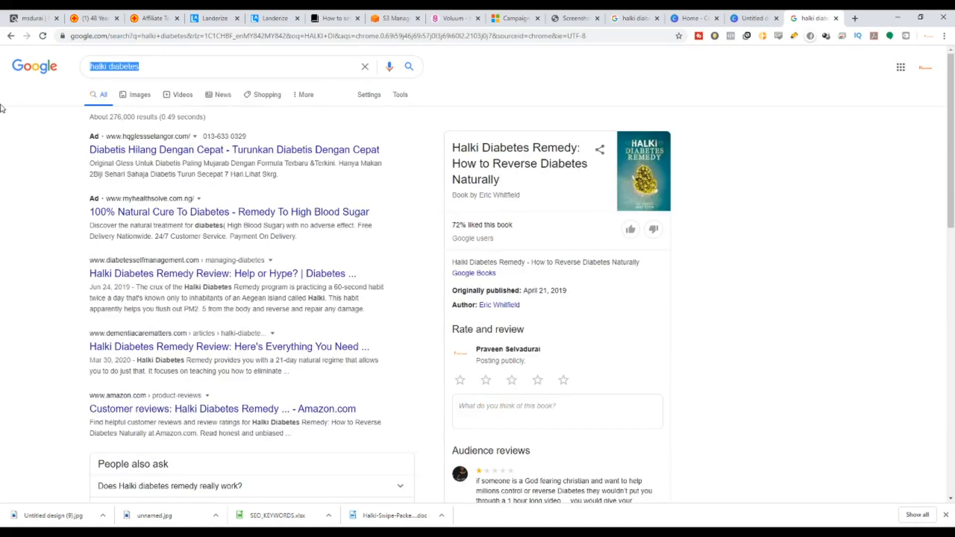
pyautogui.write('leptitox')
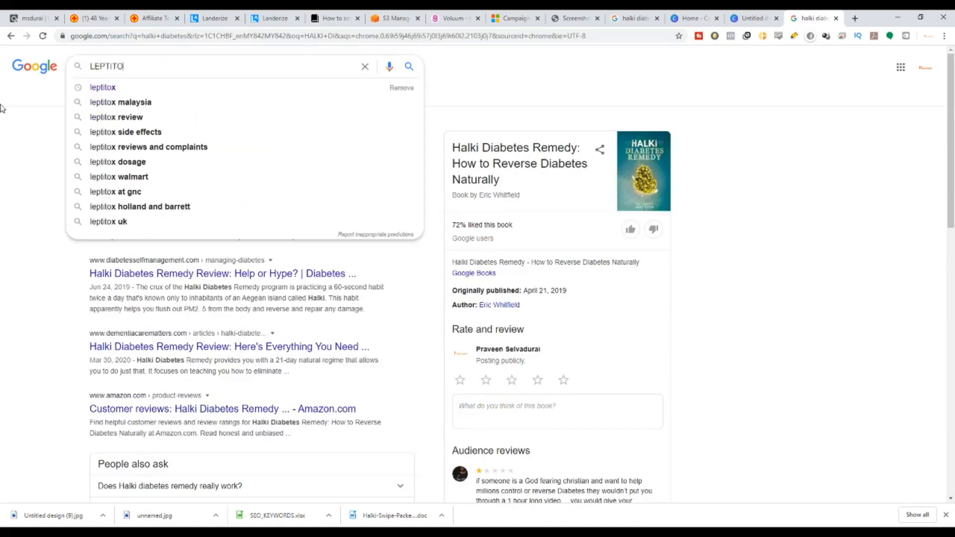
pyautogui.press('Return')
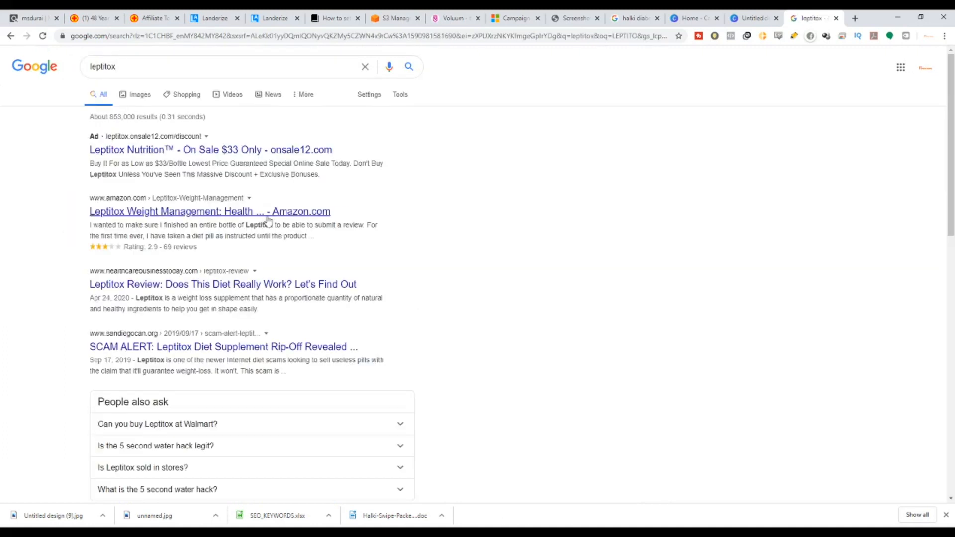
pyautogui.scroll(-3, 249, 284)
pyautogui.scroll(-4, 248, 284)
pyautogui.scroll(7, 241, 292)
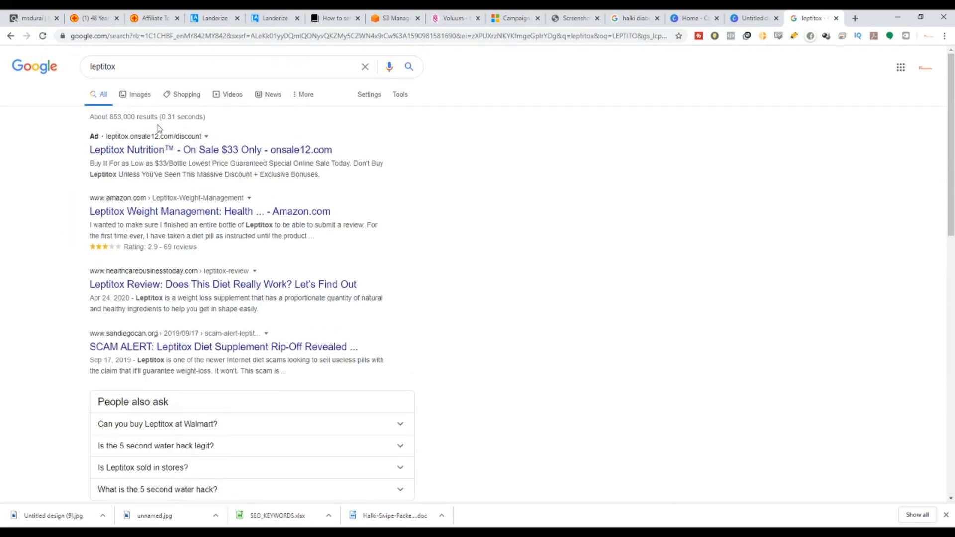
# Search Google for nike shoes, then for just nike.
pyautogui.doubleClick(139, 69)
pyautogui.press('BackSpace')
pyautogui.write('NIKE')
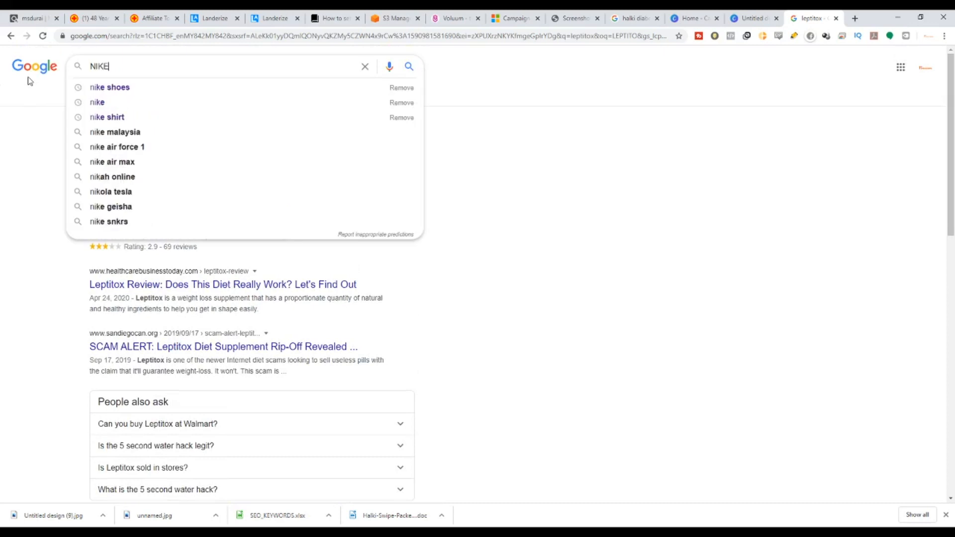
pyautogui.press('Down')
pyautogui.press('Return')
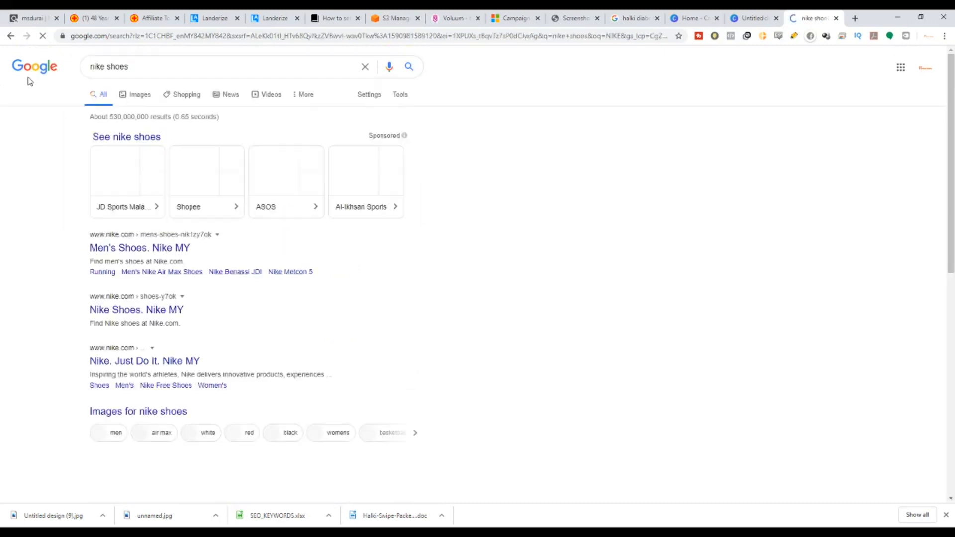
pyautogui.scroll(-3, 66, 140)
pyautogui.scroll(3, 66, 140)
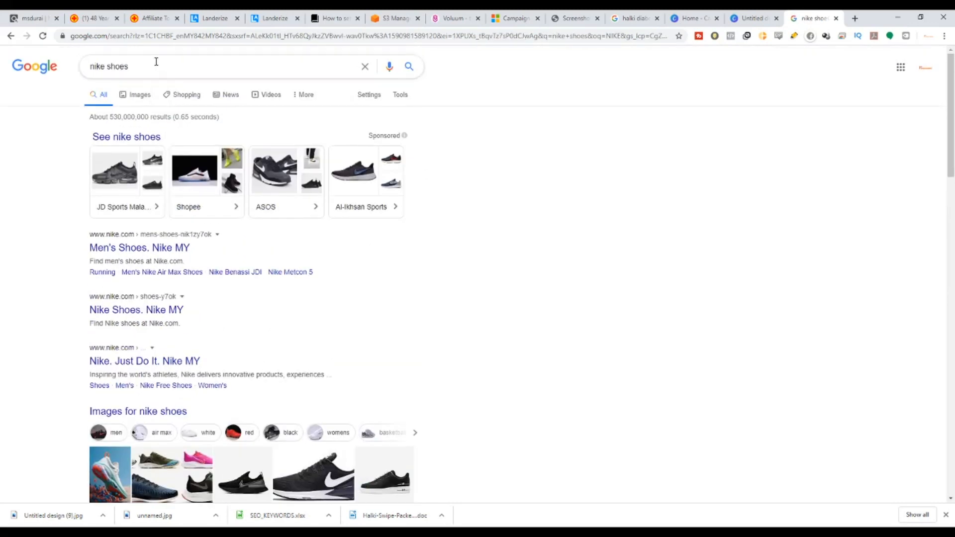
pyautogui.moveTo(156, 62); pyautogui.dragTo(107, 63)
pyautogui.press('BackSpace')
pyautogui.press('Return')
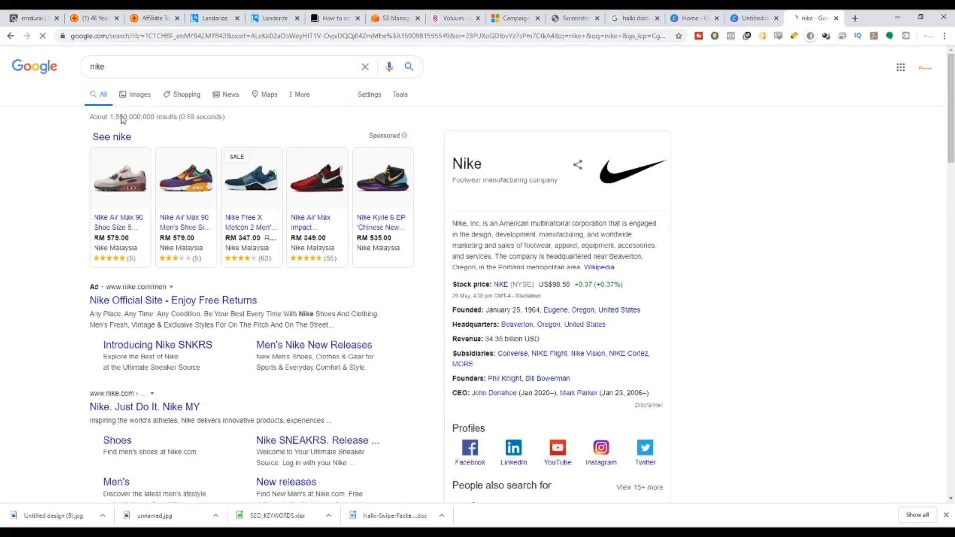
pyautogui.scroll(-3, 229, 316)
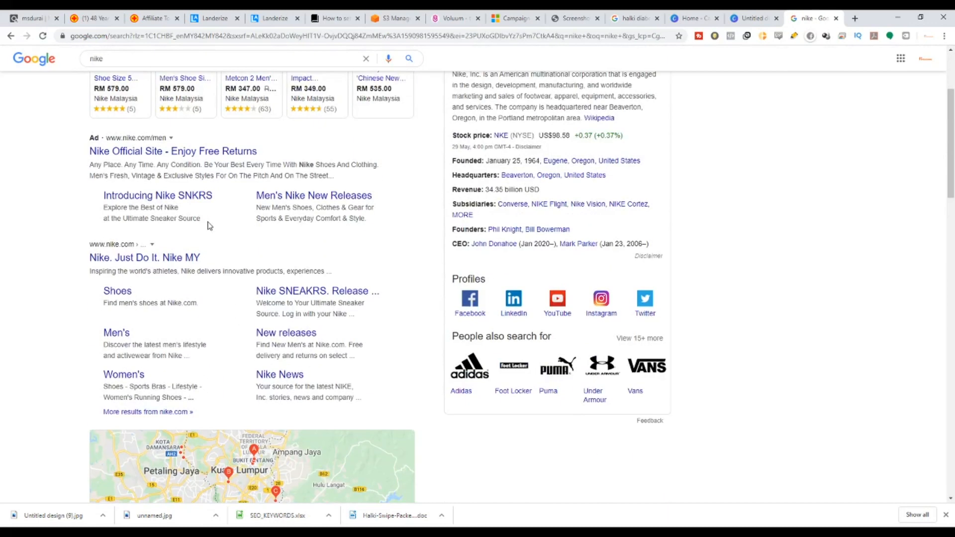
# Study the Nike sitelink ad's titles and descriptions, then return to the Microsoft Advertising campaign.
pyautogui.moveTo(210, 225); pyautogui.dragTo(102, 195)
pyautogui.moveTo(401, 228); pyautogui.dragTo(253, 195)
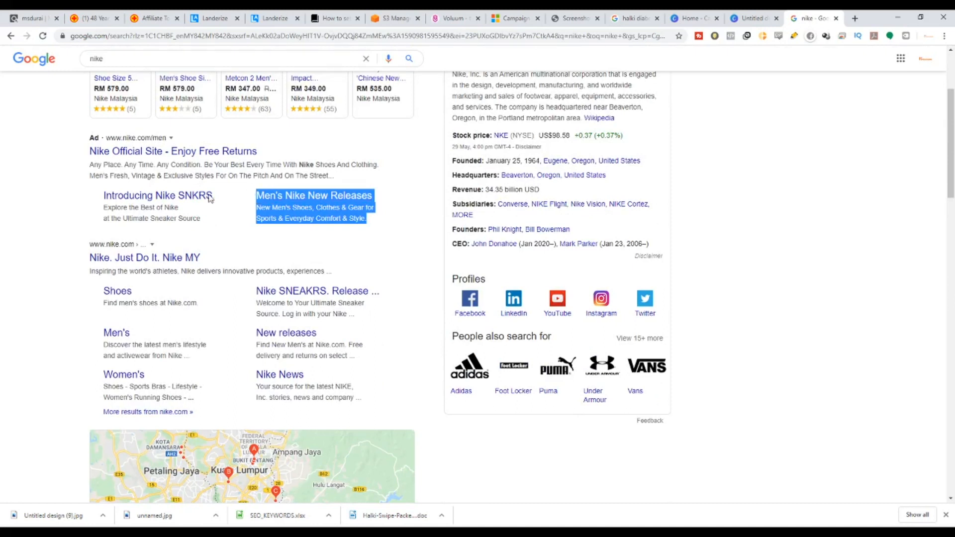
pyautogui.moveTo(102, 195); pyautogui.dragTo(213, 196)
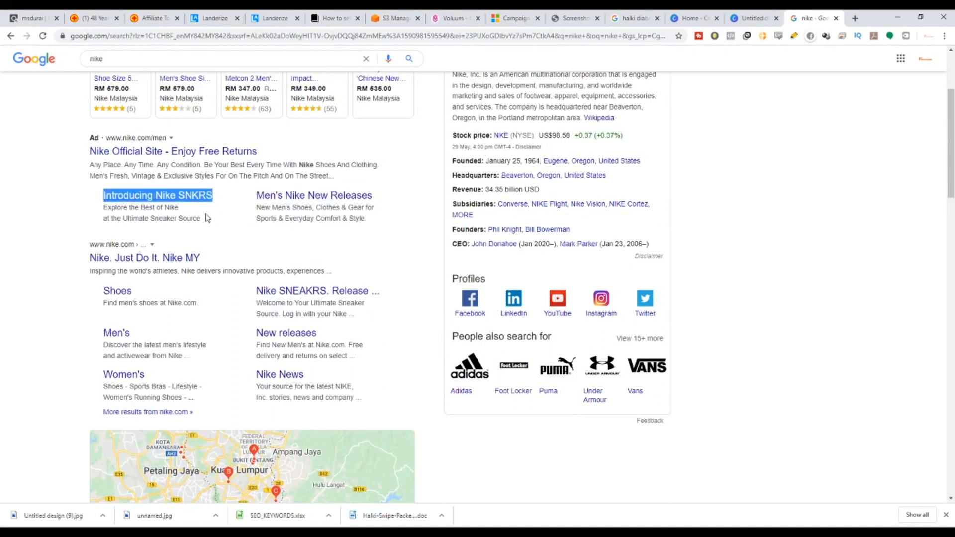
pyautogui.moveTo(104, 207); pyautogui.dragTo(205, 223)
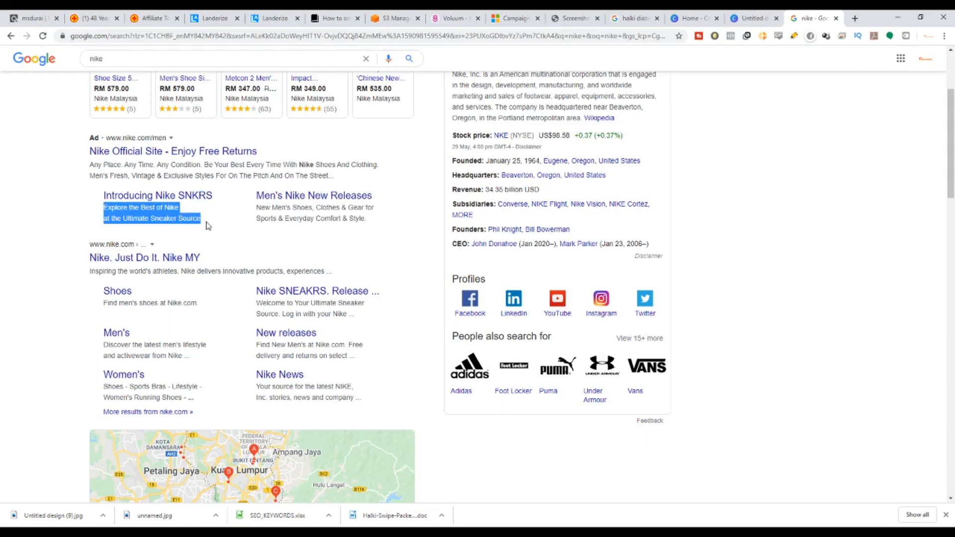
pyautogui.moveTo(367, 223); pyautogui.dragTo(277, 219)
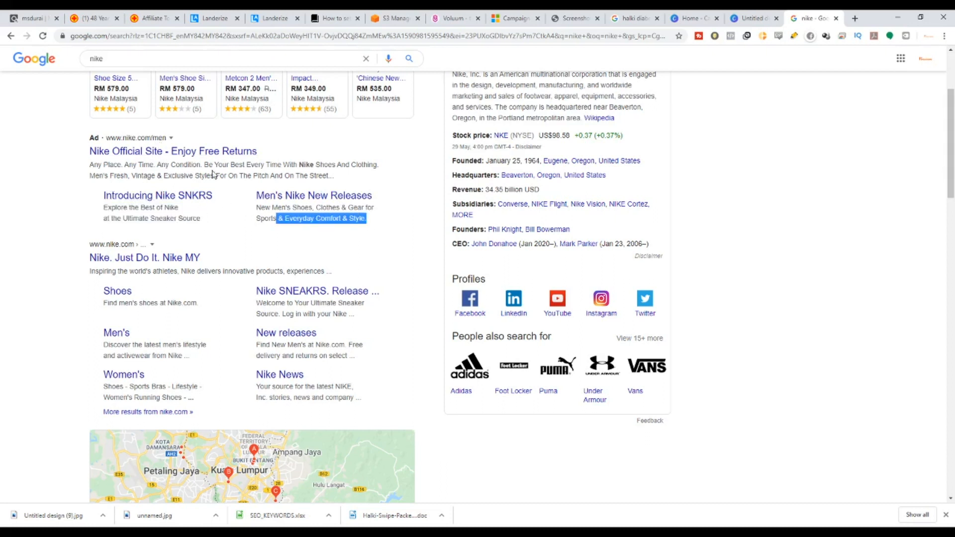
pyautogui.moveTo(334, 176); pyautogui.dragTo(89, 164)
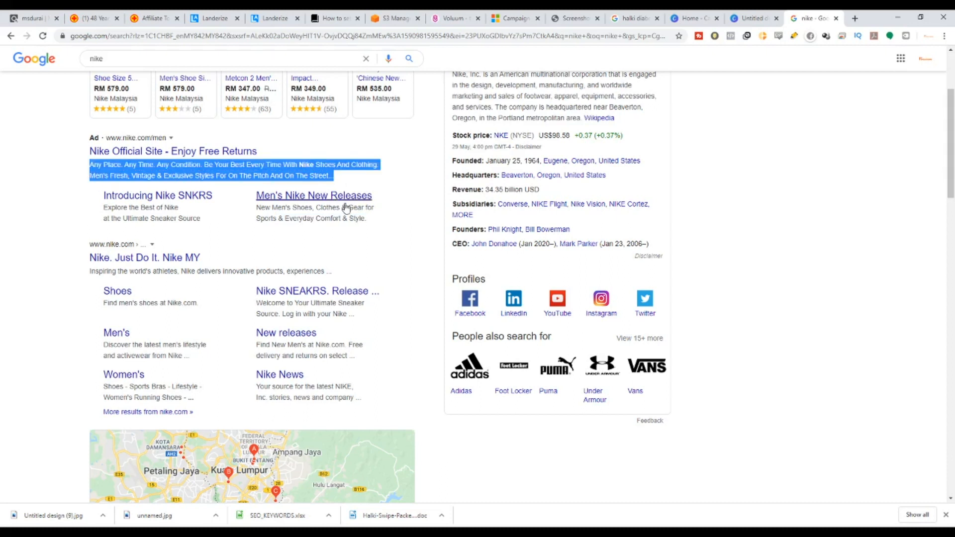
pyautogui.moveTo(367, 219); pyautogui.dragTo(103, 203)
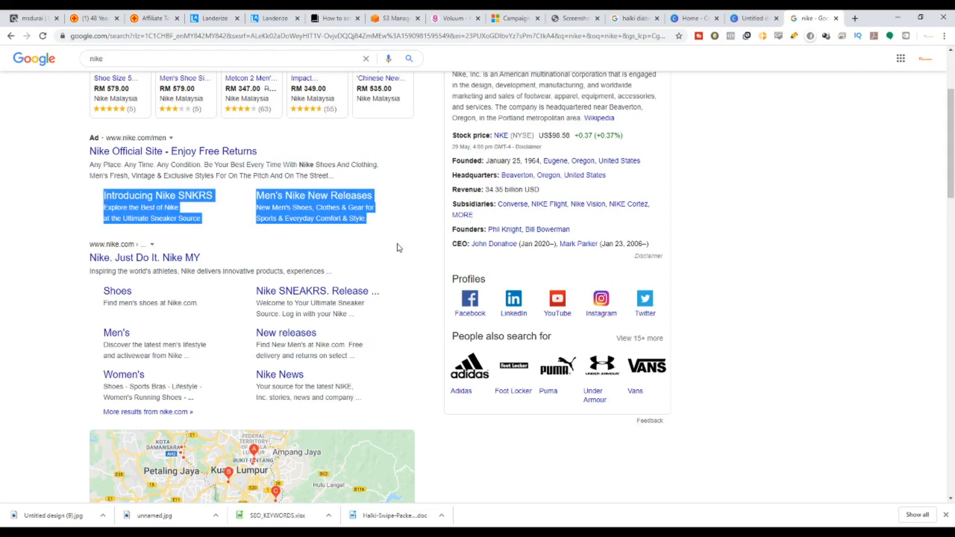
pyautogui.click(510, 18)
pyautogui.scroll(-13, 234, 398)
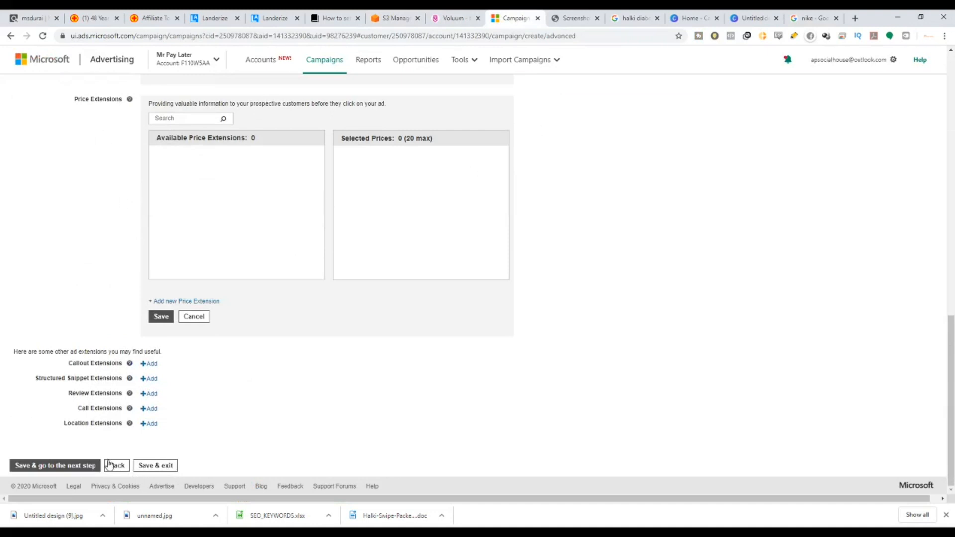
# Save the ads, review Campaign budget and bid strategy on Budget & bids, then open the Landerize dashboard.
pyautogui.scroll(13, 370, 371)
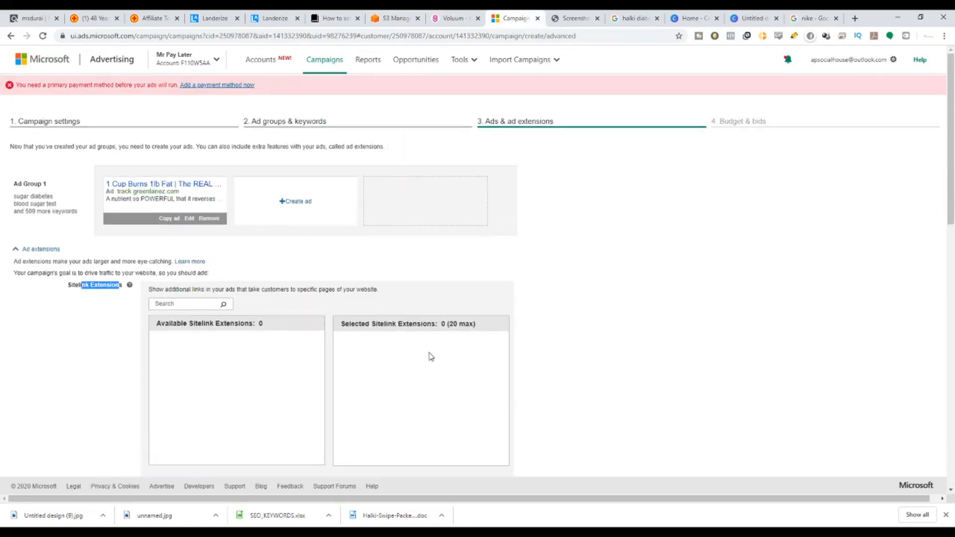
pyautogui.scroll(-13, 140, 357)
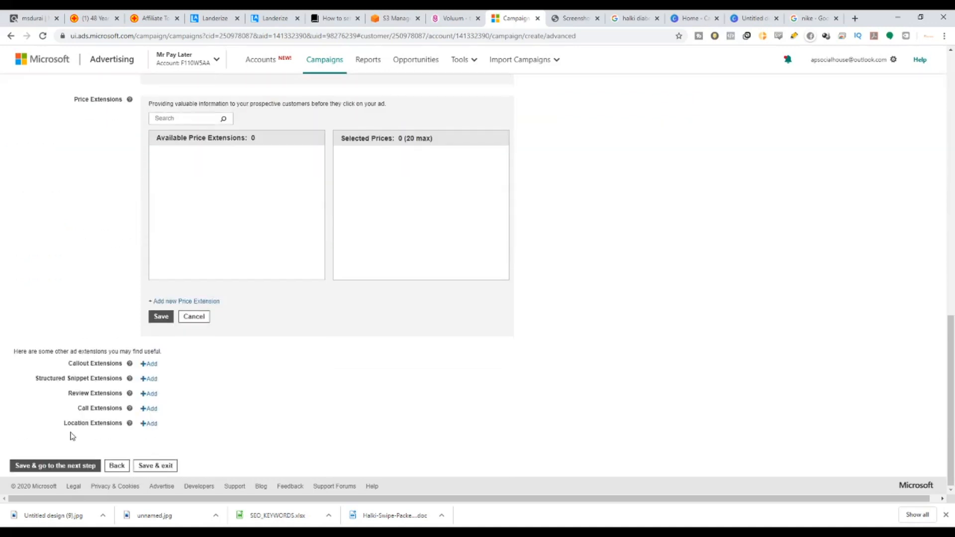
pyautogui.click(68, 465)
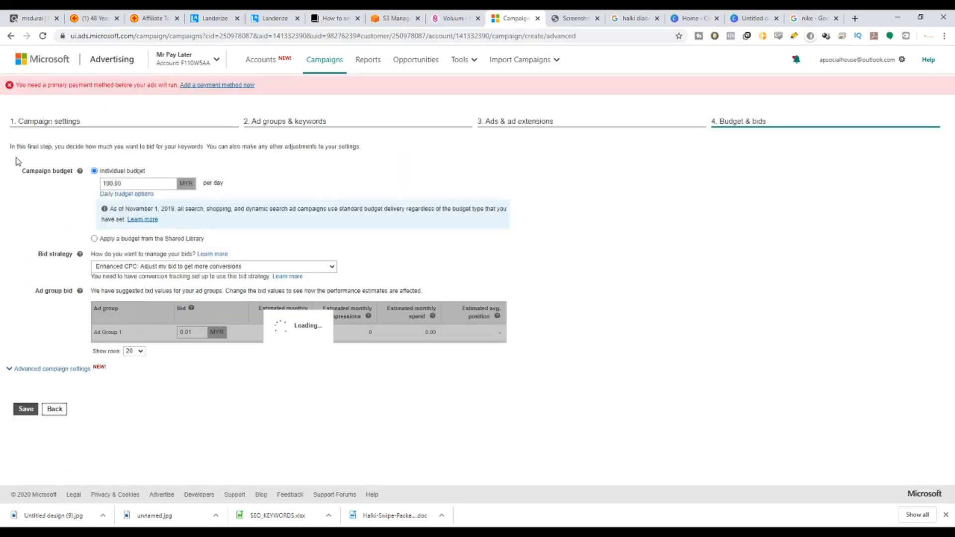
pyautogui.moveTo(25, 172); pyautogui.dragTo(73, 173)
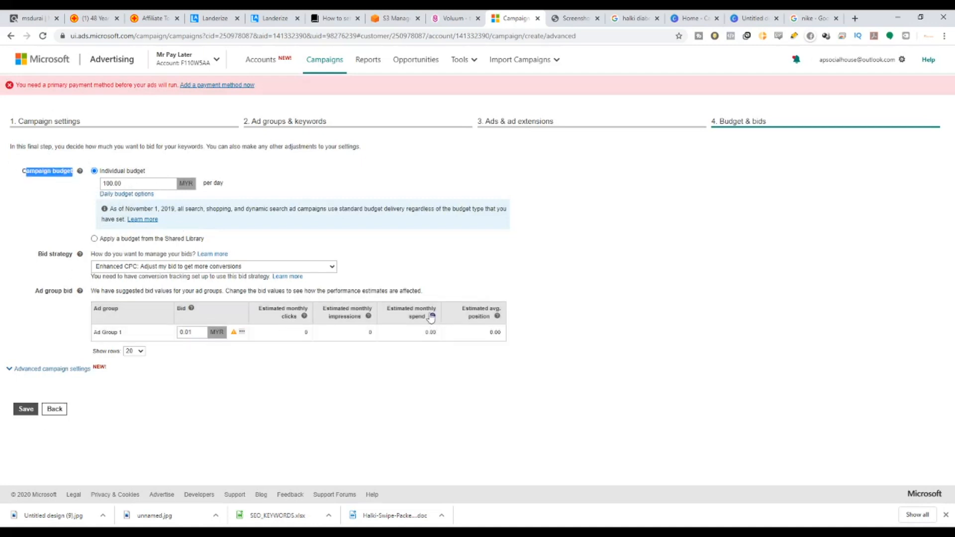
pyautogui.click(332, 267)
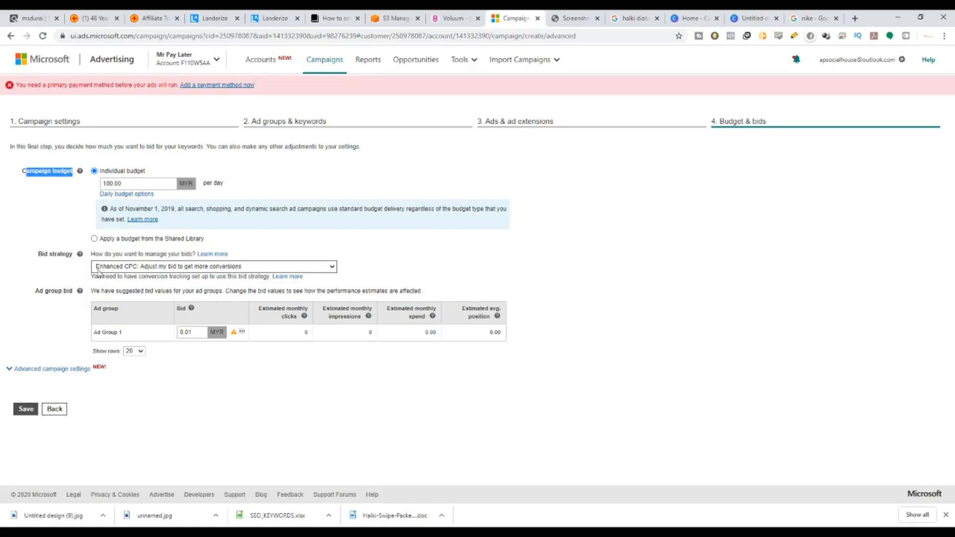
pyautogui.click(272, 15)
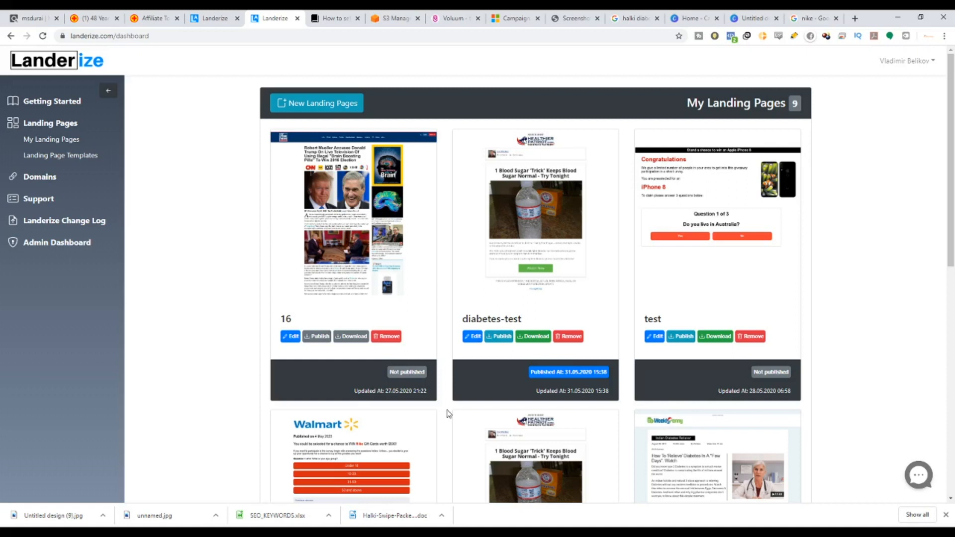
# Check the Bing - Global - Halki-Praveen click URL in Voluum, then go back to Budget & bids.
pyautogui.click(444, 17)
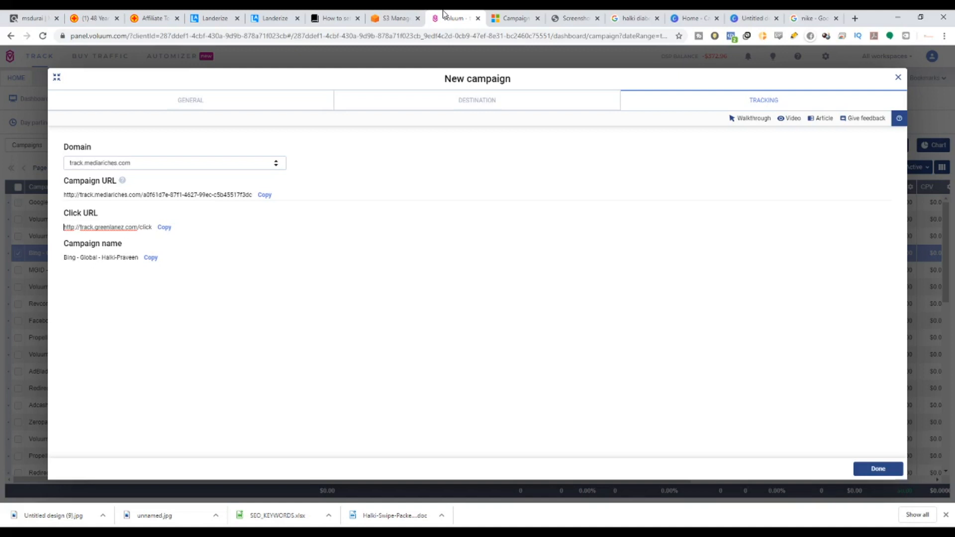
pyautogui.click(505, 15)
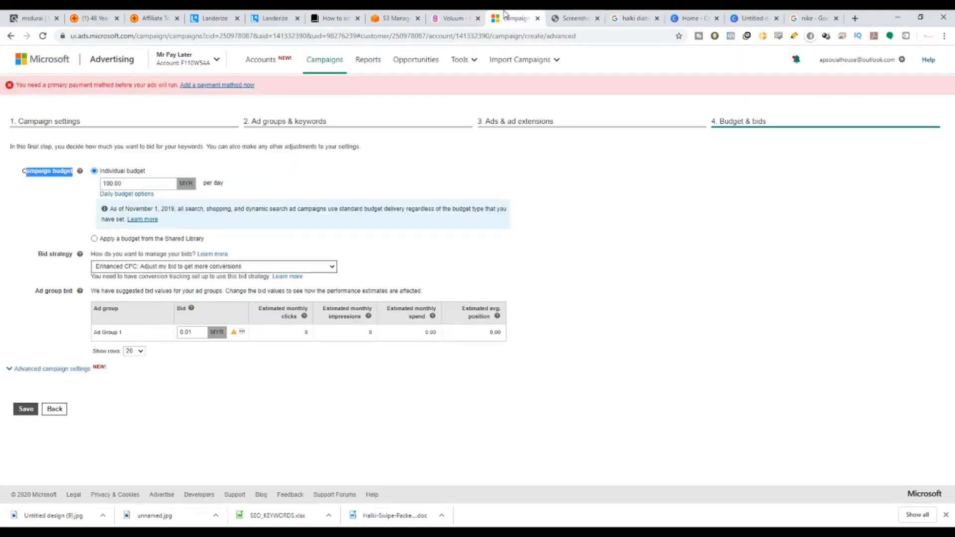